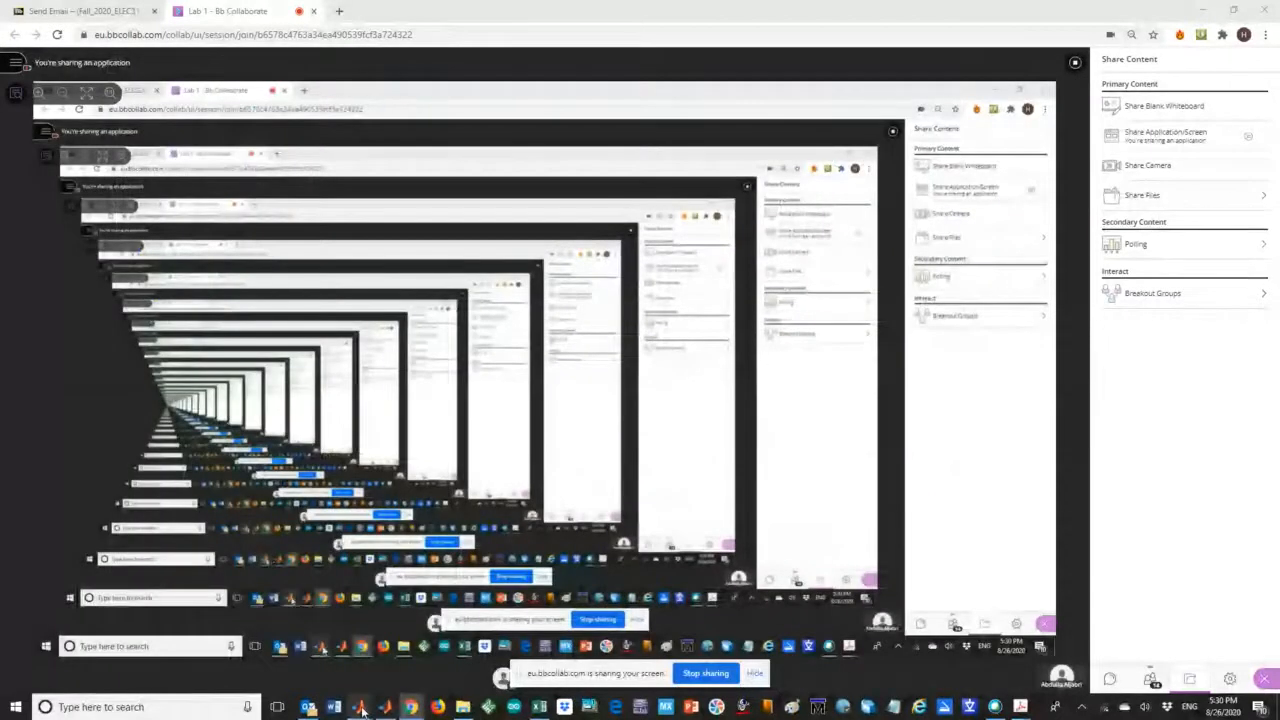
# Switch to the Lab_1_2 Simulink model and delete its sine wave, integrator, mux and scope circuit, keeping only the powergui block
pyautogui.moveTo(385, 707)
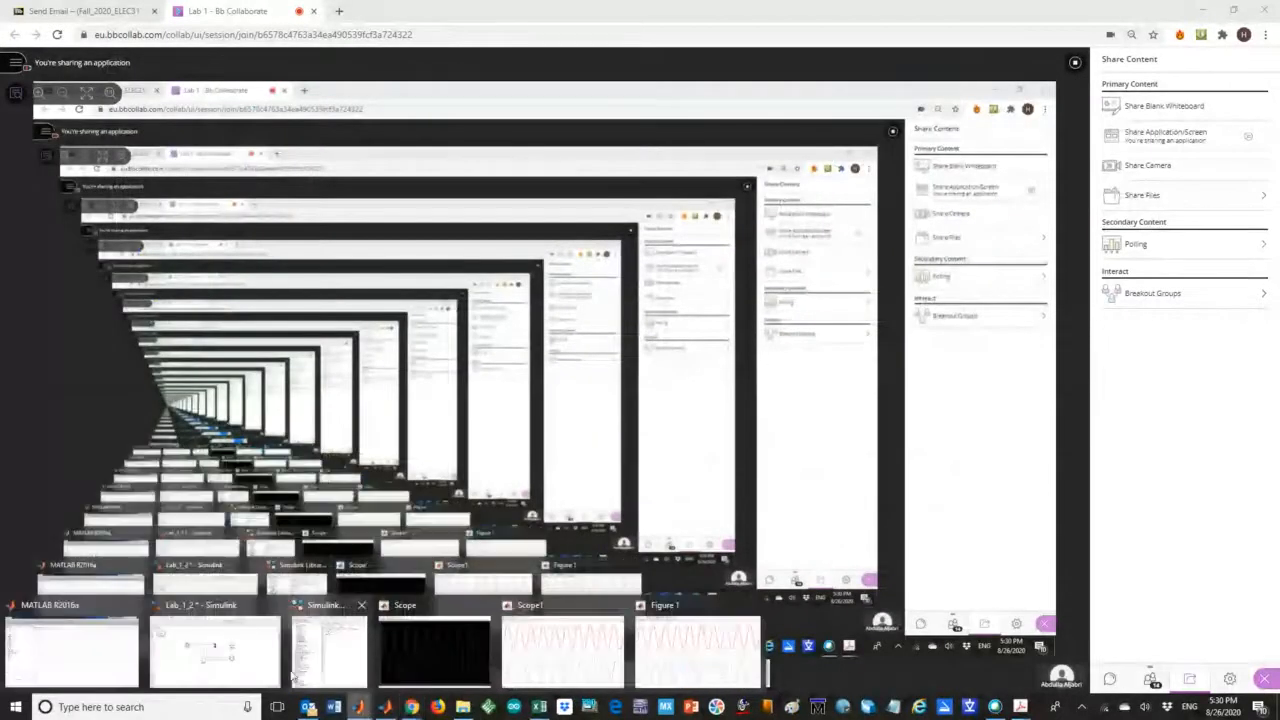
pyautogui.click(220, 666)
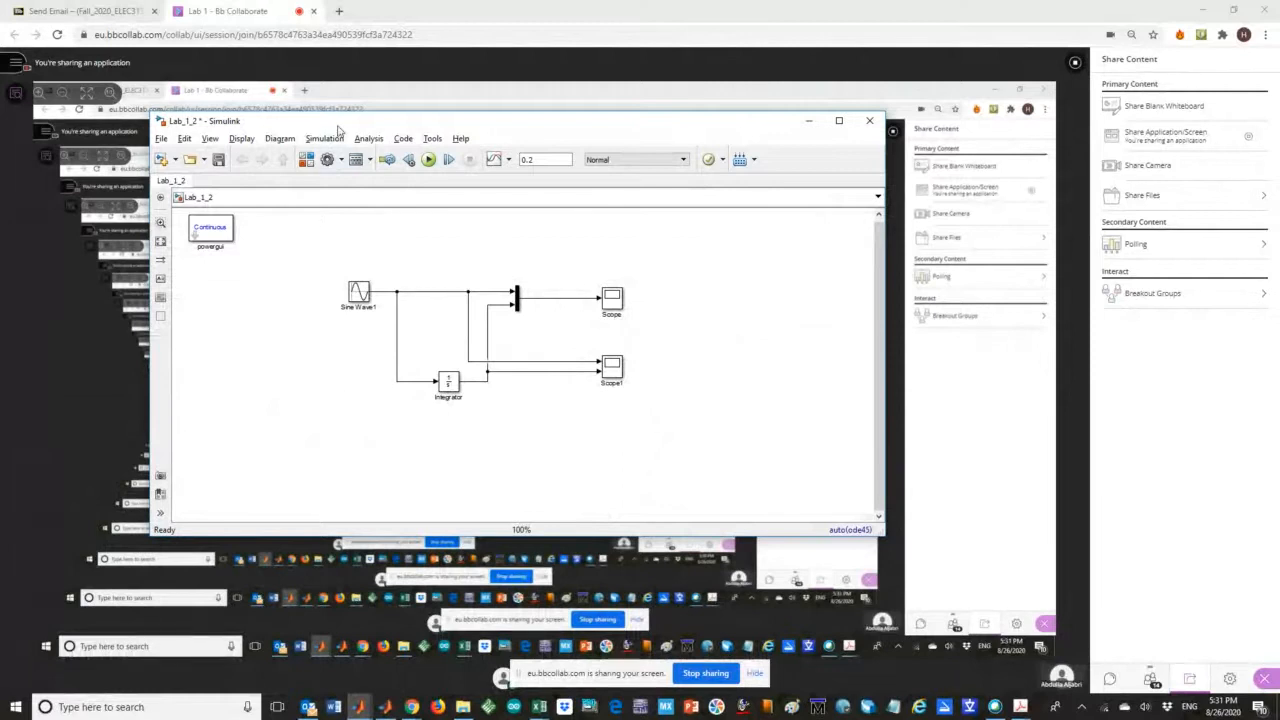
pyautogui.click(175, 162)
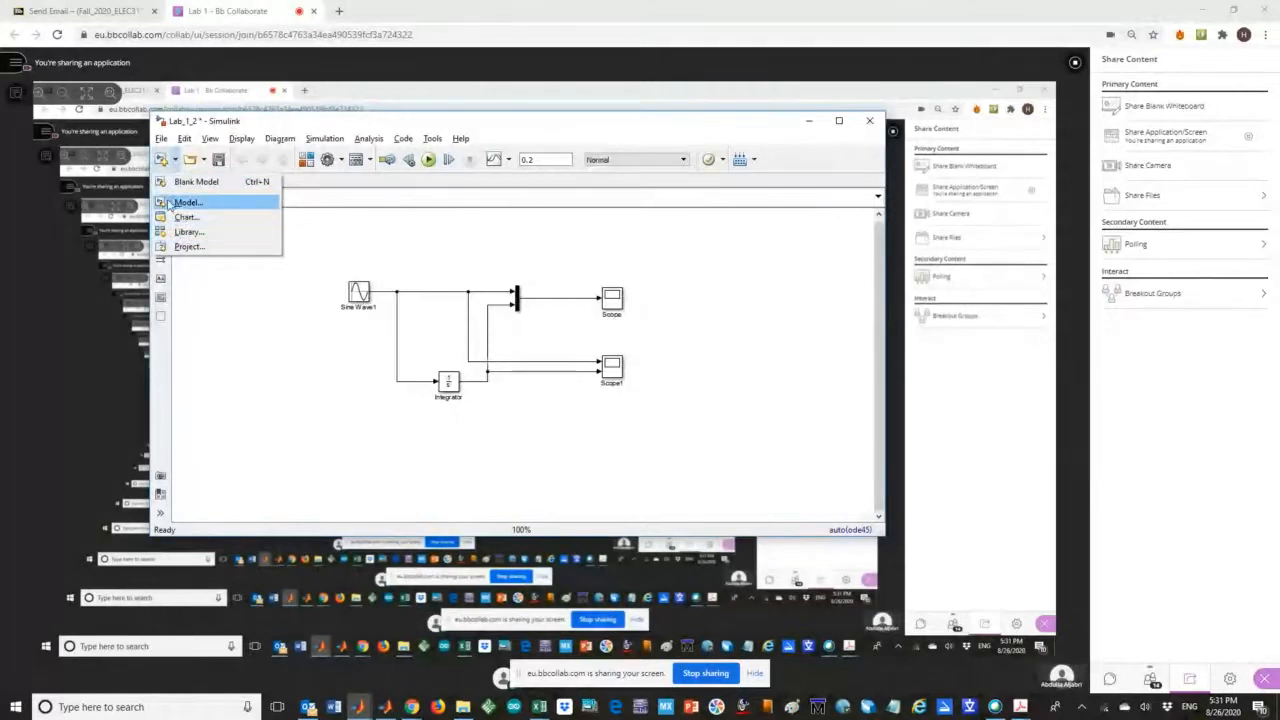
pyautogui.click(271, 328)
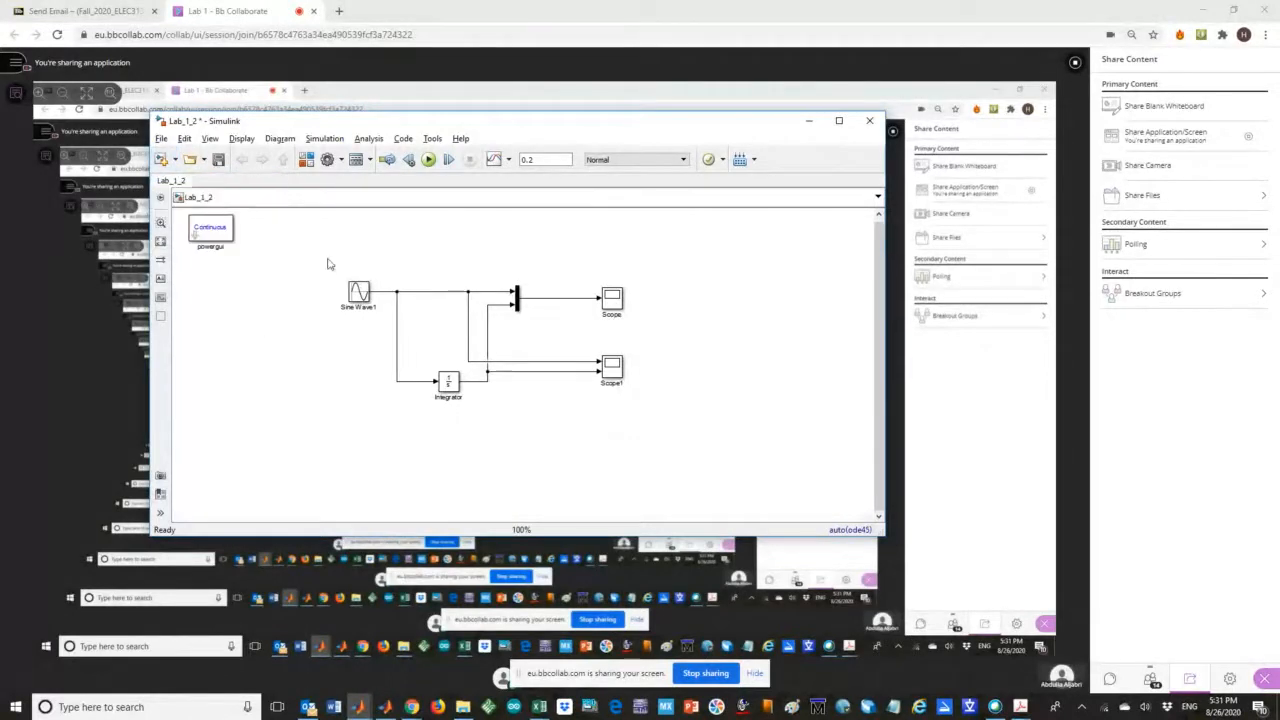
pyautogui.moveTo(310, 242); pyautogui.dragTo(711, 440)
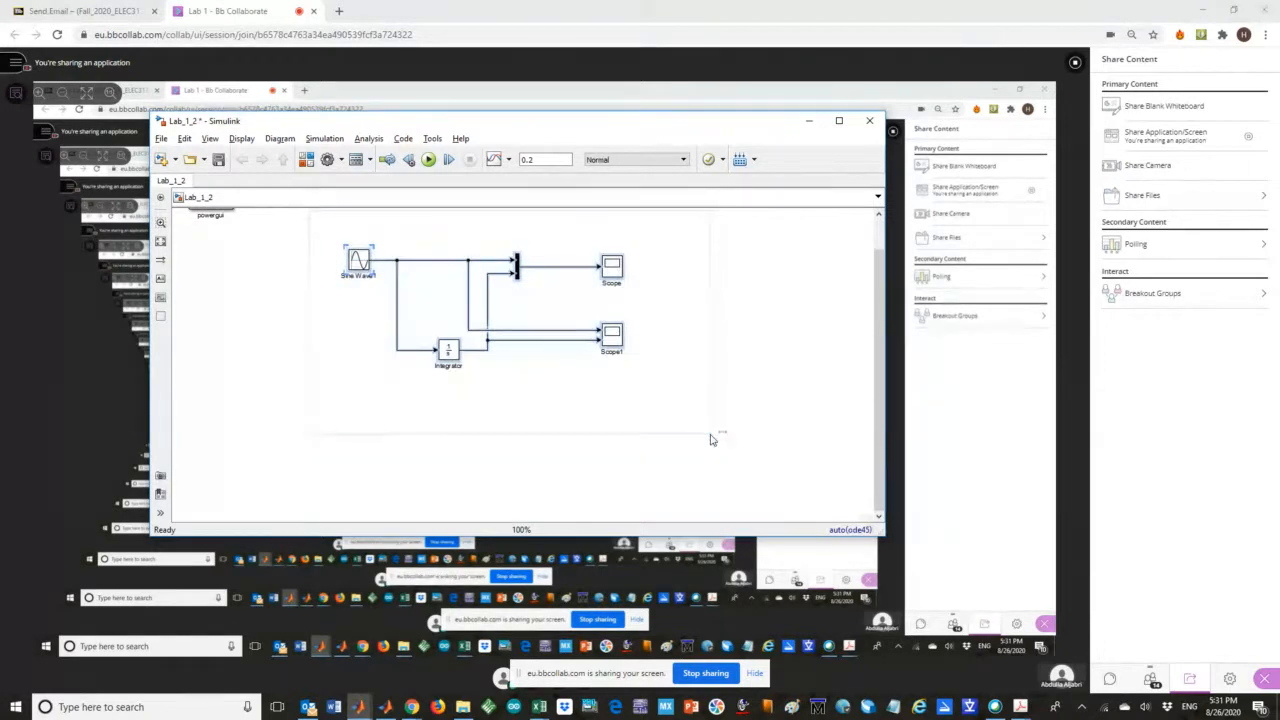
pyautogui.scroll(6, 776, 385)
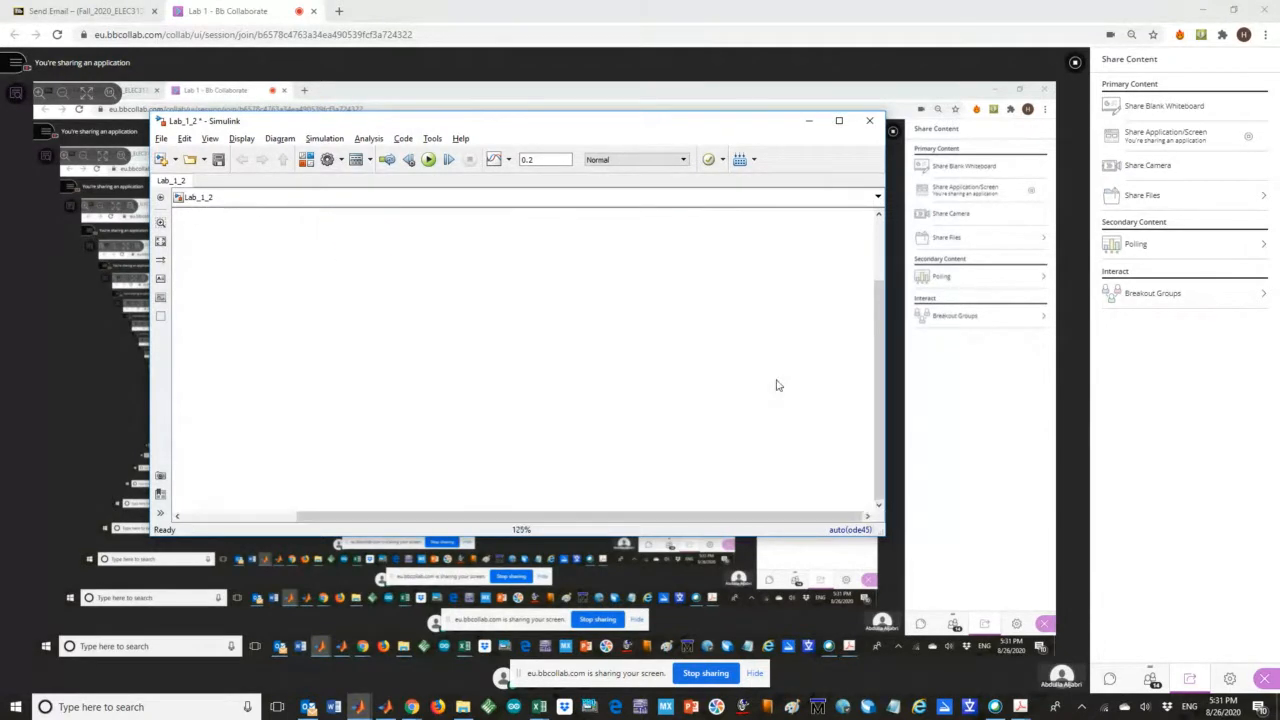
pyautogui.scroll(-6, 680, 360)
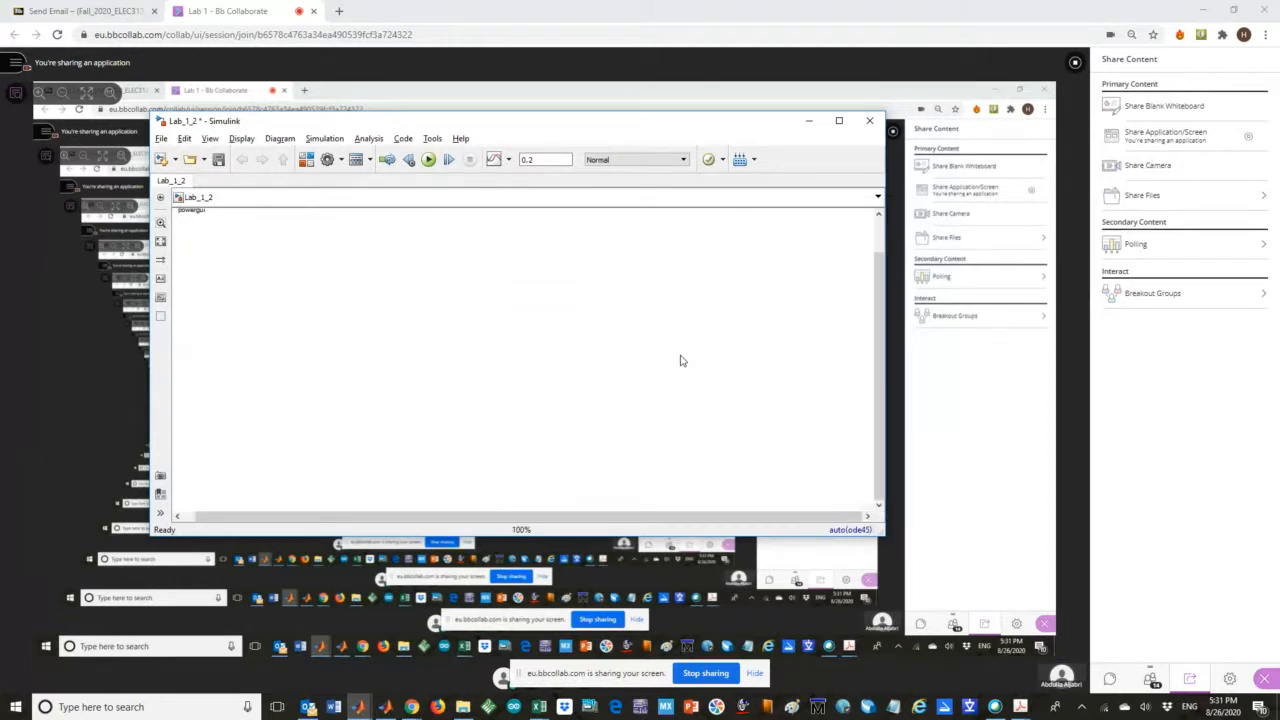
pyautogui.scroll(-1, 680, 360)
pyautogui.scroll(1, 680, 360)
pyautogui.moveTo(878, 310); pyautogui.dragTo(878, 277)
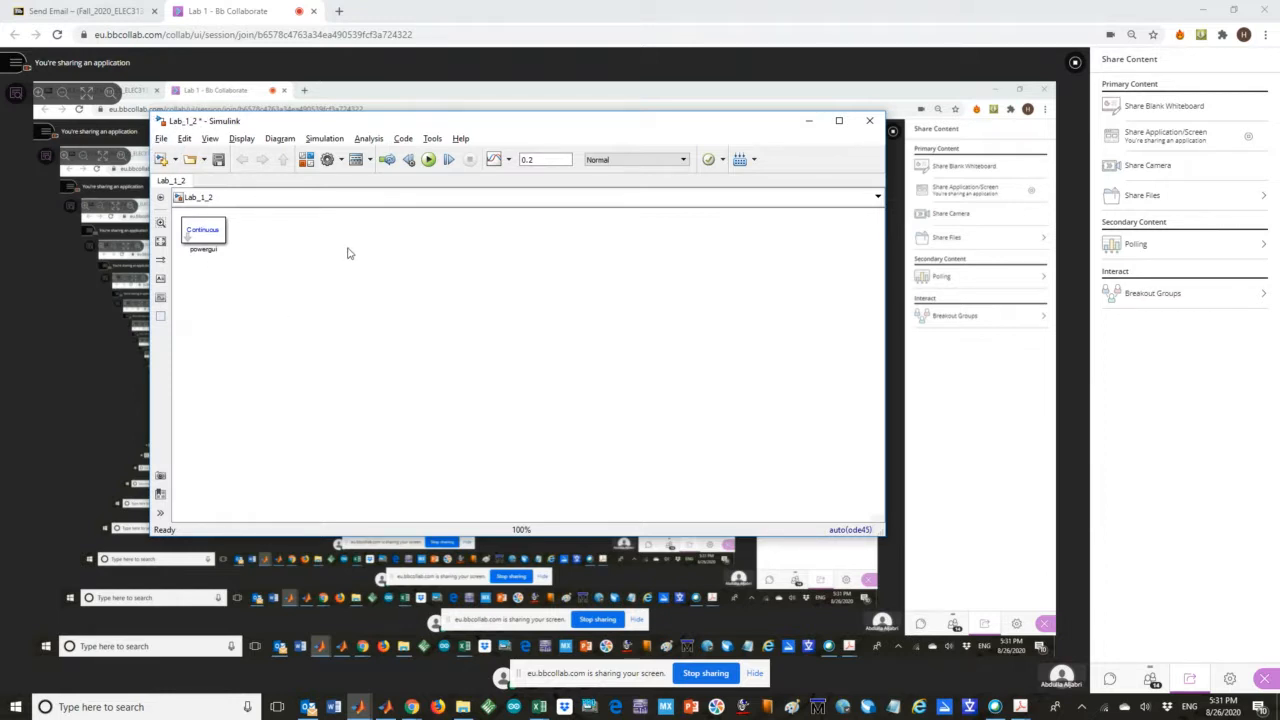
# Minimize the browser and the Figure 1 window, and enlarge the Lab_1_2 model window
pyautogui.click(1206, 12)
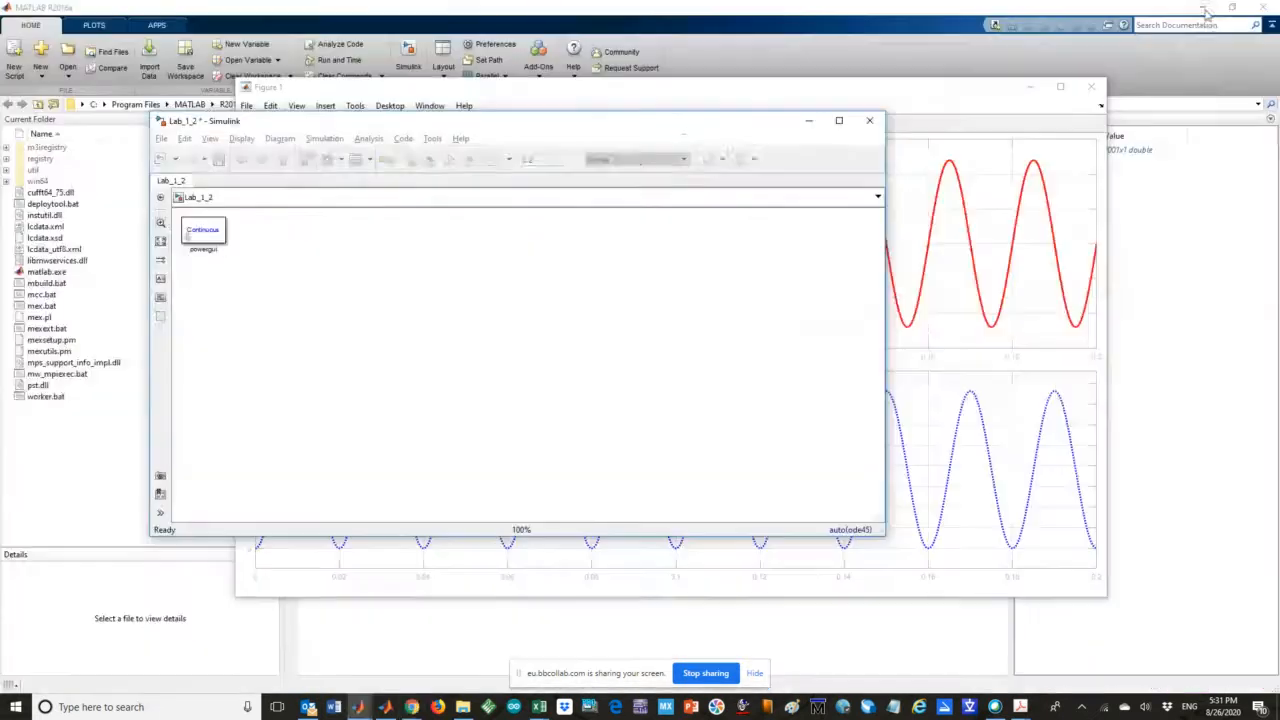
pyautogui.click(1030, 90)
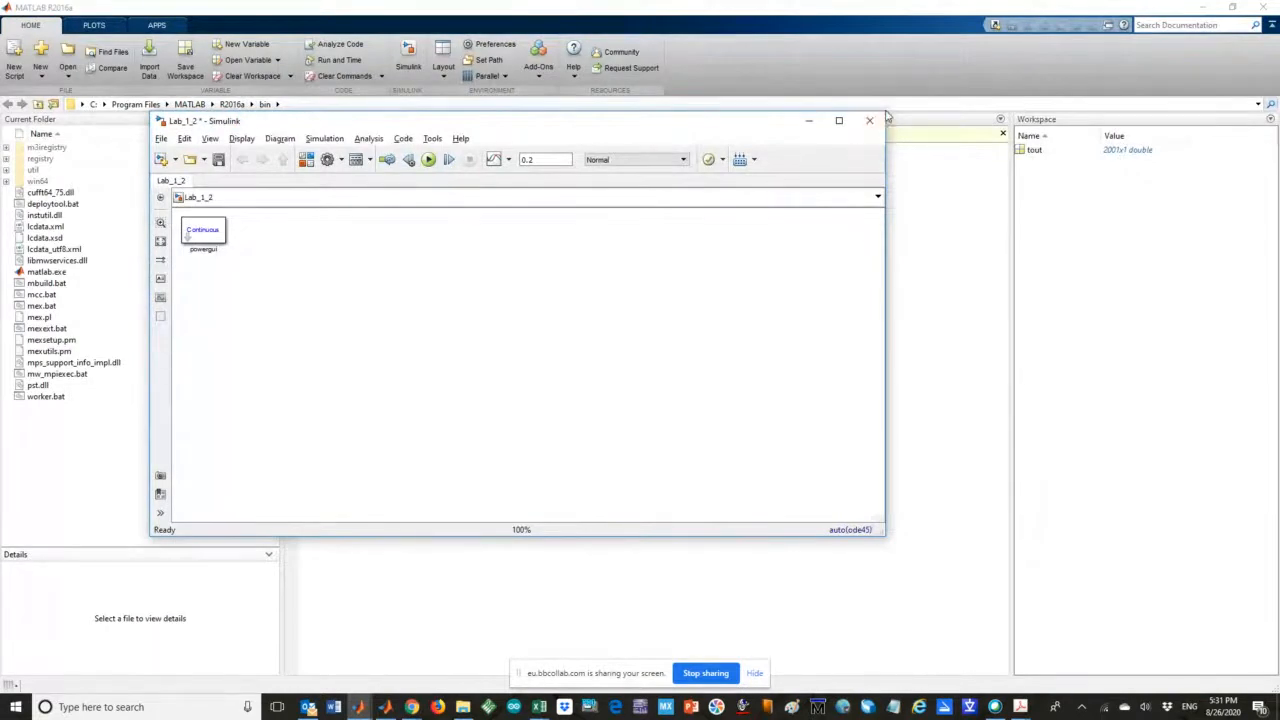
pyautogui.moveTo(886, 537); pyautogui.dragTo(1057, 632)
# Open the Simulink Library Browser and search it for "linear transformer"
pyautogui.click(306, 160)
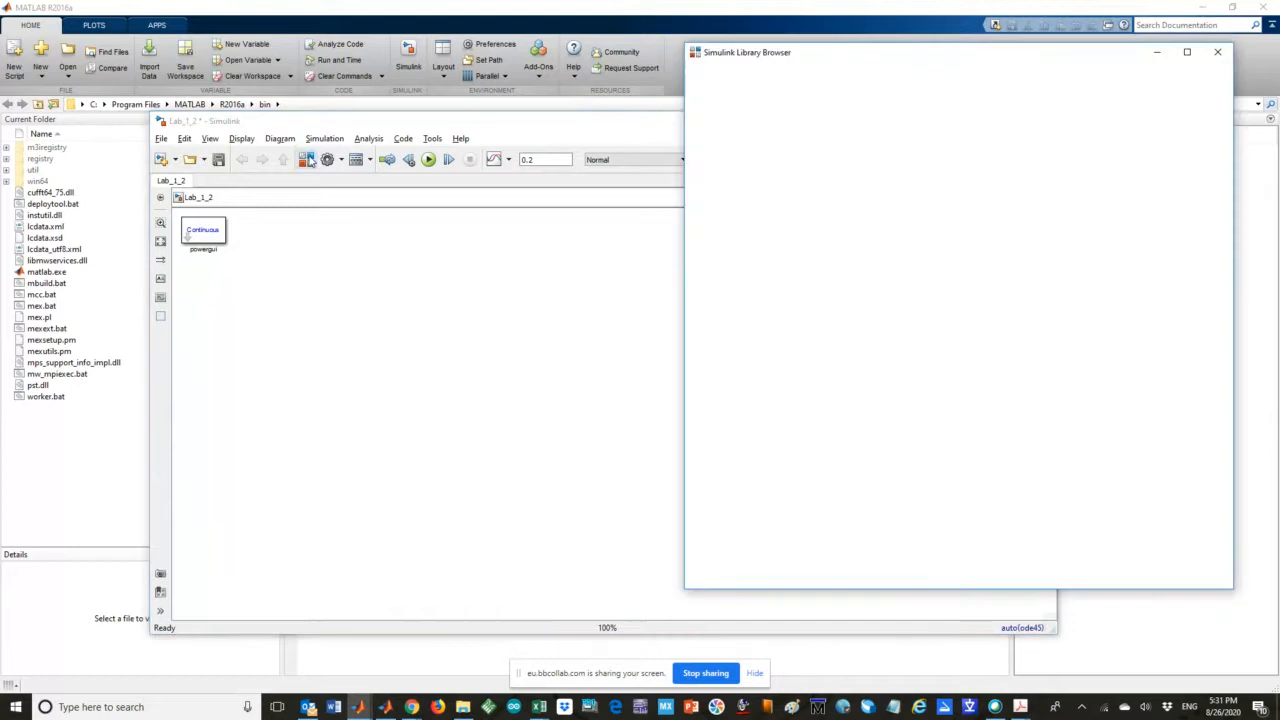
pyautogui.doubleClick(760, 74)
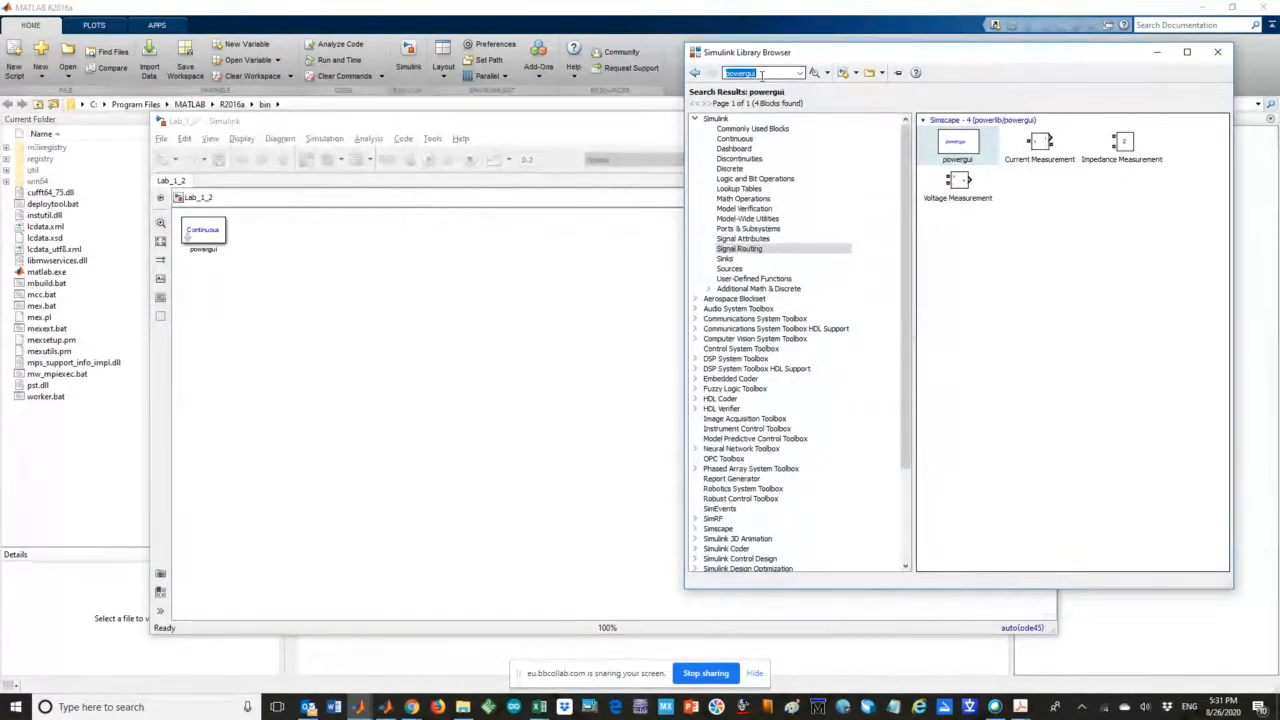
pyautogui.write('l')
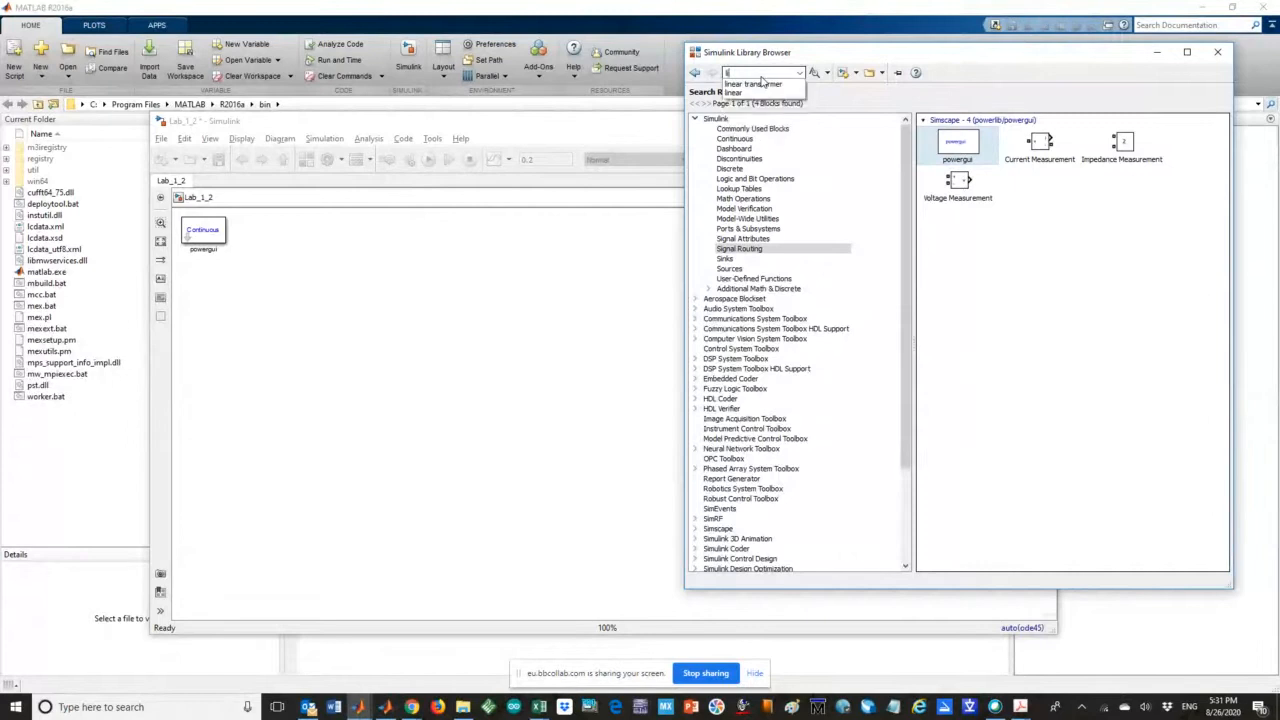
pyautogui.write('inear tr')
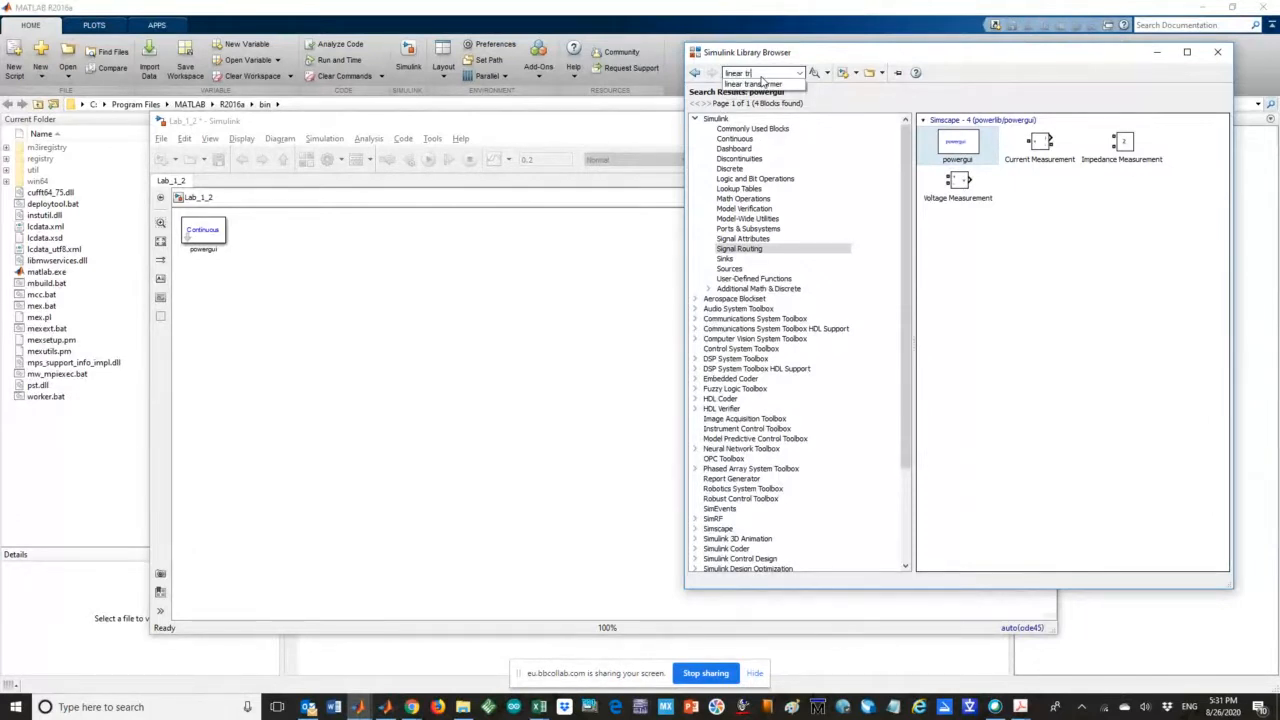
pyautogui.write('ansformer')
pyautogui.press('Return')
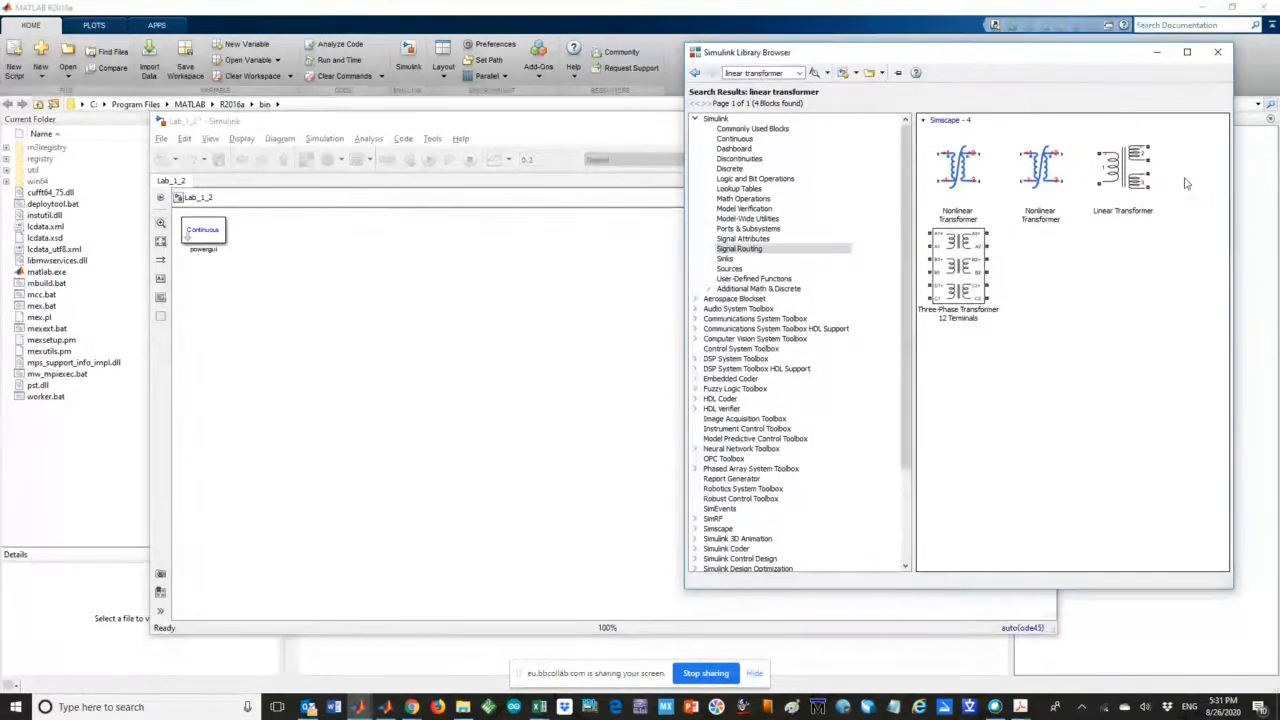
# Place the Linear Transformer block near the middle of the Lab_1_2 model and open its block parameters
pyautogui.click(1122, 170)
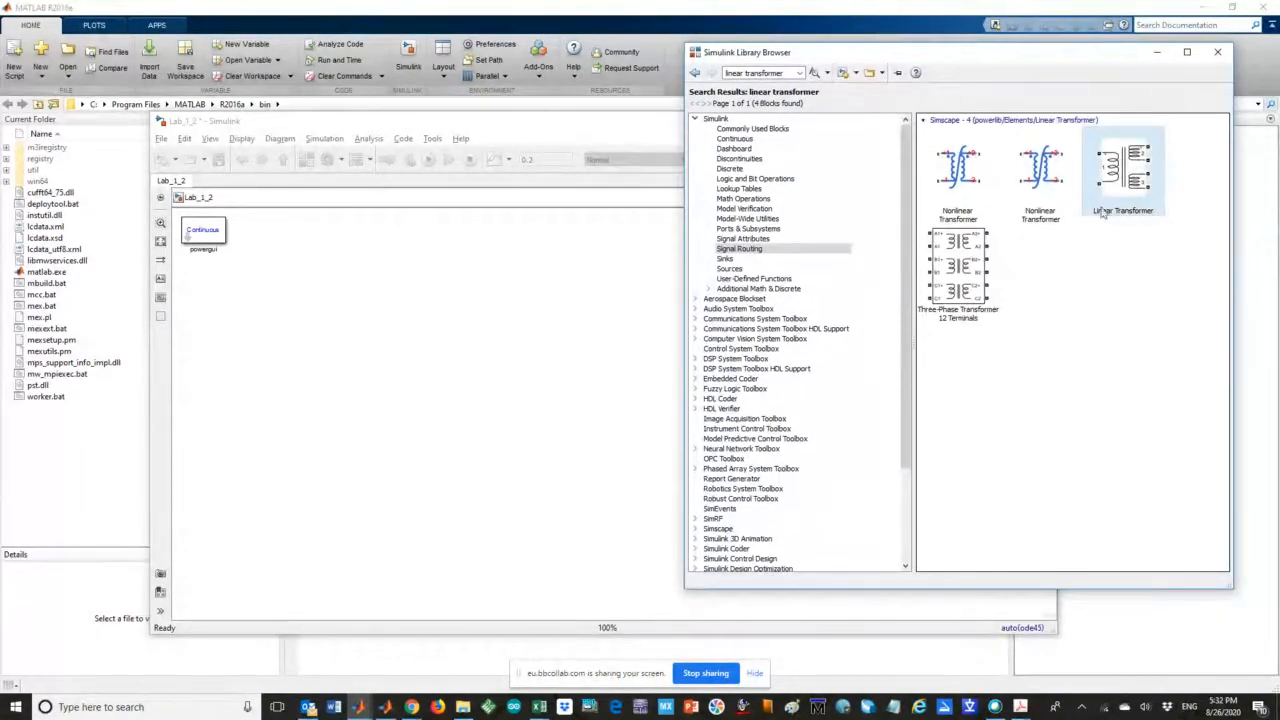
pyautogui.moveTo(1122, 170); pyautogui.dragTo(432, 322)
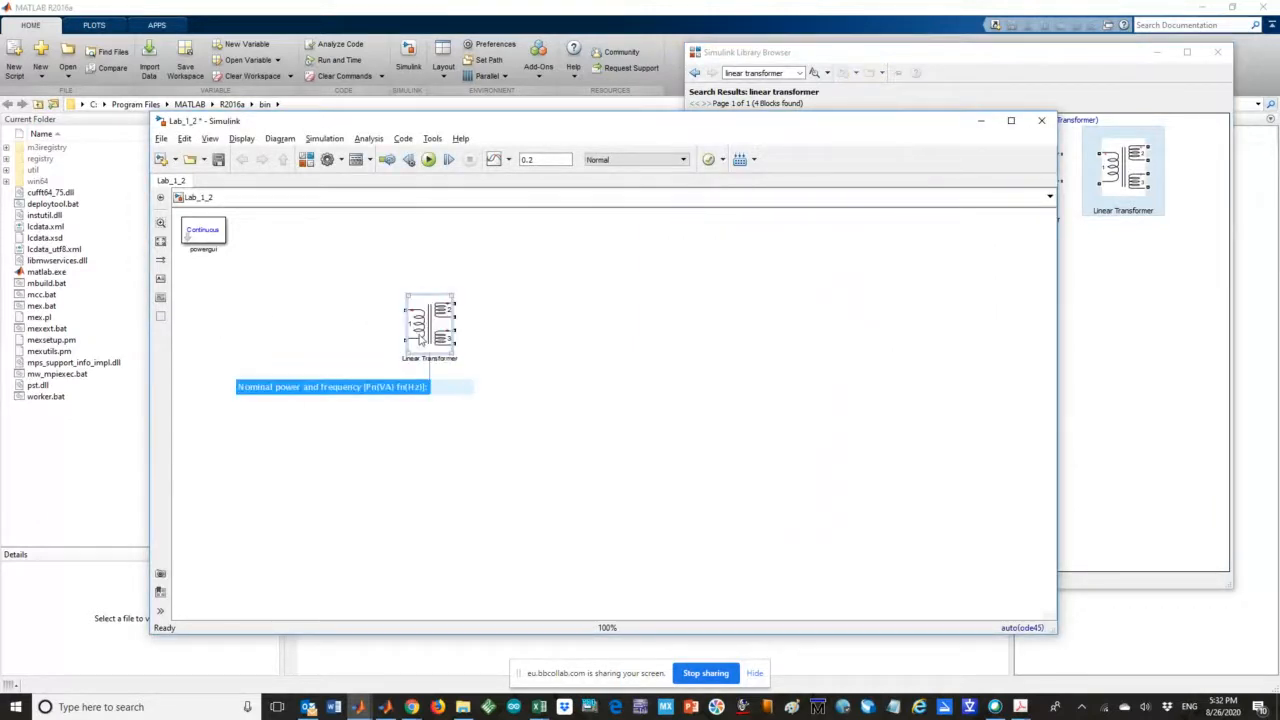
pyautogui.moveTo(441, 325); pyautogui.dragTo(568, 323)
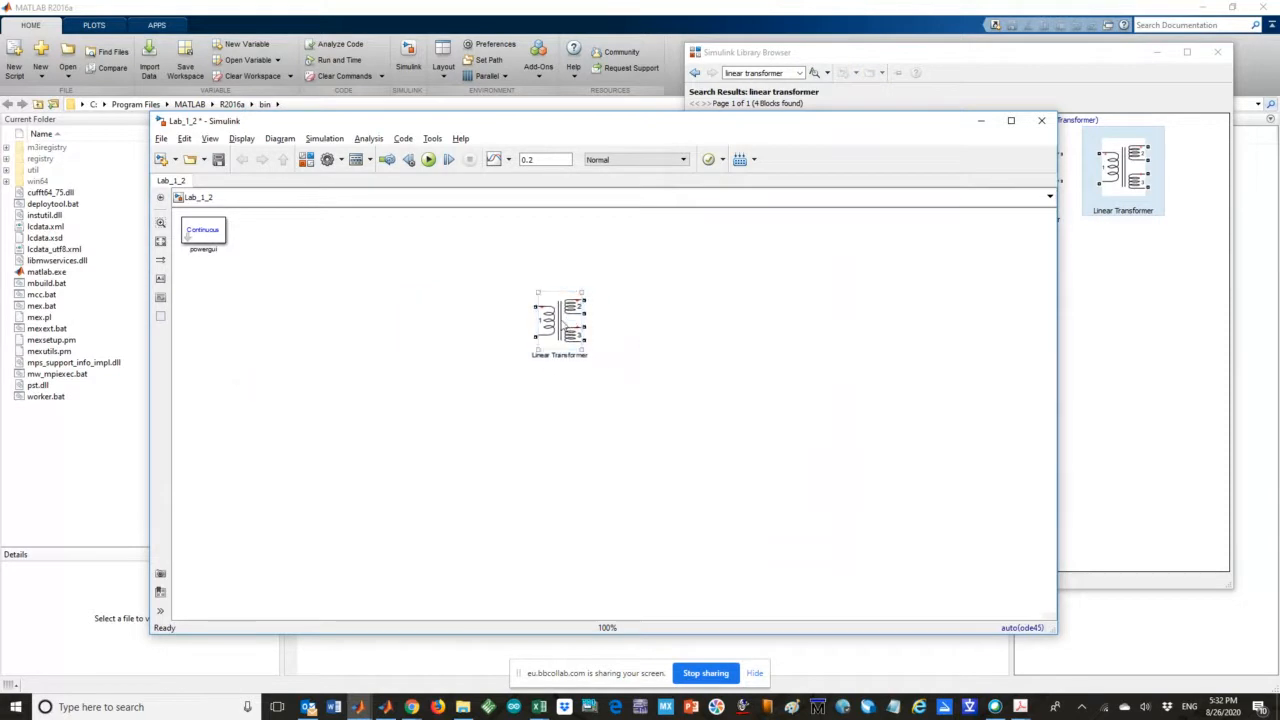
pyautogui.doubleClick(565, 323)
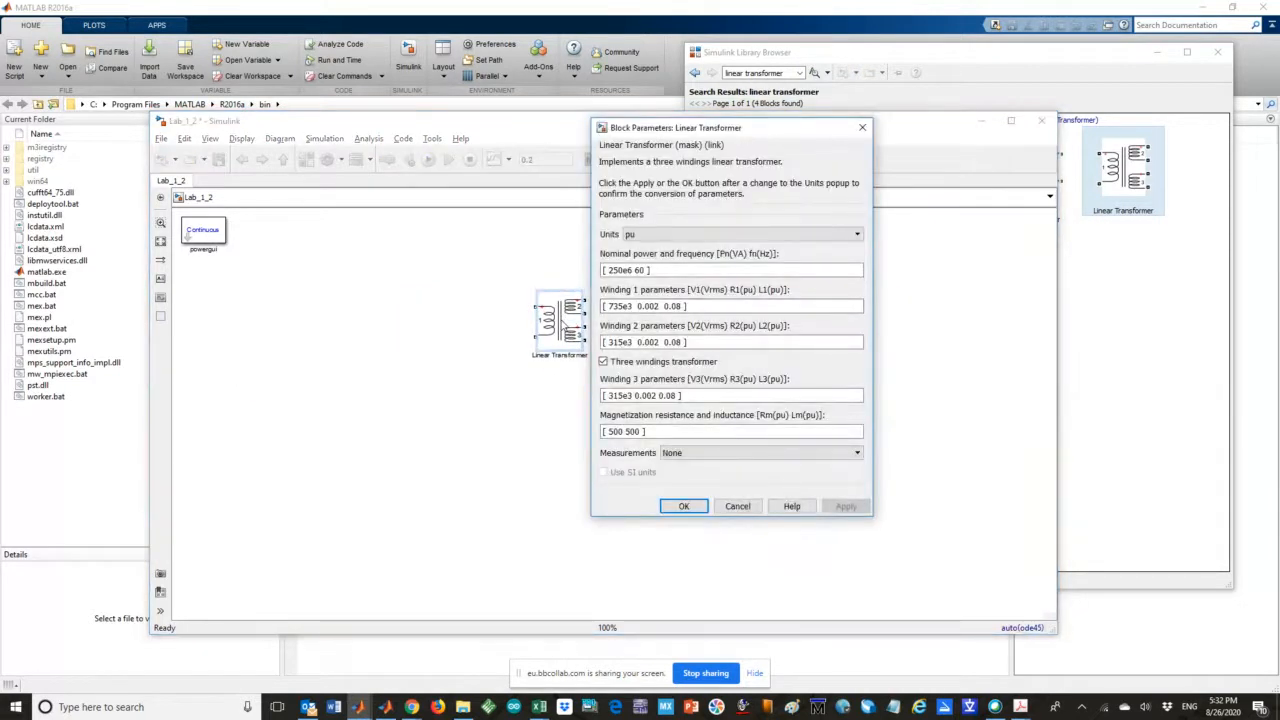
pyautogui.moveTo(666, 134); pyautogui.dragTo(697, 156)
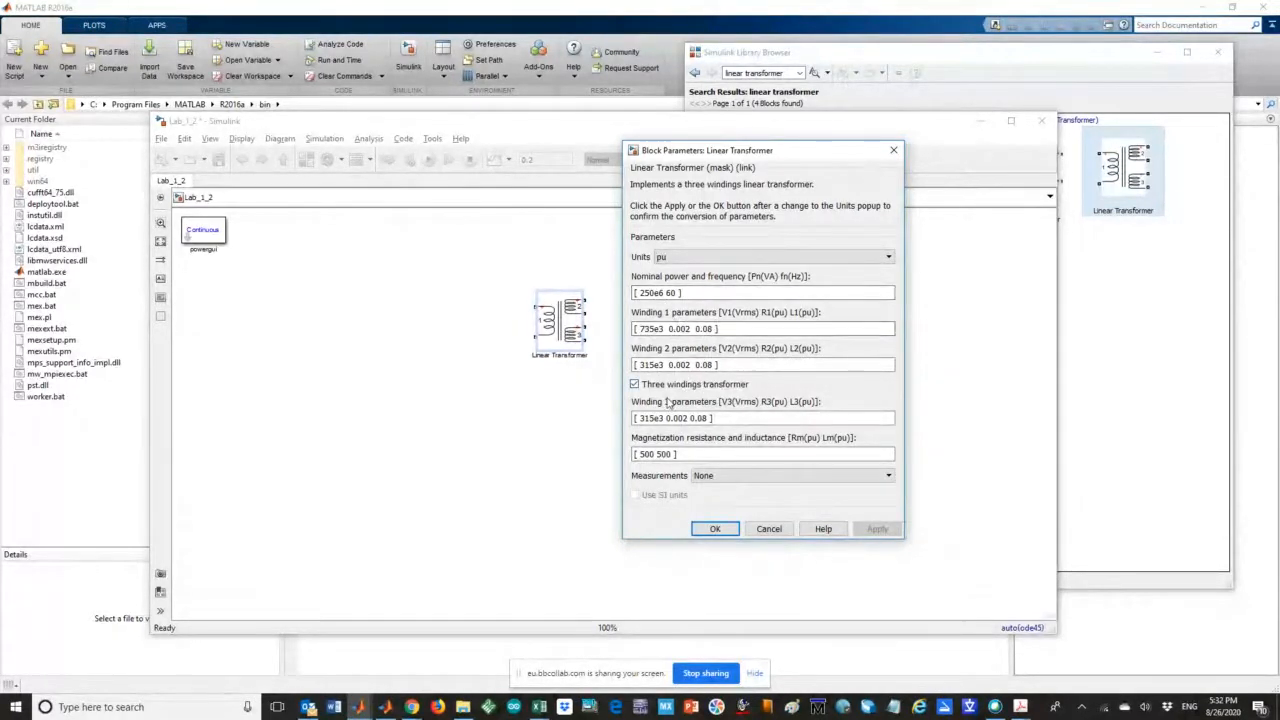
# Switch the transformer's parameter units to SI to compare the values, and return them to pu
pyautogui.click(732, 257)
pyautogui.click(712, 273)
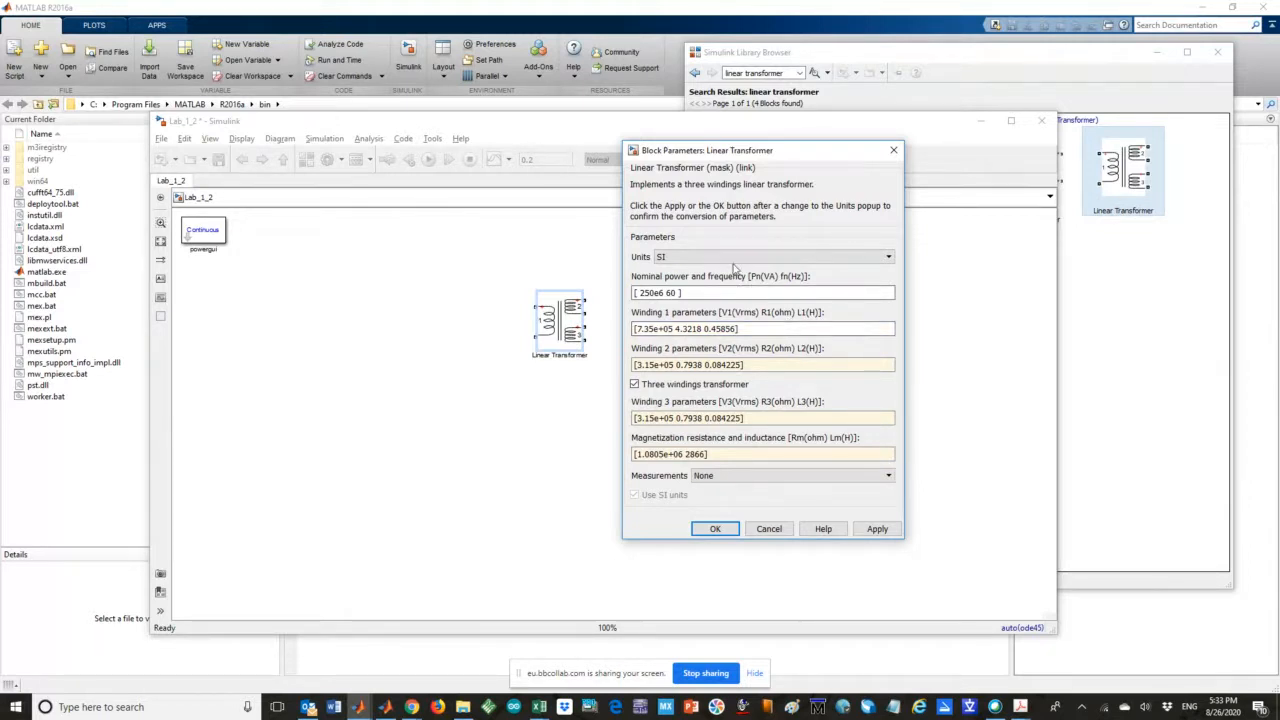
pyautogui.click(676, 257)
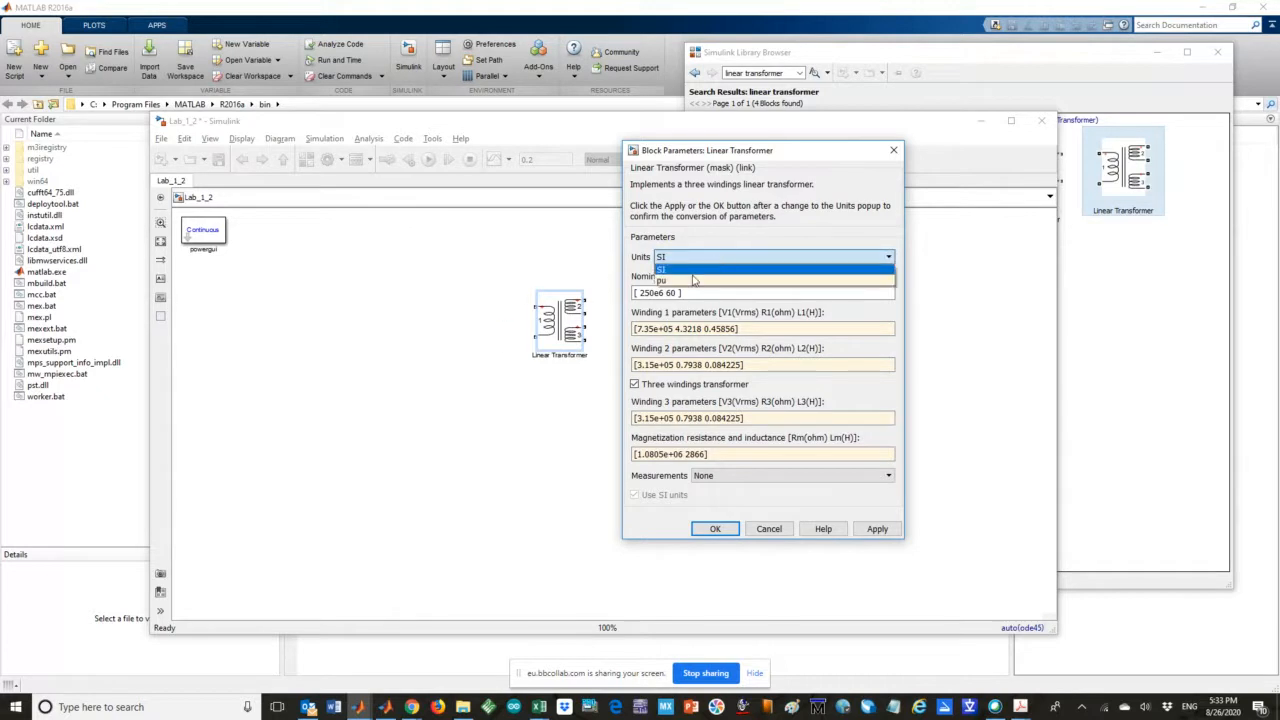
pyautogui.click(676, 257)
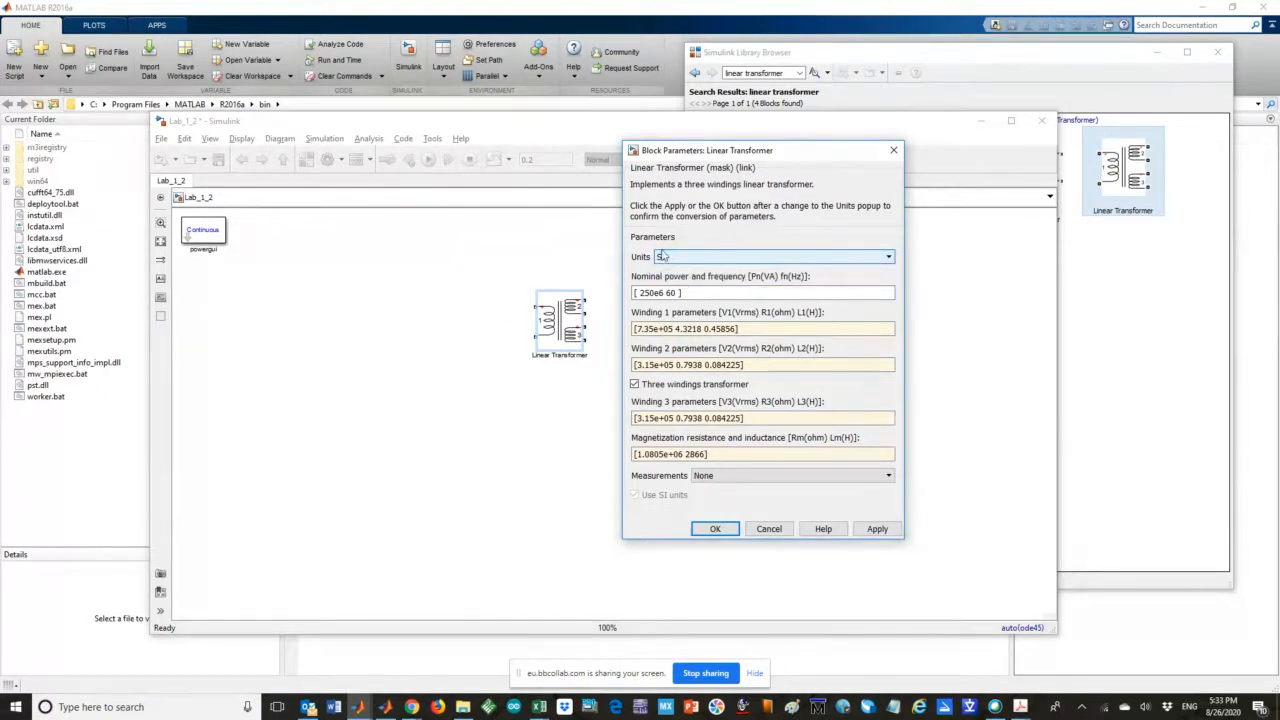
pyautogui.click(719, 328)
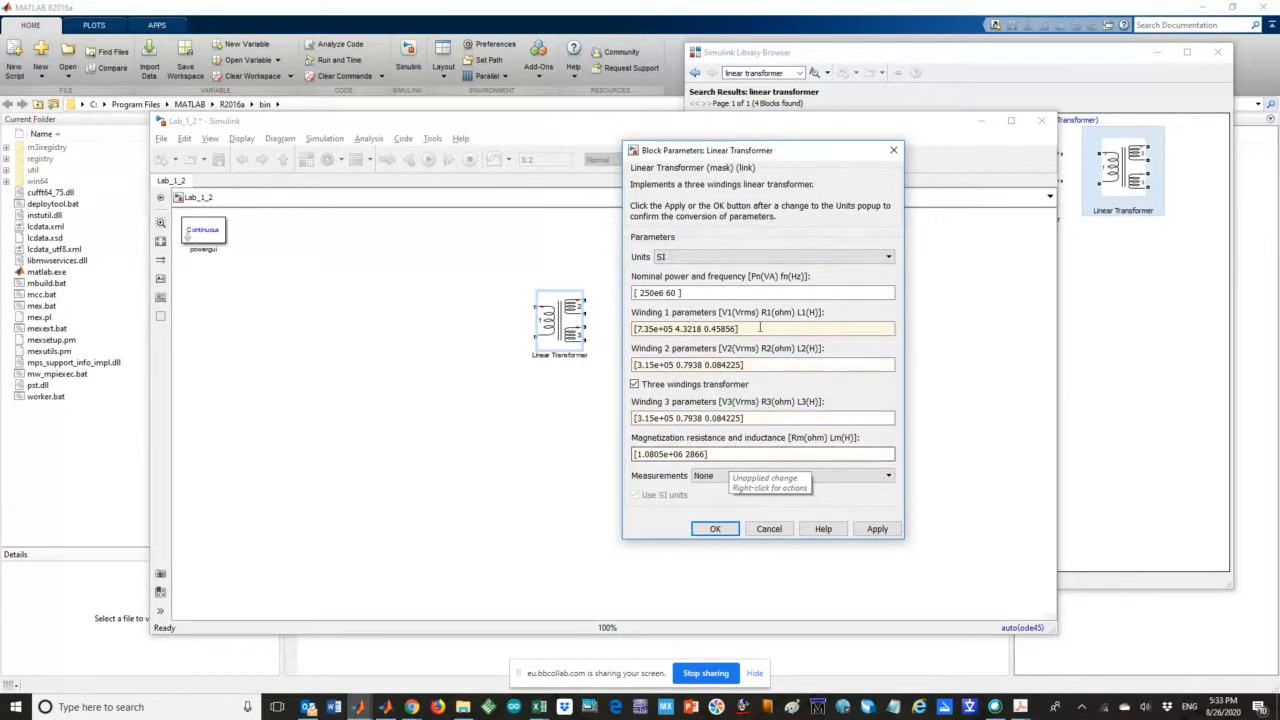
pyautogui.click(690, 257)
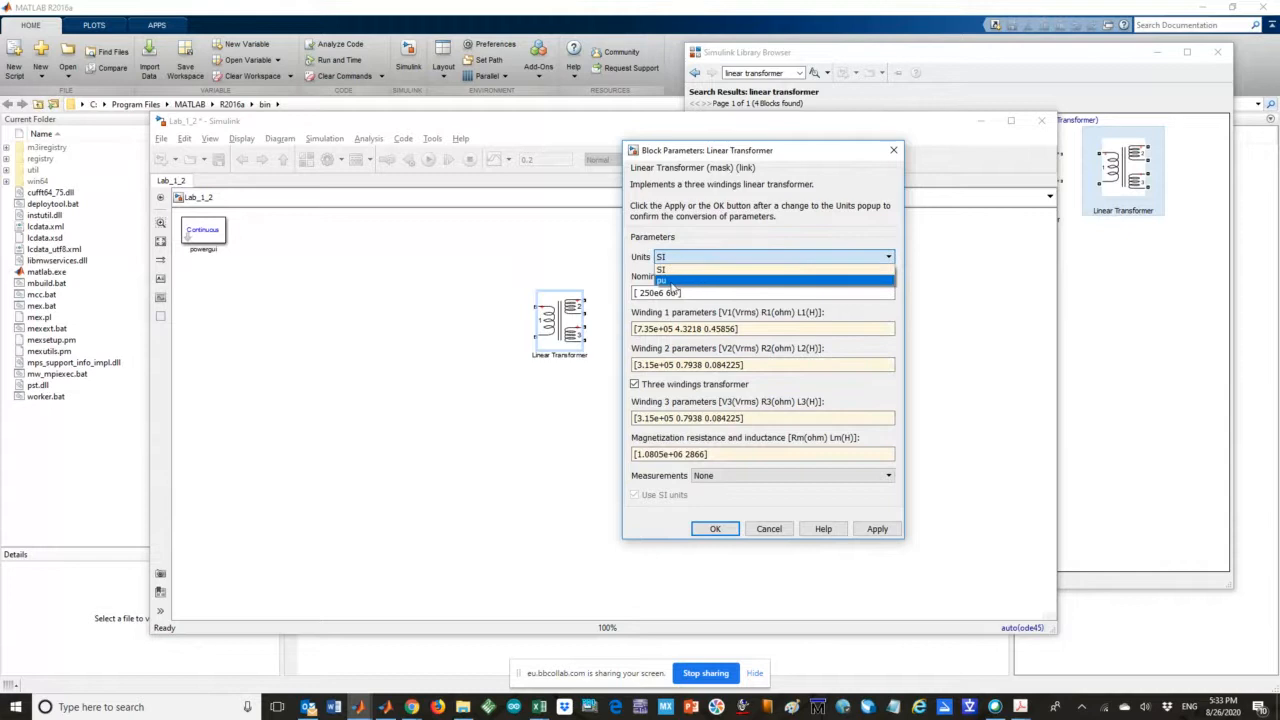
pyautogui.click(690, 281)
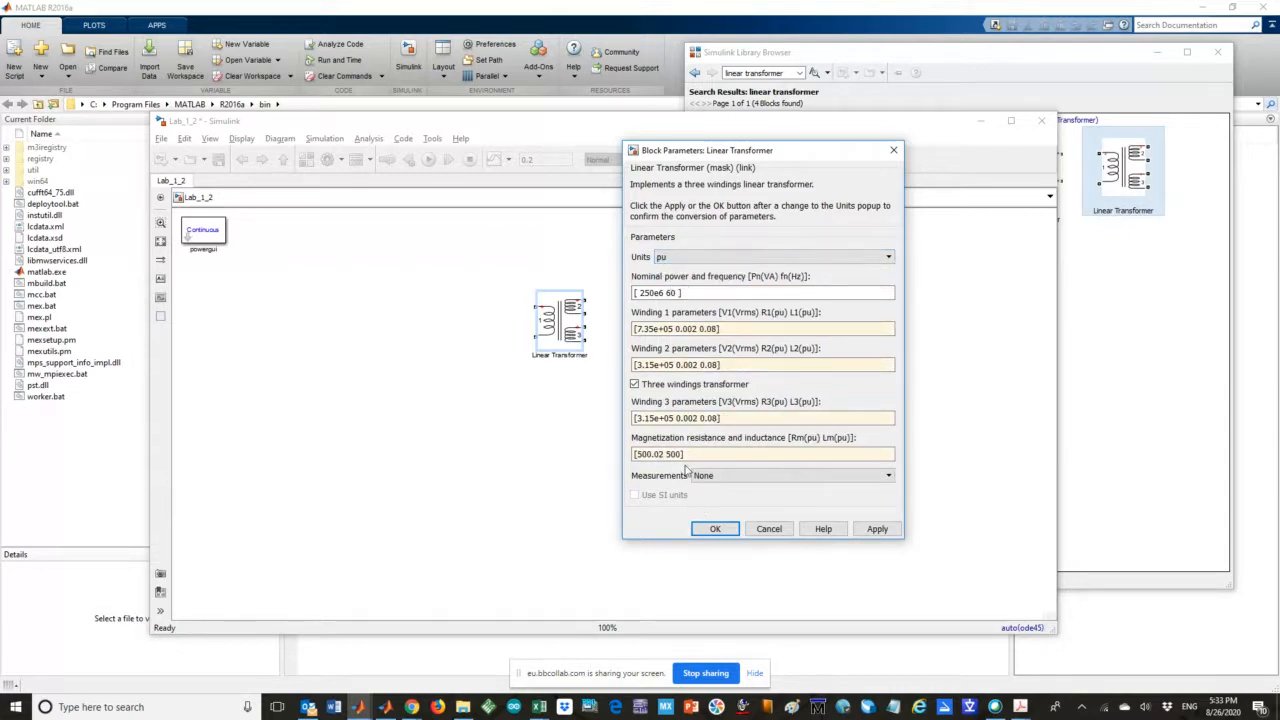
# Set the transformer's nominal power to 10e3 VA and its frequency to 50 Hz
pyautogui.click(650, 289)
pyautogui.click(658, 292)
pyautogui.click(662, 292)
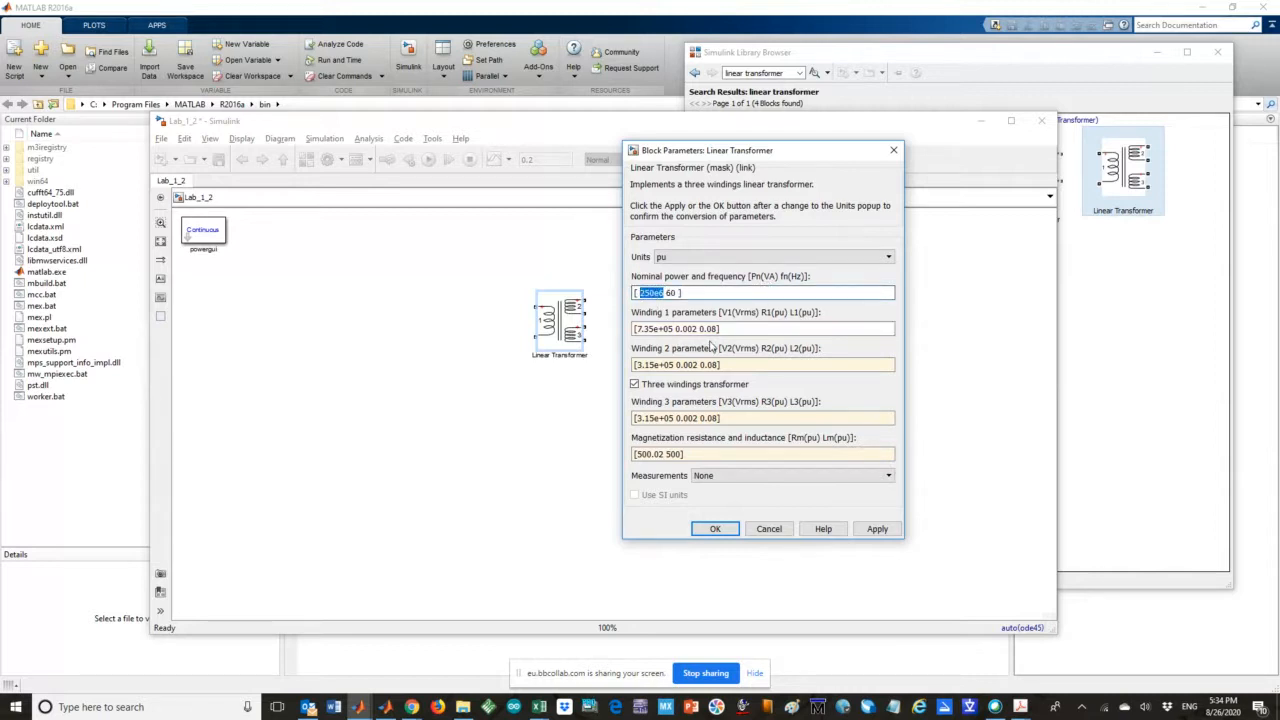
pyautogui.write('10e3')
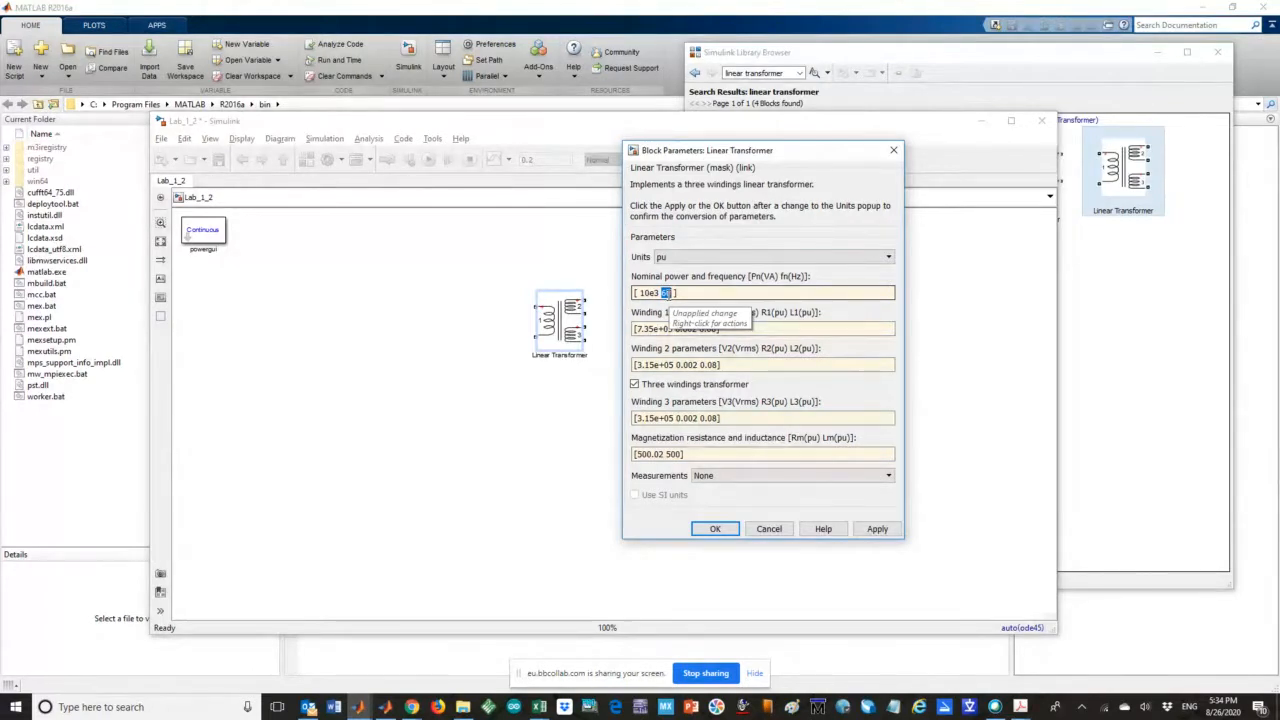
pyautogui.write('0')
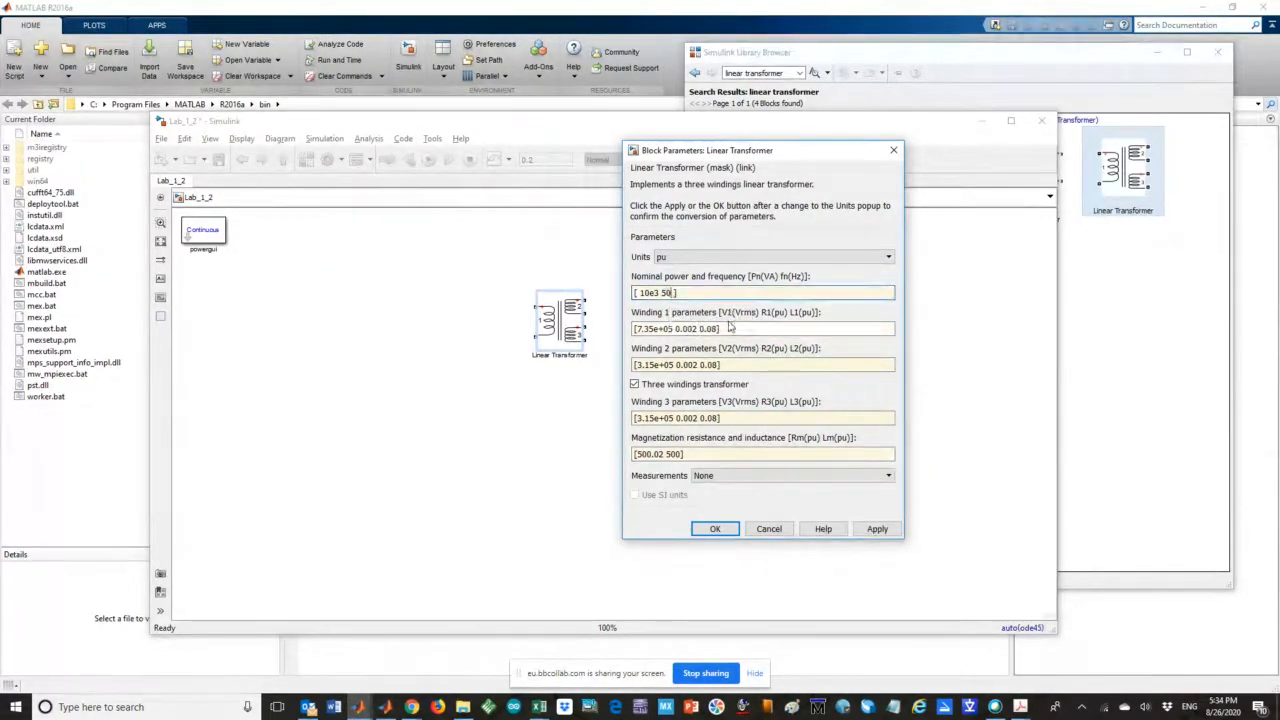
# Set the transformer's winding 1 voltage to 2200 Vrms
pyautogui.press('Tab')
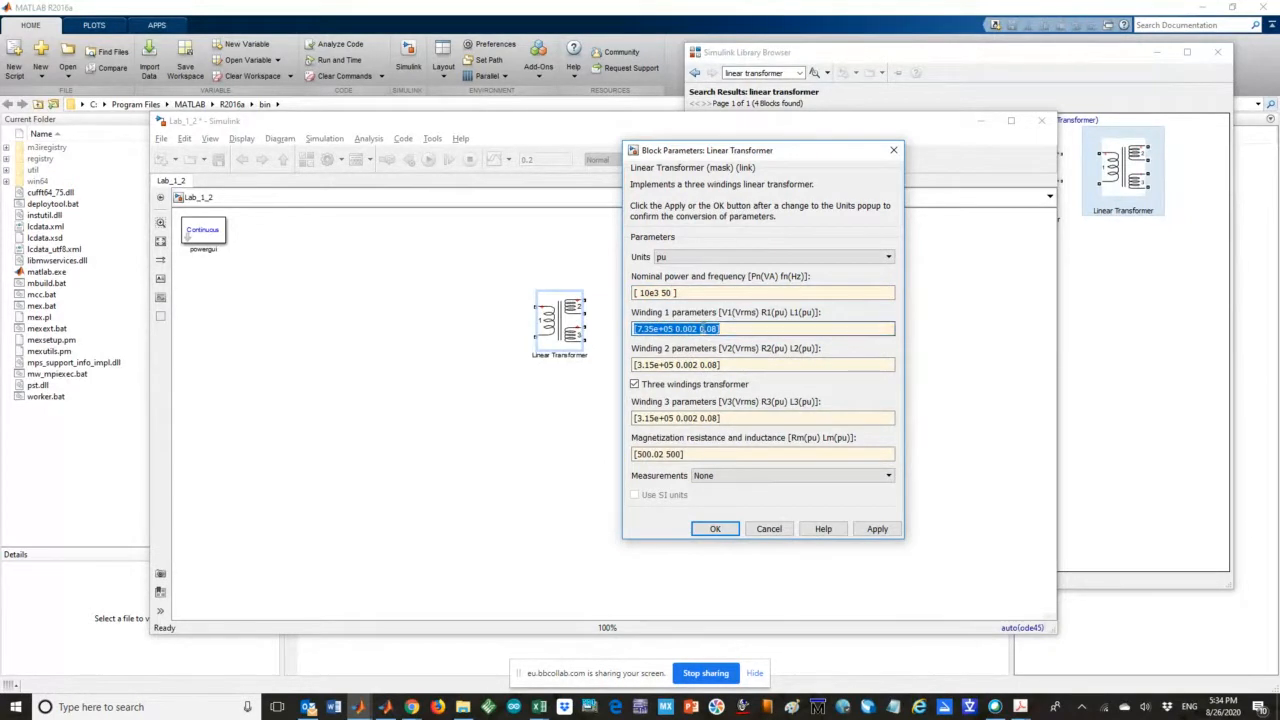
pyautogui.click(699, 329)
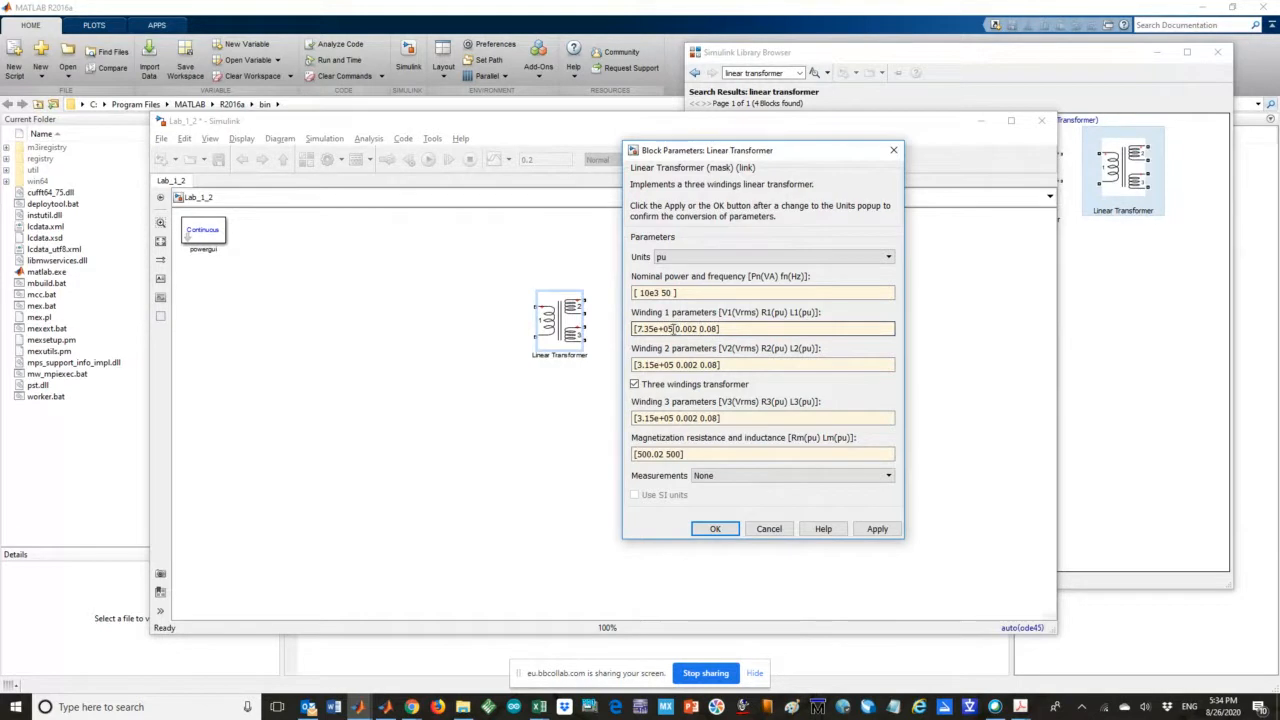
pyautogui.moveTo(673, 329); pyautogui.dragTo(636, 329)
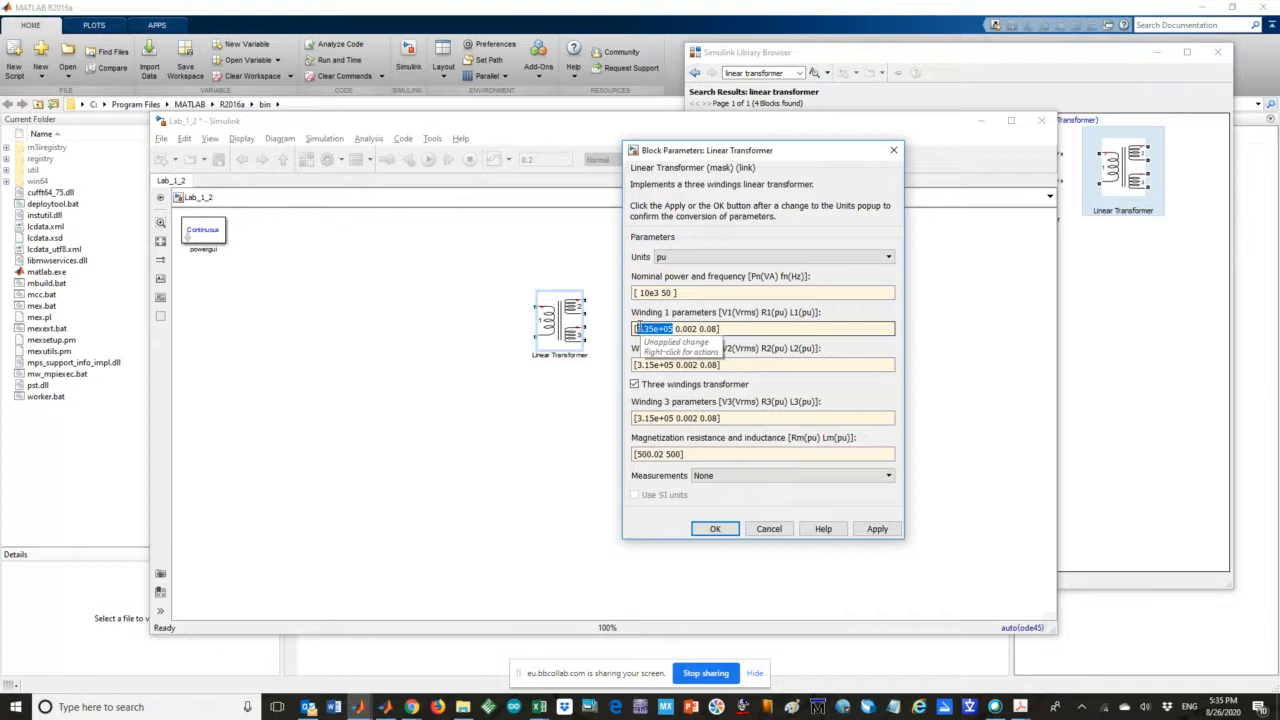
pyautogui.write('2200')
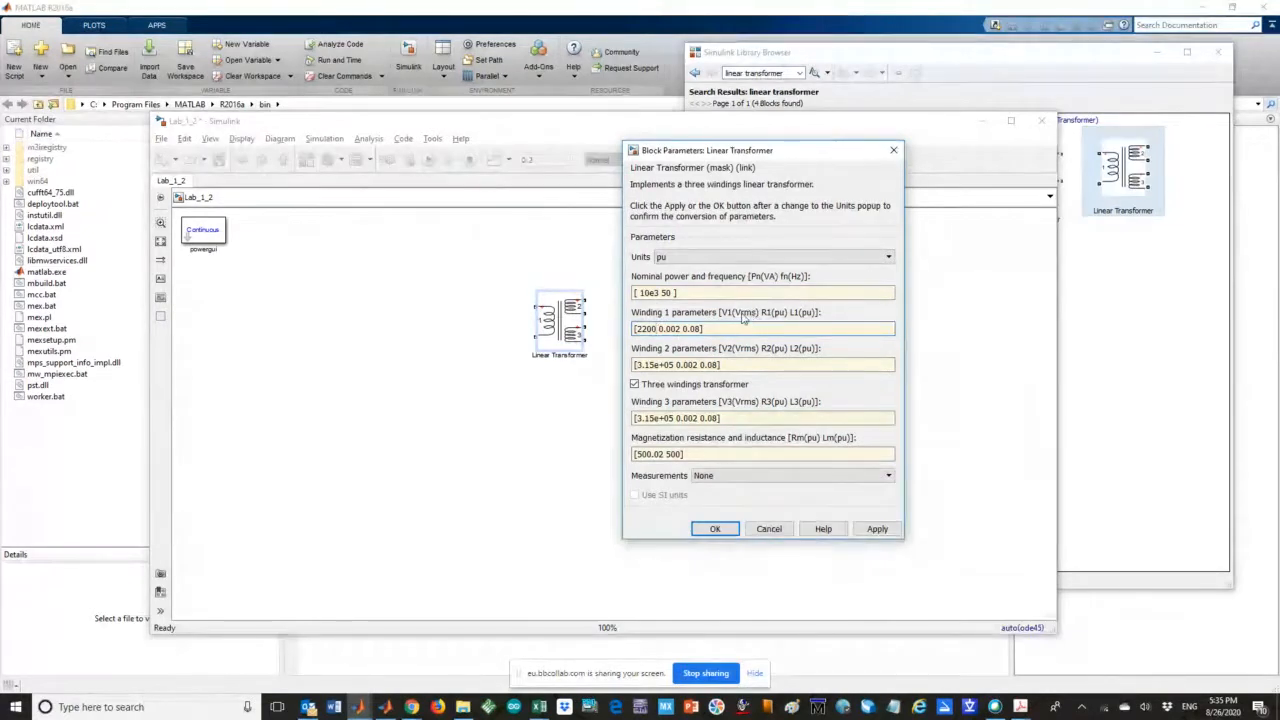
pyautogui.click(671, 329)
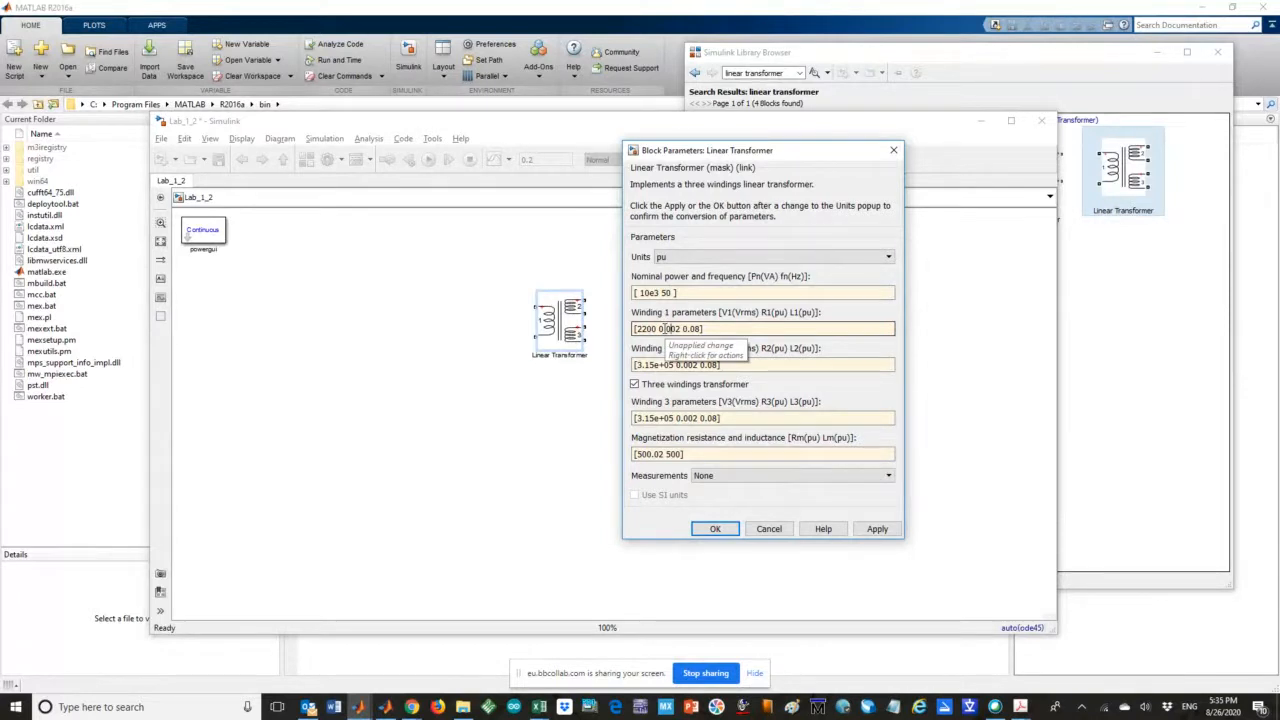
pyautogui.moveTo(658, 329); pyautogui.dragTo(681, 330)
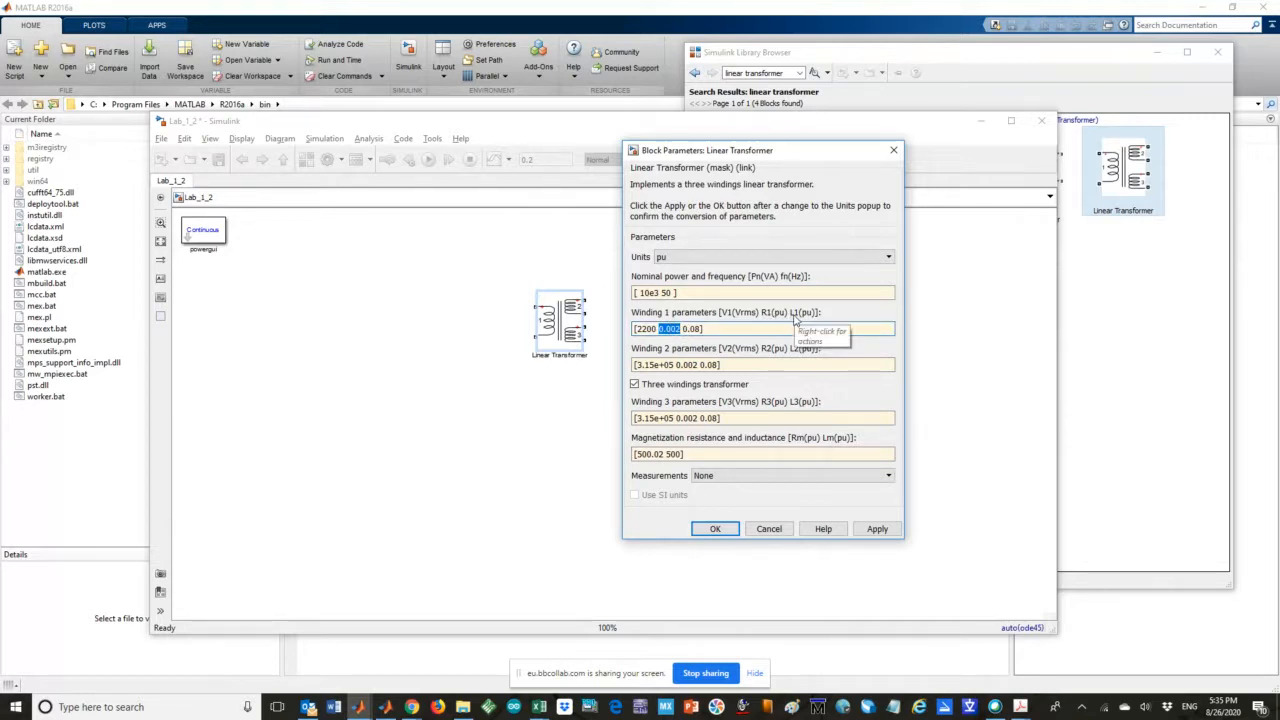
pyautogui.click(683, 329)
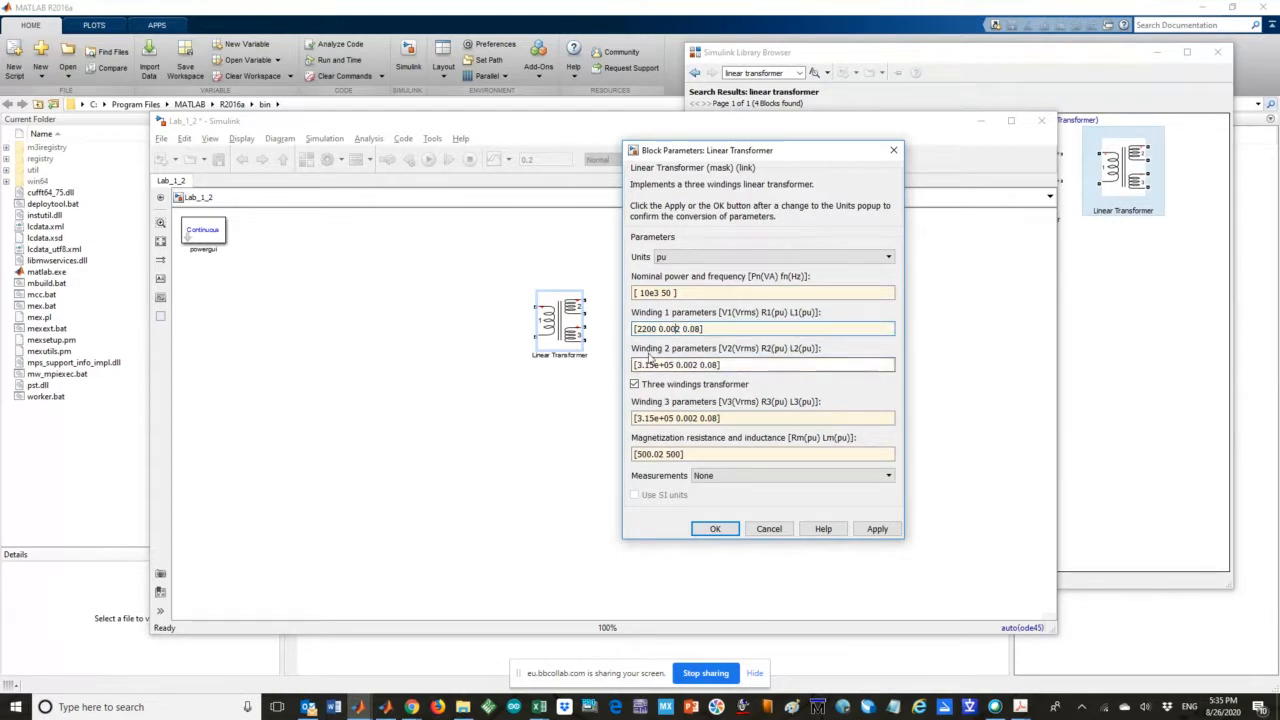
# Set the transformer's winding 2 voltage to 220 Vrms, disable its third winding, and apply the parameters
pyautogui.moveTo(636, 364); pyautogui.dragTo(677, 365)
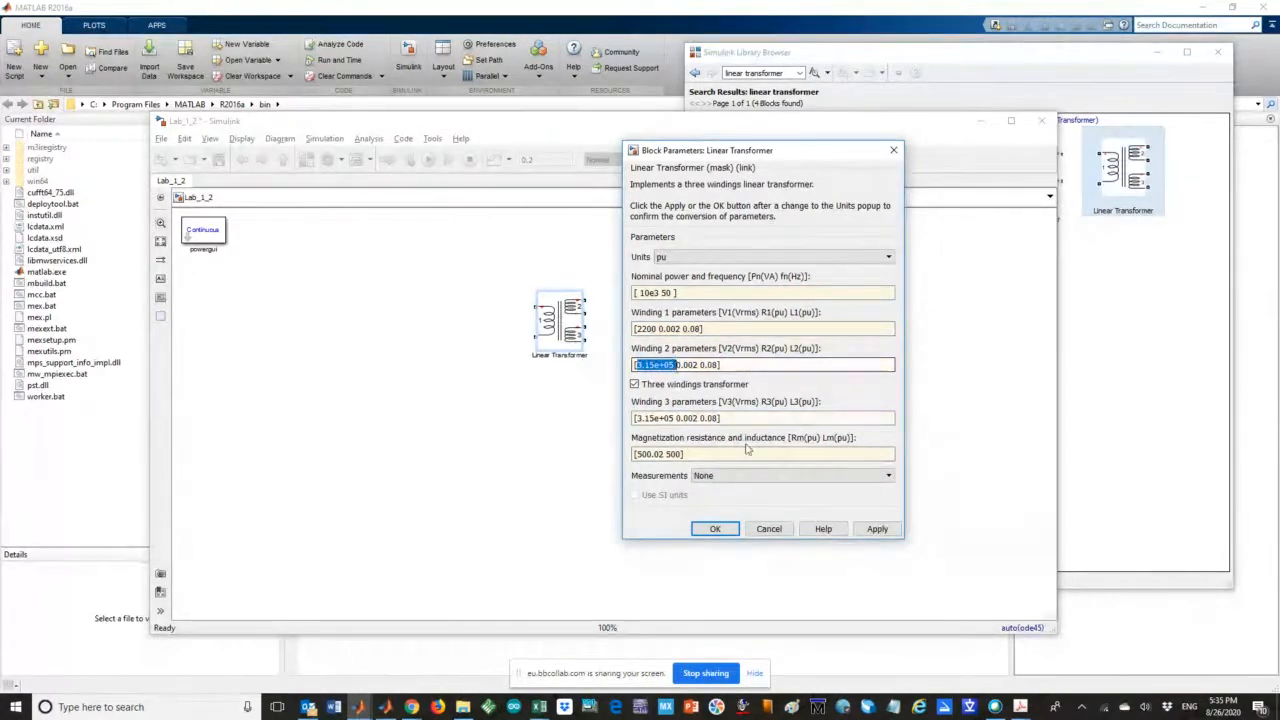
pyautogui.press('BackSpace')
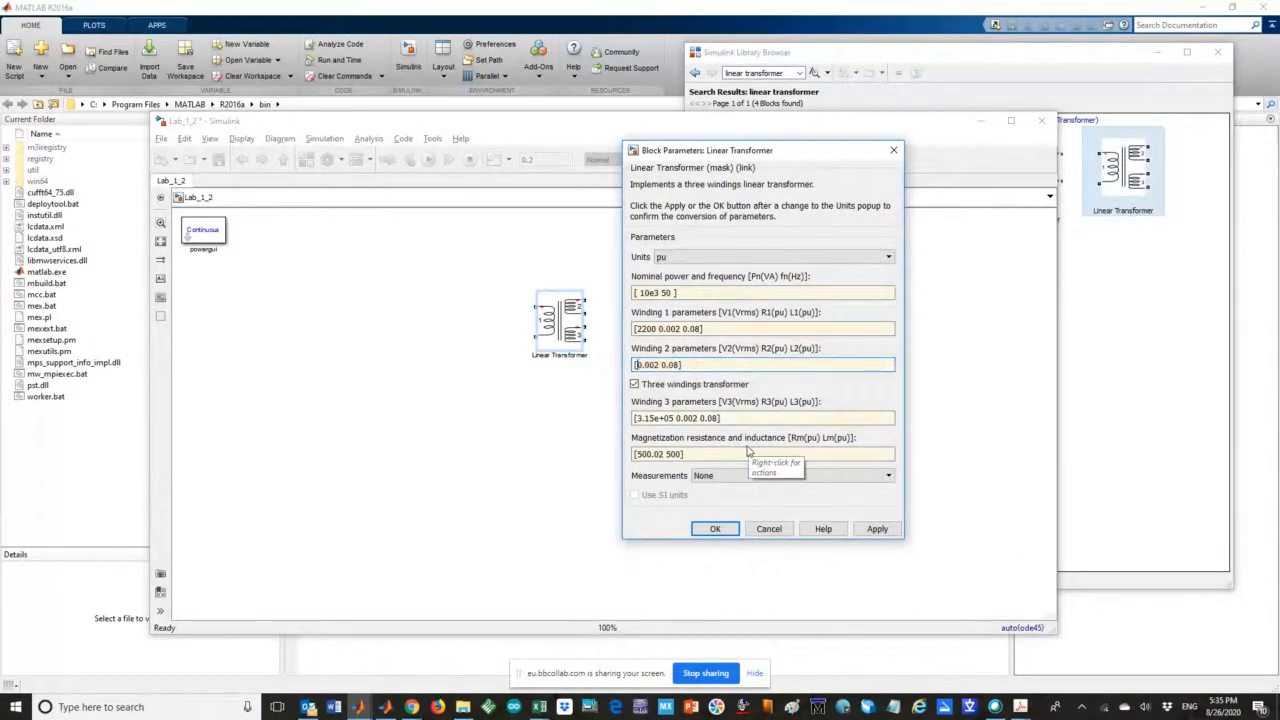
pyautogui.write('220')
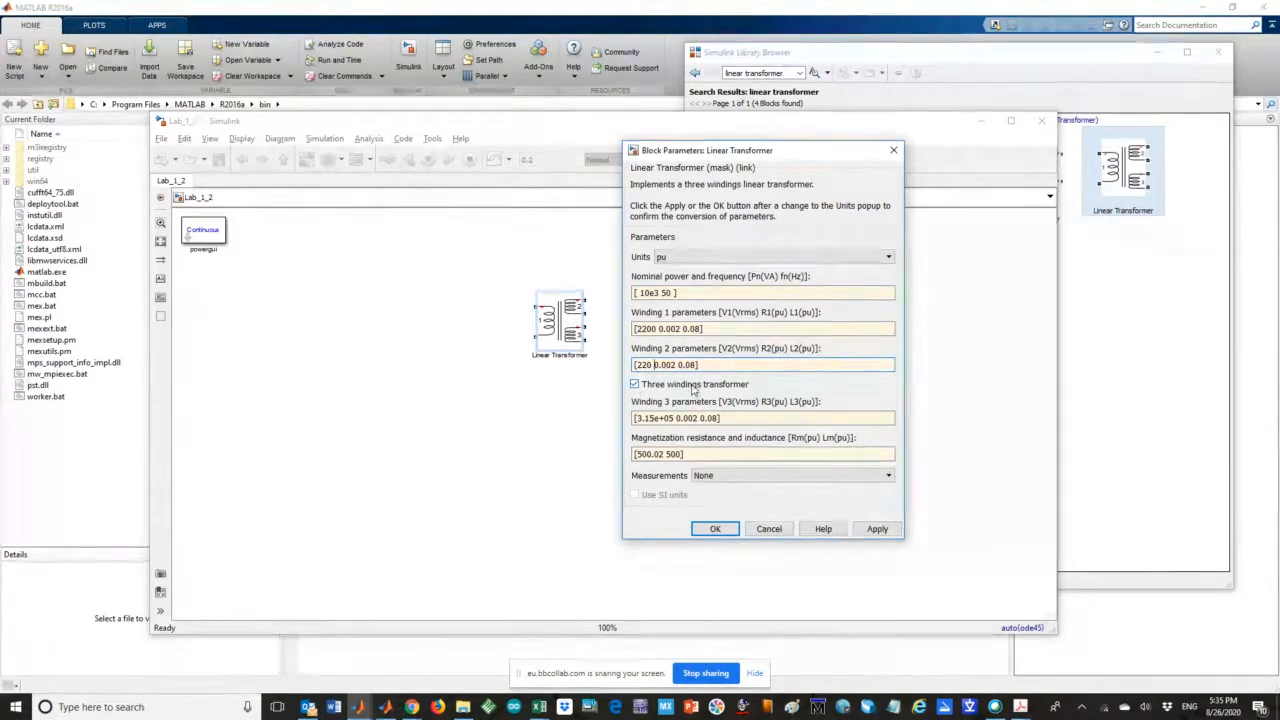
pyautogui.click(635, 385)
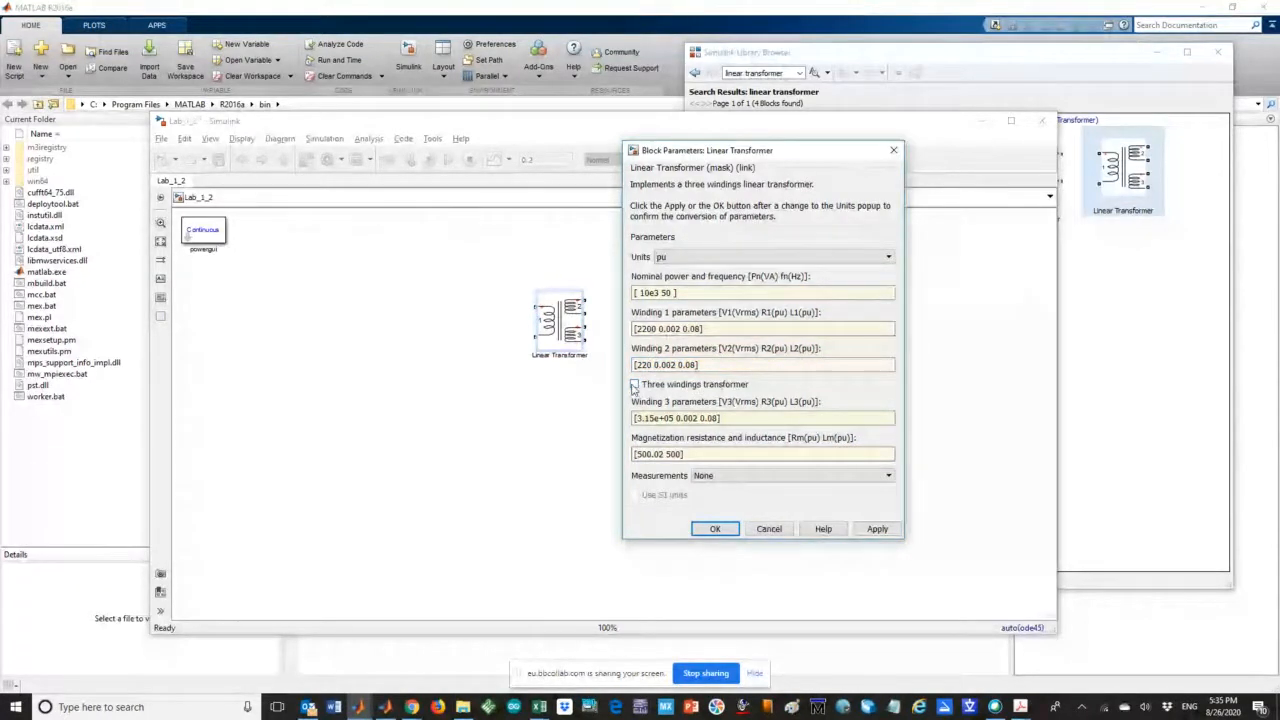
pyautogui.click(876, 529)
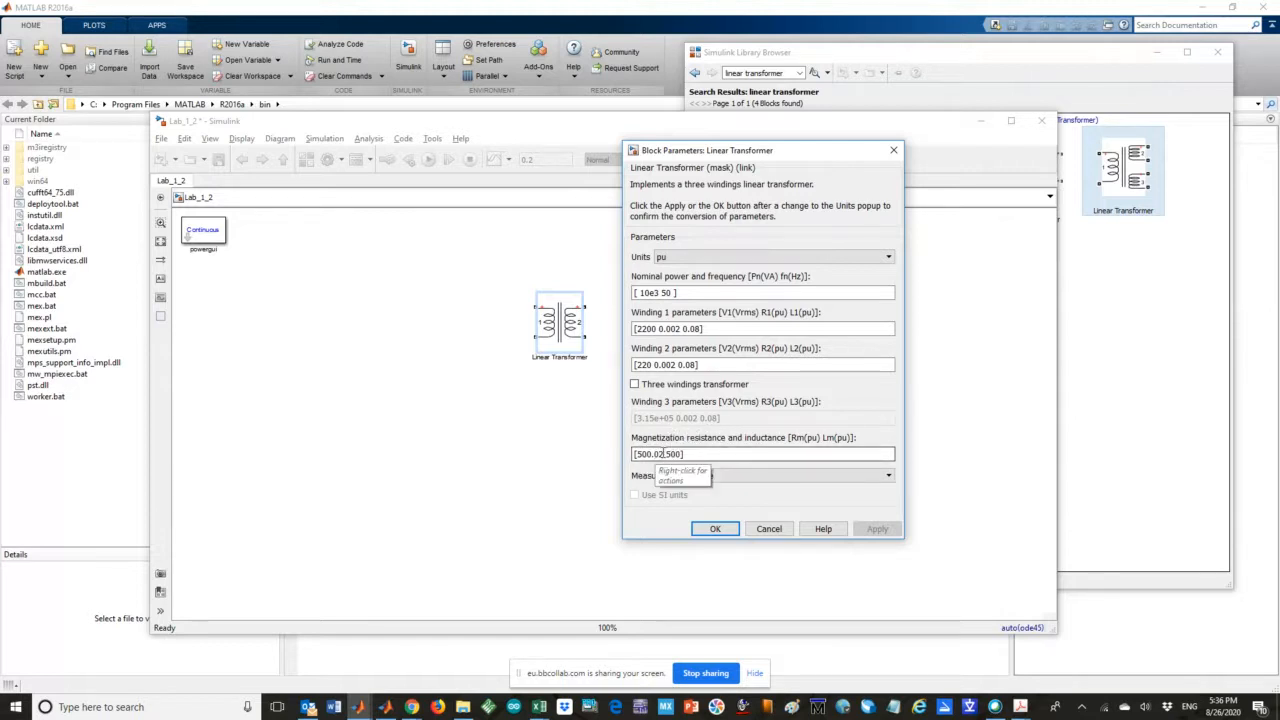
# Set the transformer's magnetization resistance to 100 pu, accept the parameters, and move the block slightly down and to the right
pyautogui.moveTo(663, 454); pyautogui.dragTo(645, 454)
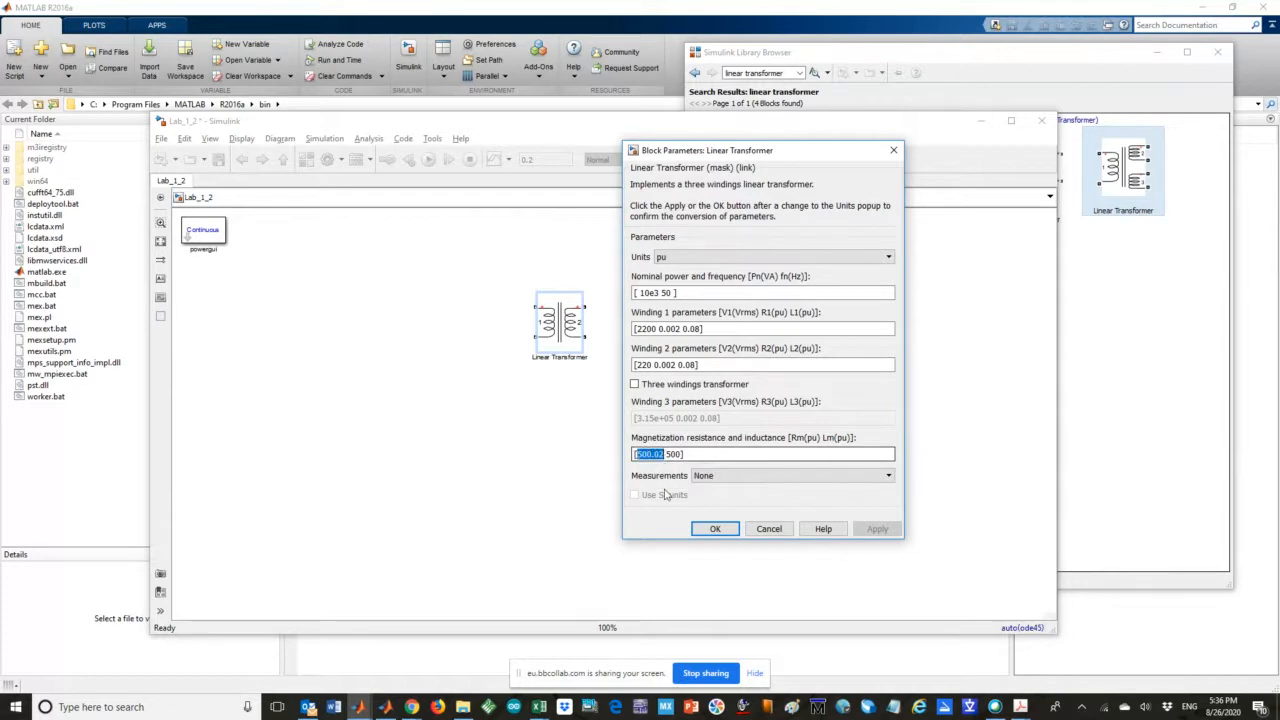
pyautogui.write('100')
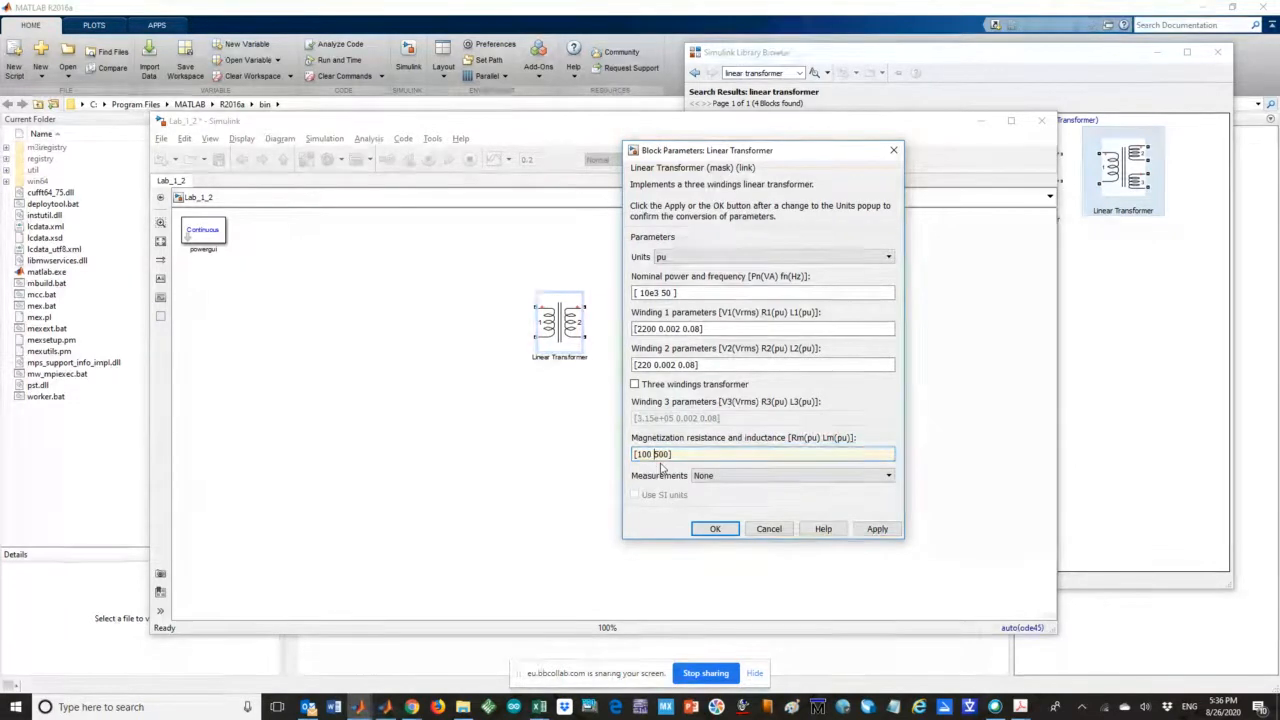
pyautogui.click(877, 528)
pyautogui.click(716, 529)
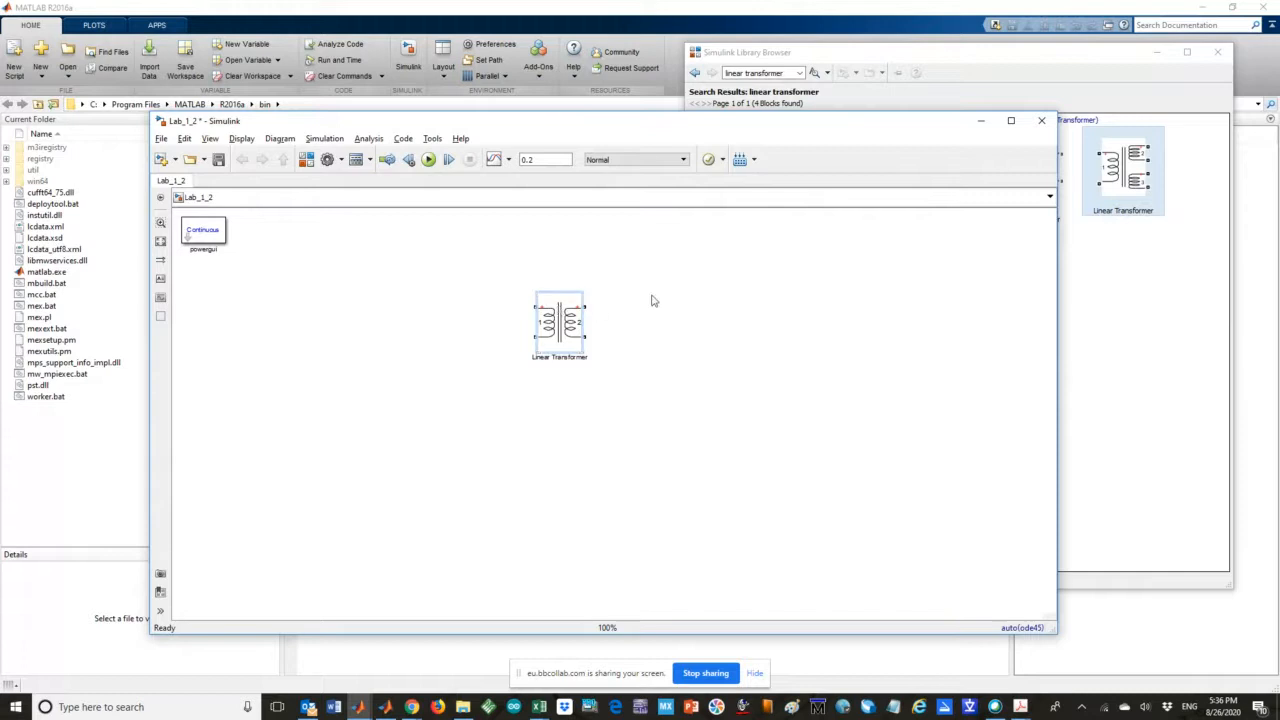
pyautogui.moveTo(570, 327); pyautogui.dragTo(606, 377)
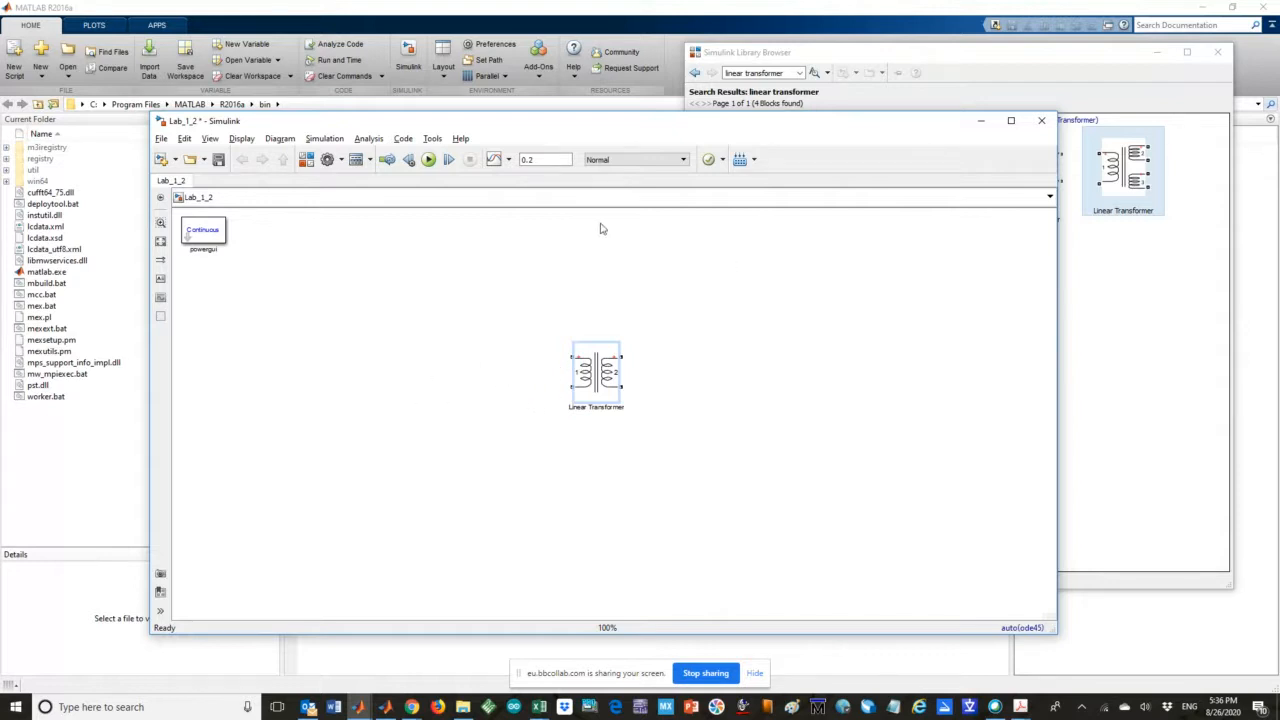
# Search the Simulink block library for "ac power"
pyautogui.click(307, 160)
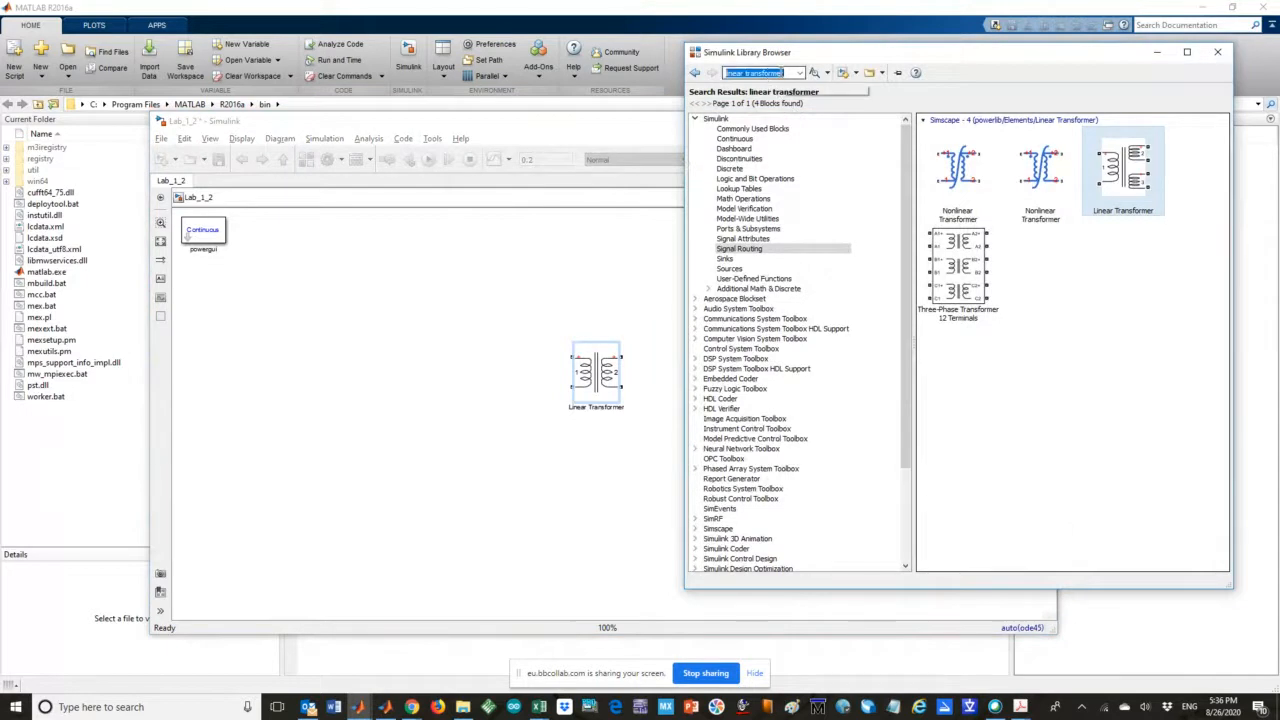
pyautogui.write('ac power')
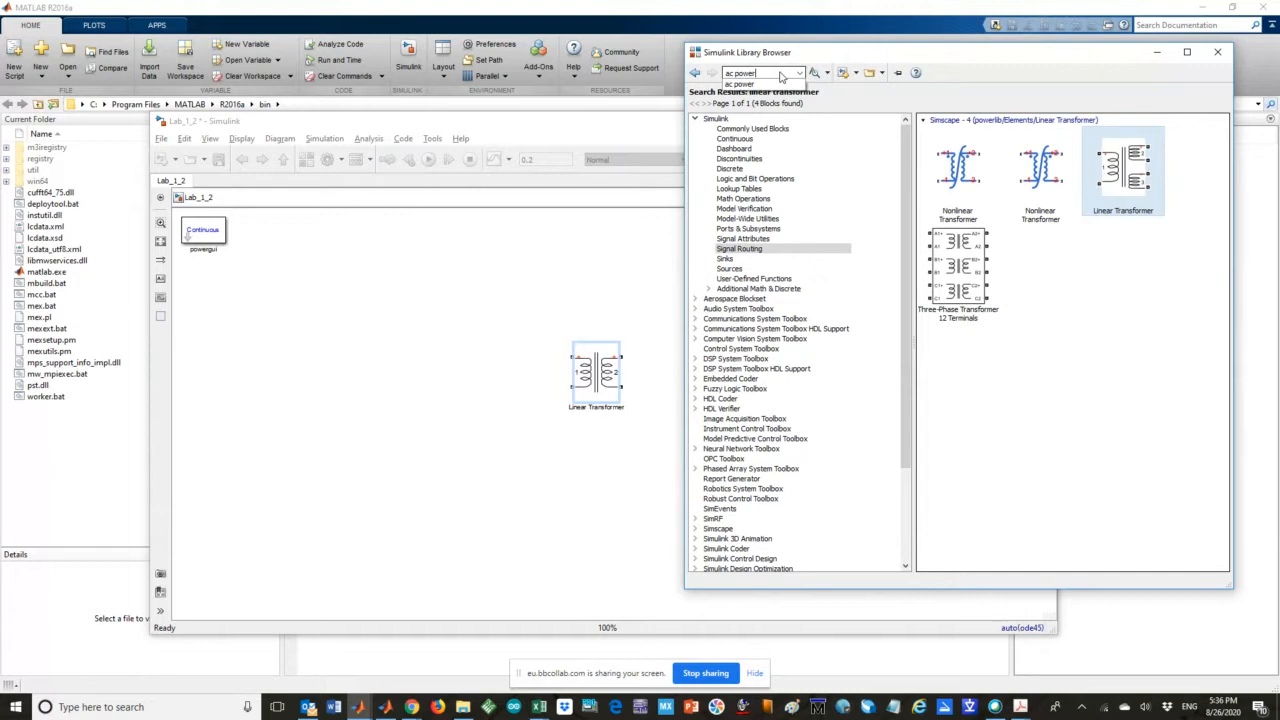
pyautogui.press('Return')
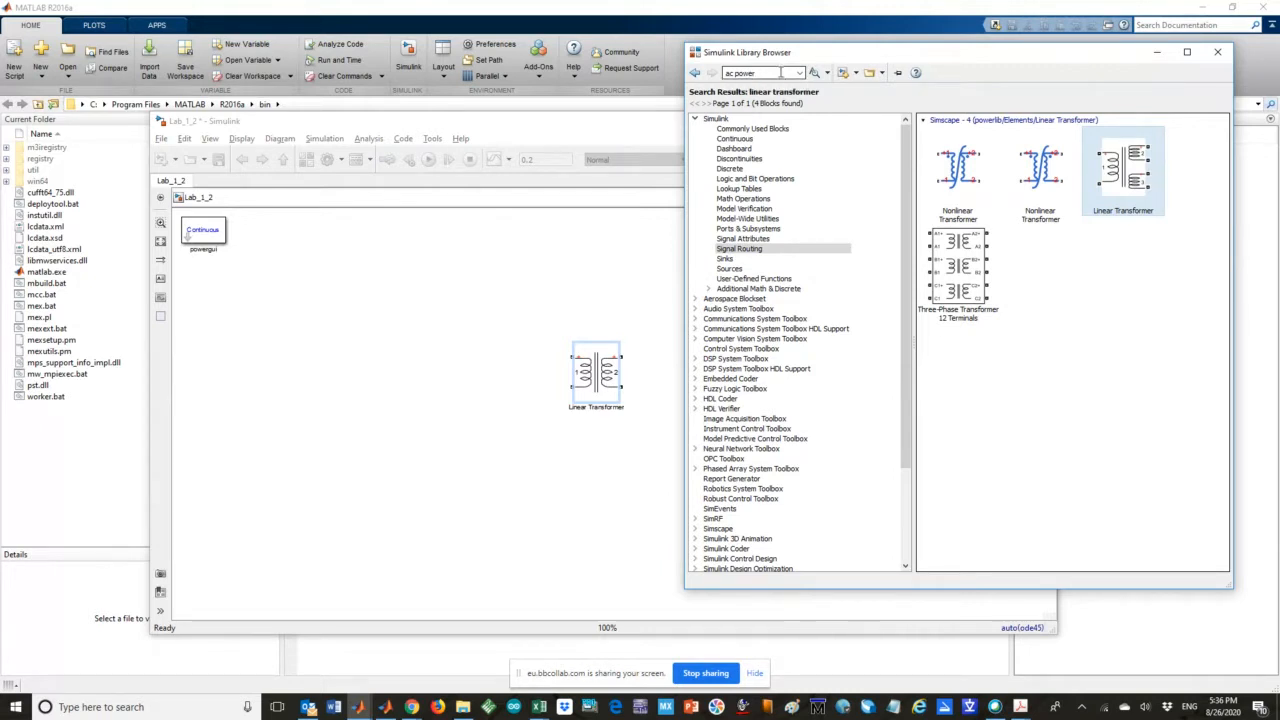
pyautogui.press('Return')
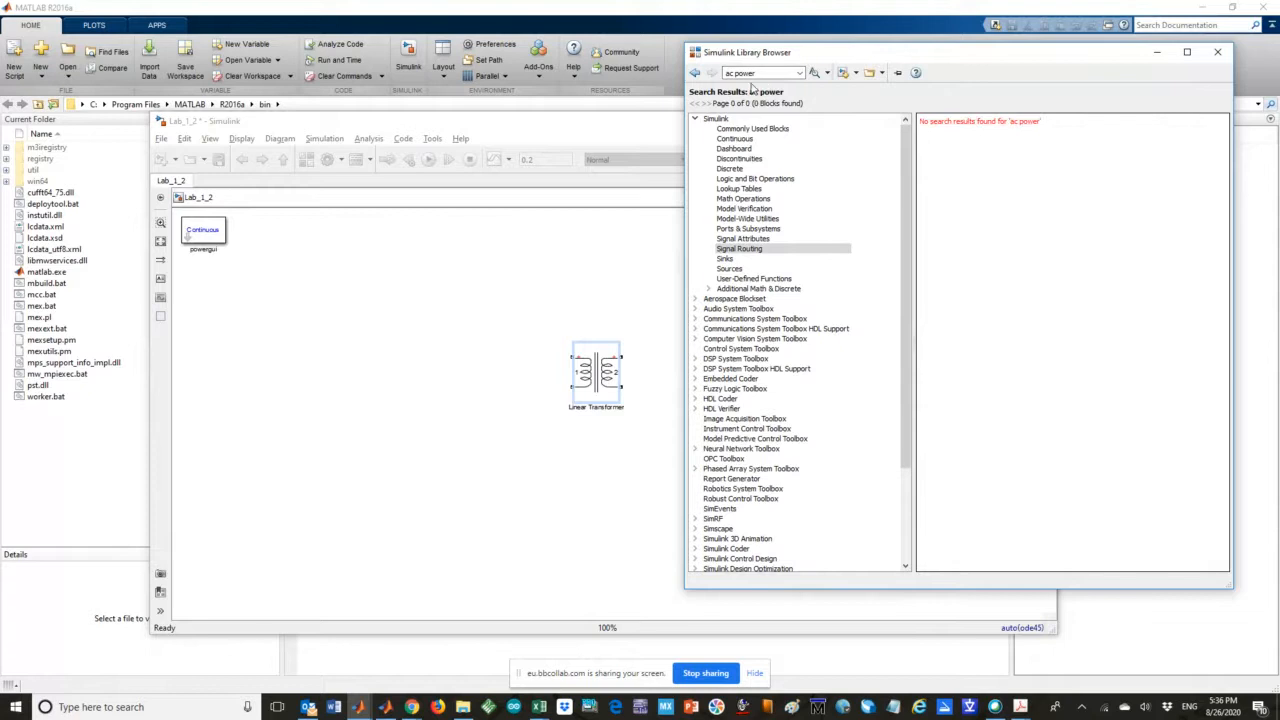
# Search the block library for "ac voltage"
pyautogui.click(761, 73)
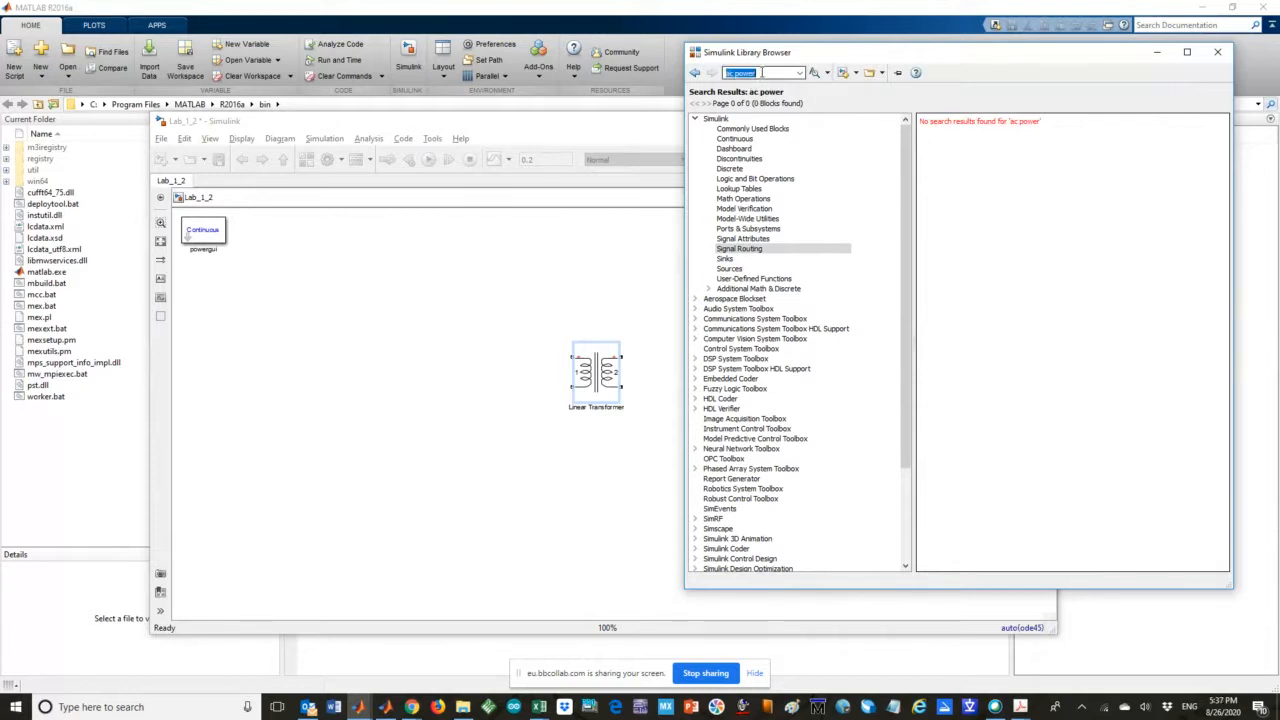
pyautogui.click(755, 72)
pyautogui.moveTo(758, 72); pyautogui.dragTo(713, 77)
pyautogui.write('ac')
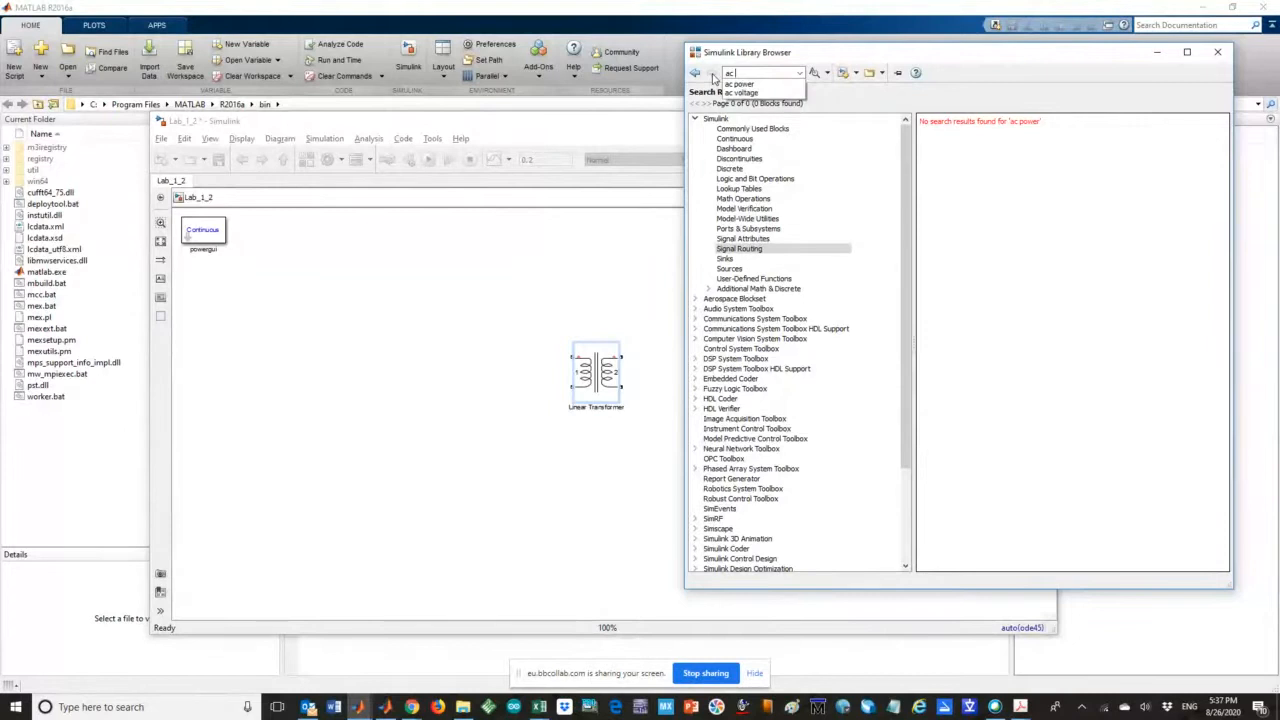
pyautogui.write(' voltage')
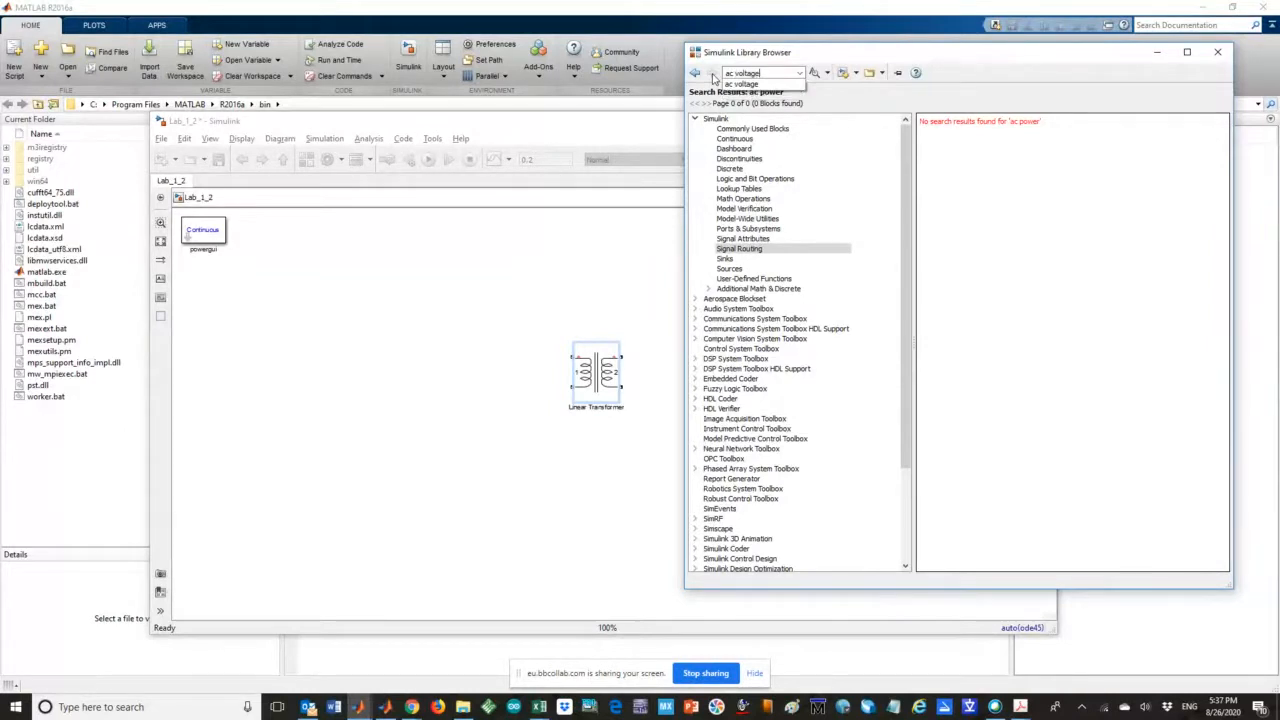
pyautogui.press('Return')
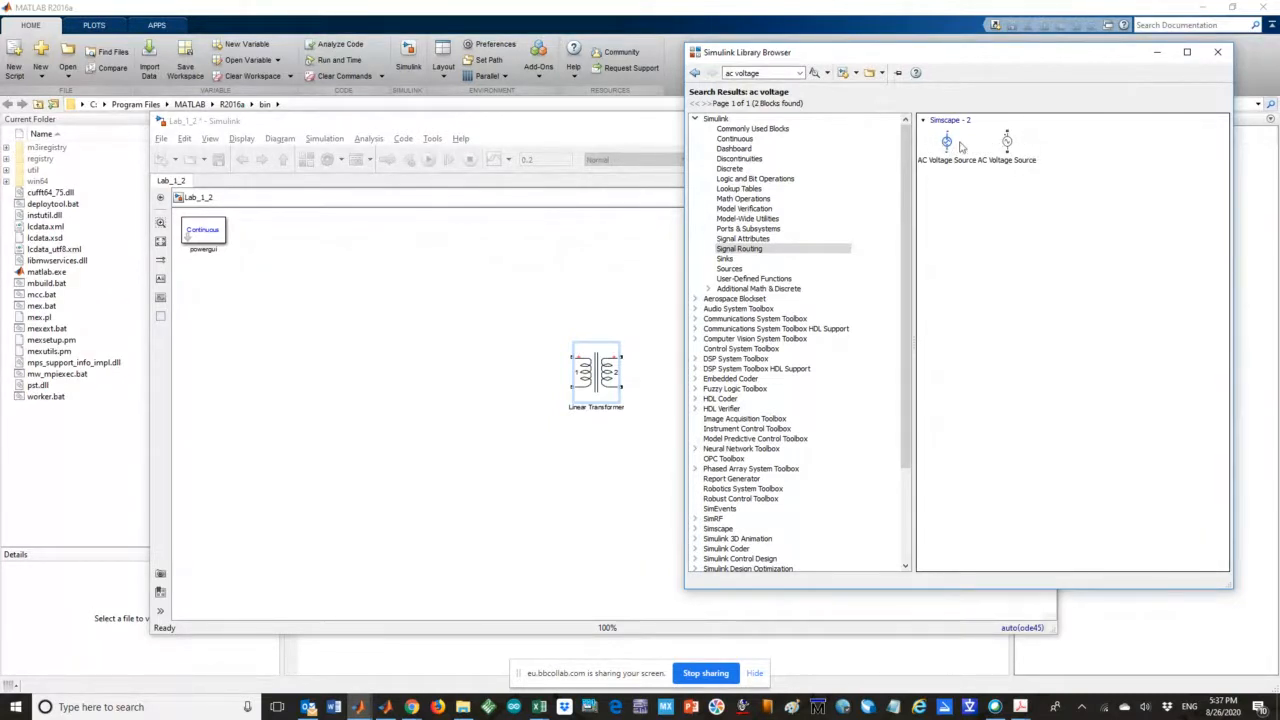
# Try to connect the blue fl_lib AC Voltage Source to the transformer's winding 1, and delete the source and its line
pyautogui.moveTo(950, 150)
pyautogui.moveTo(1008, 150)
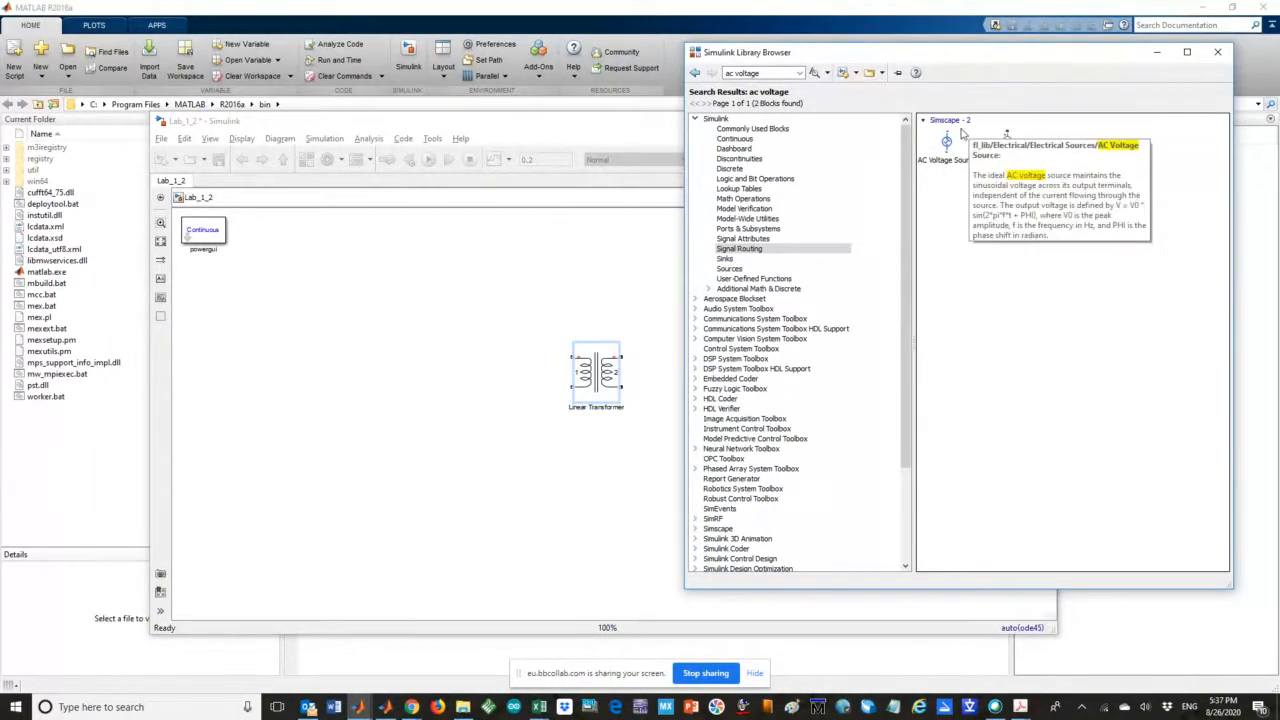
pyautogui.moveTo(946, 142); pyautogui.dragTo(457, 372)
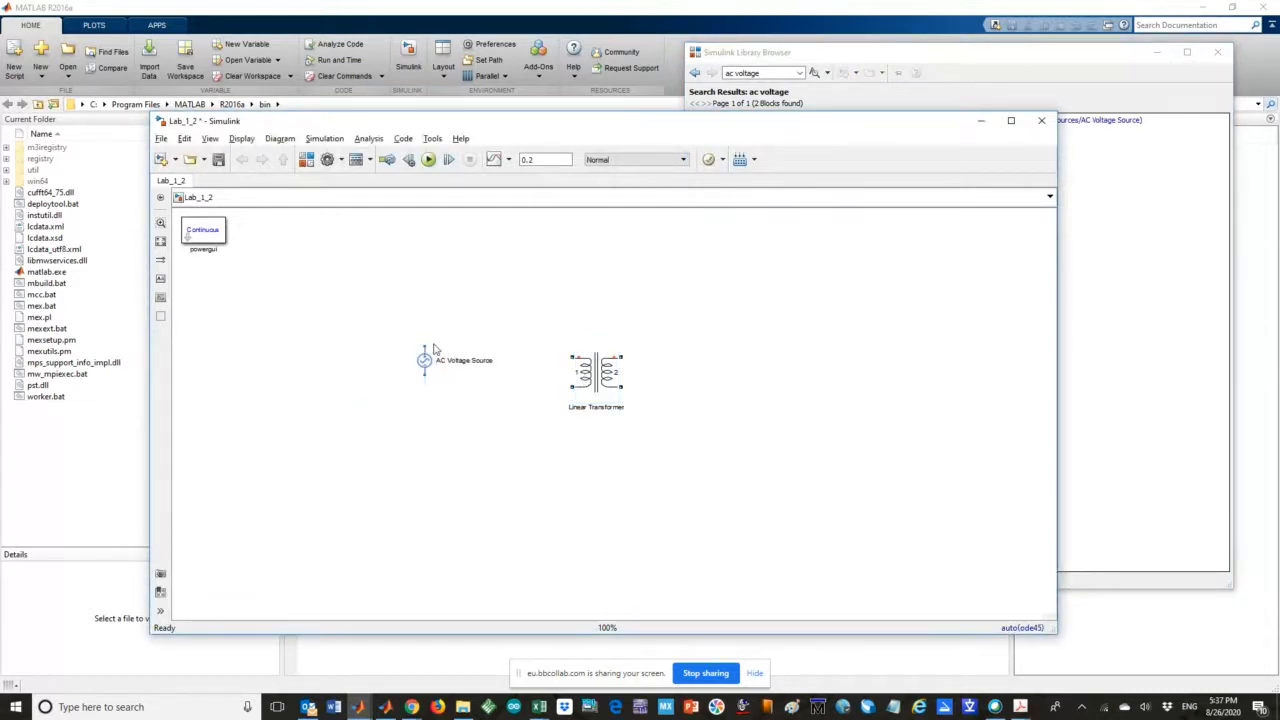
pyautogui.moveTo(424, 345)
pyautogui.mouseDown()
pyautogui.moveTo(595, 357)
pyautogui.moveTo(570, 357)
pyautogui.mouseUp()
pyautogui.moveTo(570, 357); pyautogui.dragTo(571, 358)
pyautogui.click(427, 368)
pyautogui.click(527, 321)
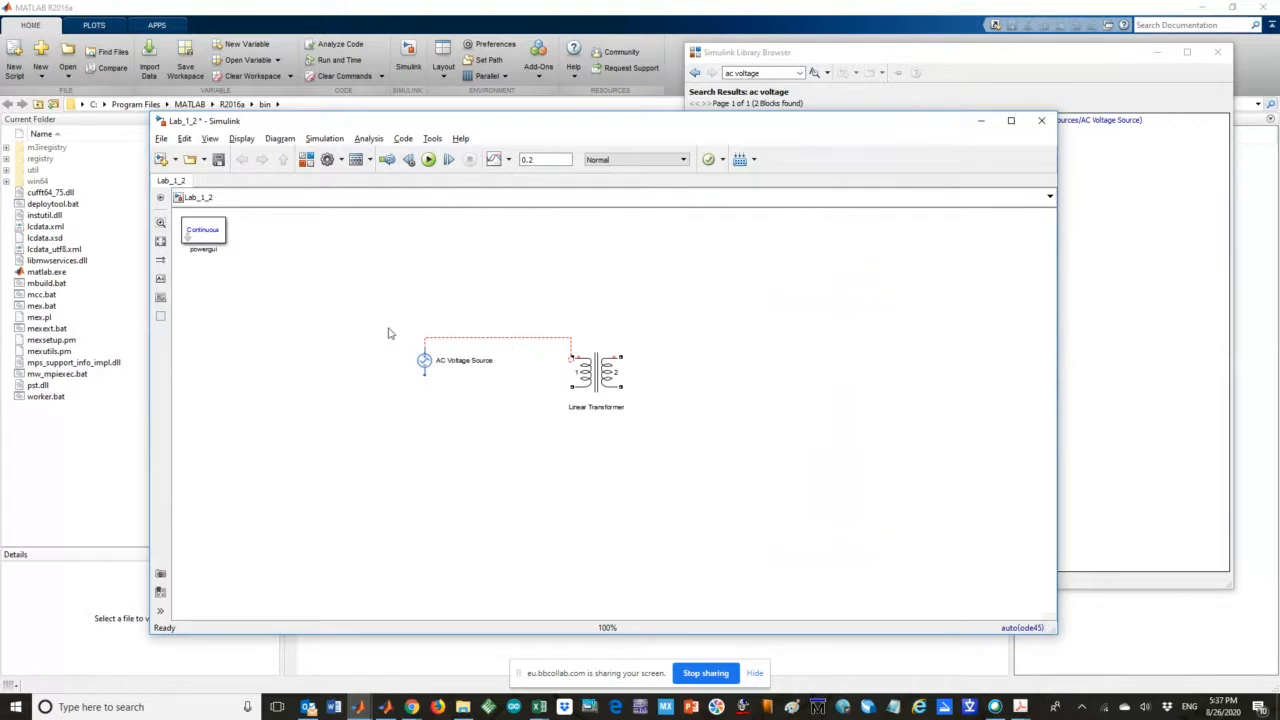
pyautogui.moveTo(377, 304); pyautogui.dragTo(476, 404)
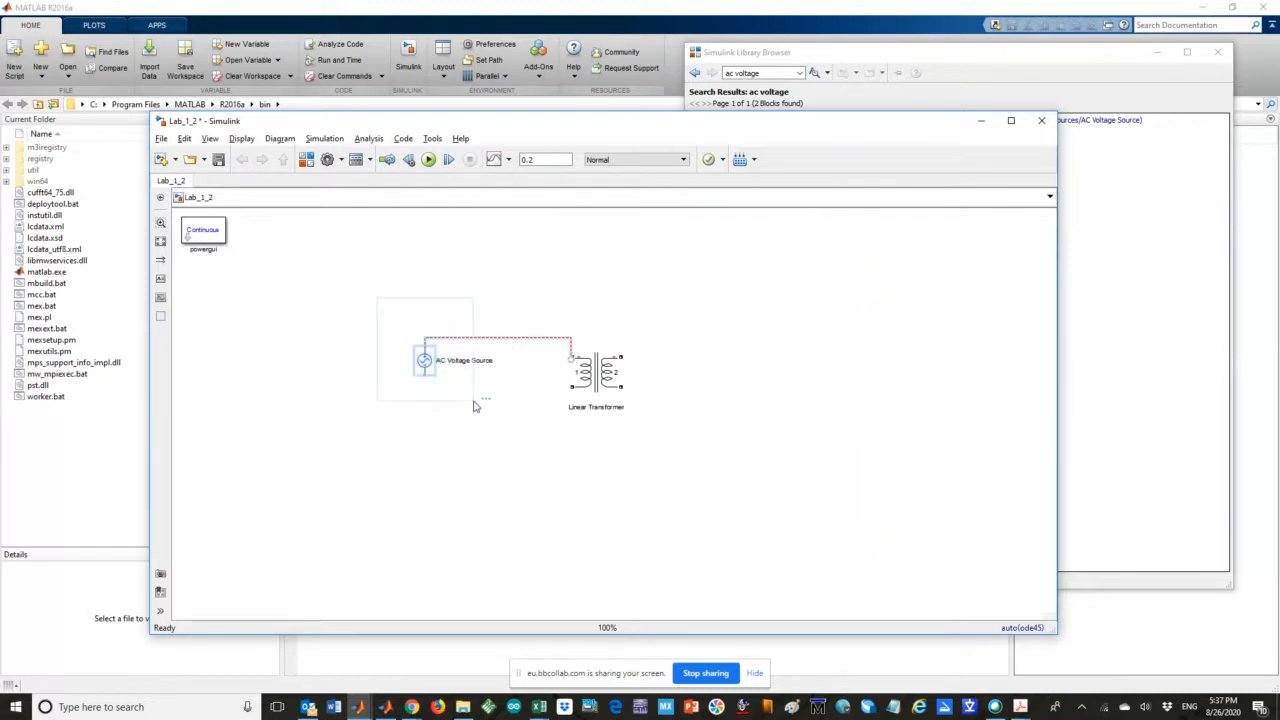
pyautogui.press('Delete')
# Place the other, black AC Voltage Source left of the transformer and wire both its terminals to winding 1, spacing the two lines apart
pyautogui.click(1100, 208)
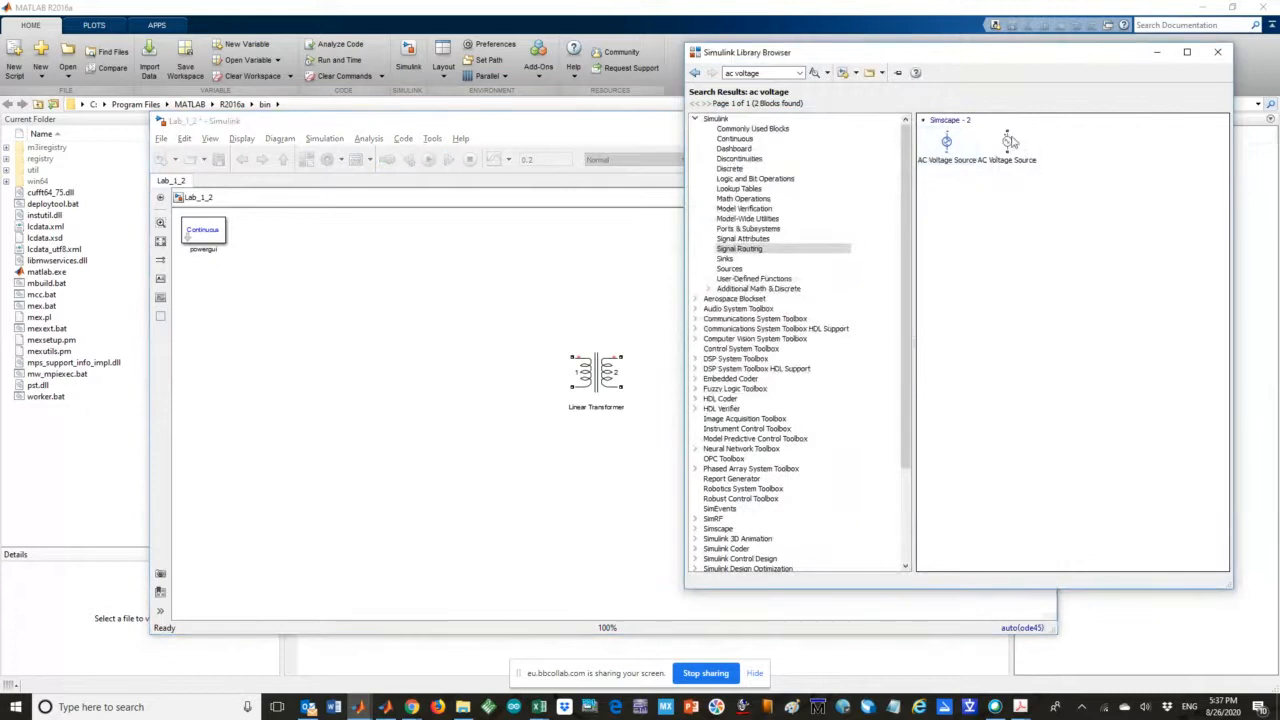
pyautogui.moveTo(1008, 143)
pyautogui.mouseDown()
pyautogui.moveTo(392, 378)
pyautogui.moveTo(520, 334)
pyautogui.moveTo(568, 355)
pyautogui.mouseUp()
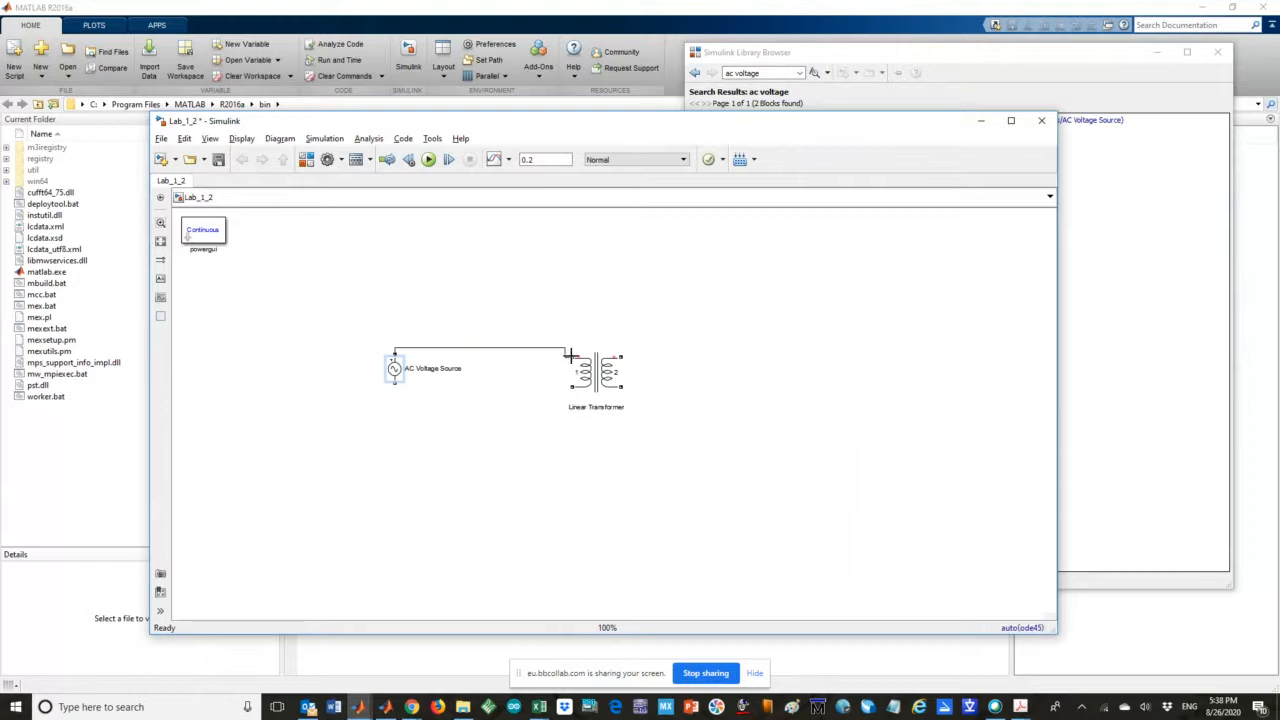
pyautogui.moveTo(395, 381); pyautogui.dragTo(571, 386)
pyautogui.moveTo(446, 388); pyautogui.dragTo(441, 460)
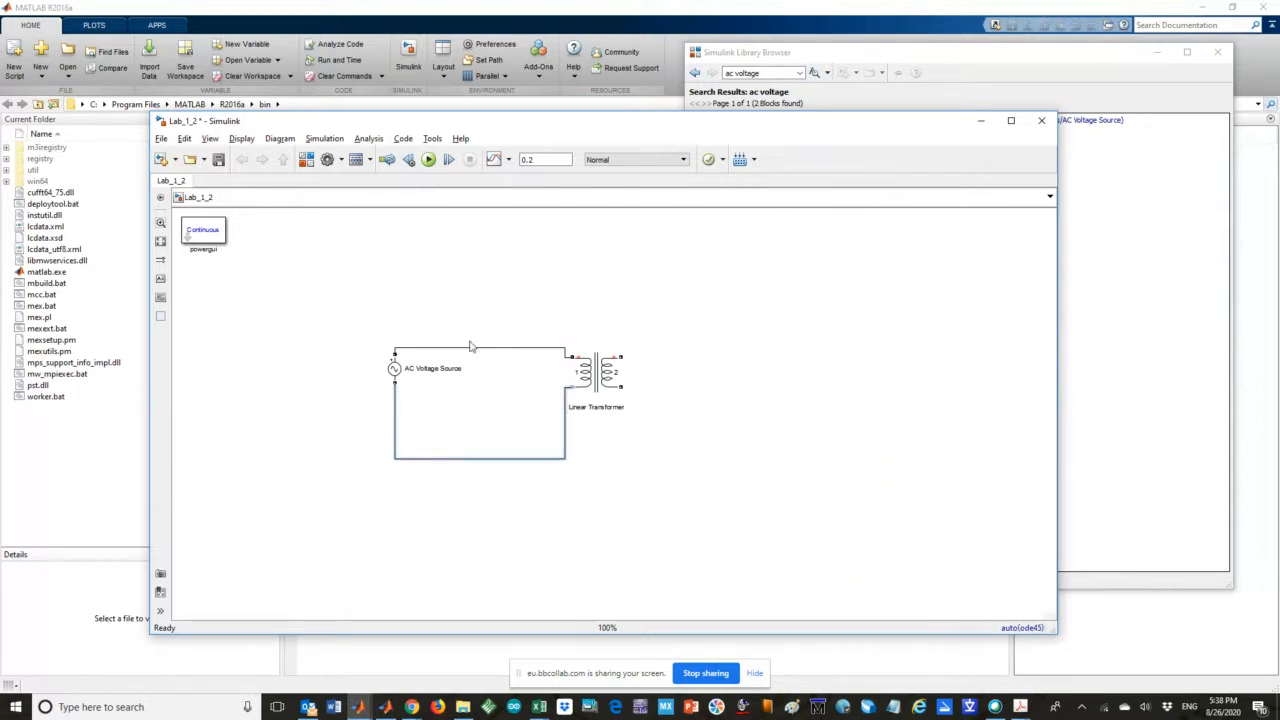
pyautogui.moveTo(471, 352); pyautogui.dragTo(483, 269)
# Enlarge the Linear Transformer block and the AC Voltage Source block in the model
pyautogui.moveTo(605, 378); pyautogui.dragTo(684, 283)
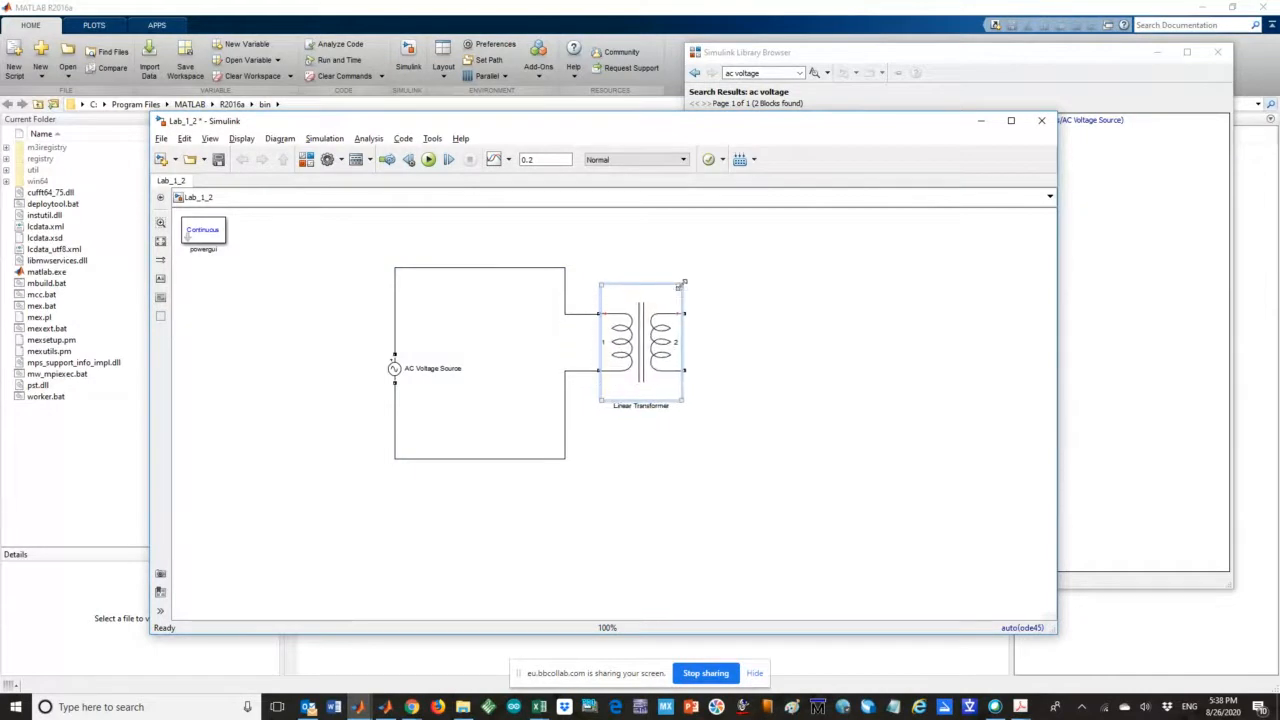
pyautogui.click(682, 400)
pyautogui.moveTo(682, 400); pyautogui.dragTo(684, 430)
pyautogui.click(394, 368)
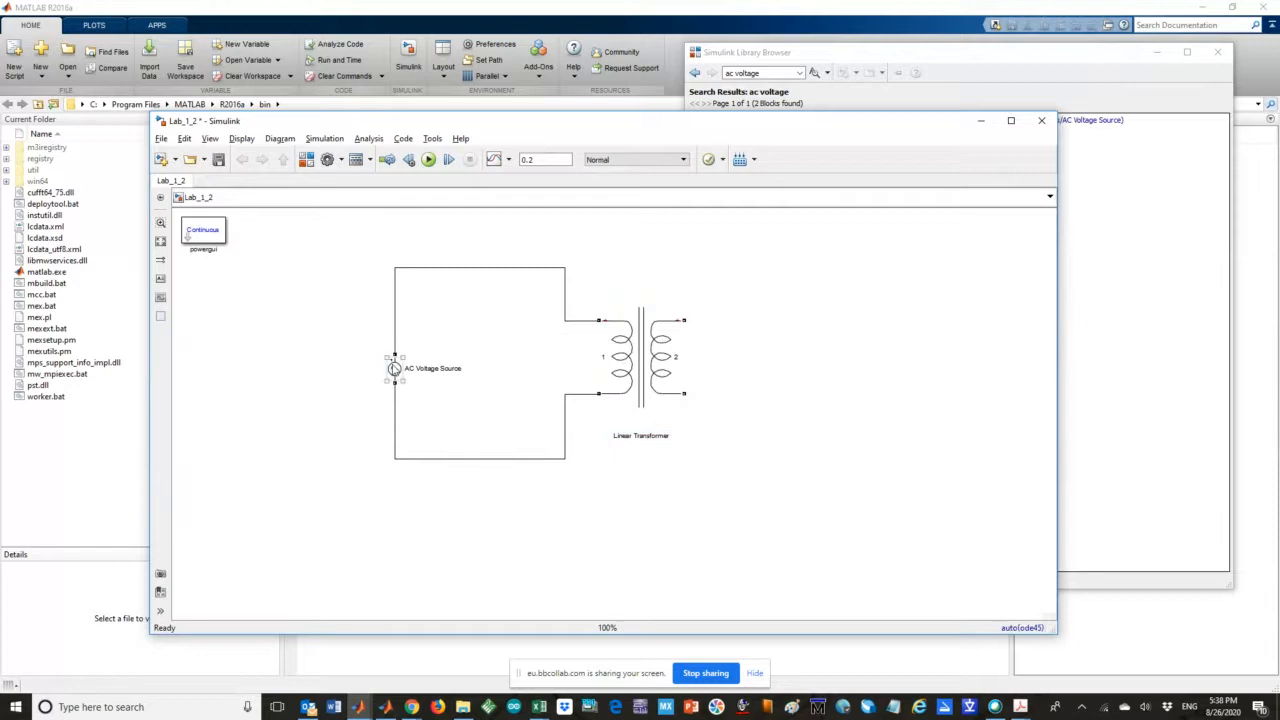
pyautogui.moveTo(408, 350); pyautogui.dragTo(448, 308)
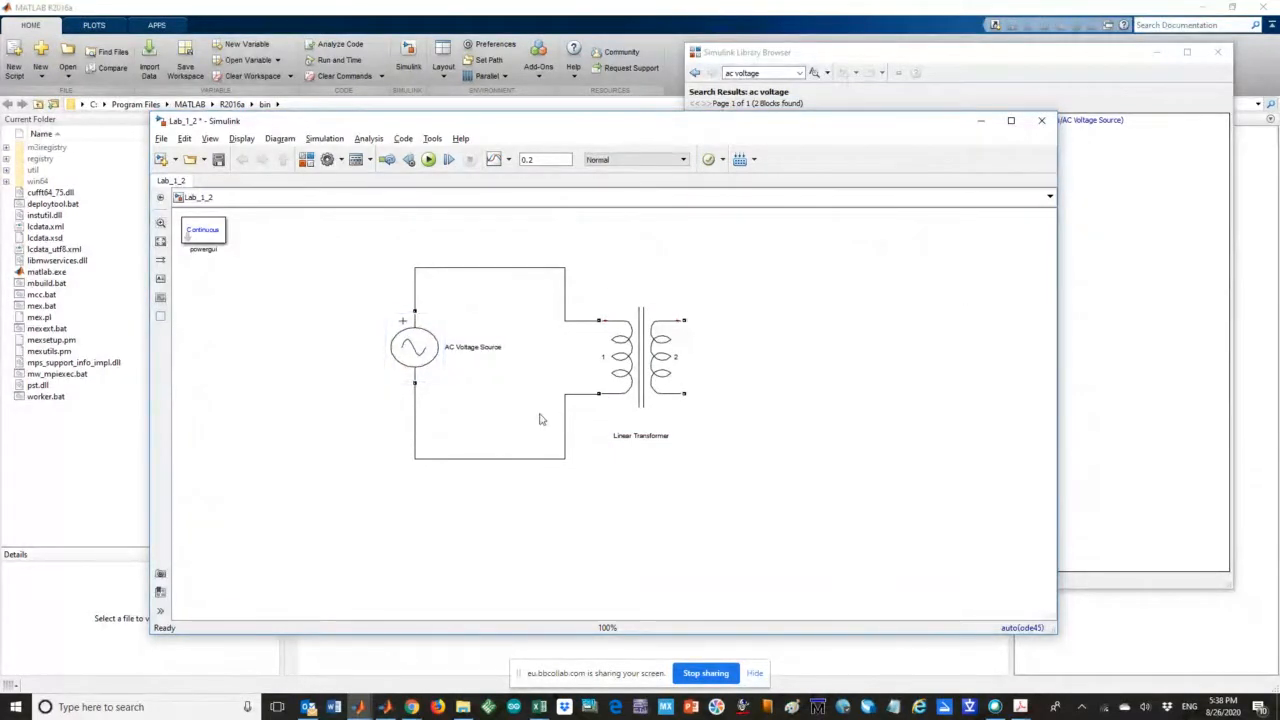
pyautogui.click(633, 340)
# Switch to the Bb Collaborate session in Chrome and share page 3 of Lab1.pdf
pyautogui.moveTo(410, 707)
pyautogui.click(370, 668)
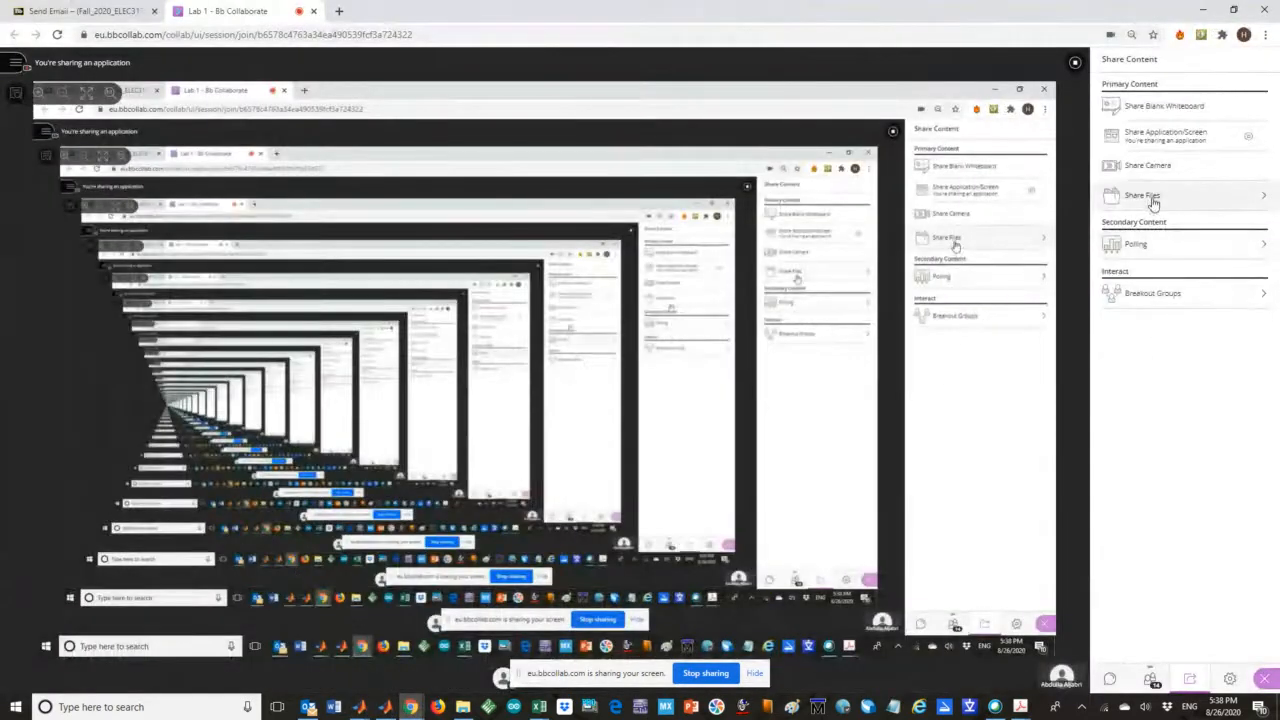
pyautogui.click(1153, 203)
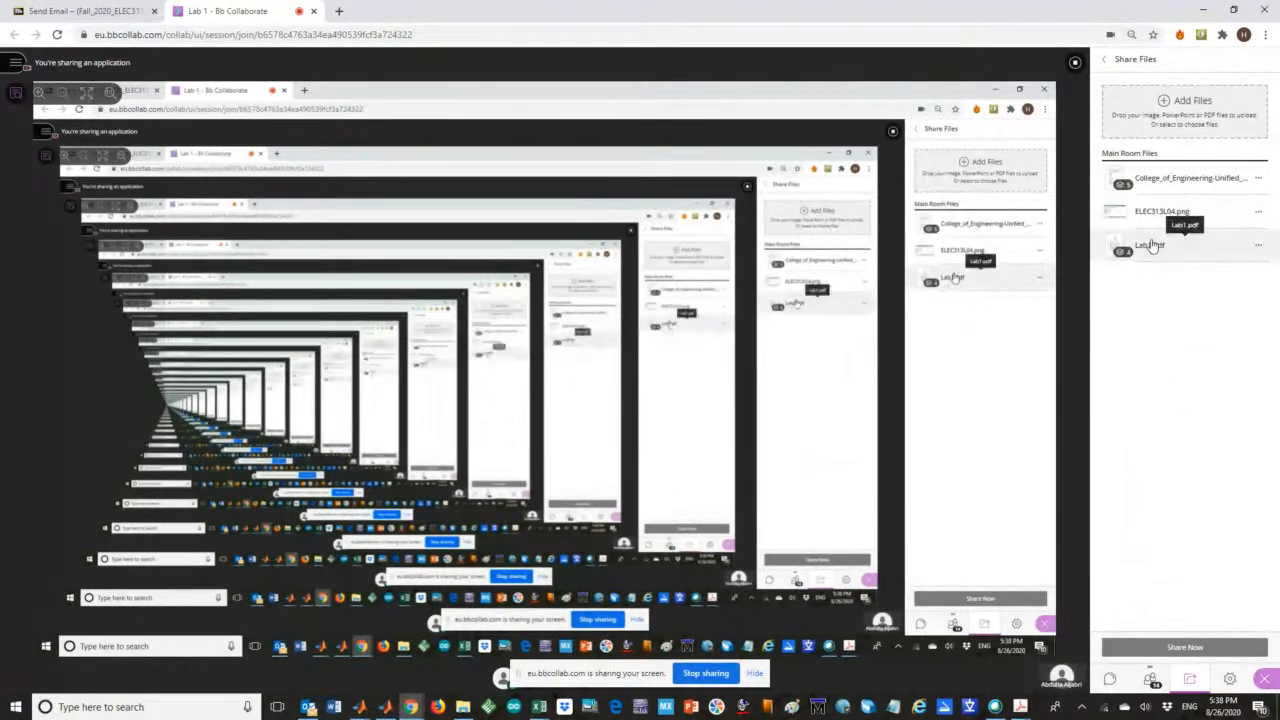
pyautogui.click(1152, 246)
pyautogui.click(1175, 646)
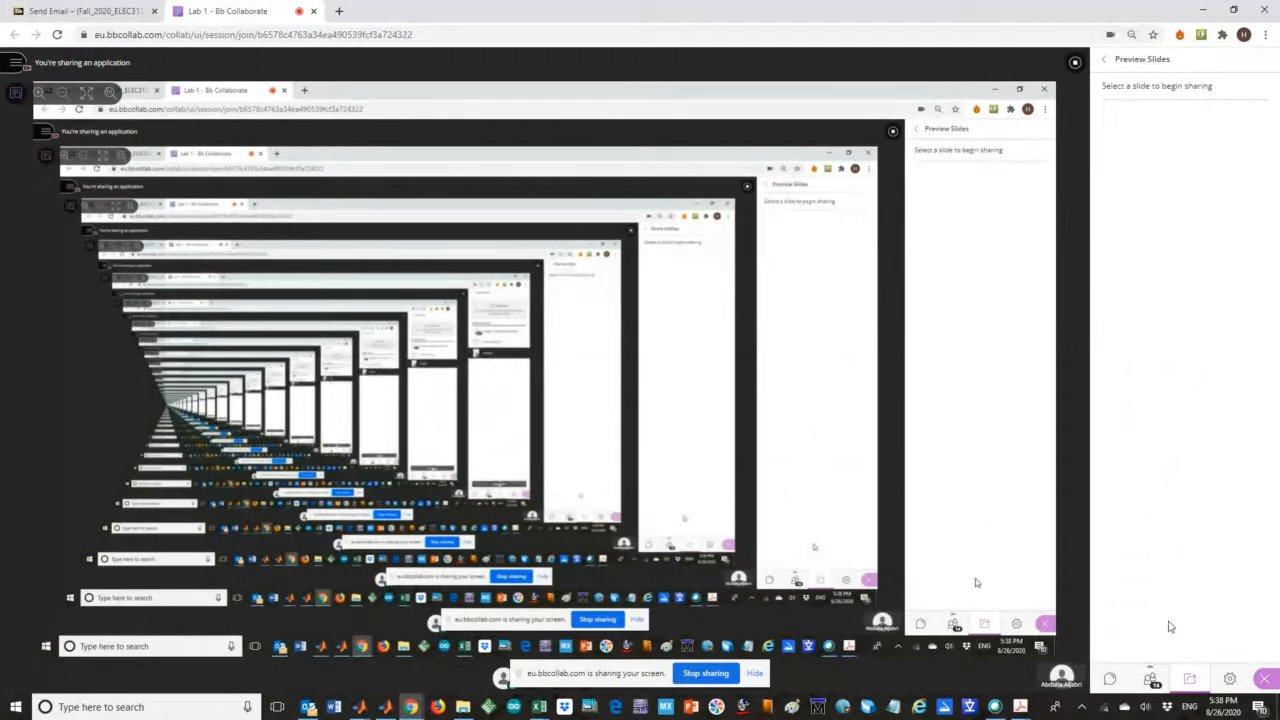
pyautogui.scroll(-2, 1237, 608)
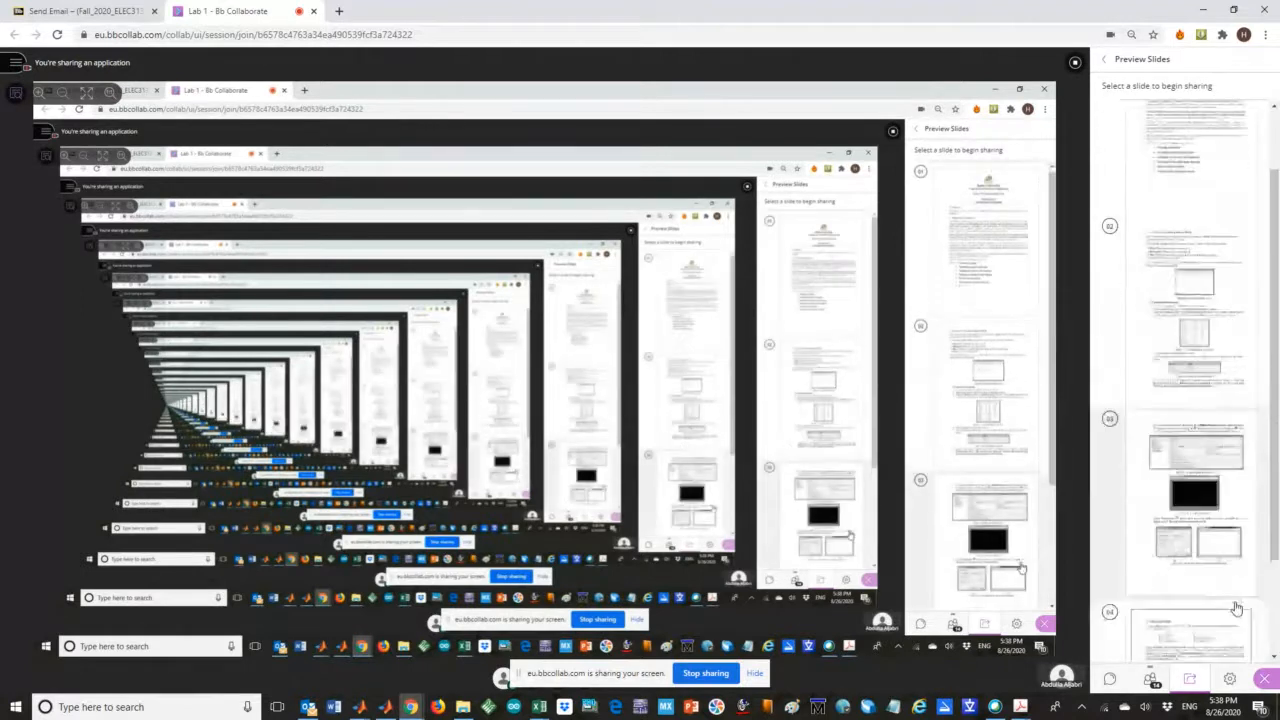
pyautogui.click(1150, 550)
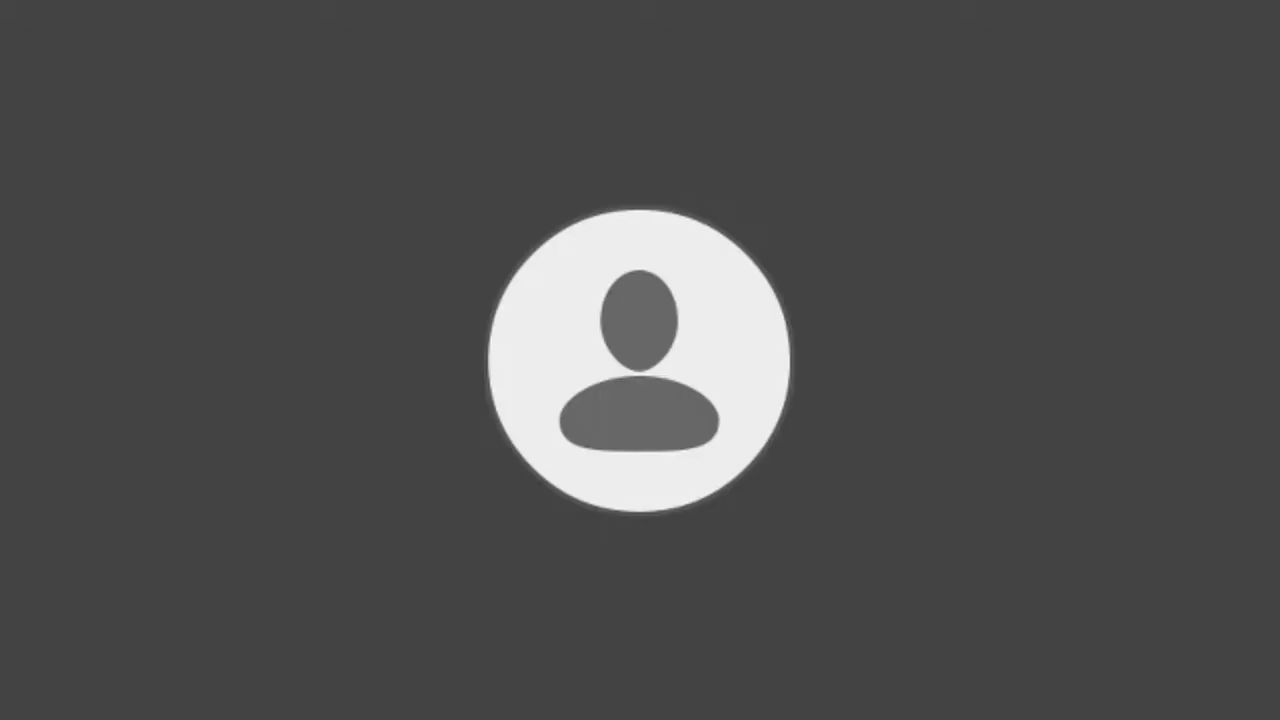
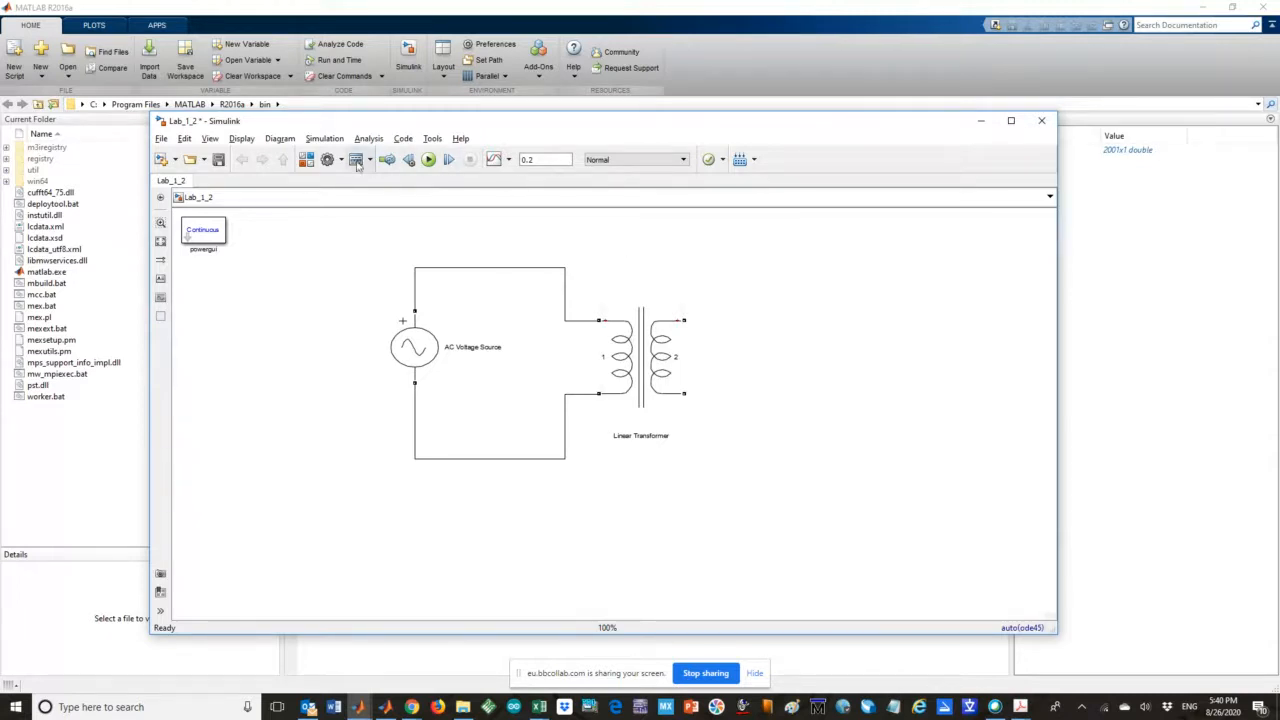
# Search the Simulink block library for "measurement"
pyautogui.click(307, 159)
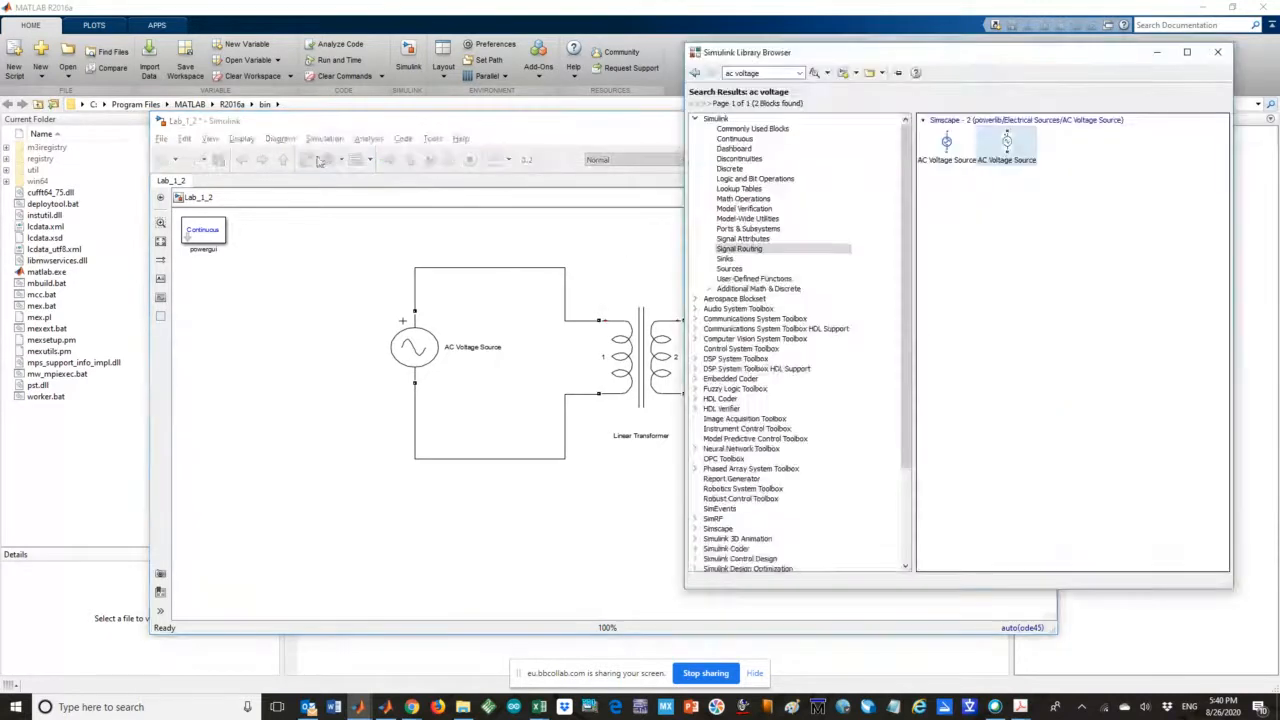
pyautogui.click(779, 73)
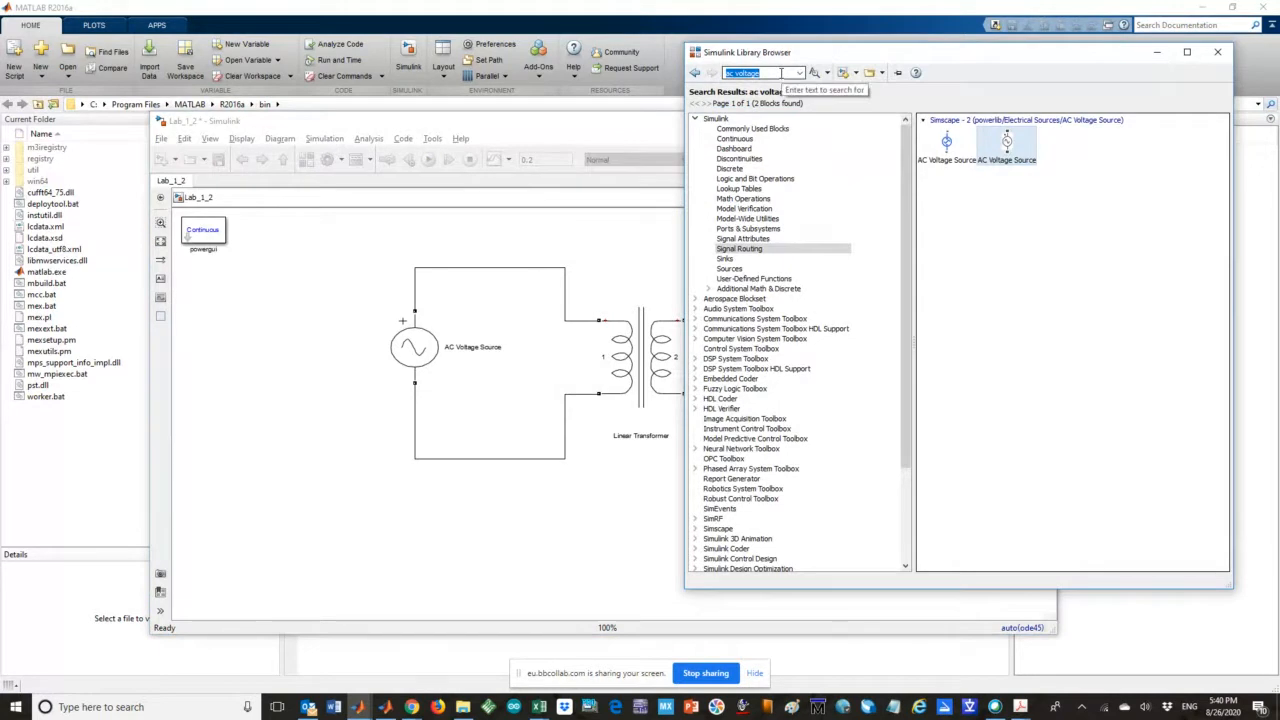
pyautogui.write('measurement')
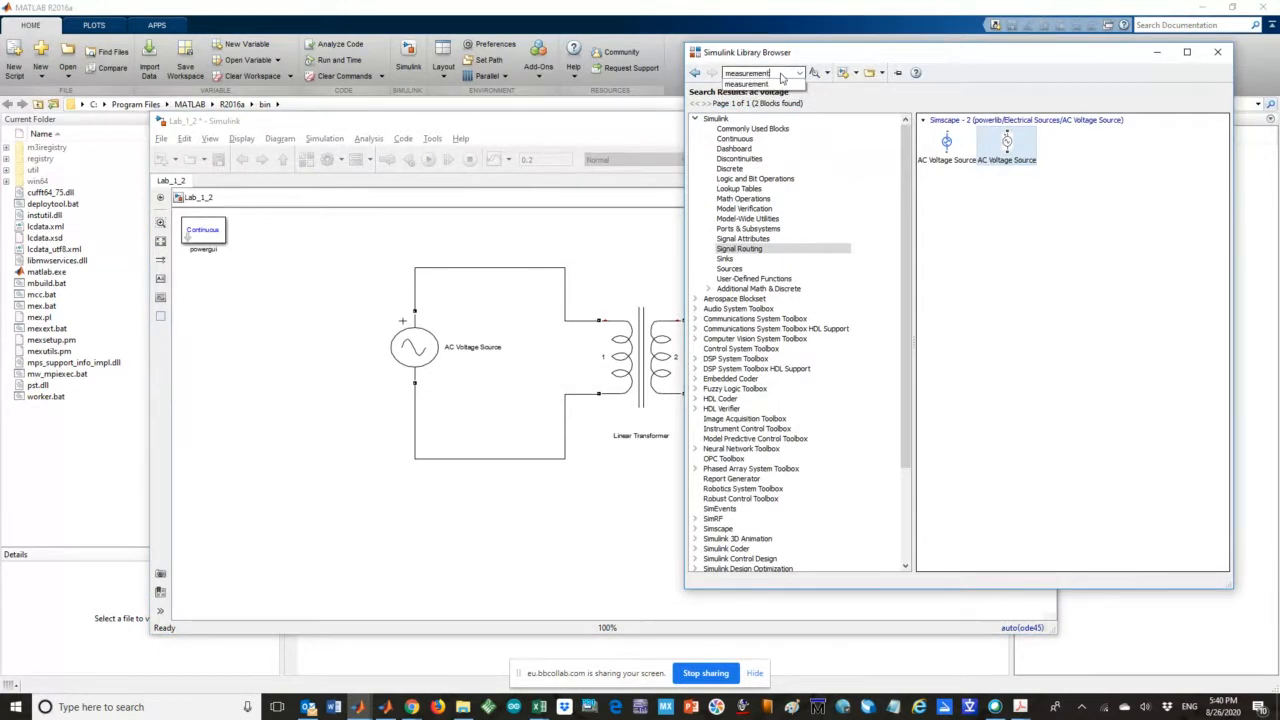
pyautogui.press('Return')
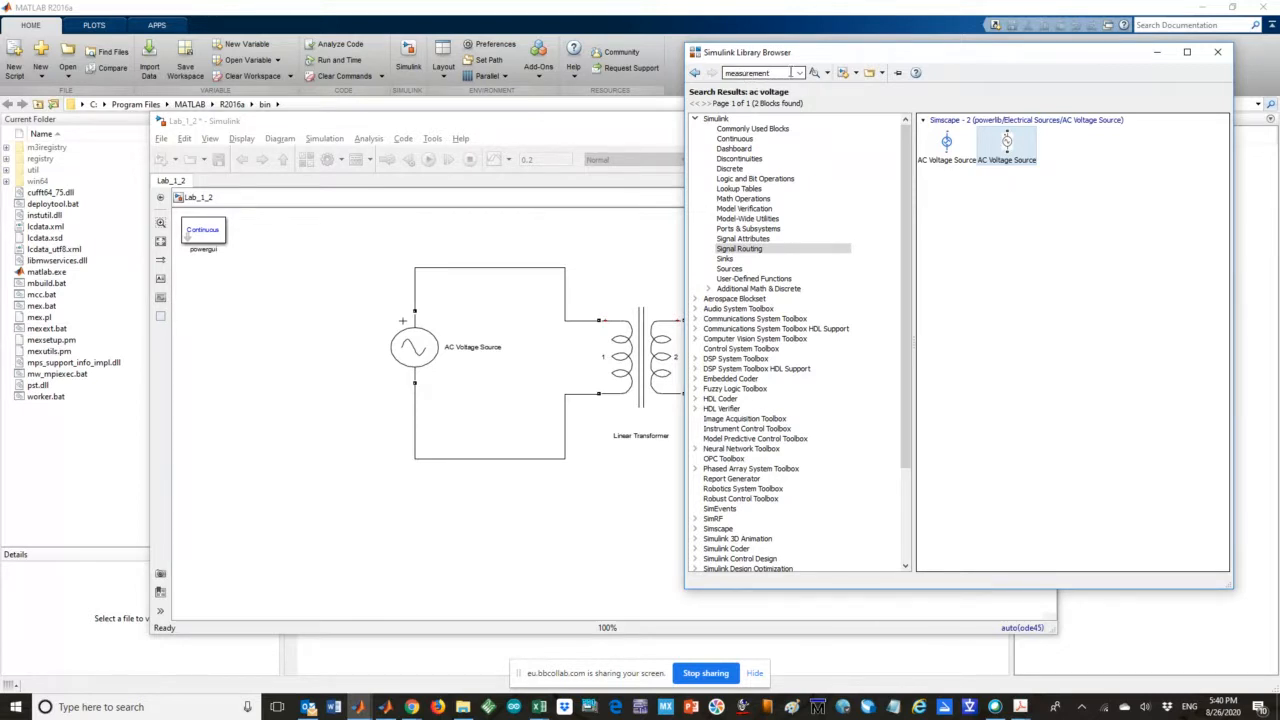
pyautogui.press('Return')
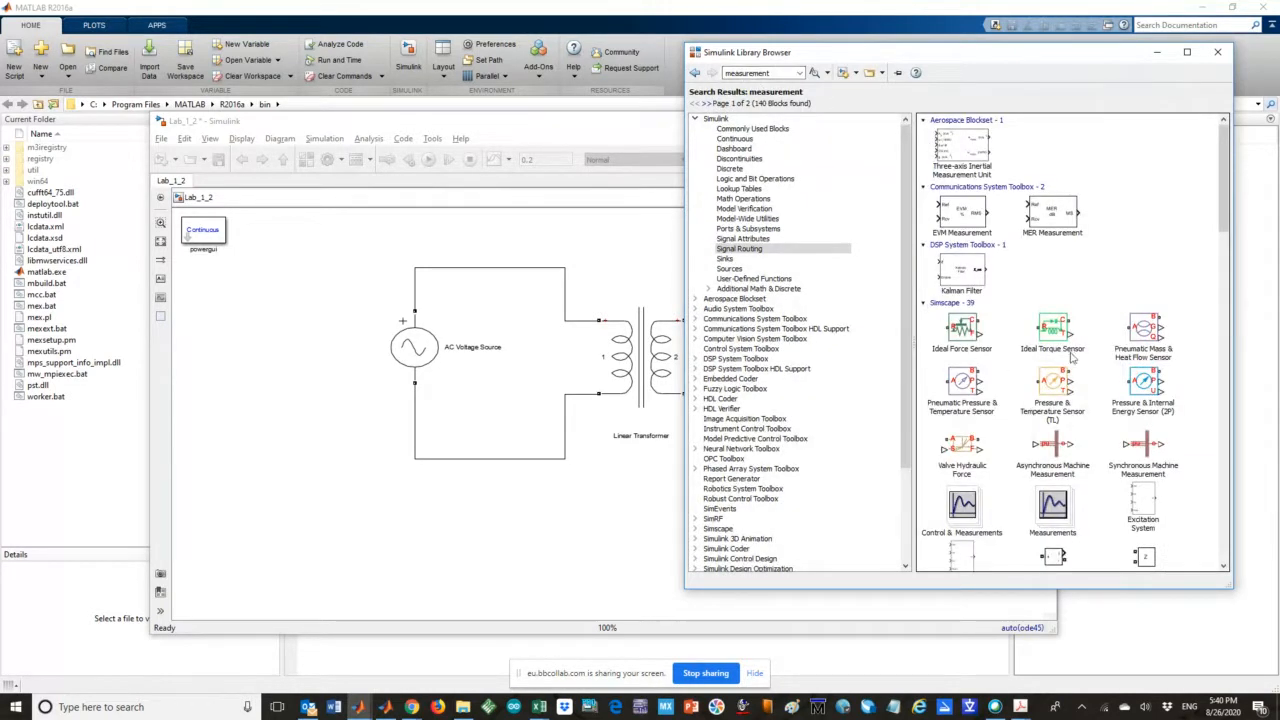
# Find the Voltage Measurement block among the Simscape results and place it in the model below and left of the AC Voltage Source
pyautogui.scroll(-2, 1068, 342)
pyautogui.scroll(-2, 1063, 340)
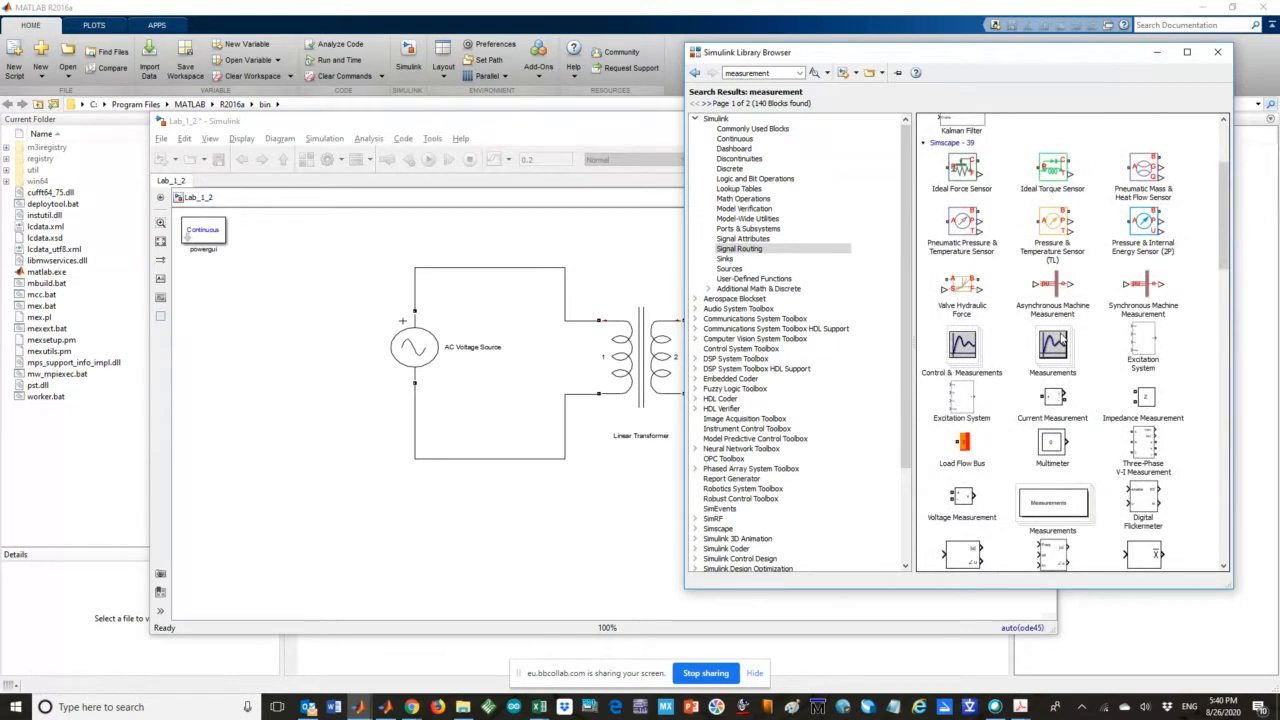
pyautogui.scroll(-2, 1061, 339)
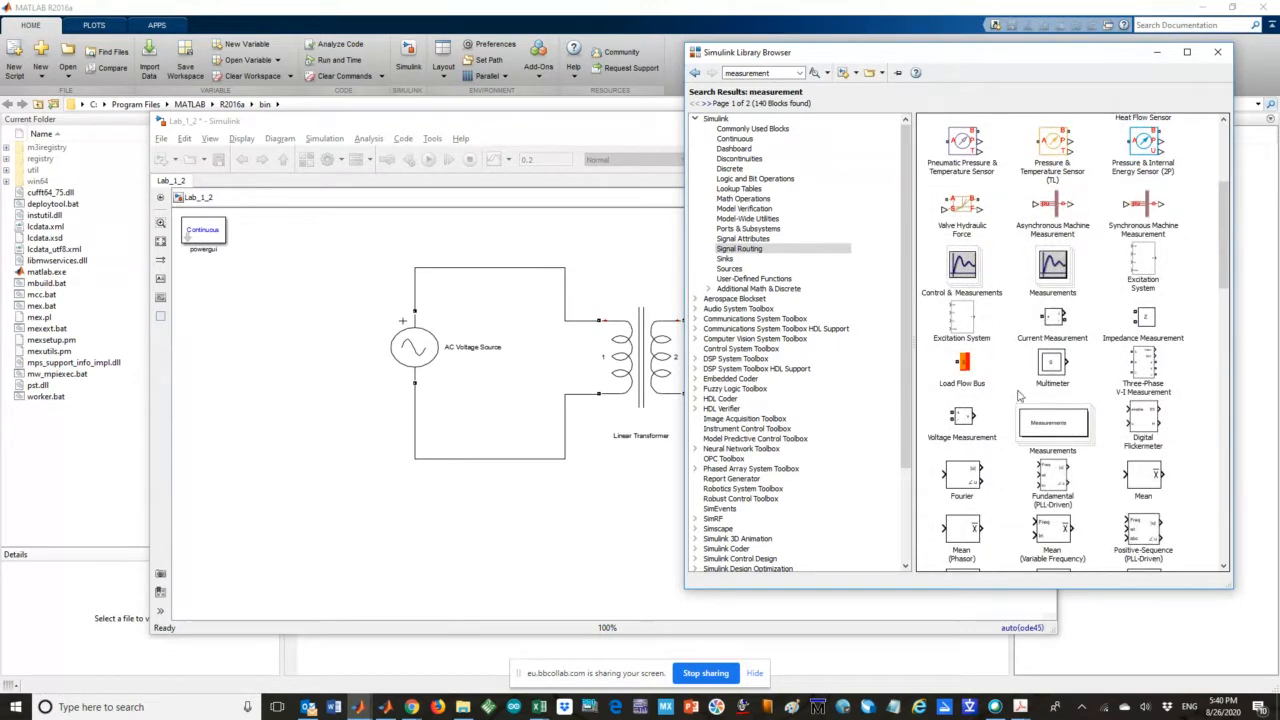
pyautogui.scroll(-7, 1027, 437)
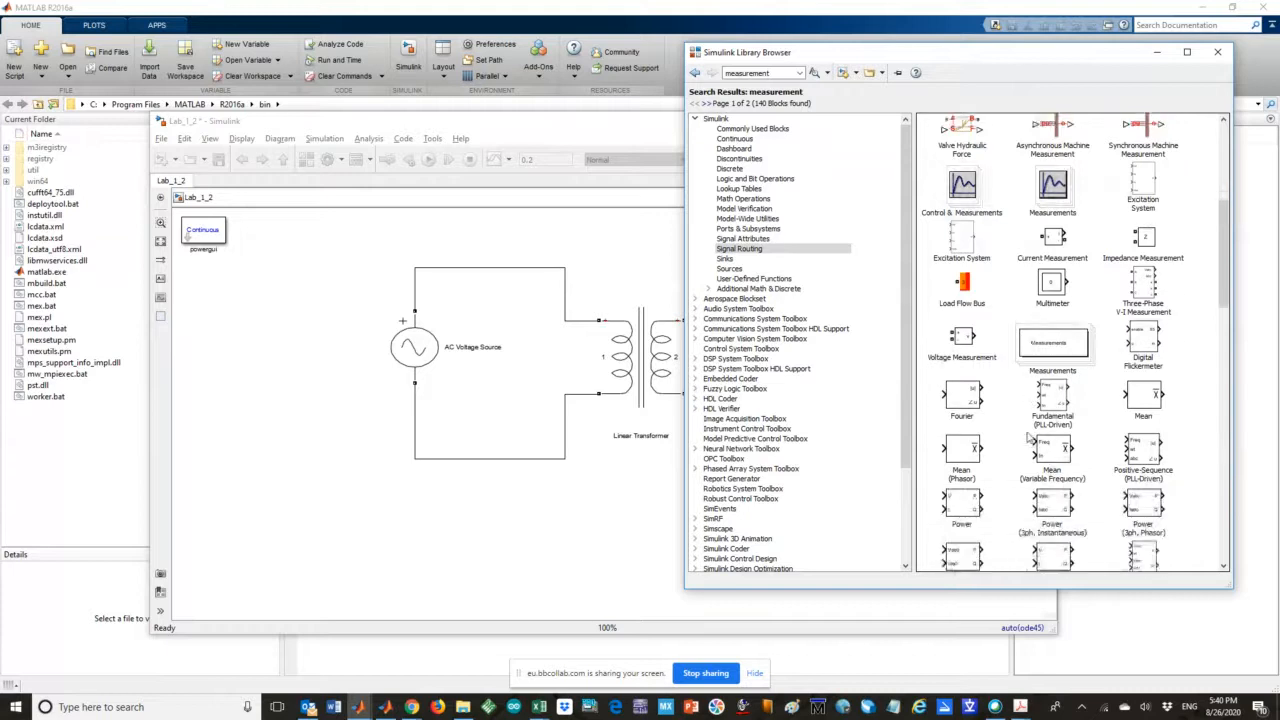
pyautogui.scroll(-20, 1027, 437)
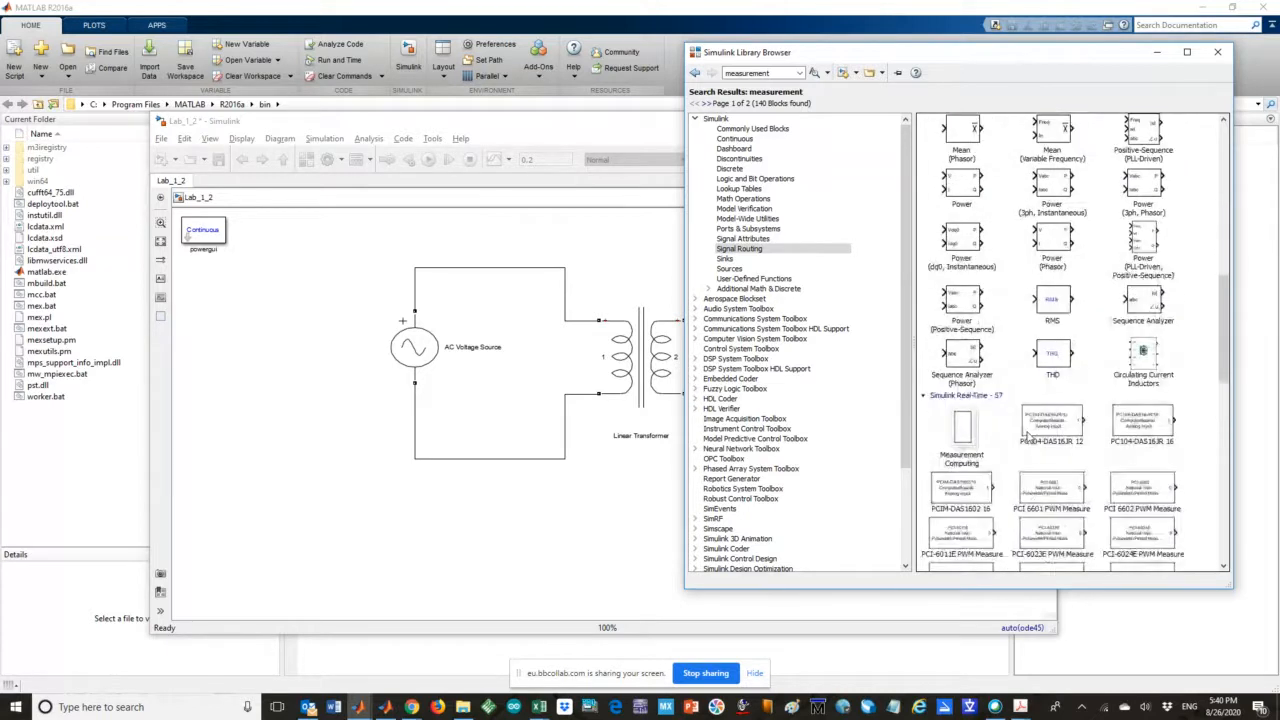
pyautogui.scroll(8, 1027, 437)
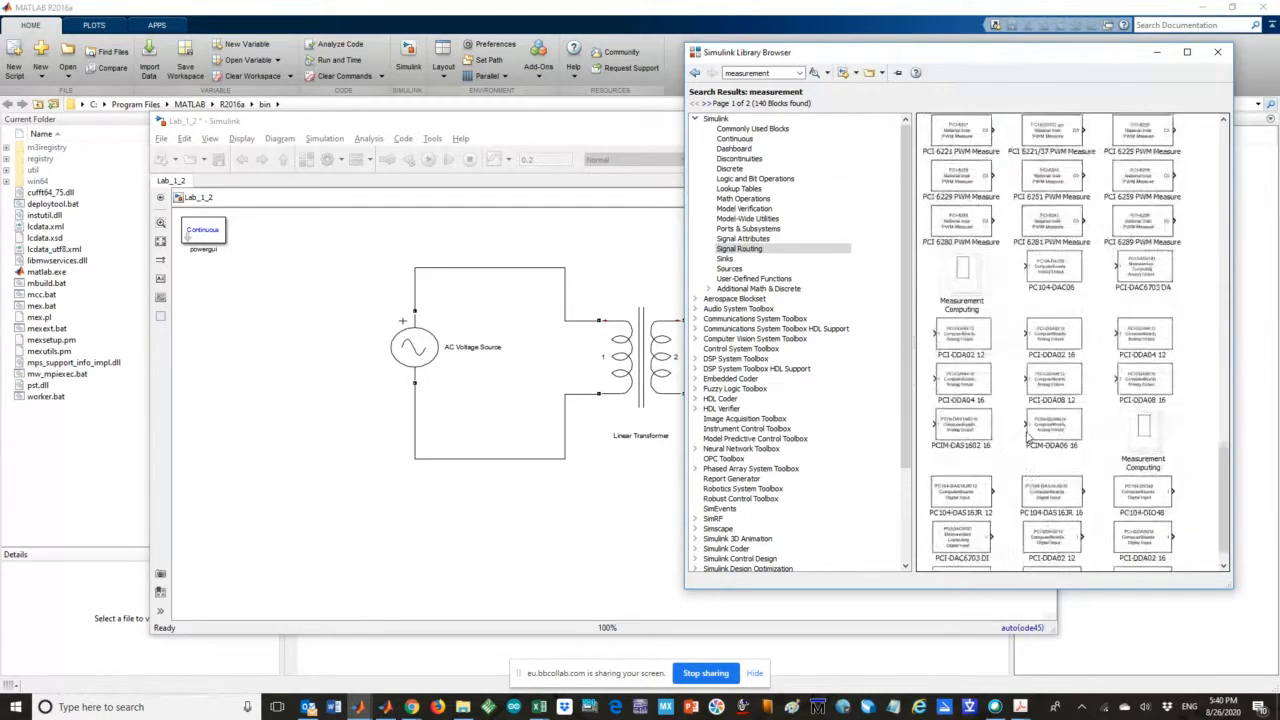
pyautogui.scroll(1, 1027, 437)
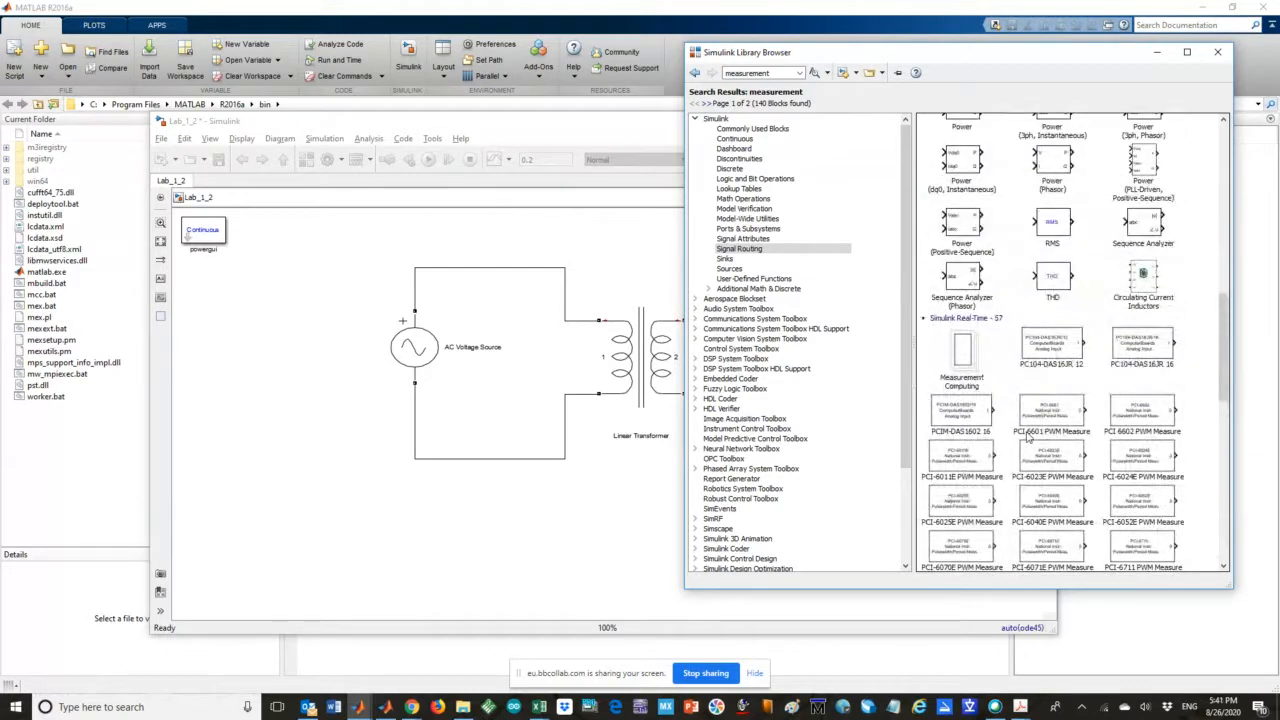
pyautogui.scroll(6, 1027, 437)
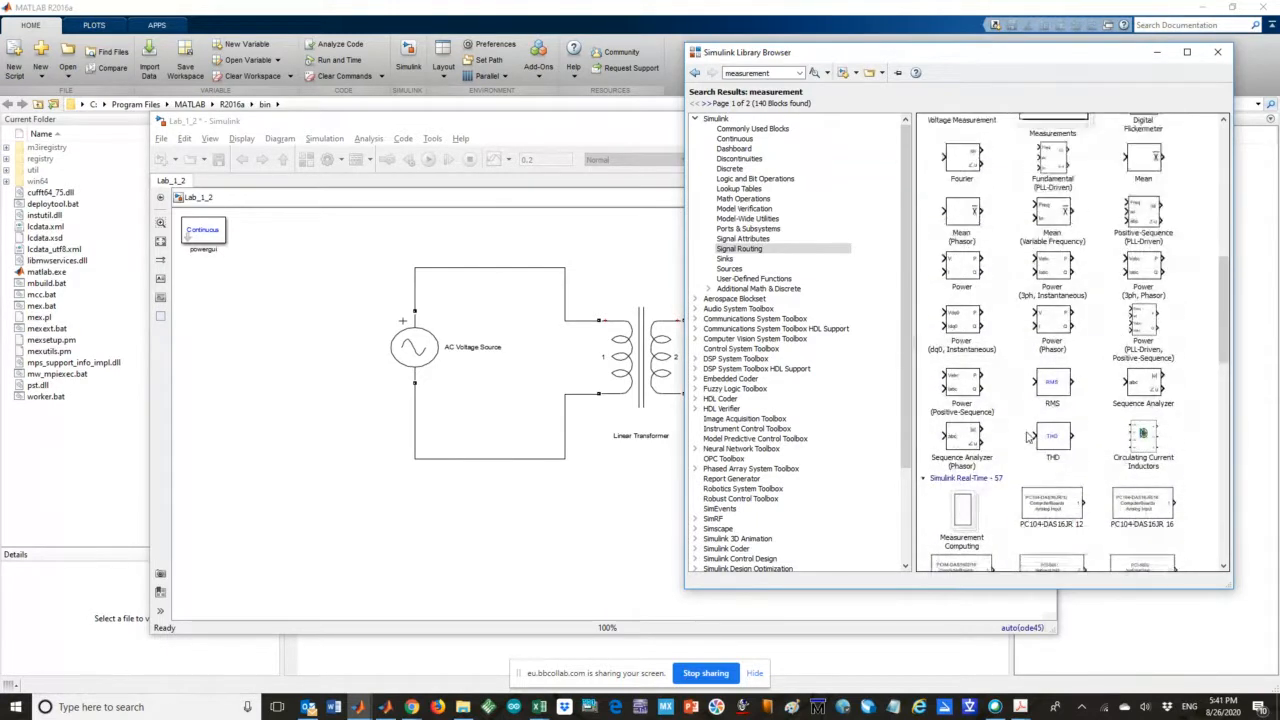
pyautogui.scroll(3, 1027, 437)
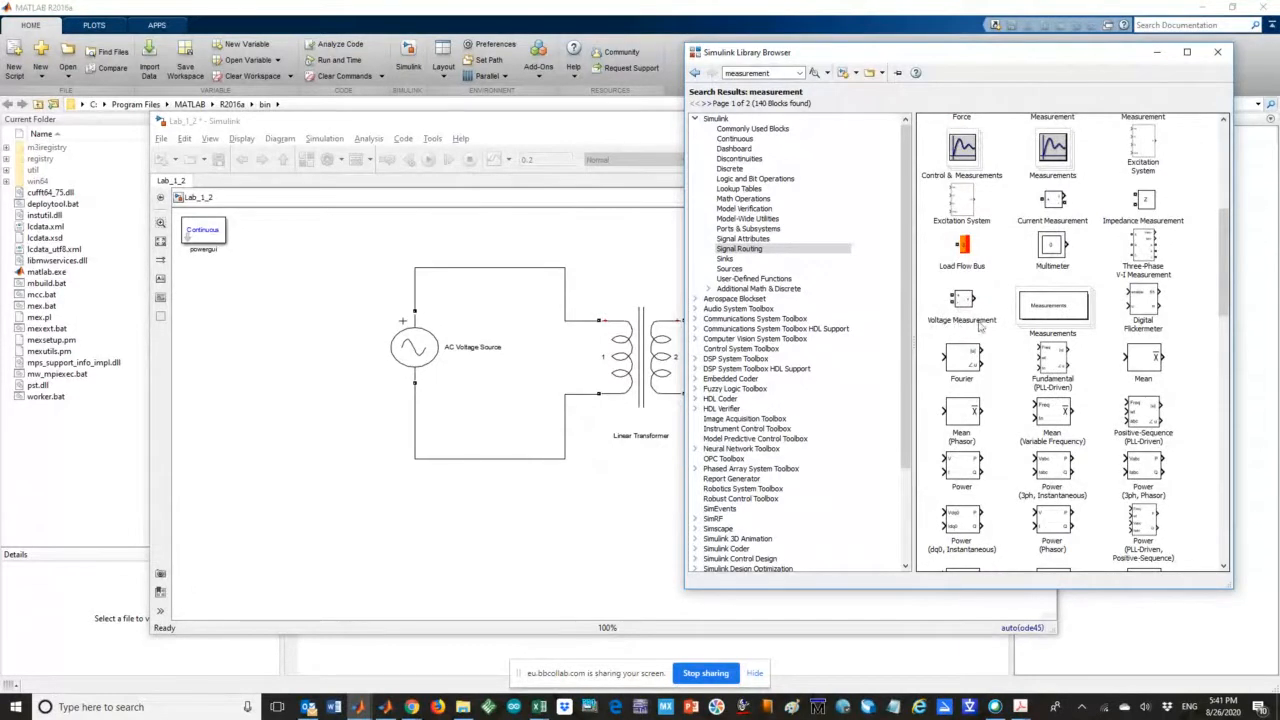
pyautogui.moveTo(965, 303); pyautogui.dragTo(275, 465)
# Add a Current Measurement block below and right of the Voltage Measurement block, and a Power block below the circuit
pyautogui.click(1005, 472)
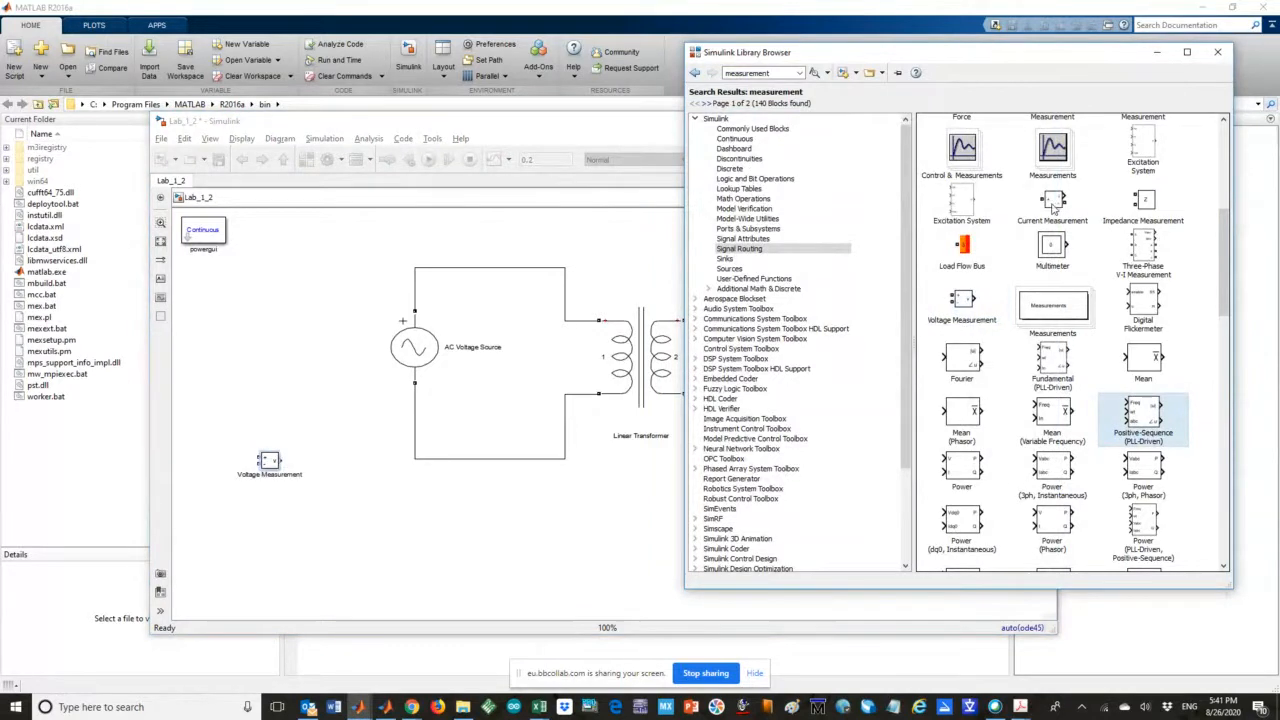
pyautogui.moveTo(1057, 218); pyautogui.dragTo(340, 522)
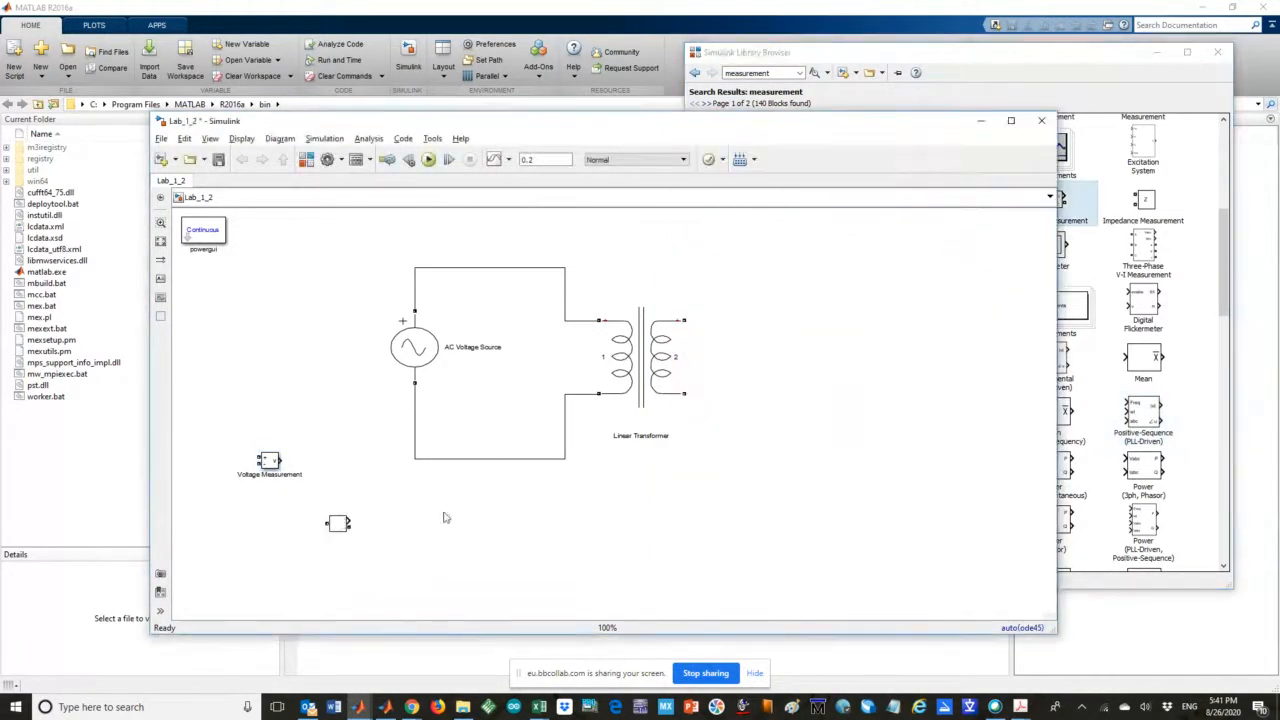
pyautogui.click(1117, 180)
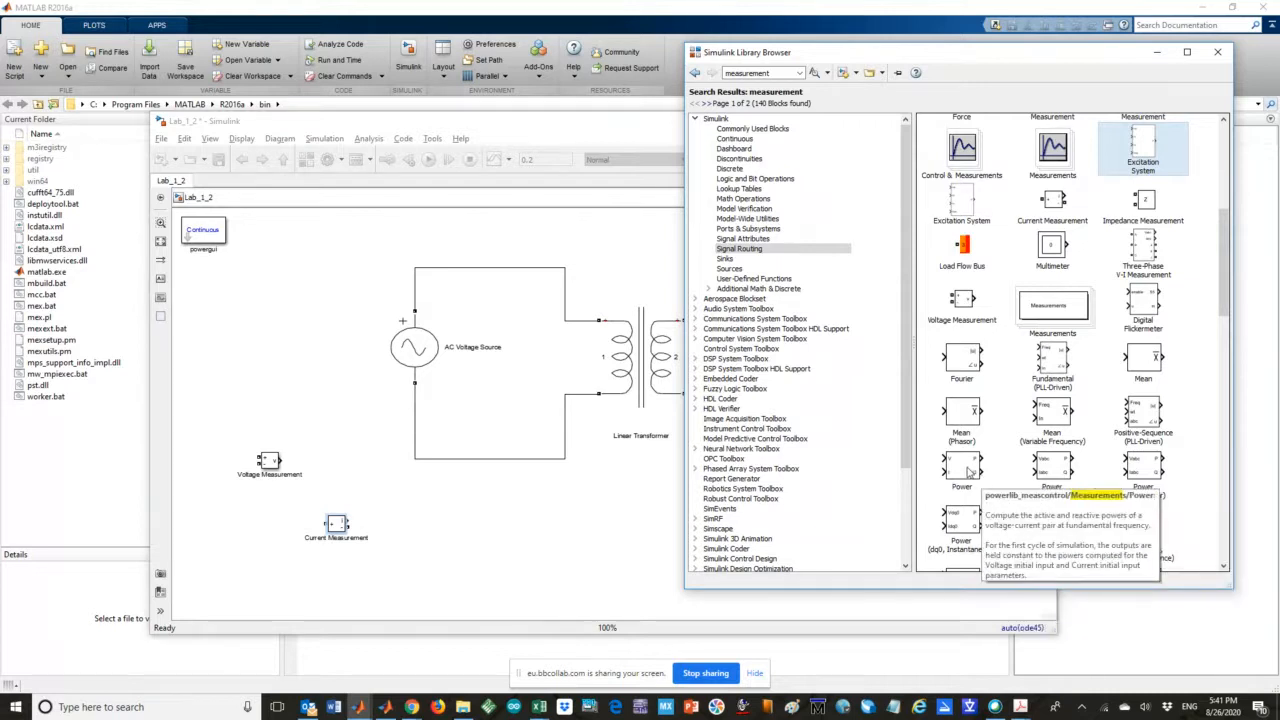
pyautogui.moveTo(968, 472); pyautogui.dragTo(752, 515)
pyautogui.moveTo(500, 530); pyautogui.dragTo(500, 530)
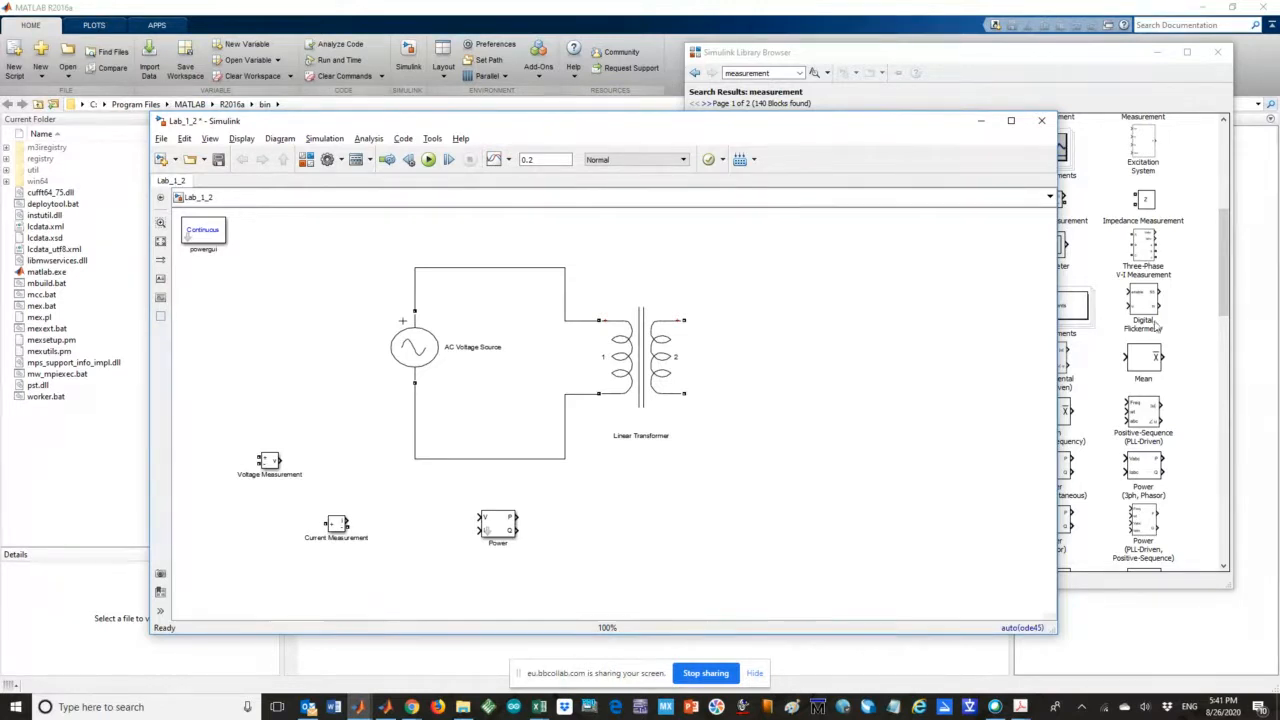
# Search the block library for "display" and place a Display block between powergui and the circuit
pyautogui.click(1175, 355)
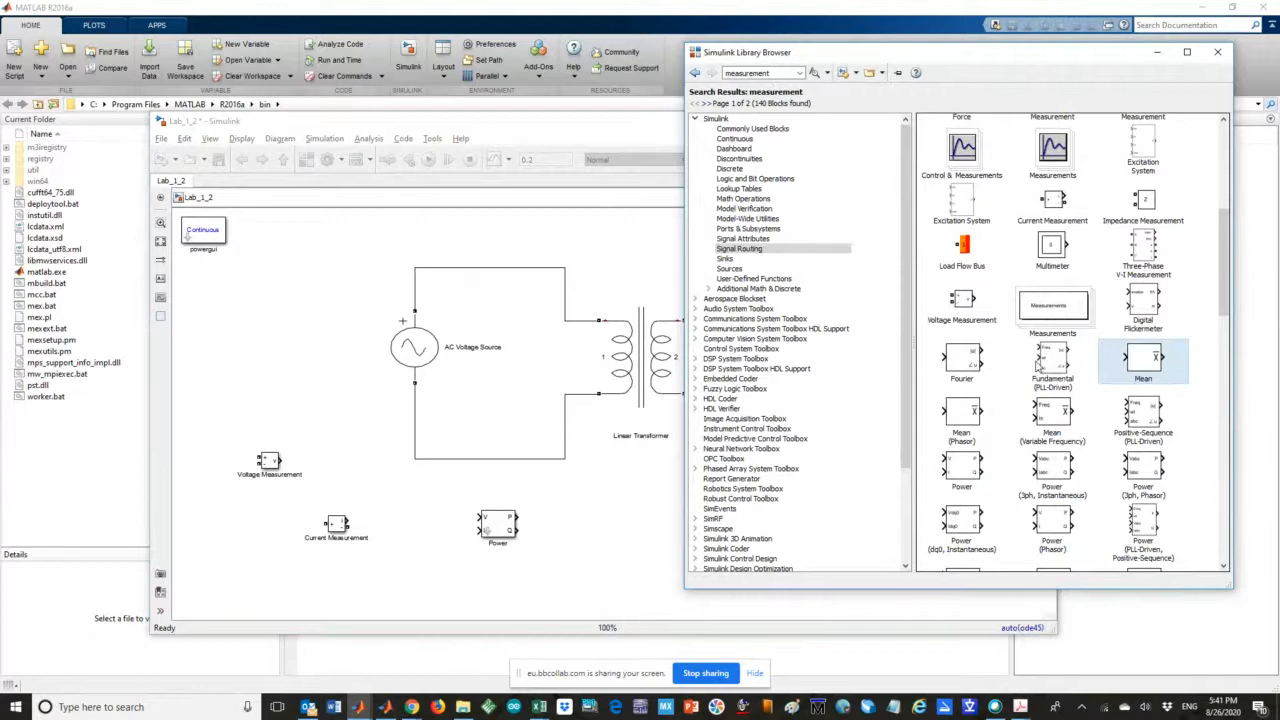
pyautogui.scroll(3, 1041, 367)
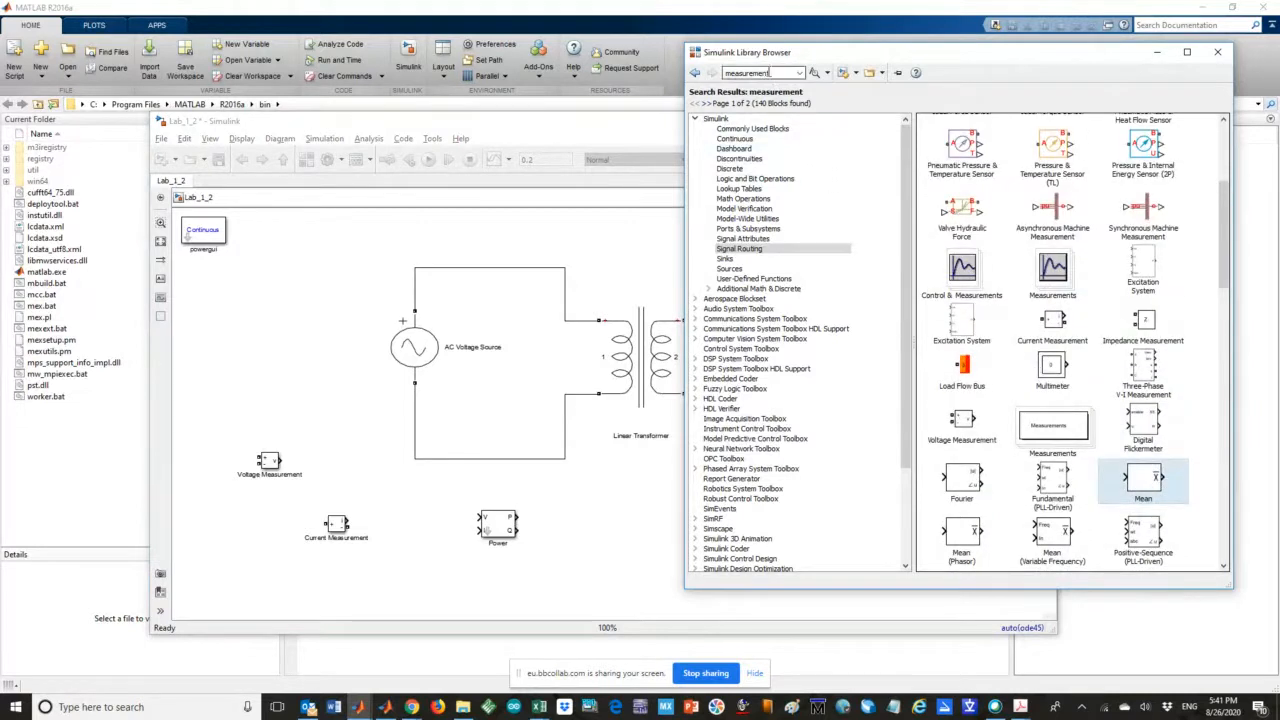
pyautogui.doubleClick(765, 73)
pyautogui.write('disp')
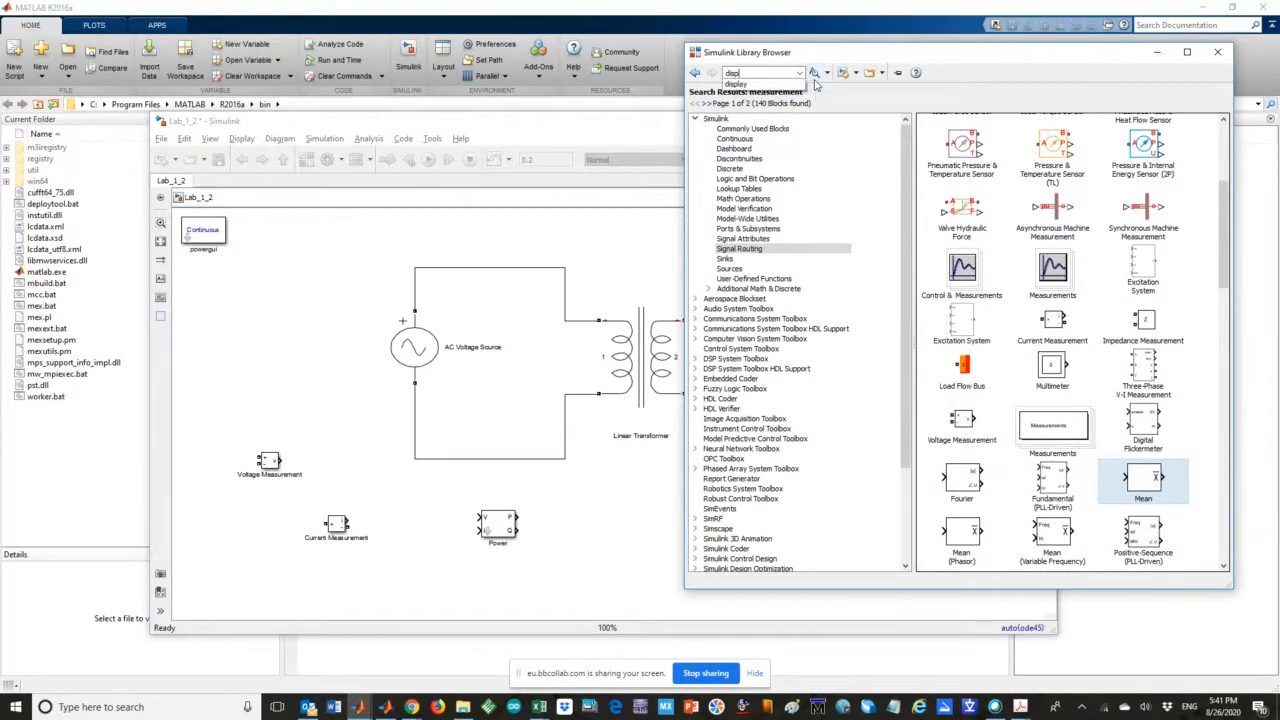
pyautogui.write('lay')
pyautogui.click(815, 80)
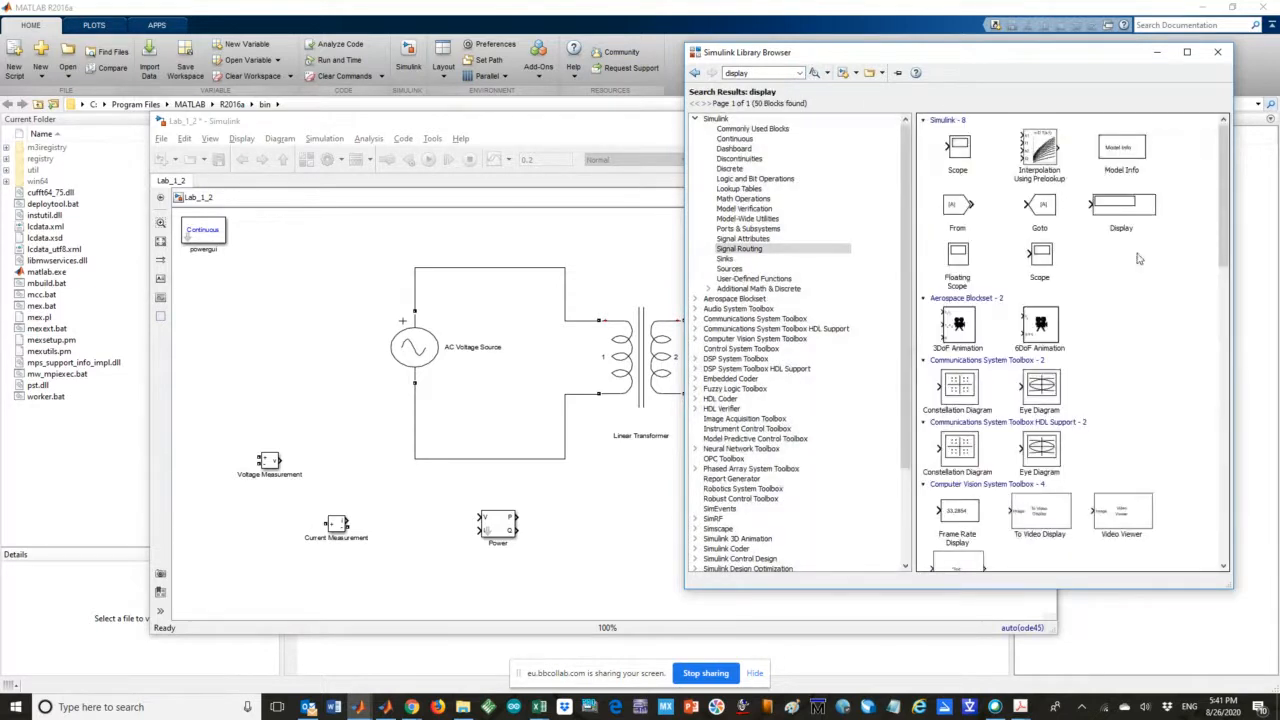
pyautogui.moveTo(1113, 208); pyautogui.dragTo(307, 257)
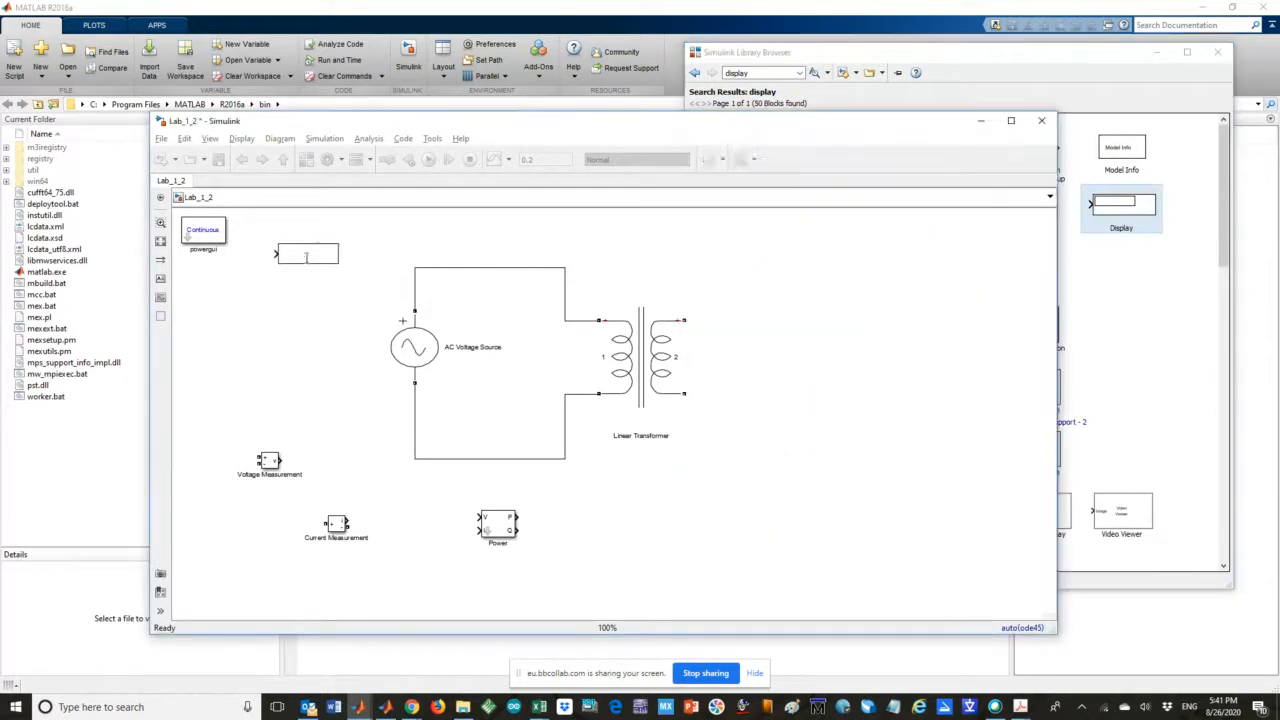
# Connect the Voltage Measurement block's output to the Display block's input
pyautogui.click(1121, 254)
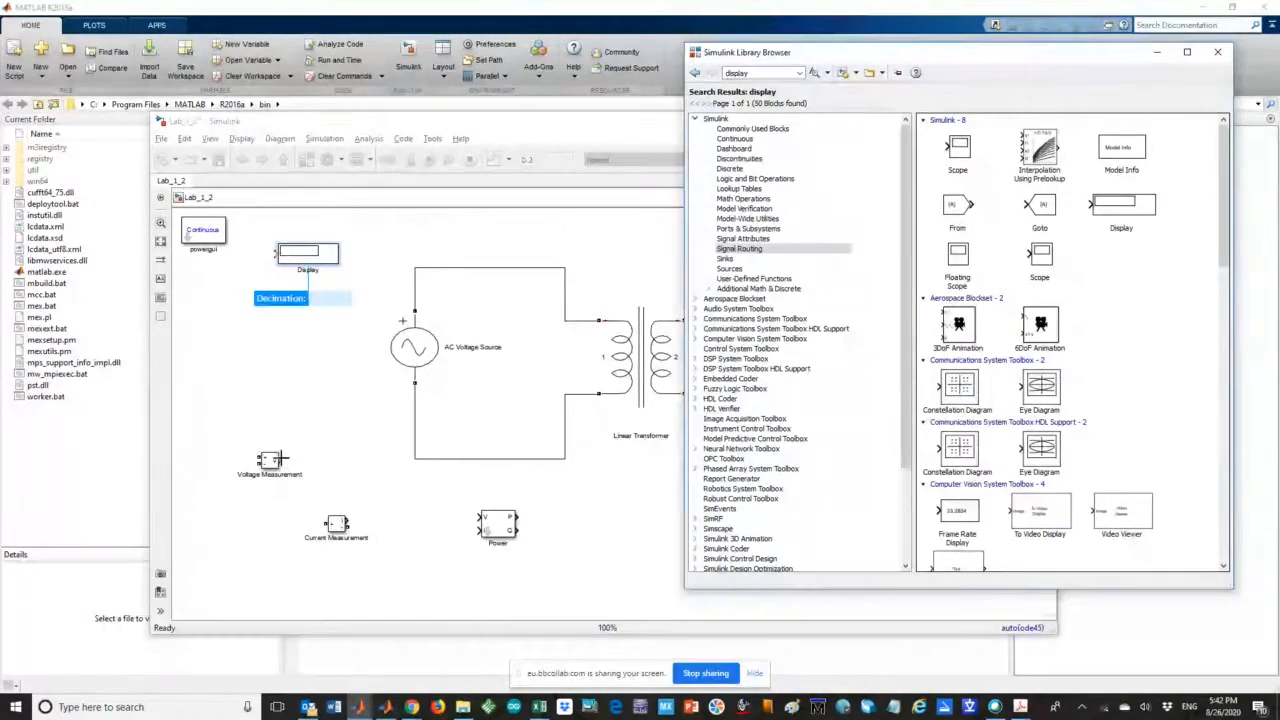
pyautogui.click(293, 403)
pyautogui.moveTo(294, 404); pyautogui.dragTo(277, 255)
pyautogui.click(290, 350)
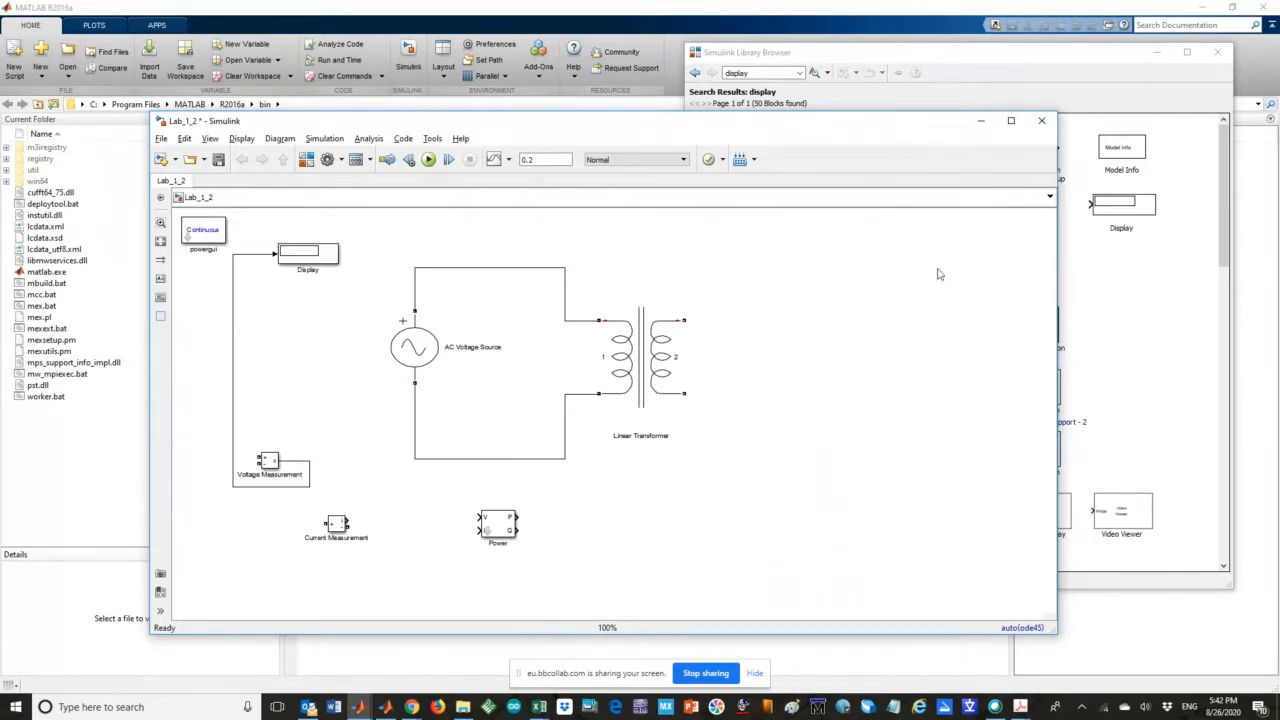
pyautogui.click(1155, 300)
pyautogui.click(749, 71)
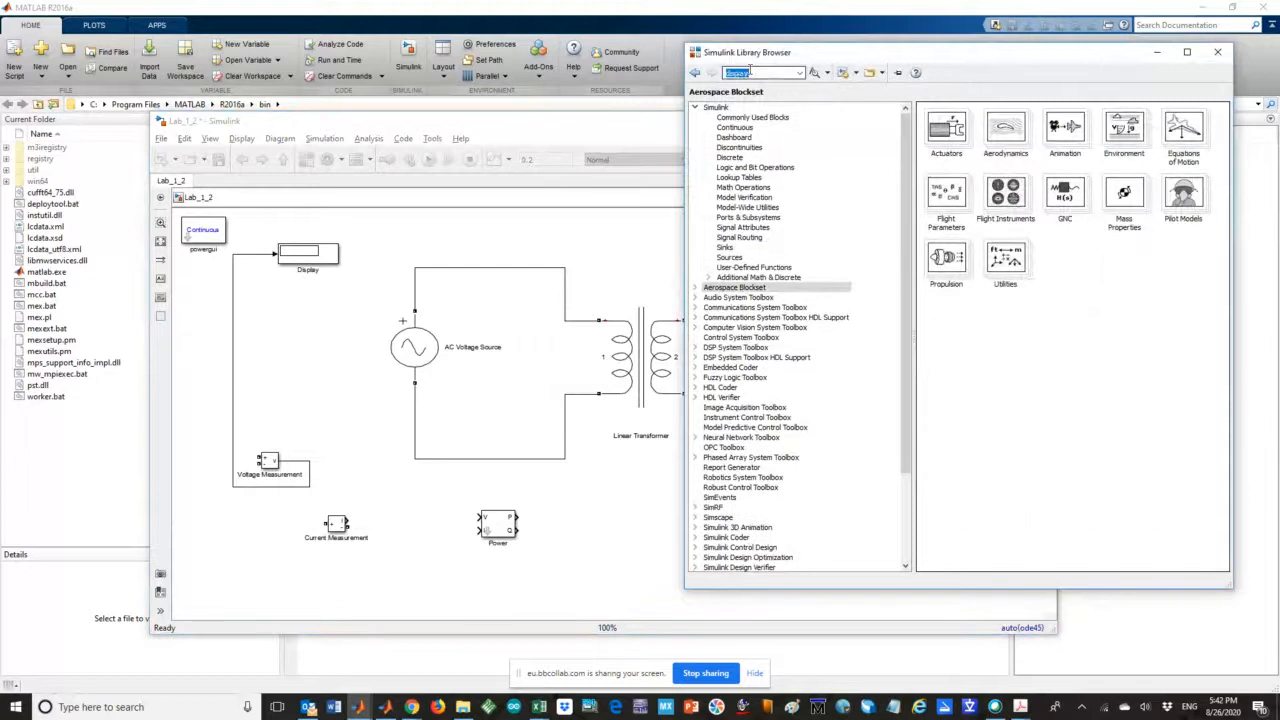
pyautogui.write('em')
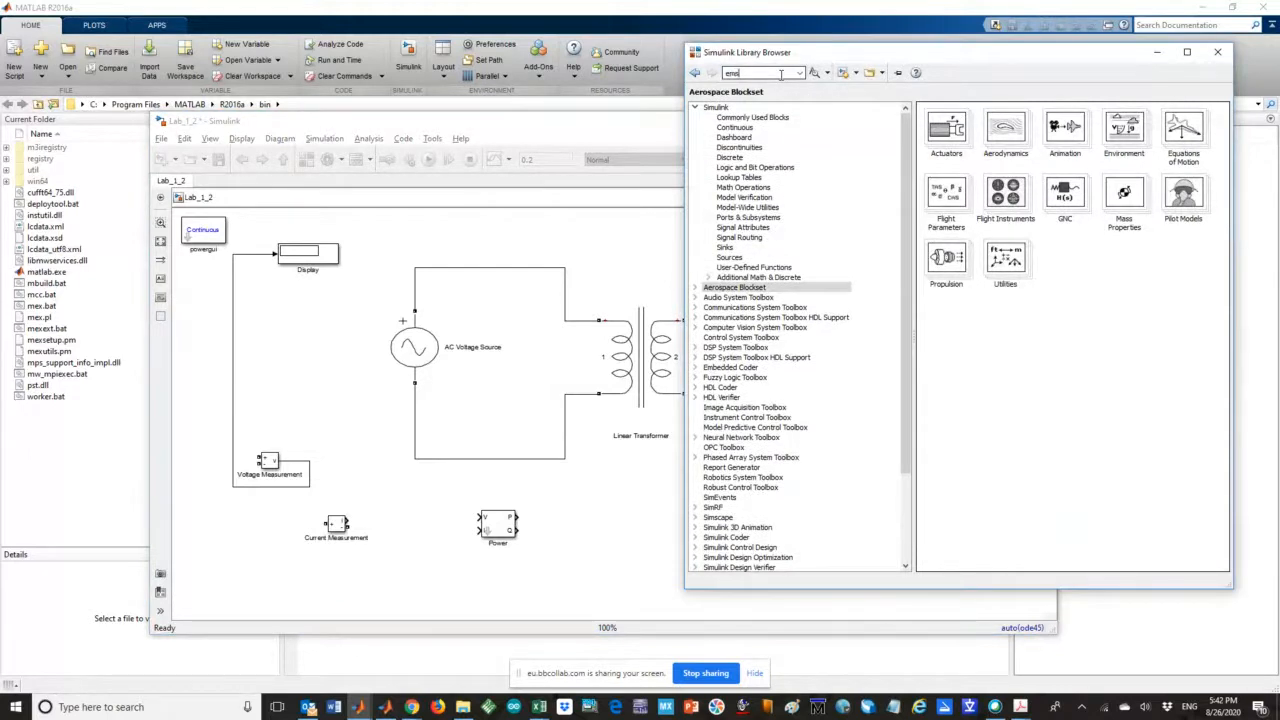
pyautogui.write('s')
pyautogui.press('Return')
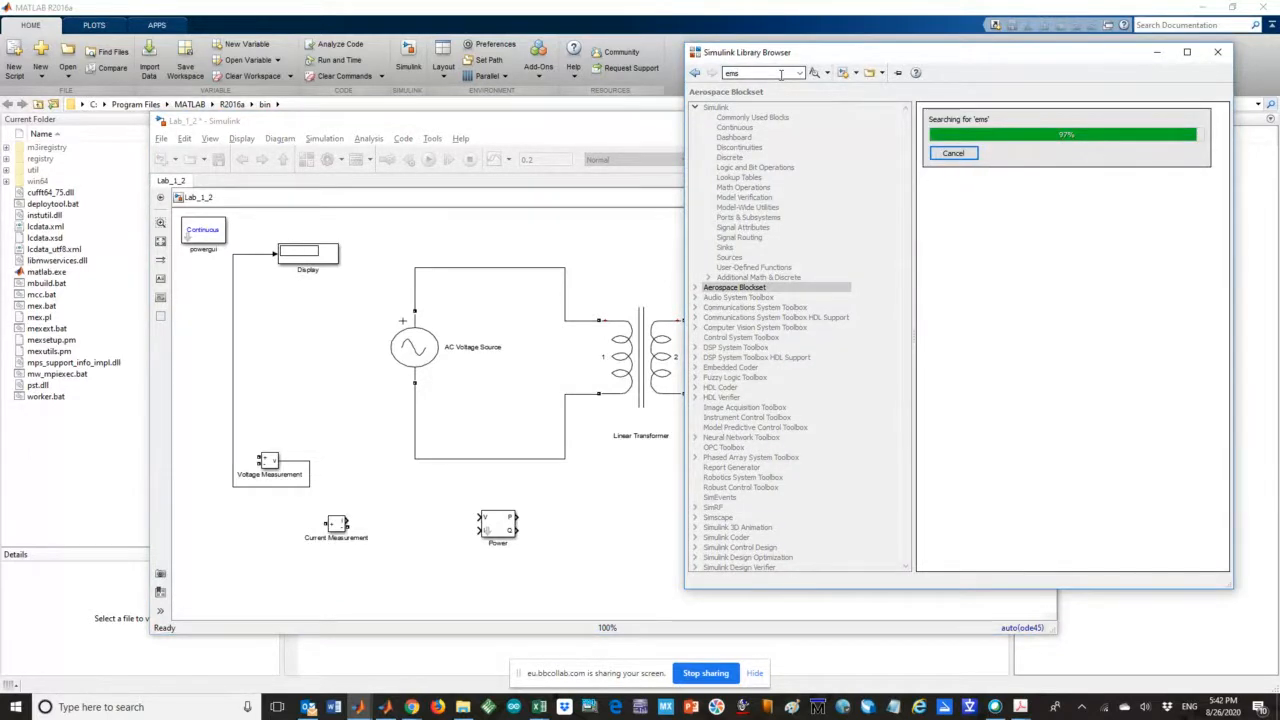
# Search the block library for "rms" and look through the results down to the Simscape group for an RMS block
pyautogui.click(764, 72)
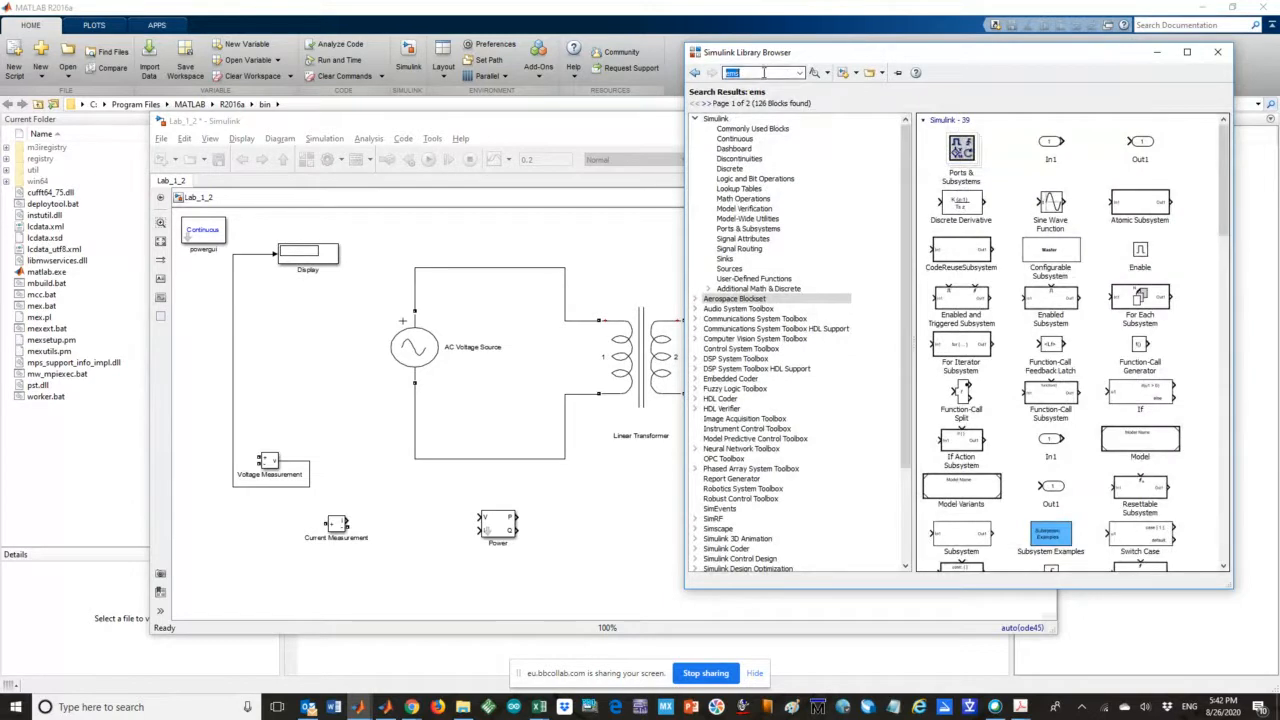
pyautogui.write('rms')
pyautogui.press('Return')
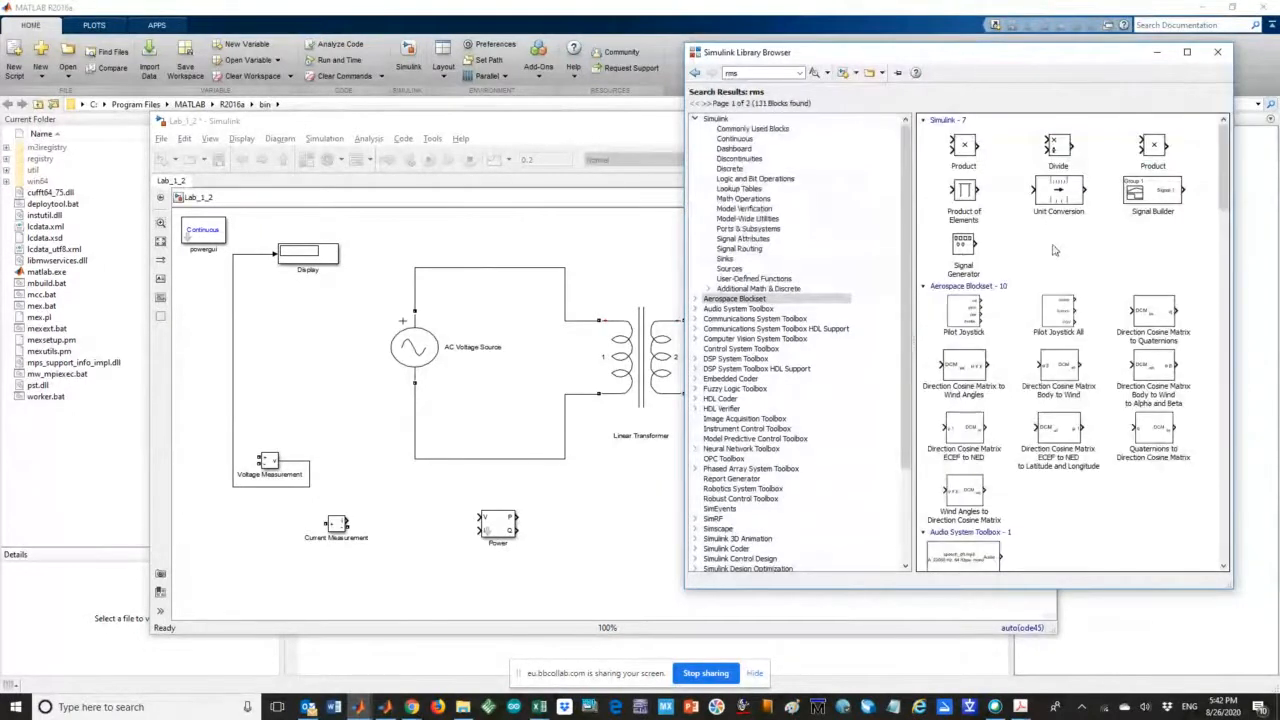
pyautogui.scroll(-5, 1080, 400)
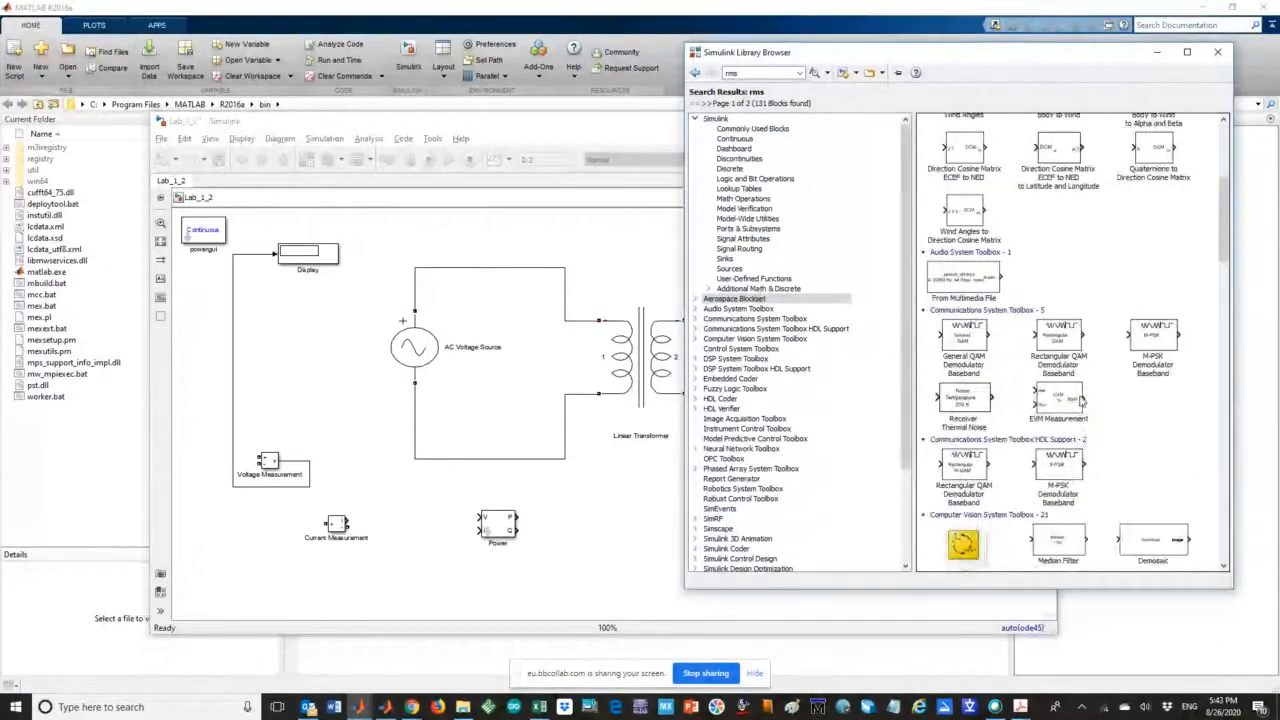
pyautogui.scroll(-8, 1080, 400)
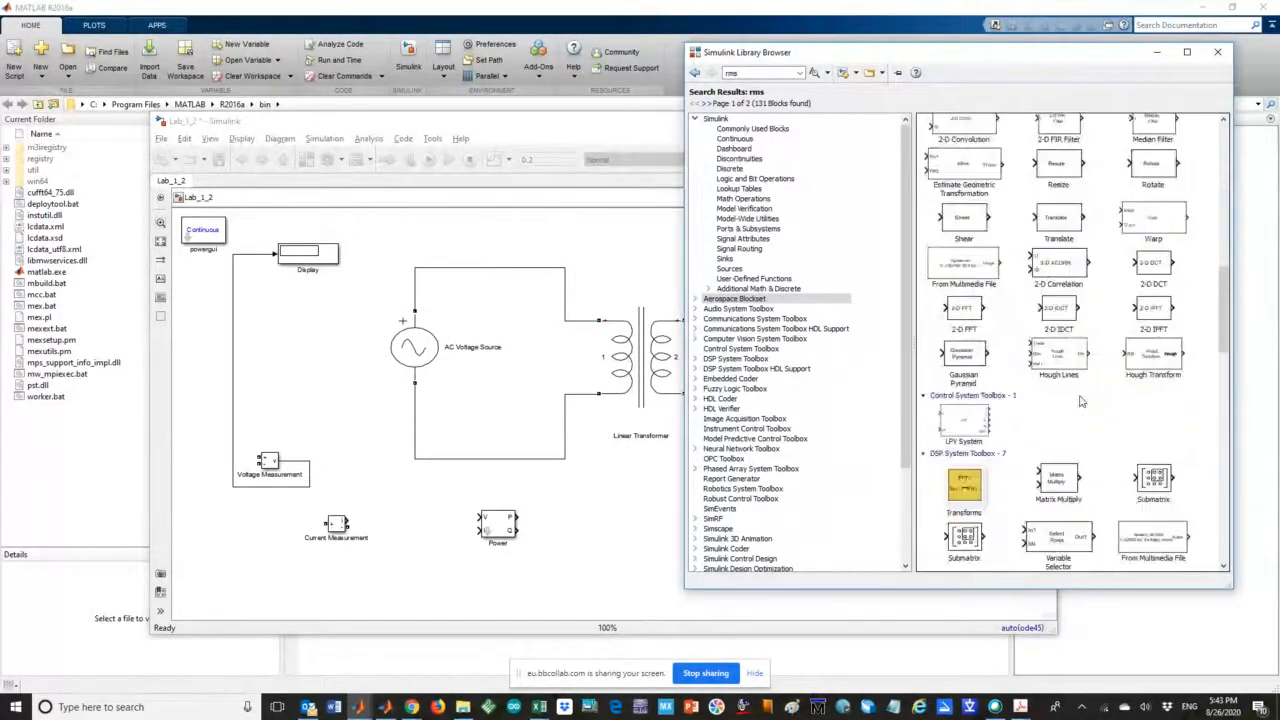
pyautogui.scroll(-8, 1080, 401)
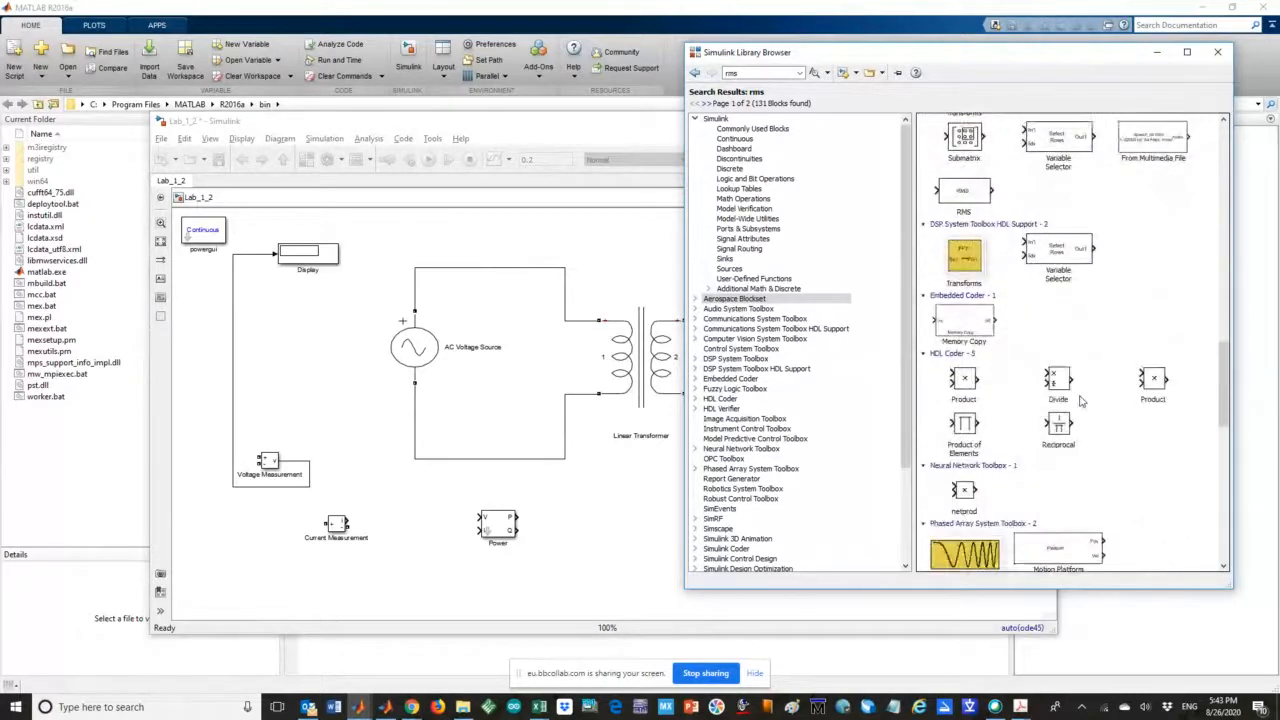
pyautogui.scroll(-4, 1080, 400)
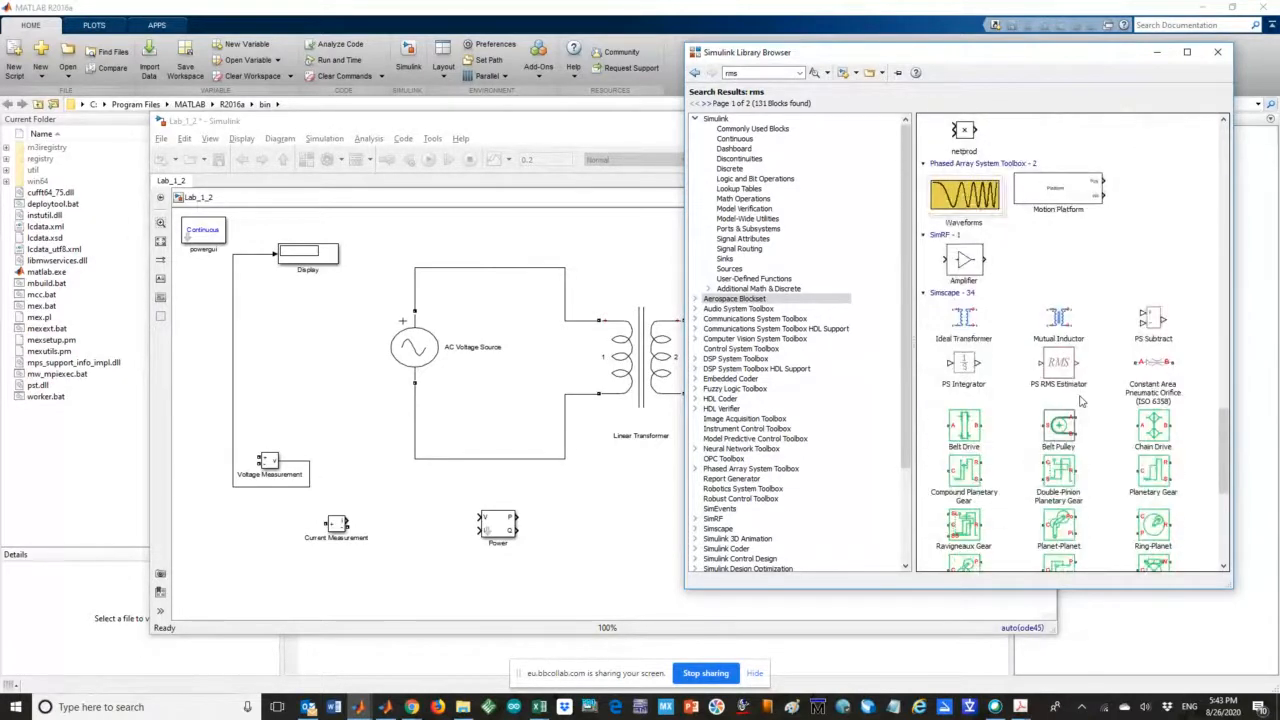
pyautogui.scroll(-6, 1080, 400)
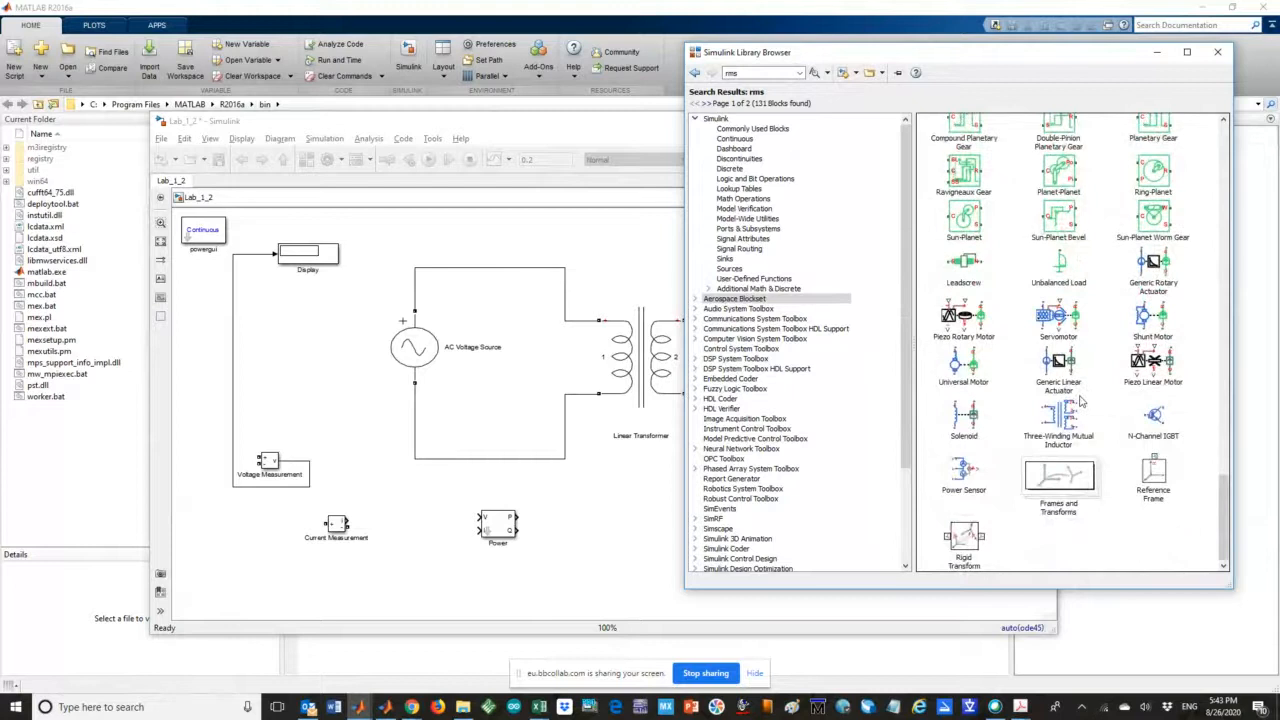
pyautogui.scroll(6, 1080, 401)
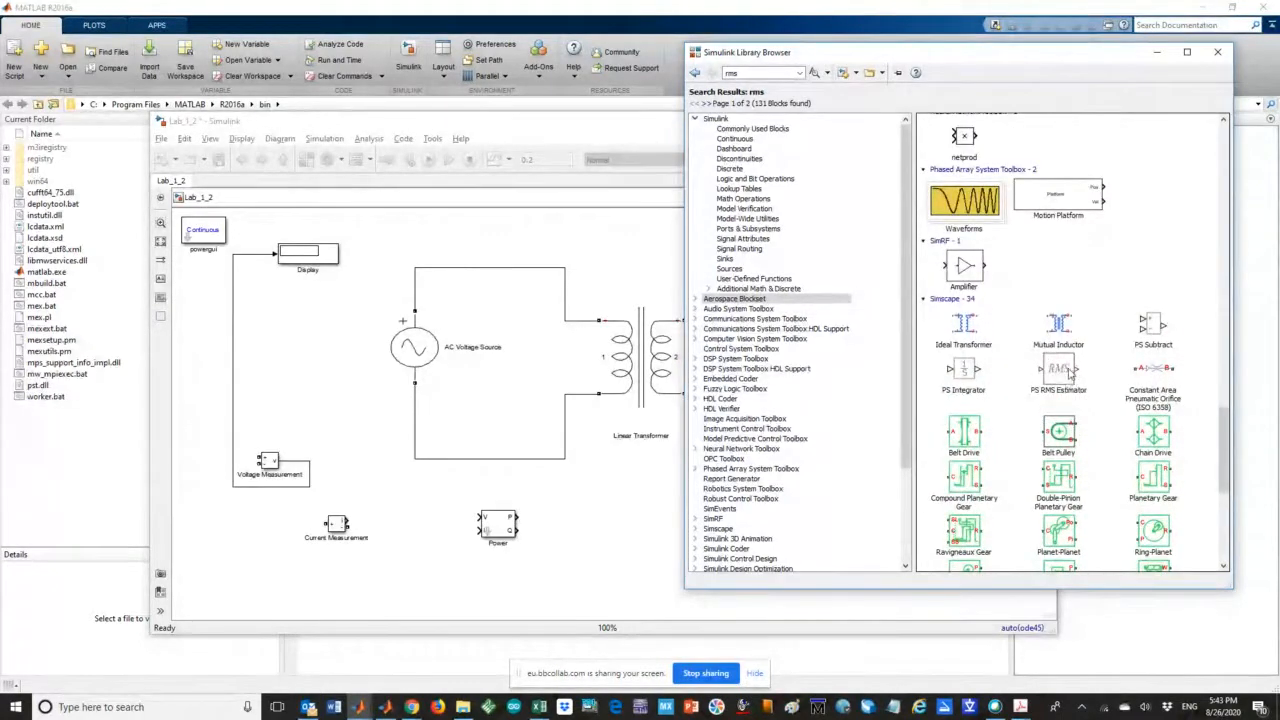
pyautogui.moveTo(1058, 372)
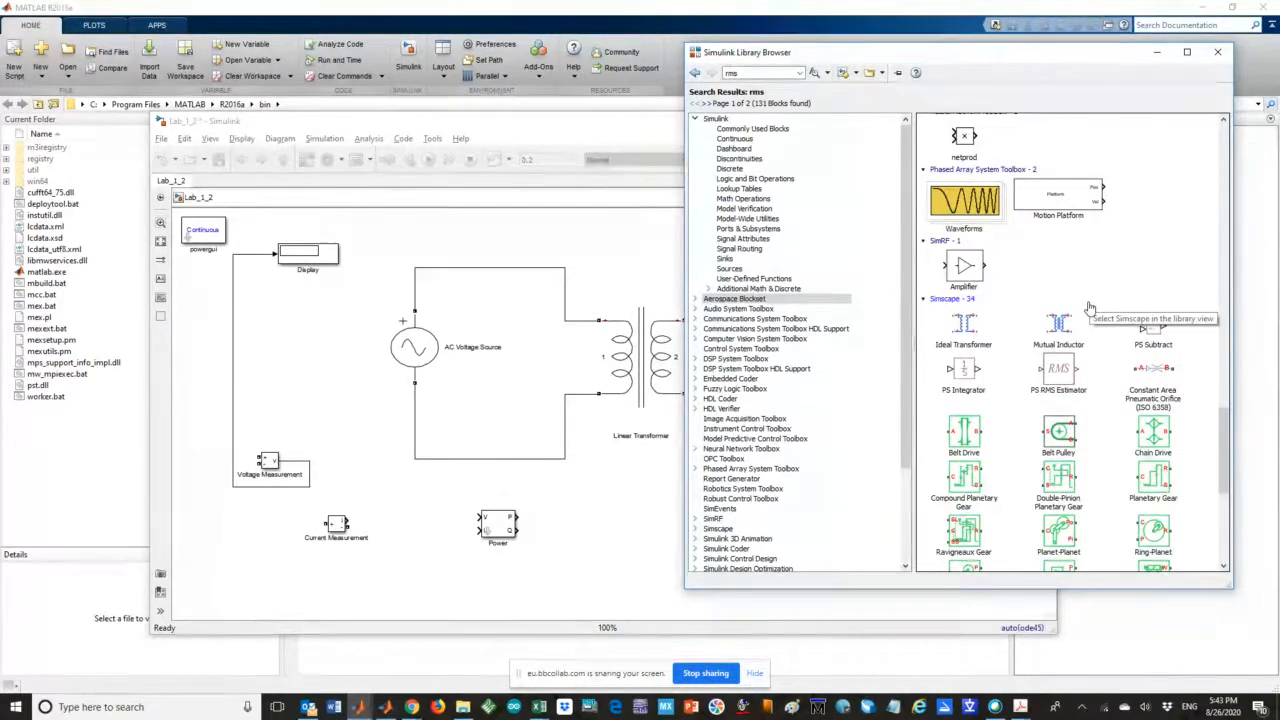
# Look back through the "rms" results from the Simscape group up to the first Simulink blocks
pyautogui.scroll(1, 1090, 307)
pyautogui.click(391, 365)
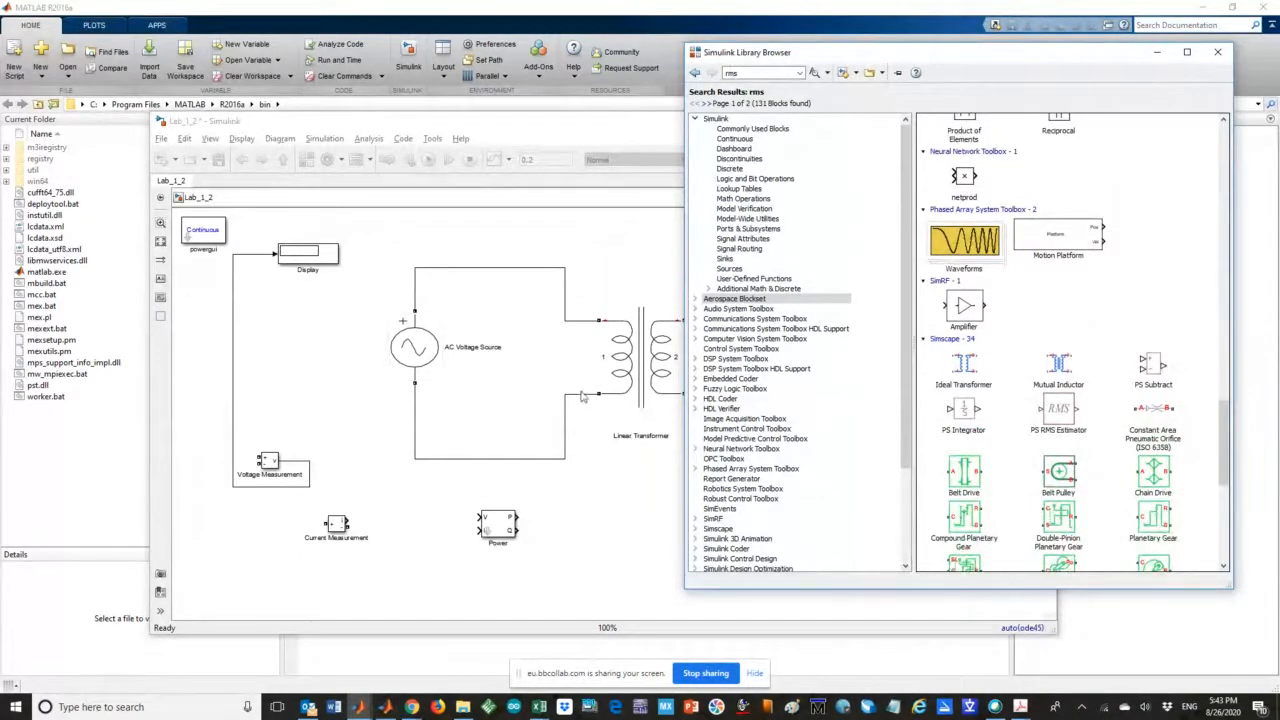
pyautogui.scroll(4, 1178, 350)
pyautogui.scroll(8, 1178, 347)
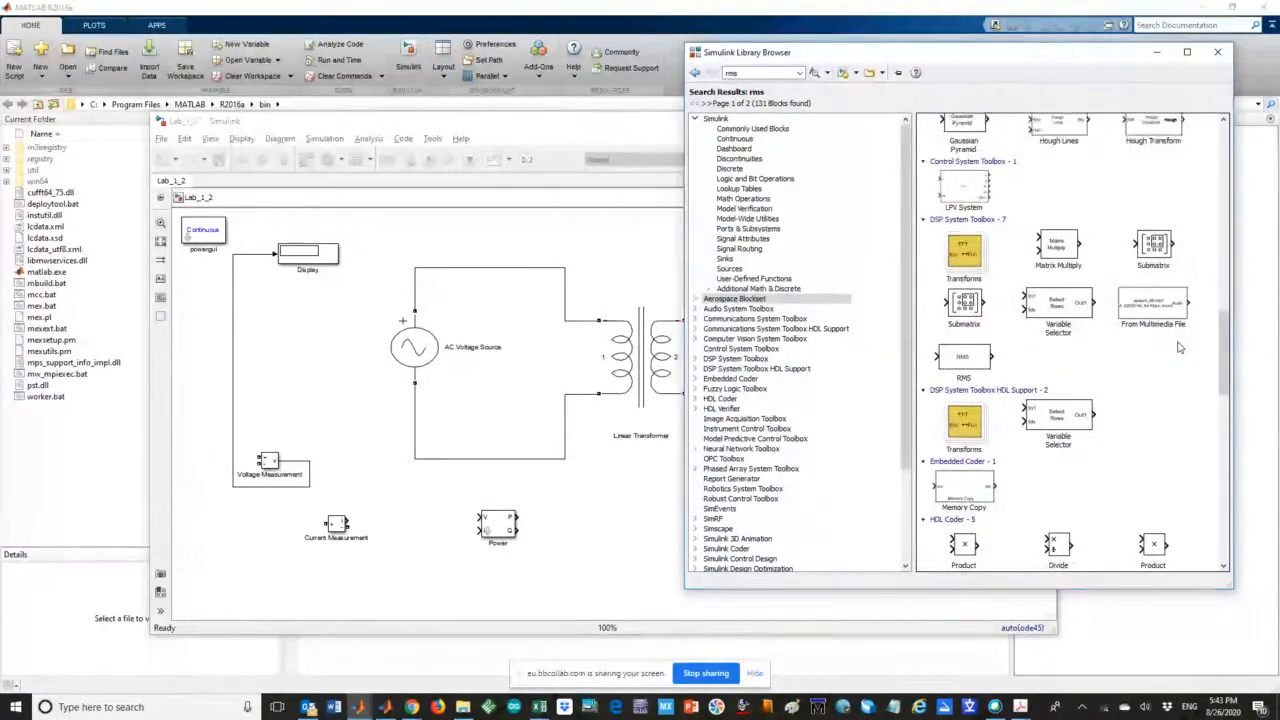
pyautogui.scroll(4, 1178, 347)
pyautogui.scroll(5, 1178, 347)
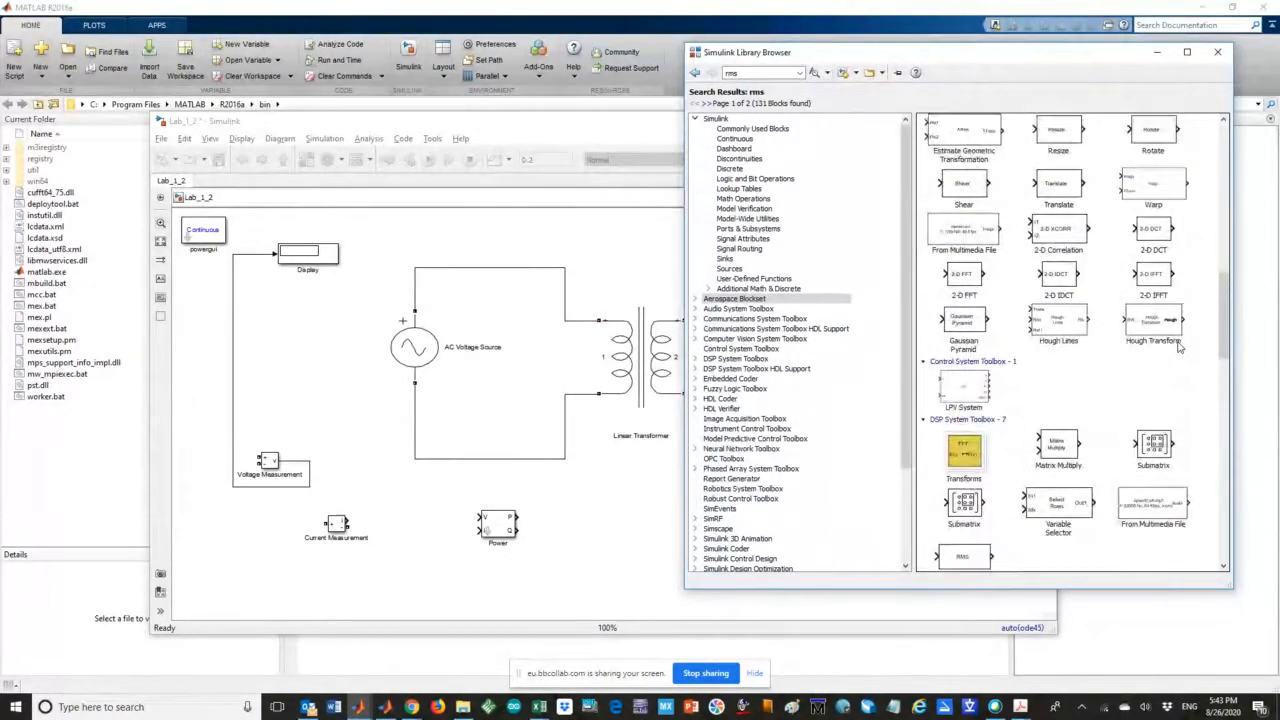
pyautogui.scroll(5, 1178, 347)
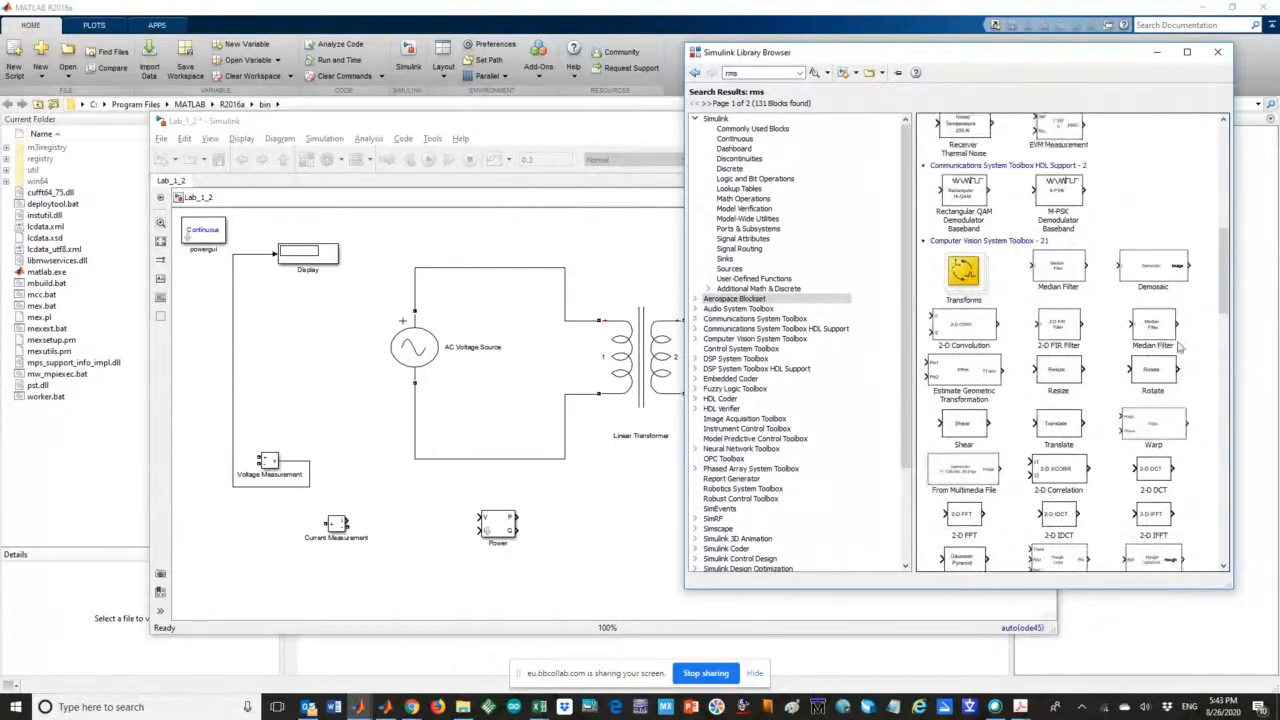
pyautogui.scroll(4, 1178, 347)
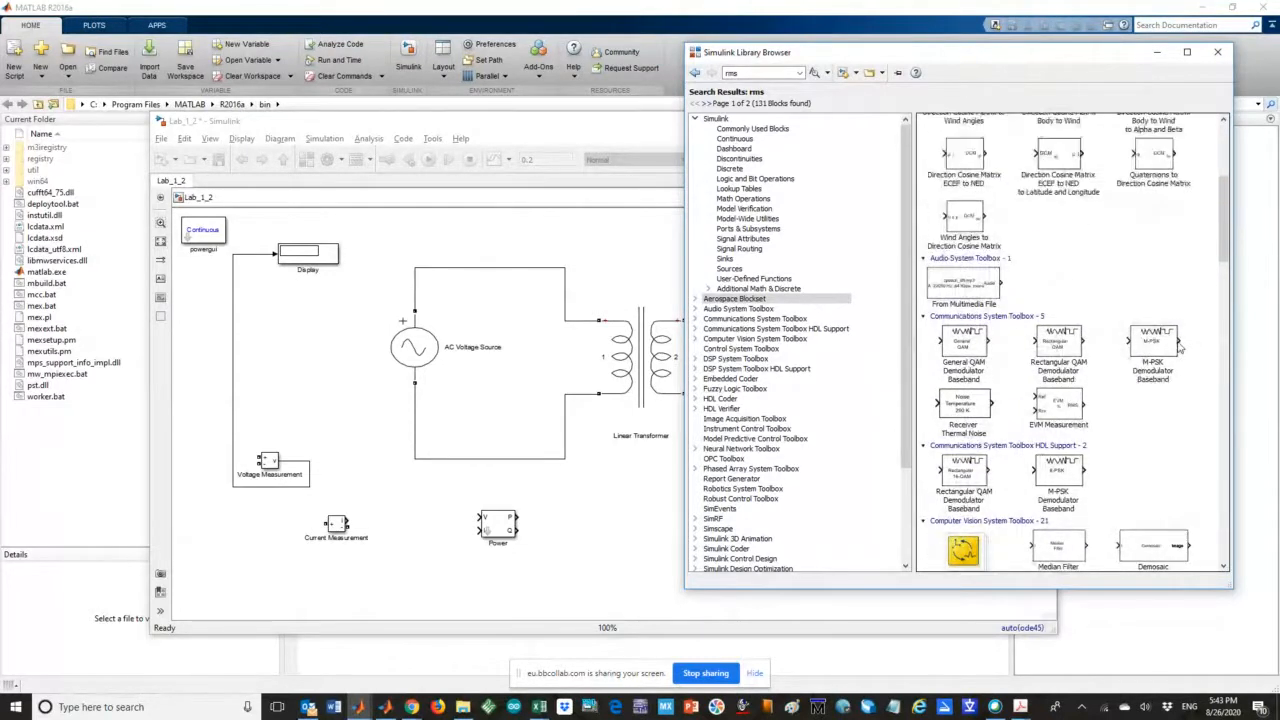
pyautogui.scroll(7, 1178, 347)
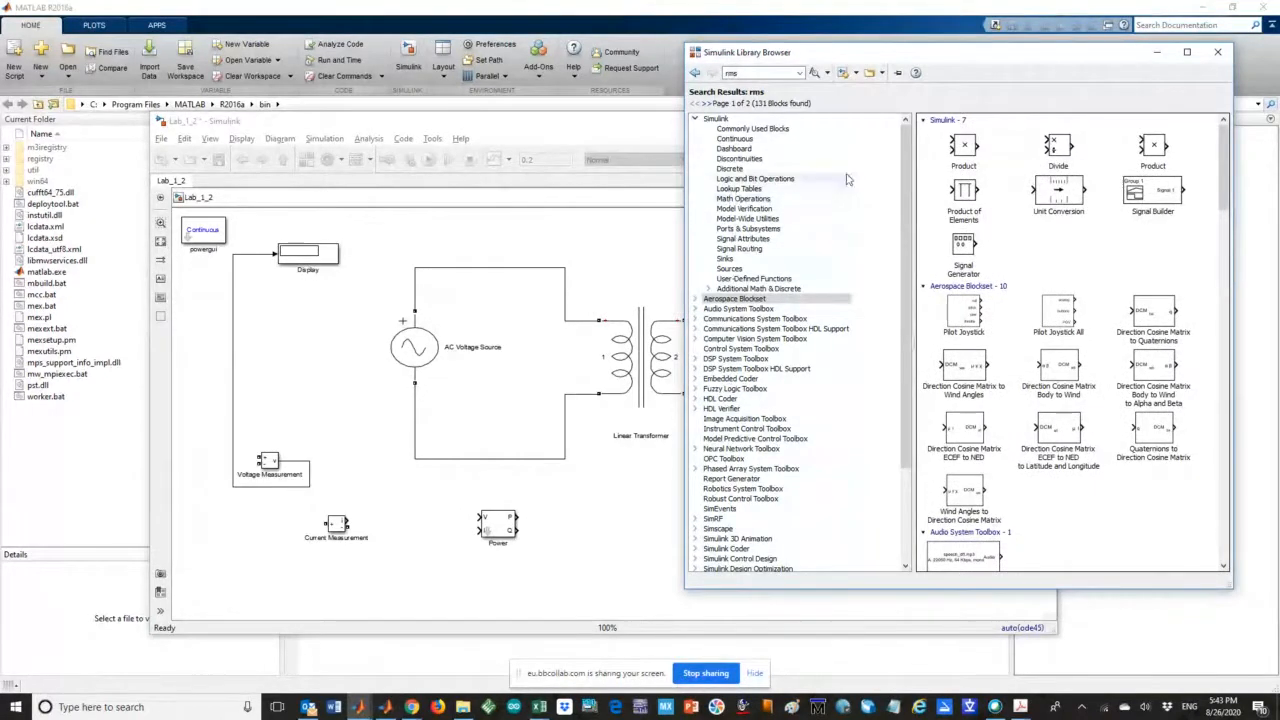
# Browse the Simulink Sinks and Sources libraries and the Simulink library overview for an RMS block
pyautogui.click(727, 259)
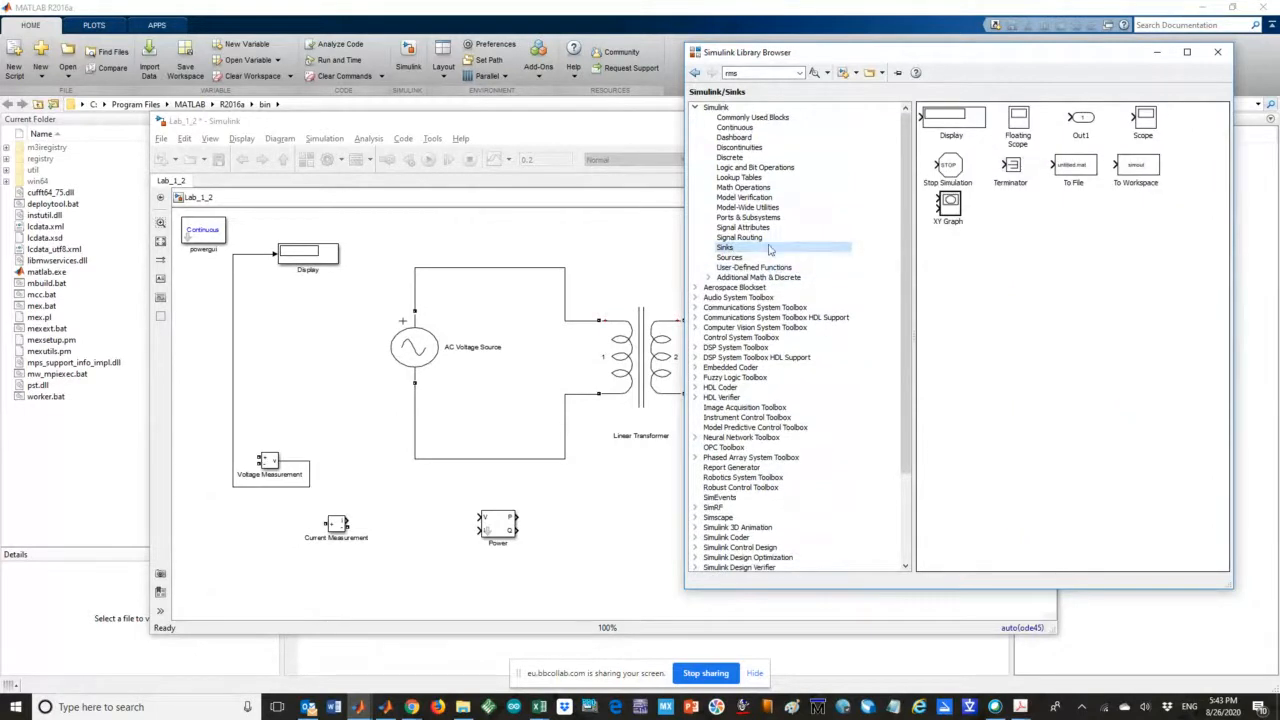
pyautogui.doubleClick(740, 72)
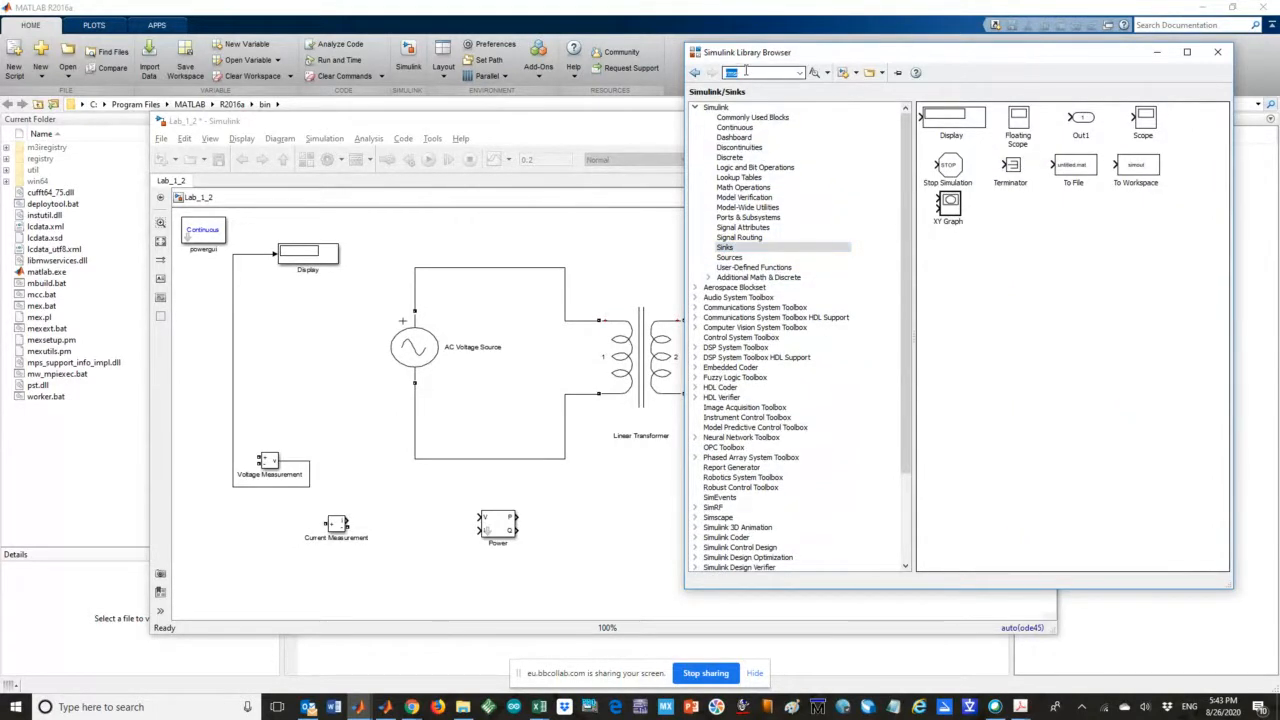
pyautogui.click(745, 258)
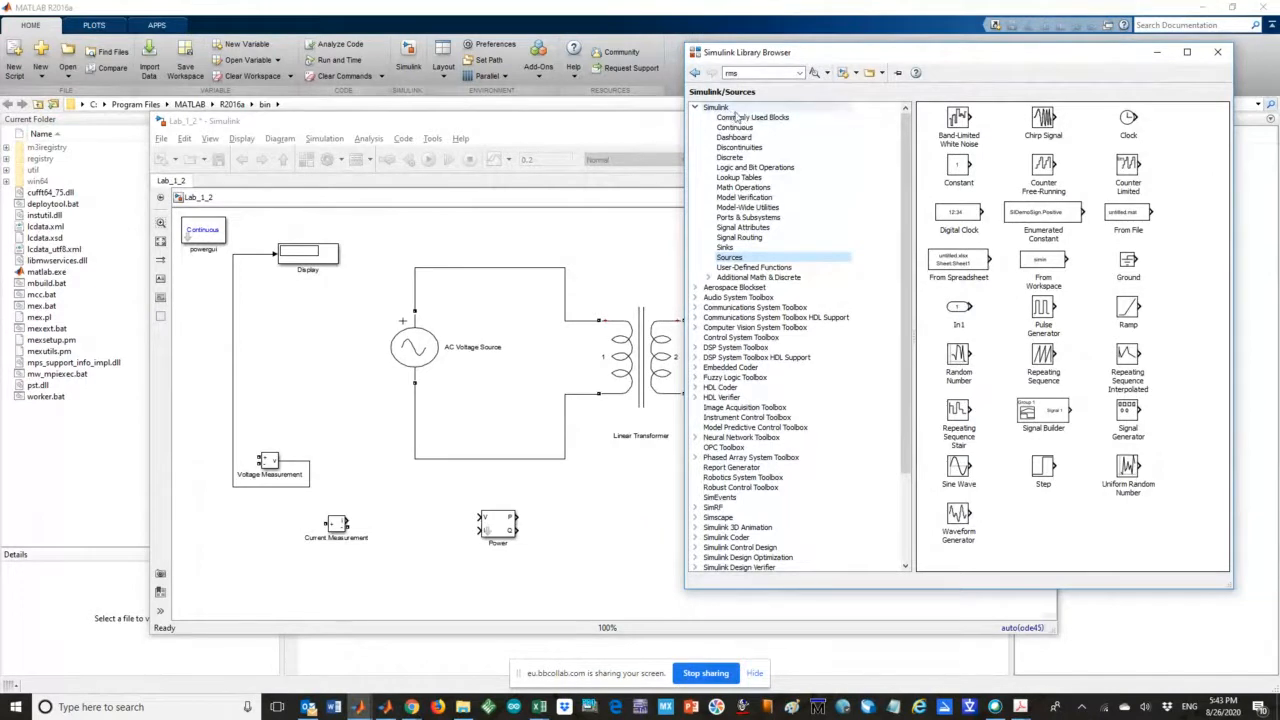
pyautogui.doubleClick(745, 73)
pyautogui.click(714, 108)
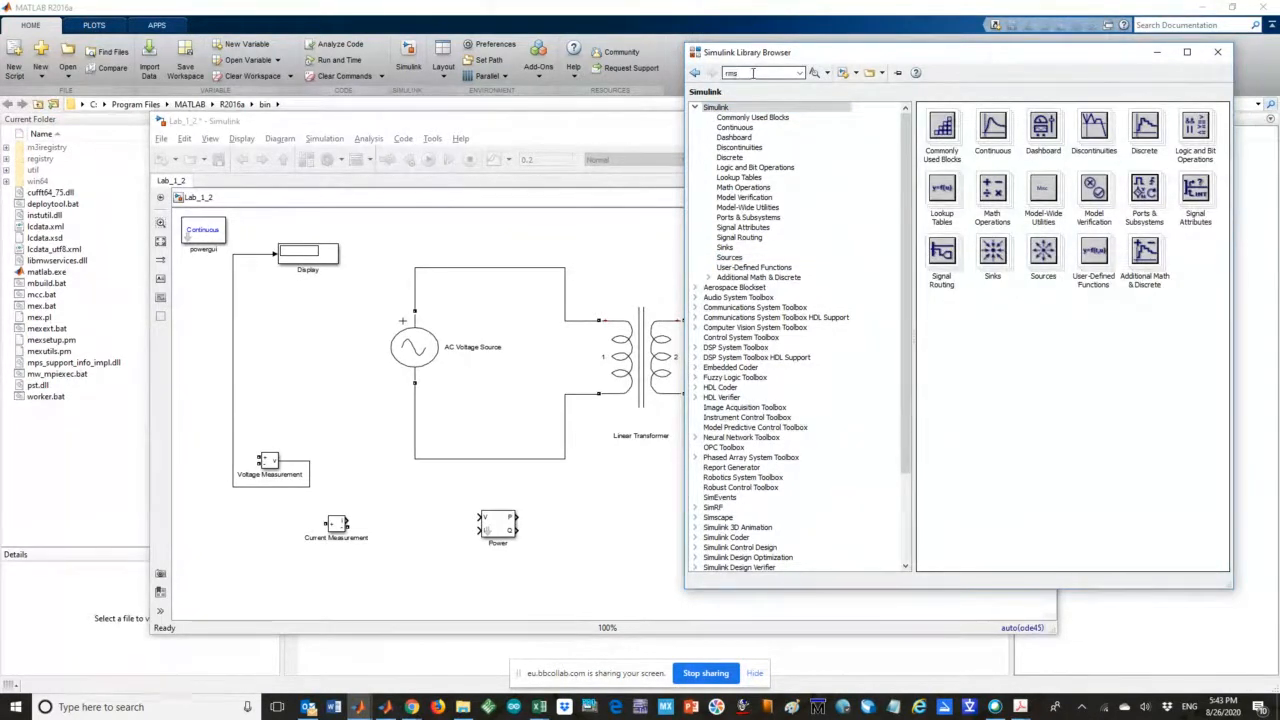
# Repeat the "rms" search and compare the DSP System Toolbox RMS block with the Simscape results
pyautogui.press('Return')
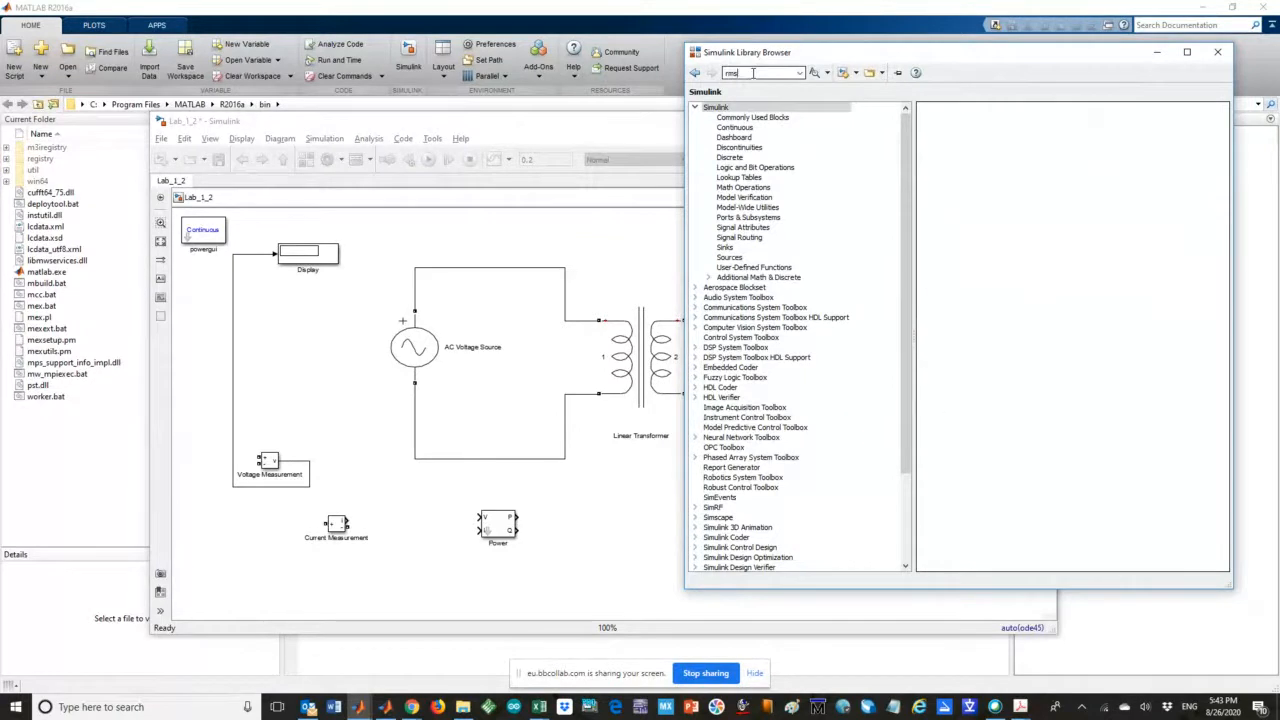
pyautogui.scroll(-3, 1062, 358)
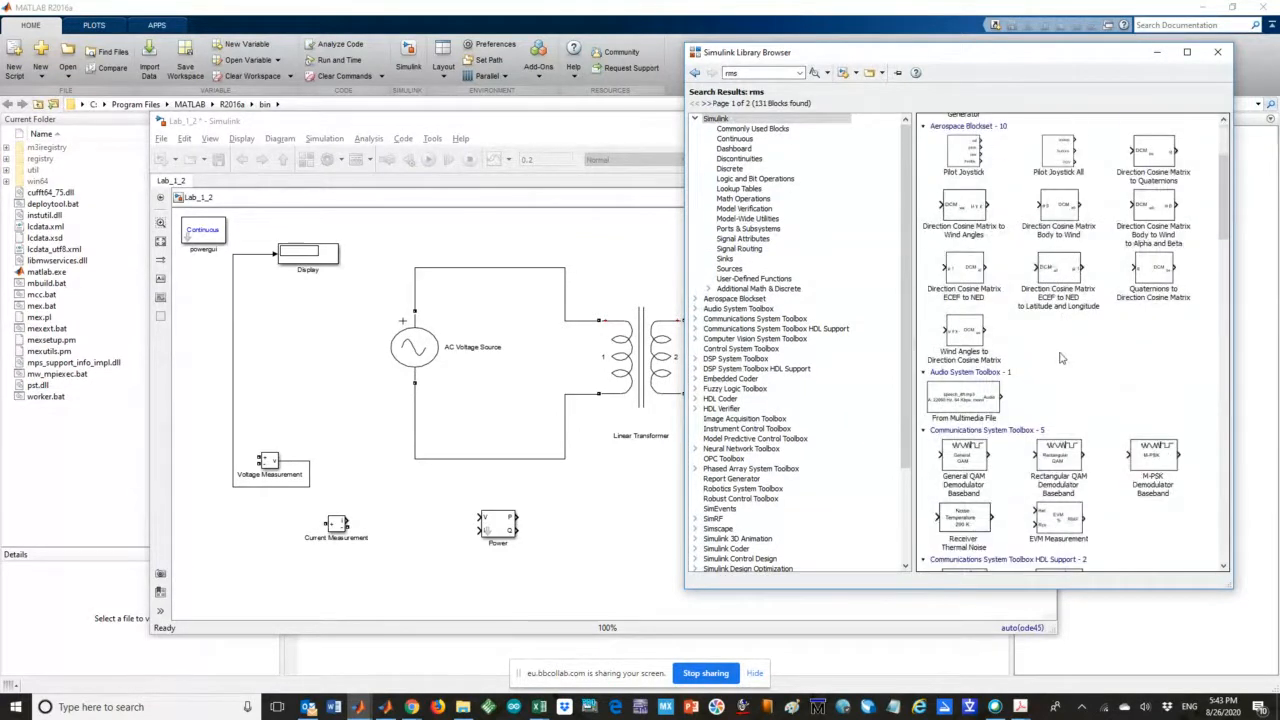
pyautogui.scroll(-4, 1062, 358)
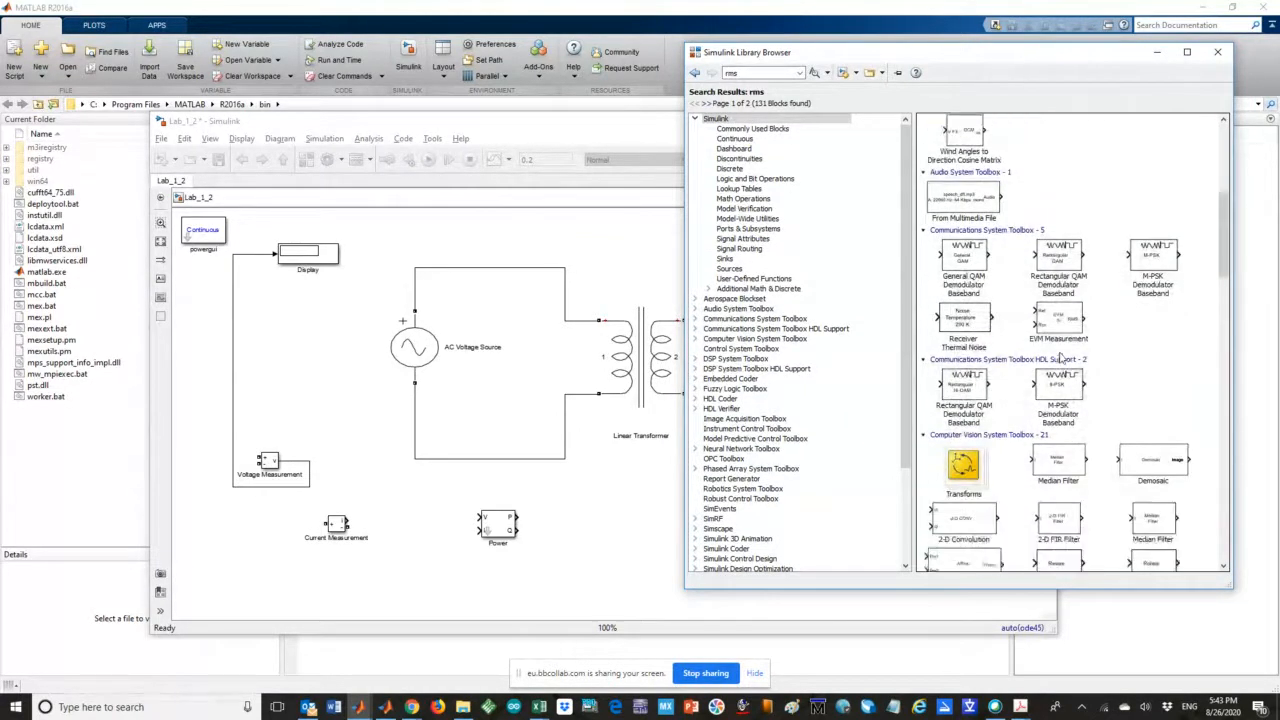
pyautogui.scroll(-1, 1062, 358)
pyautogui.scroll(-1, 1062, 358)
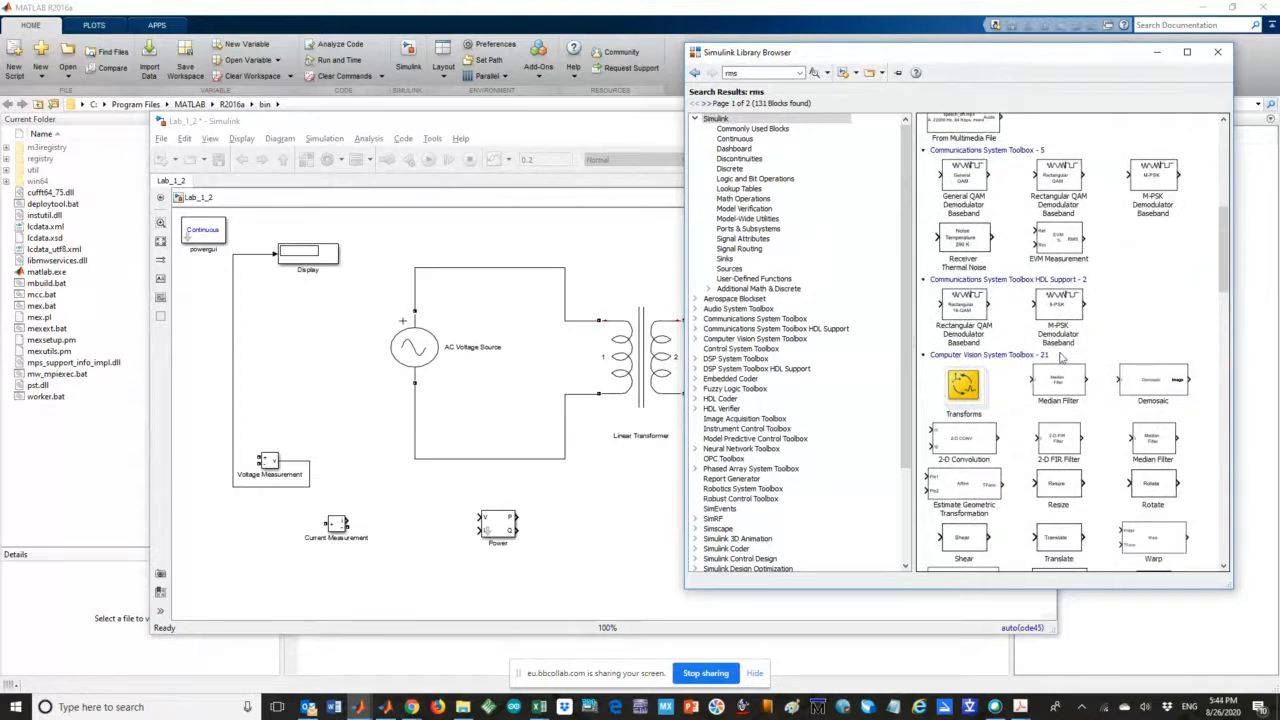
pyautogui.scroll(-4, 1062, 358)
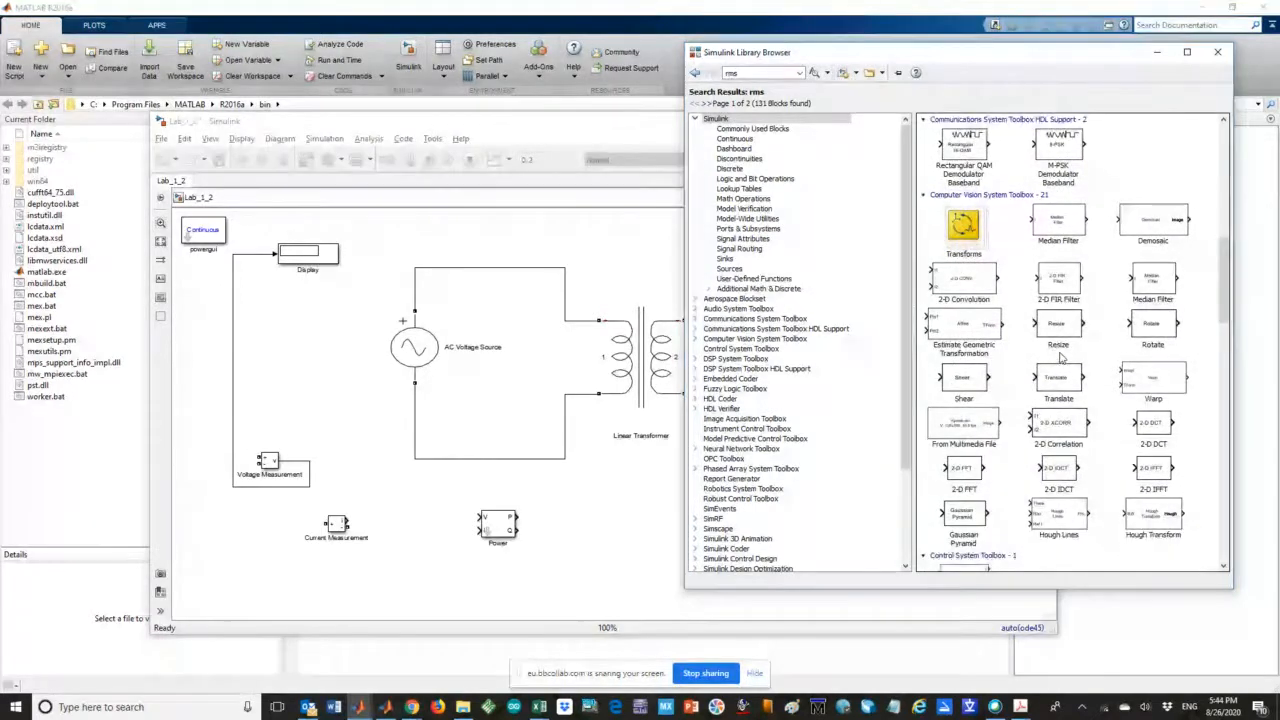
pyautogui.scroll(-2, 1062, 358)
pyautogui.scroll(-4, 1062, 358)
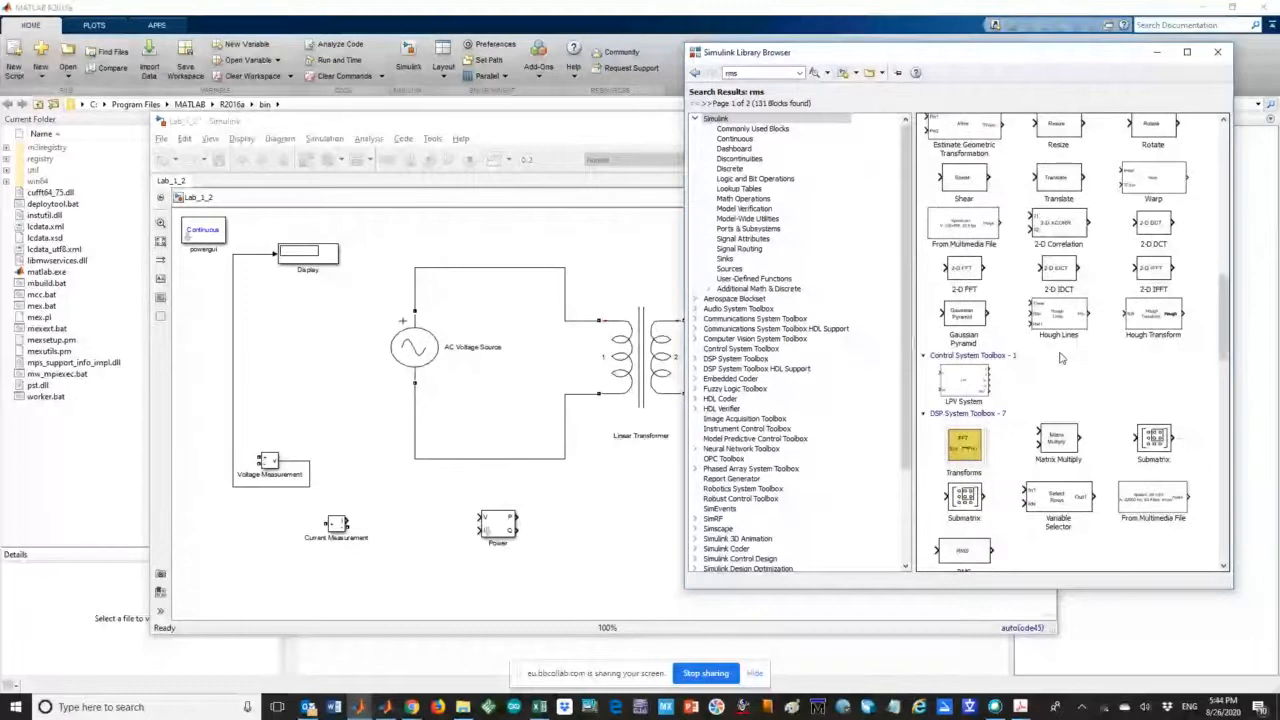
pyautogui.scroll(-2, 1062, 358)
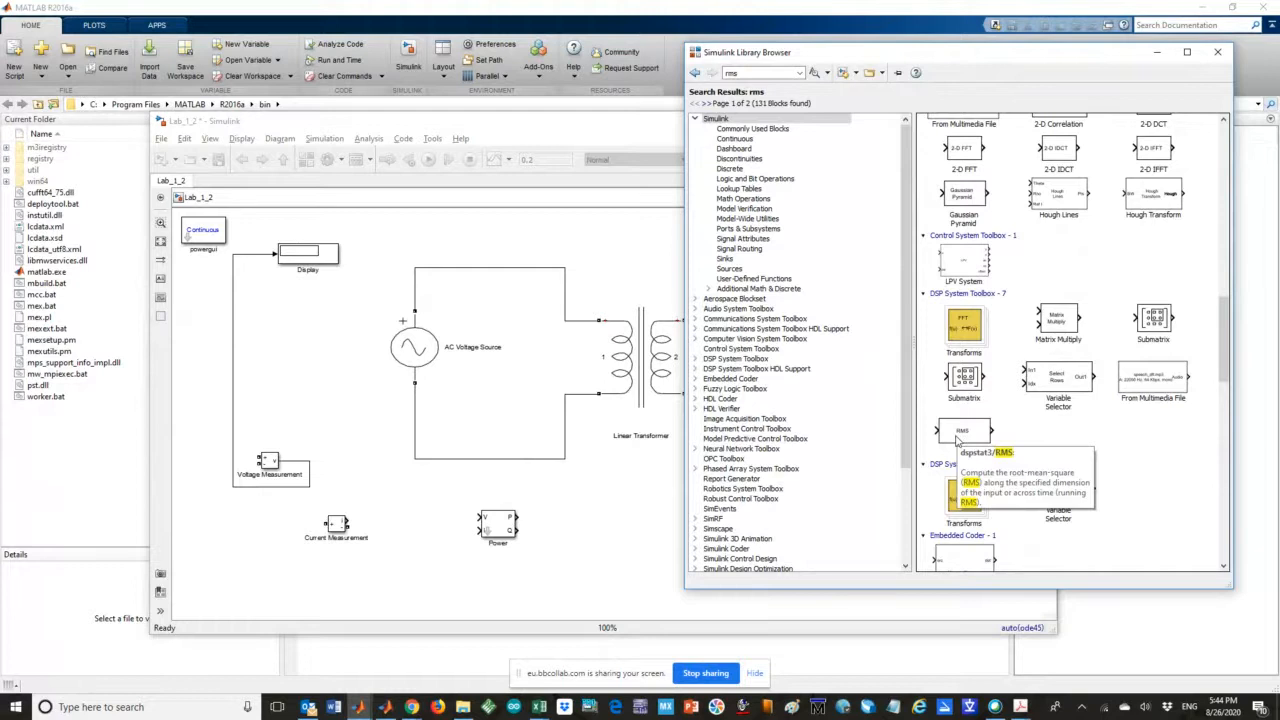
pyautogui.scroll(-3, 957, 440)
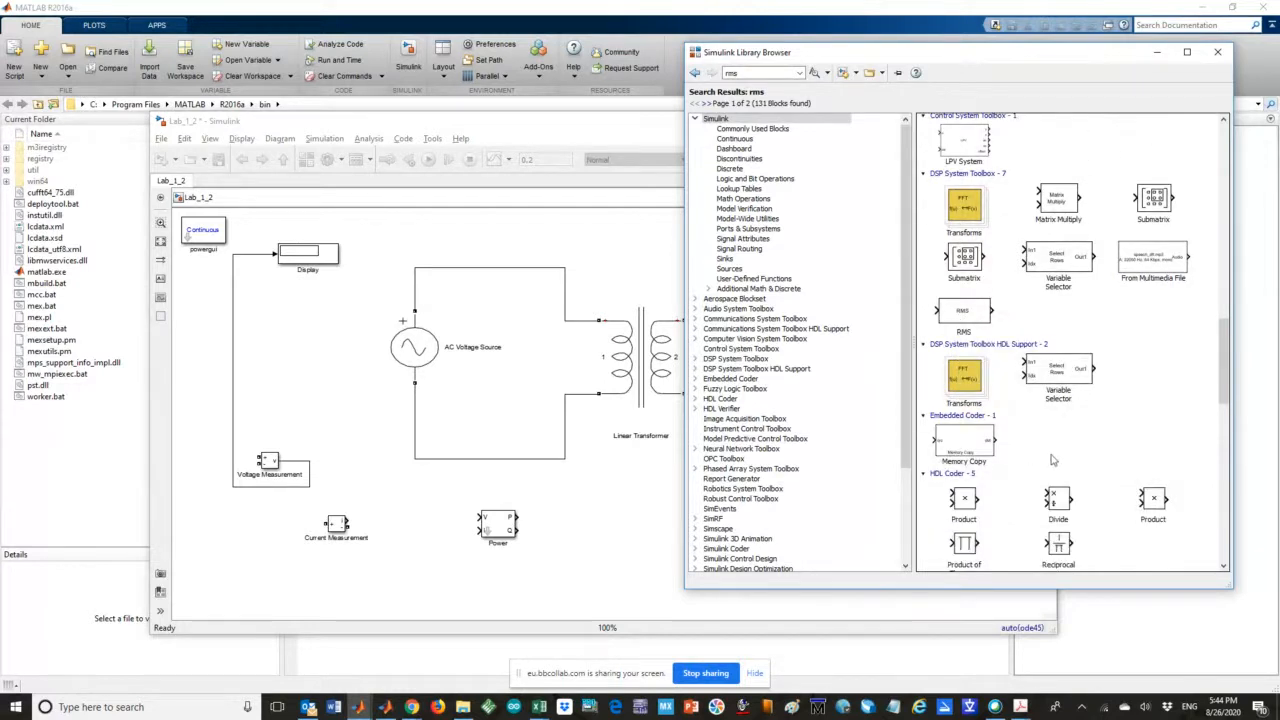
pyautogui.scroll(-8, 1052, 460)
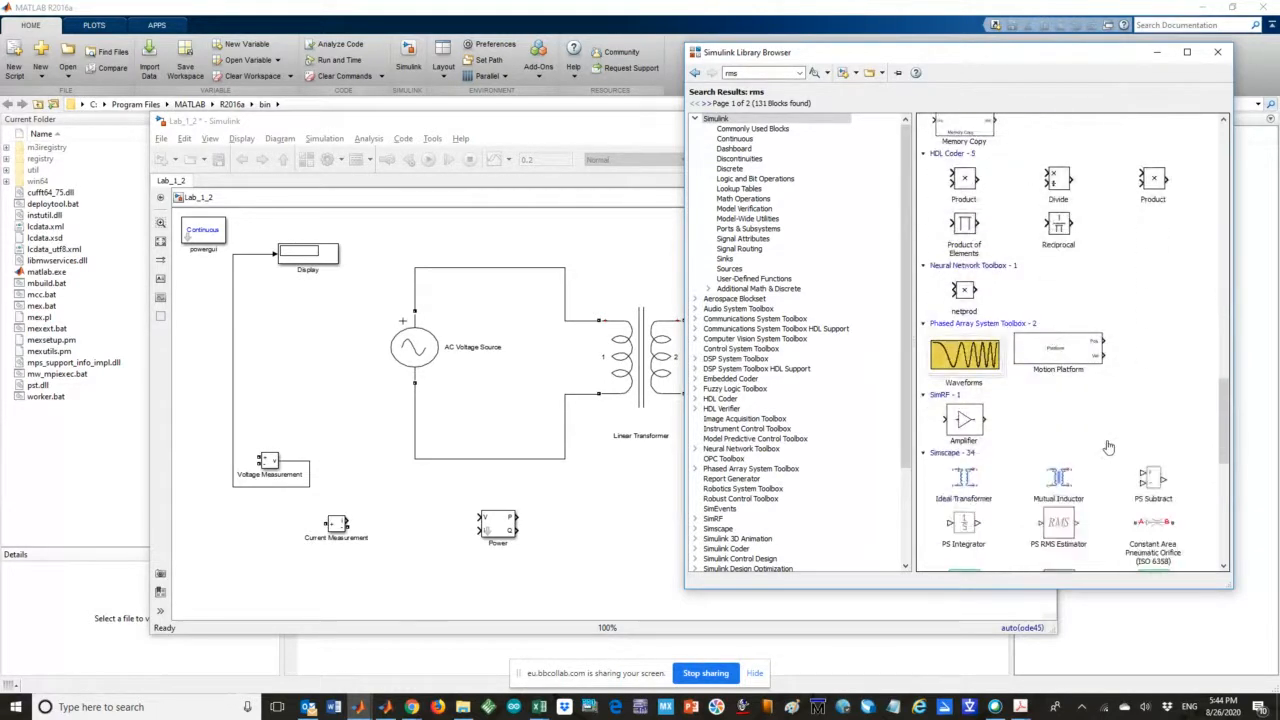
pyautogui.scroll(-8, 1108, 447)
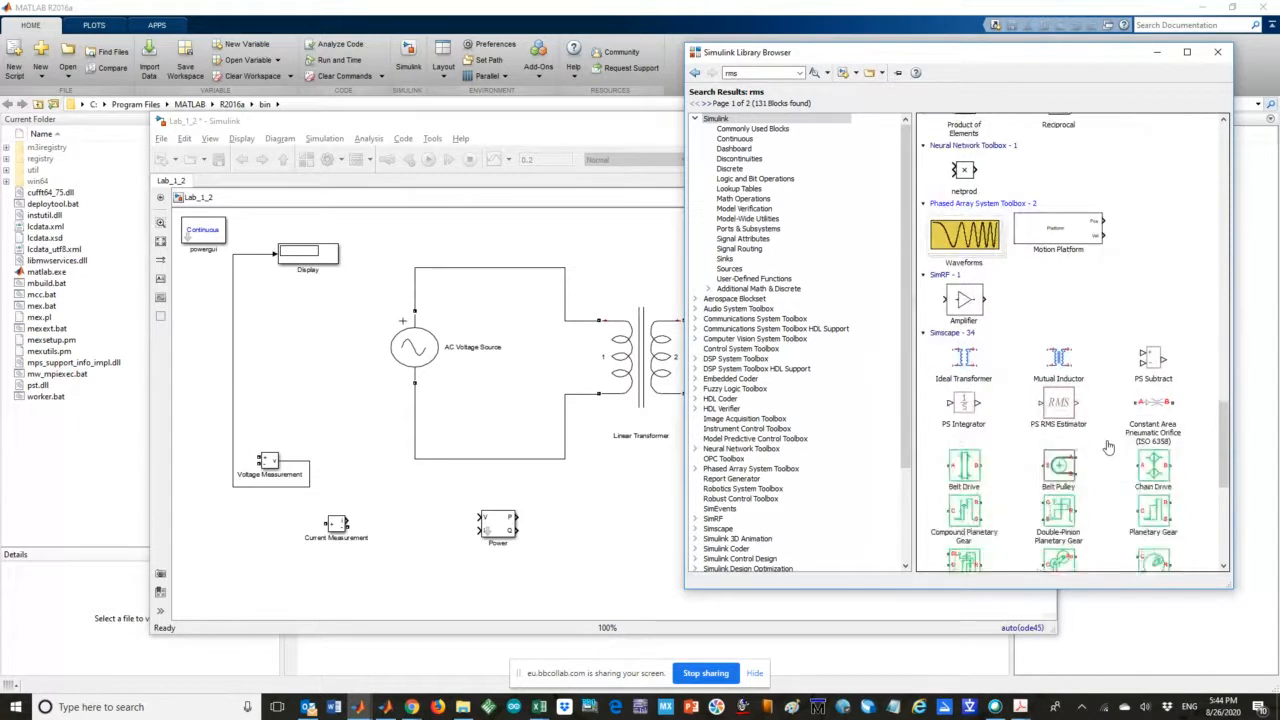
pyautogui.scroll(-4, 1108, 447)
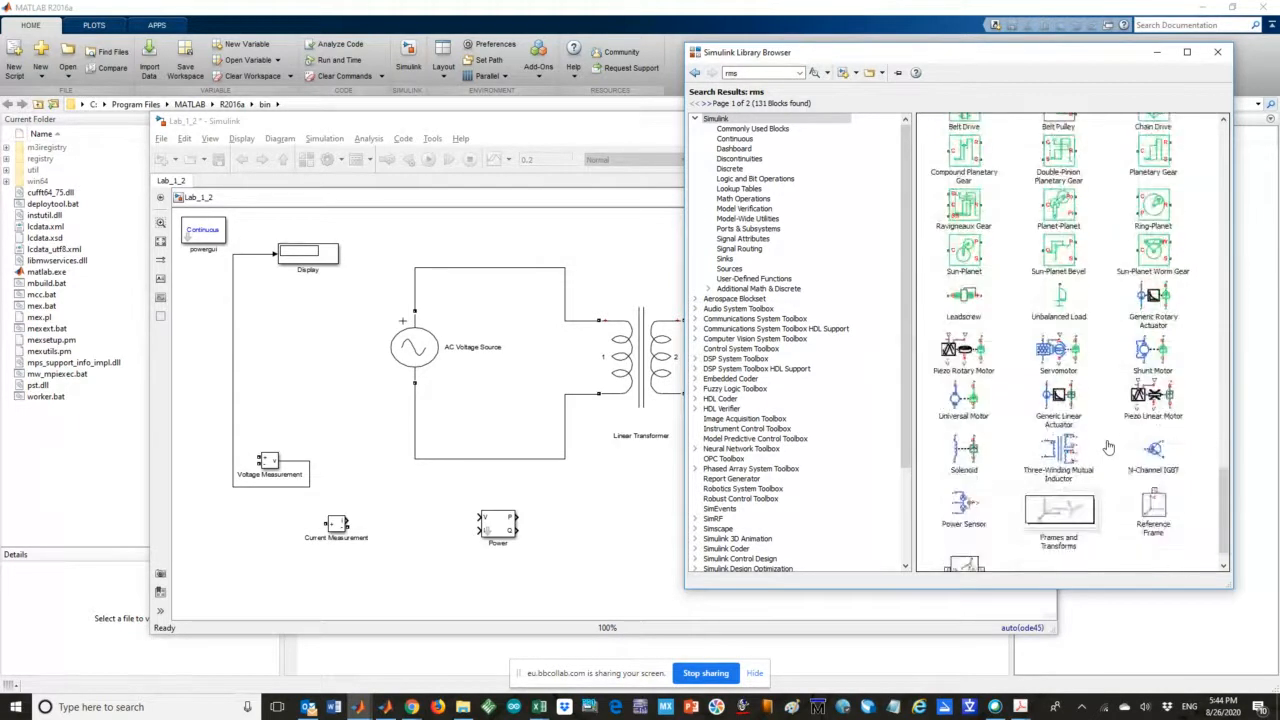
# Place the RMS block from the DSP System Toolbox results in the model below and right of the Power block
pyautogui.scroll(15, 1108, 447)
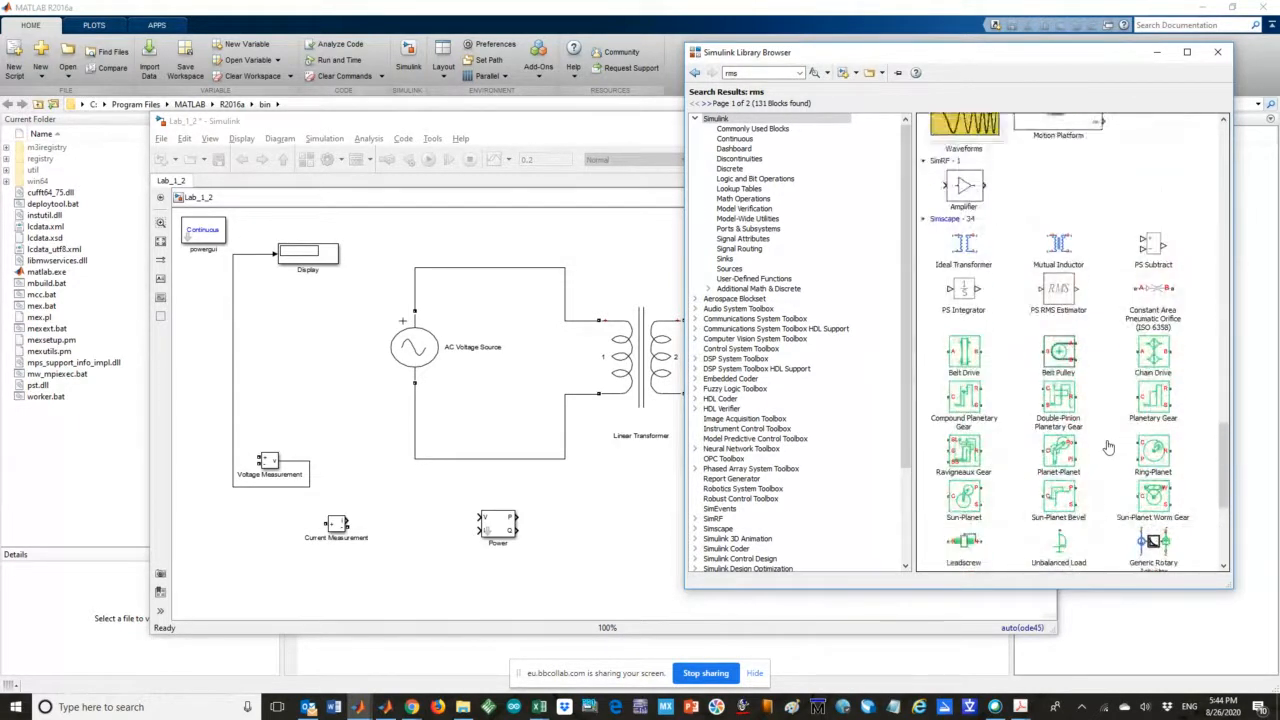
pyautogui.scroll(4, 1108, 447)
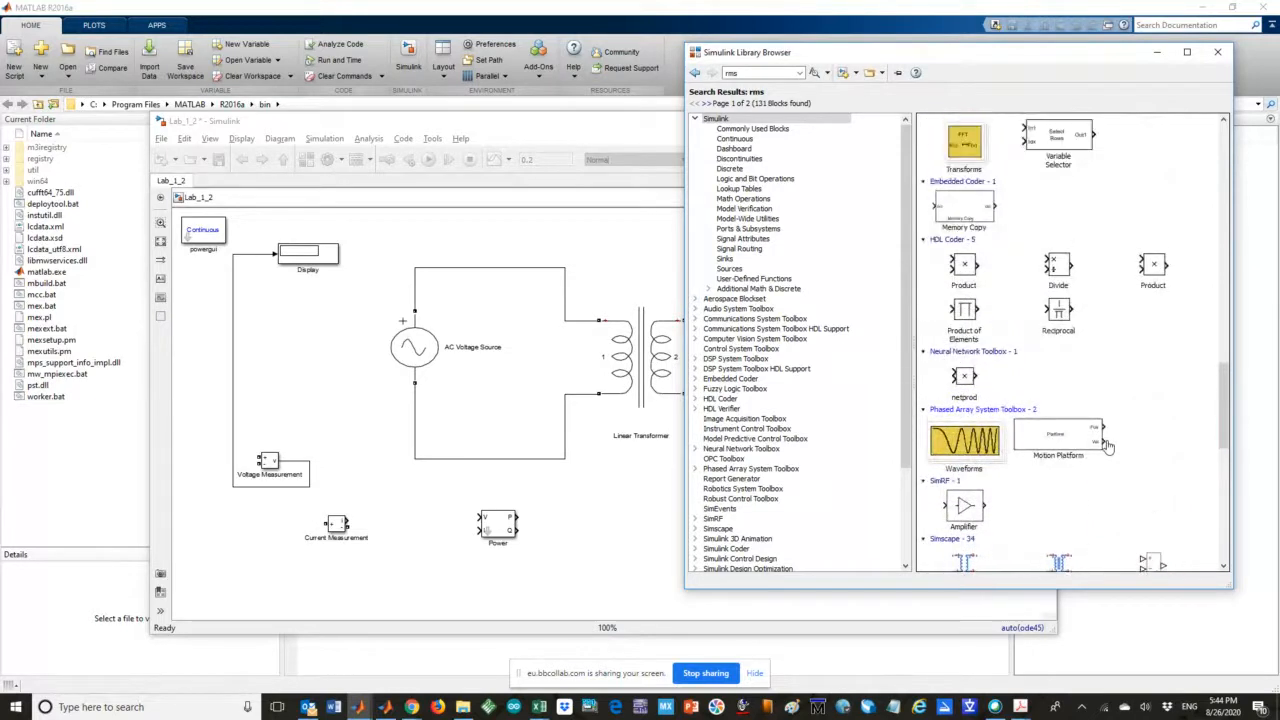
pyautogui.scroll(2, 1108, 447)
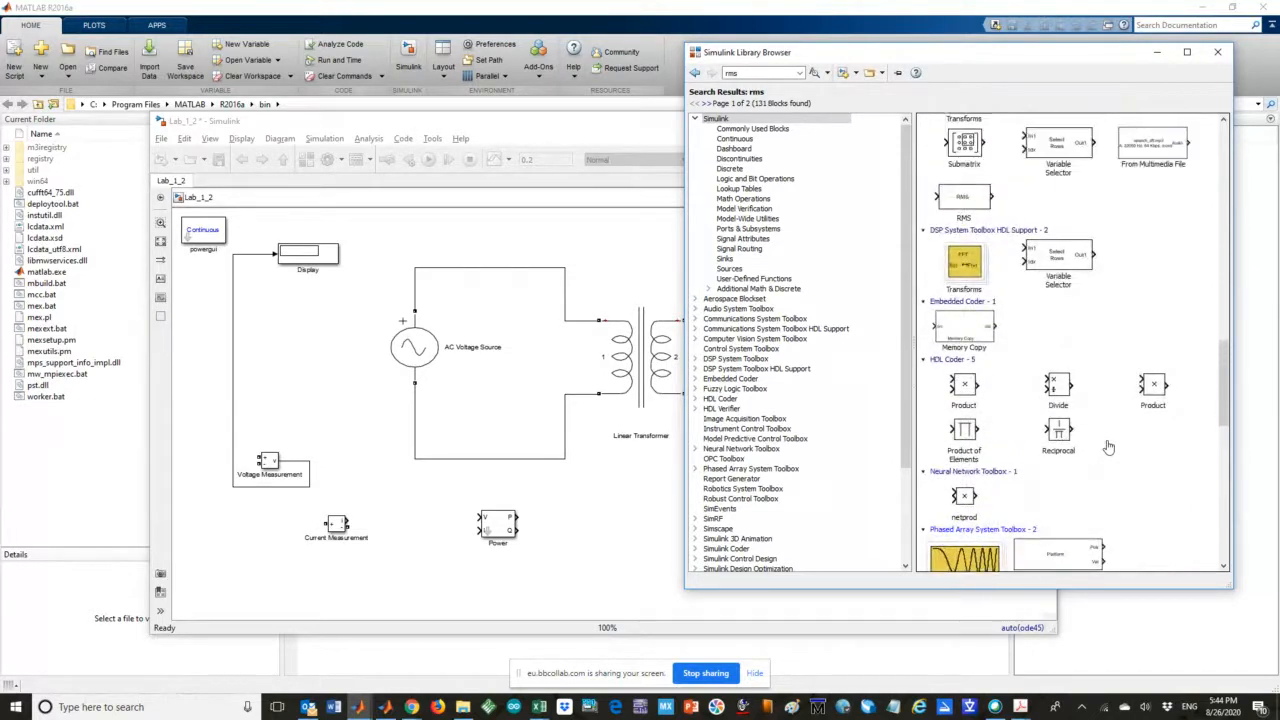
pyautogui.scroll(2, 1108, 447)
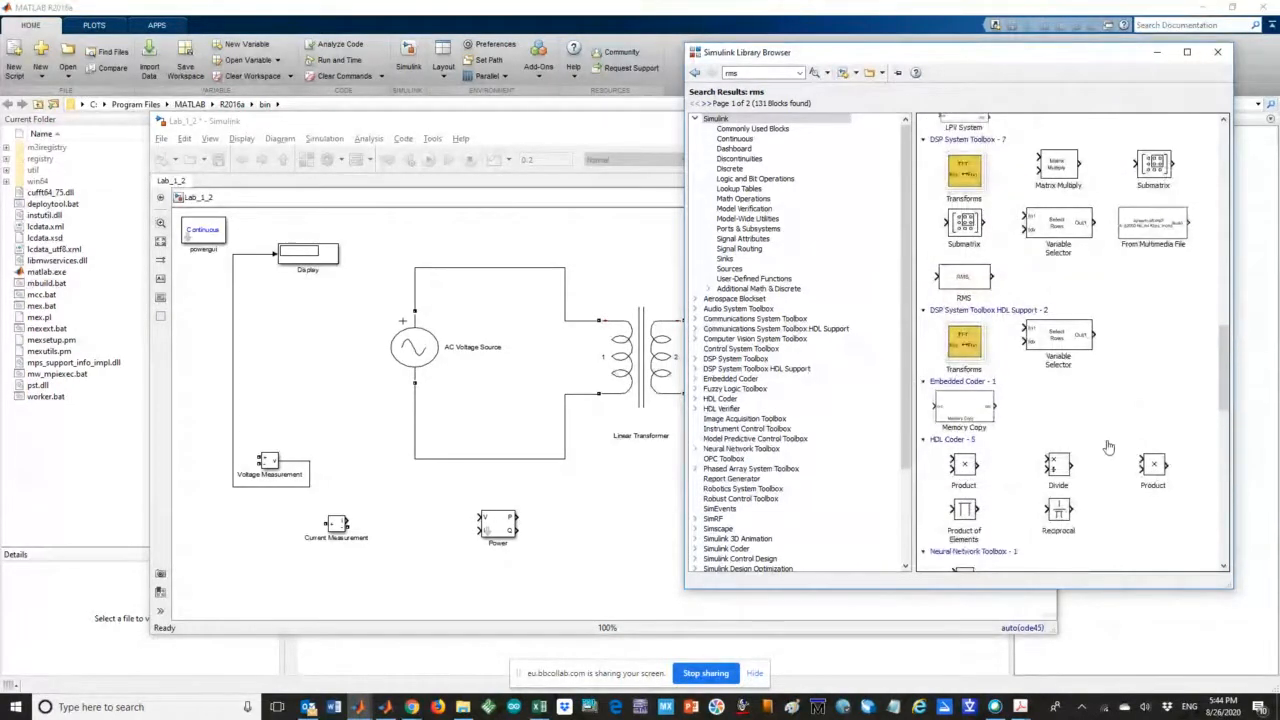
pyautogui.scroll(3, 1108, 447)
pyautogui.moveTo(958, 398); pyautogui.dragTo(577, 572)
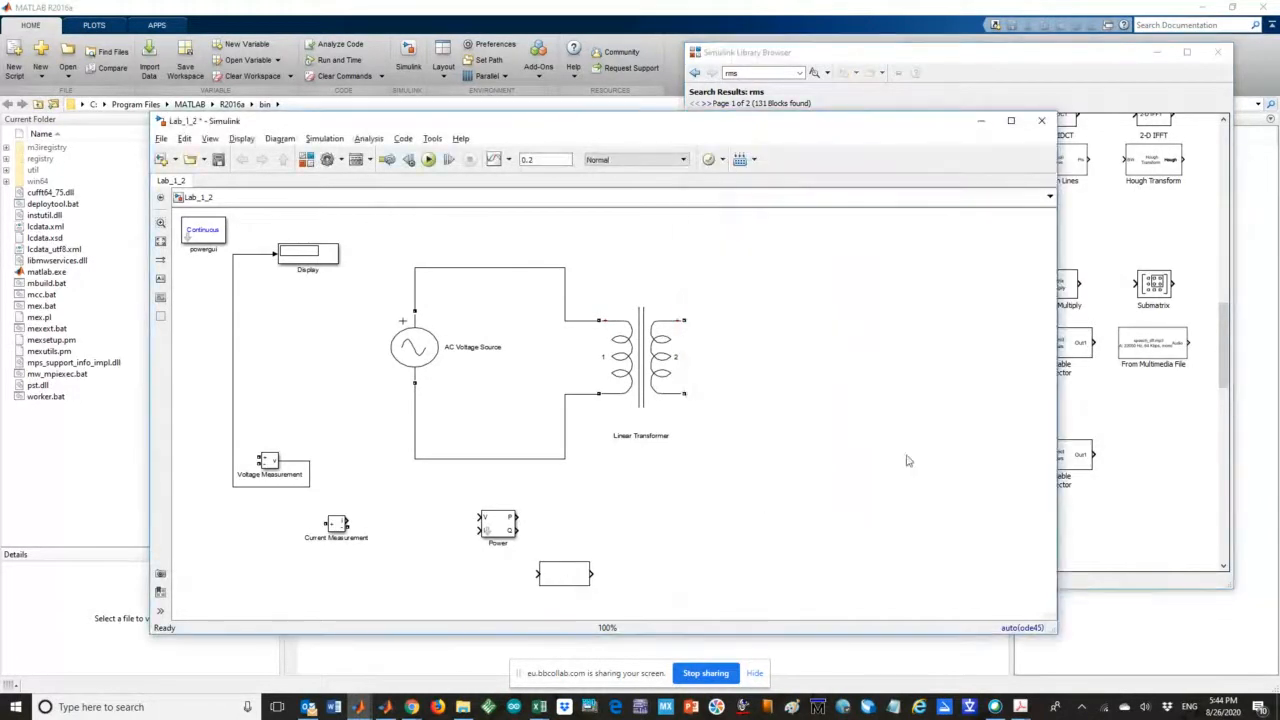
pyautogui.click(1155, 411)
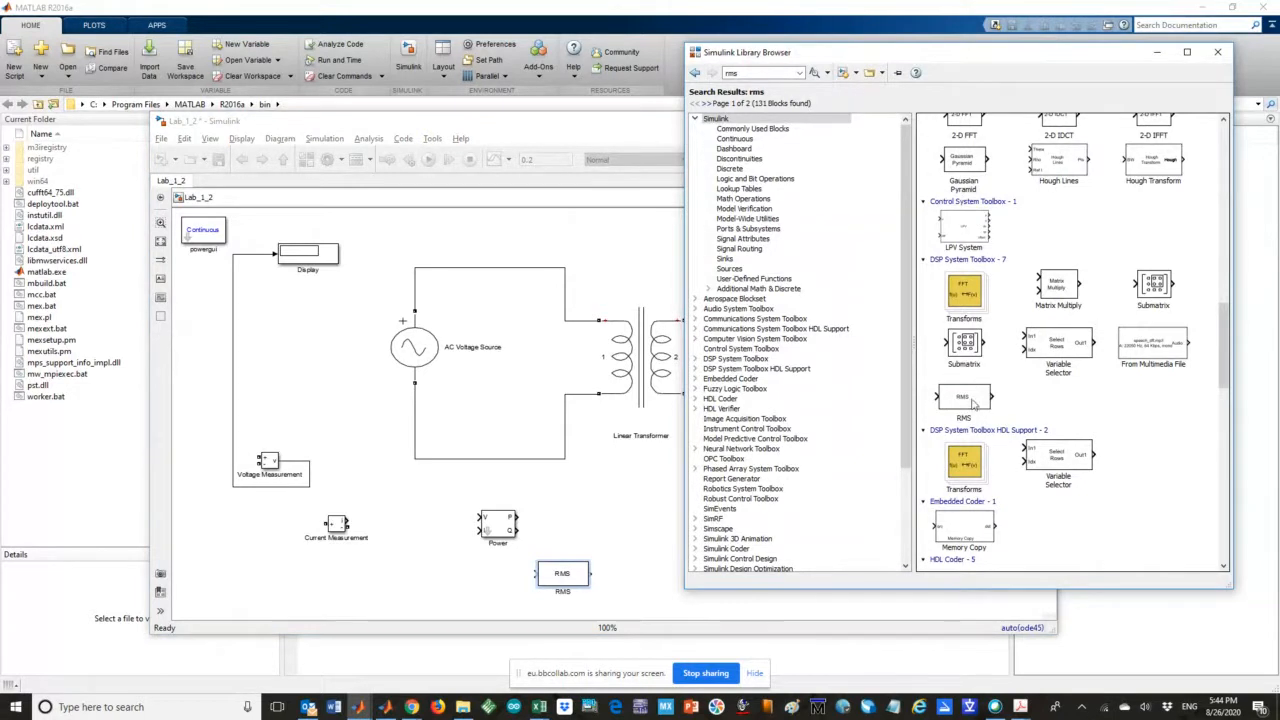
pyautogui.scroll(4, 1077, 380)
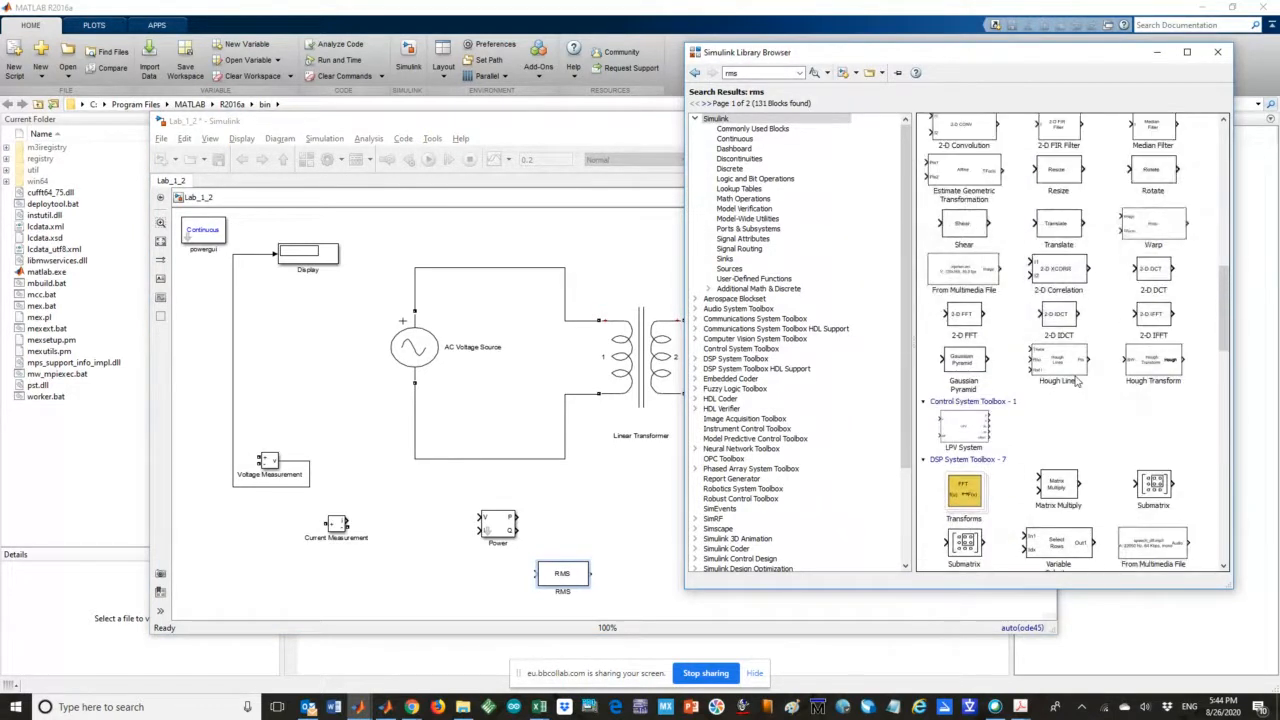
pyautogui.scroll(10, 1077, 380)
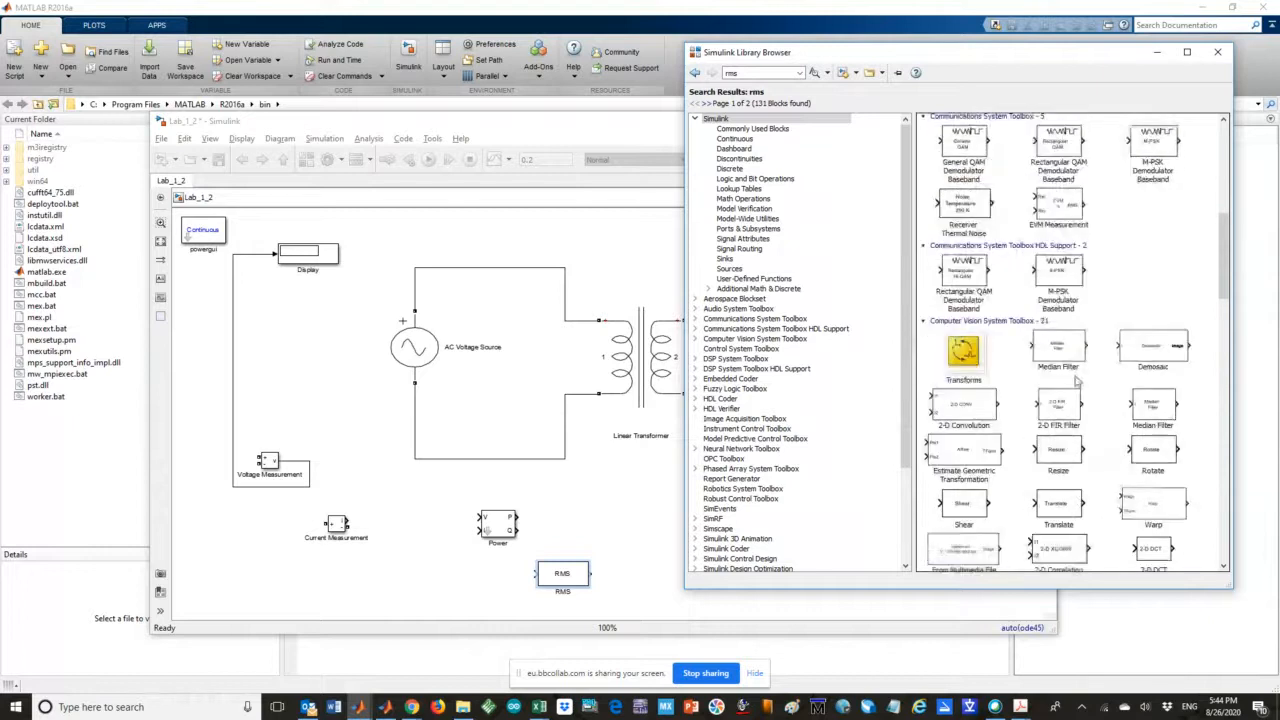
pyautogui.scroll(5, 1076, 380)
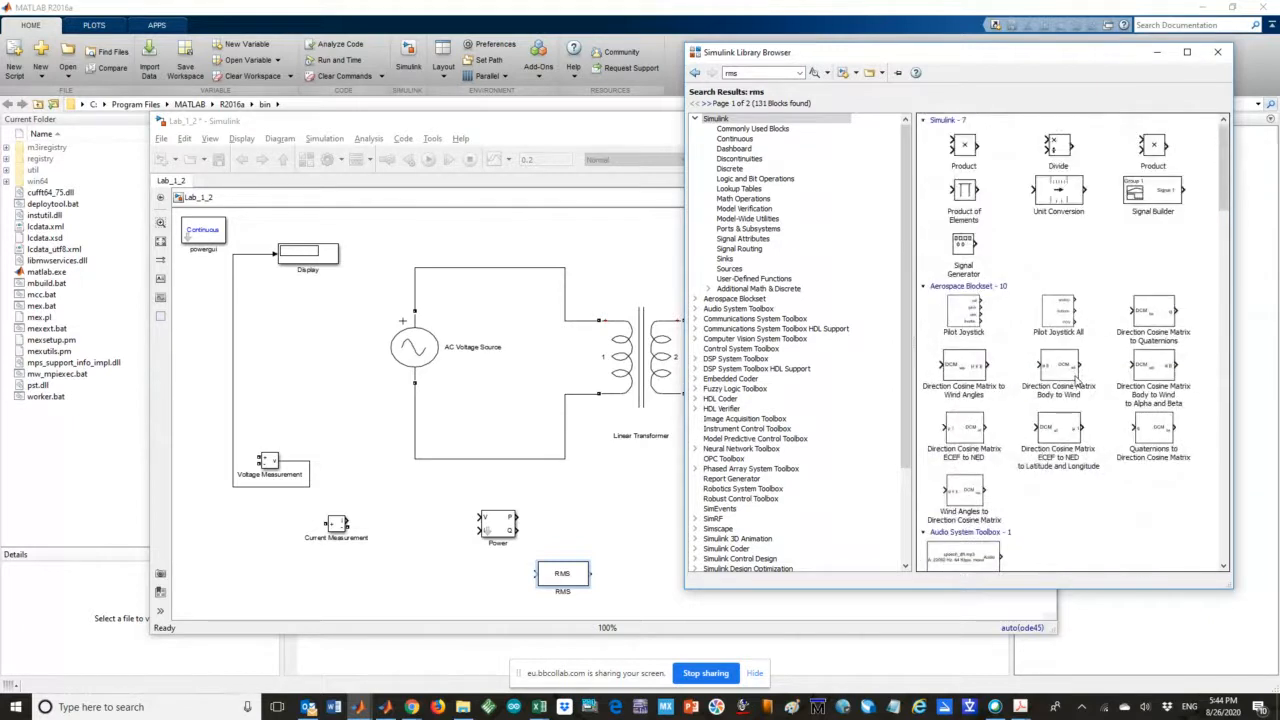
# Delete the signal line between the Voltage Measurement output and the Display block
pyautogui.click(629, 272)
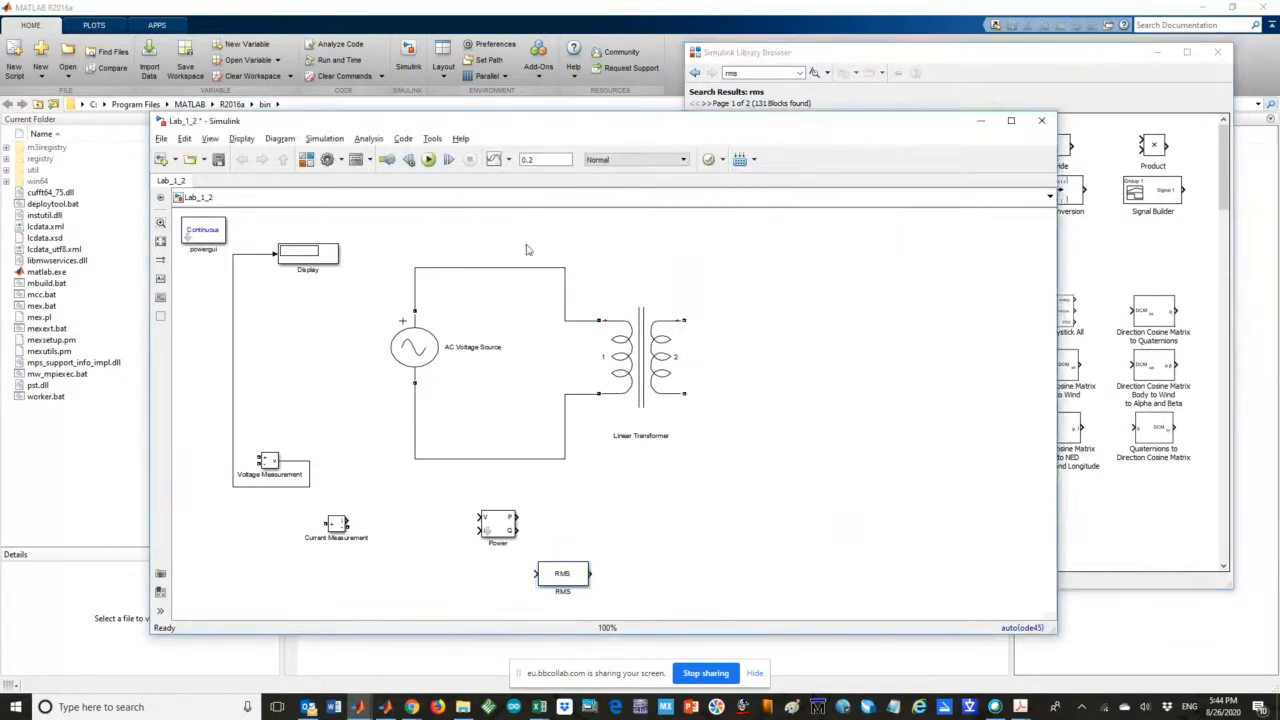
pyautogui.click(269, 488)
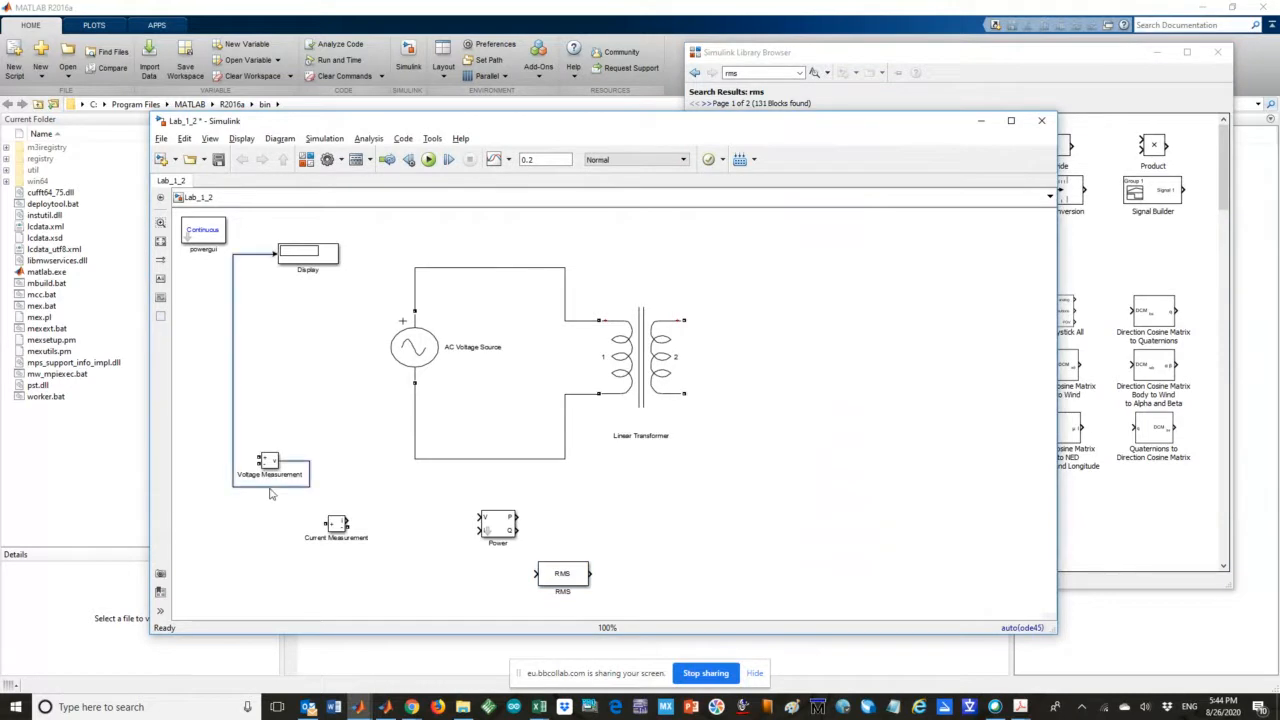
pyautogui.press('Delete')
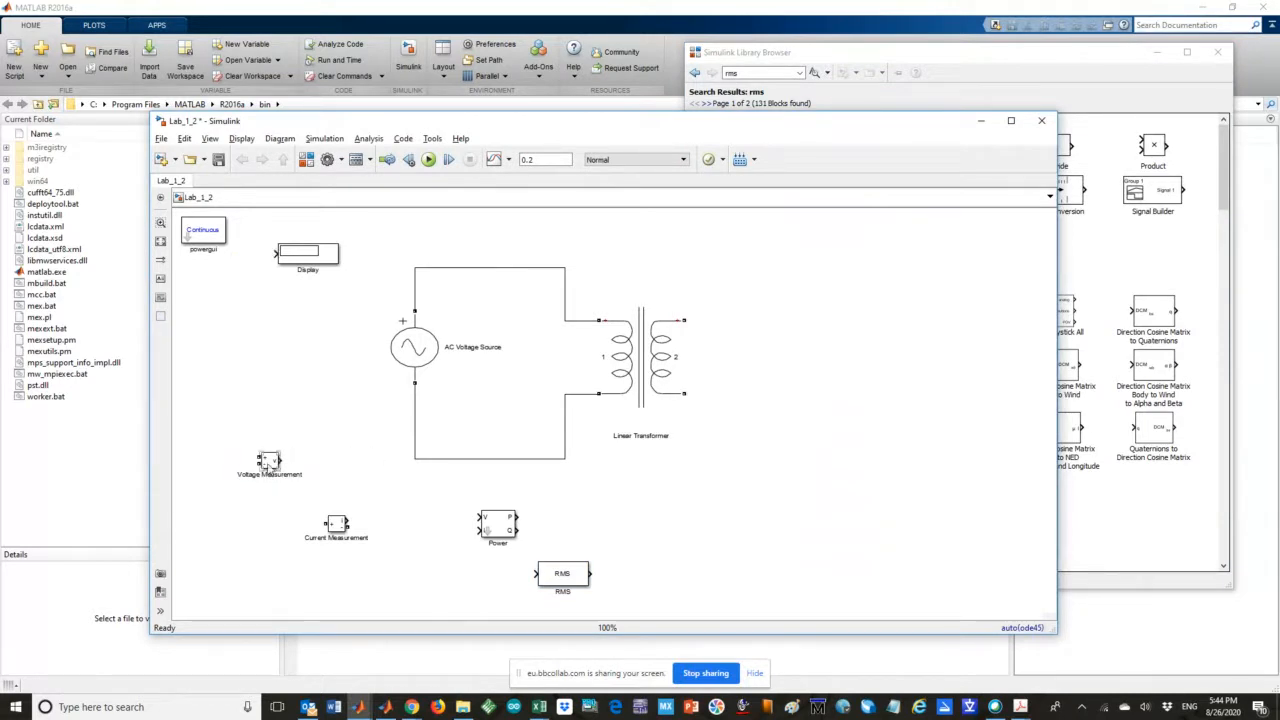
# Place the Voltage Measurement block beside the transformer primary and wire its + and − inputs to the upper and lower source lines
pyautogui.moveTo(268, 463); pyautogui.dragTo(553, 360)
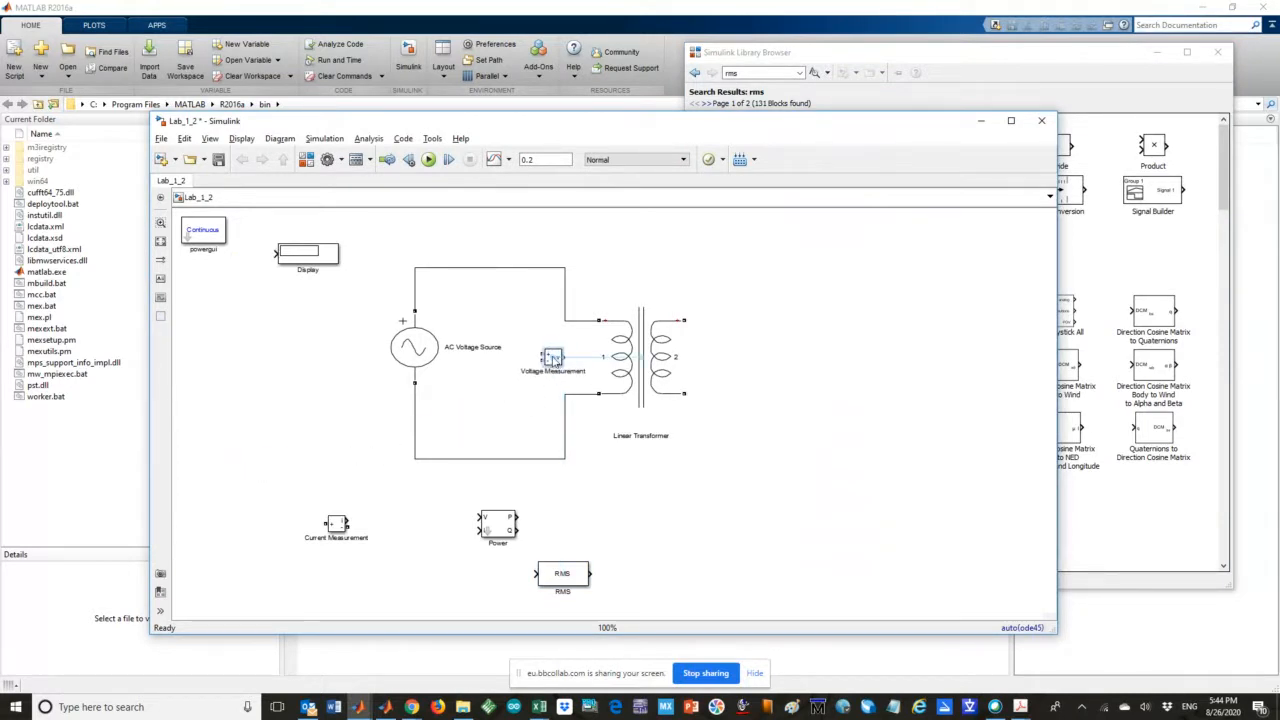
pyautogui.click(535, 413)
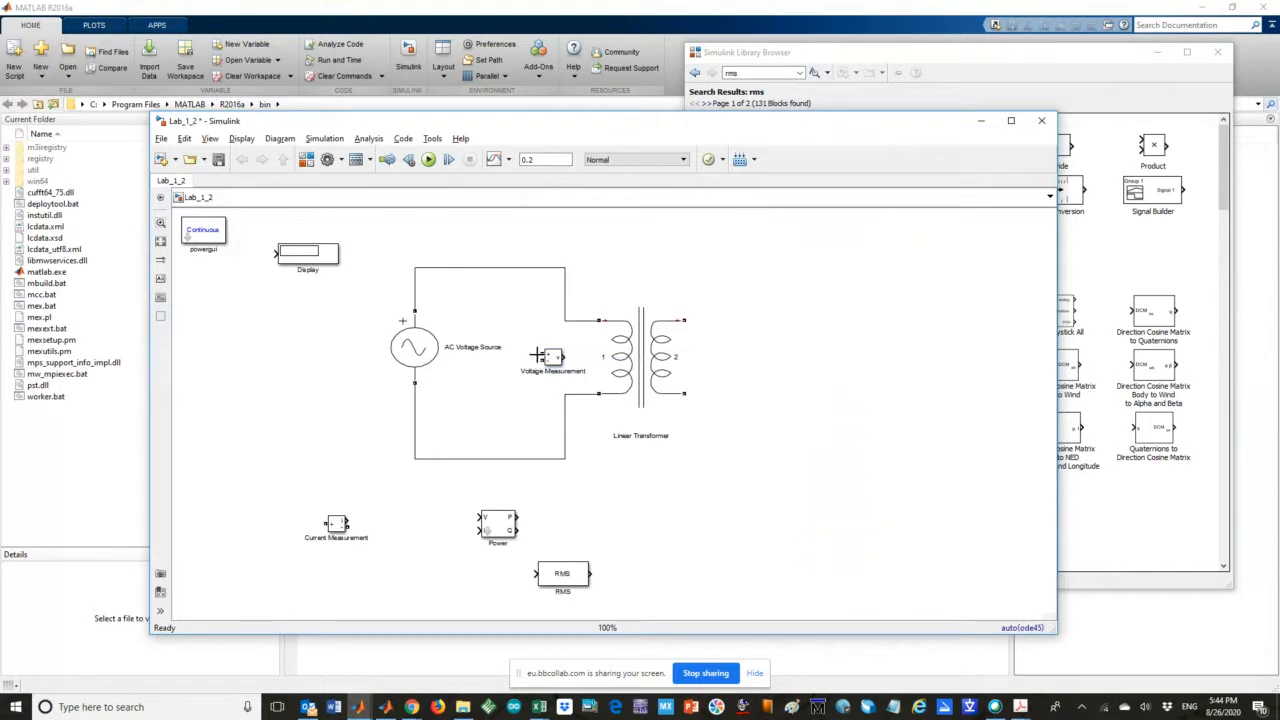
pyautogui.moveTo(542, 354); pyautogui.dragTo(528, 267)
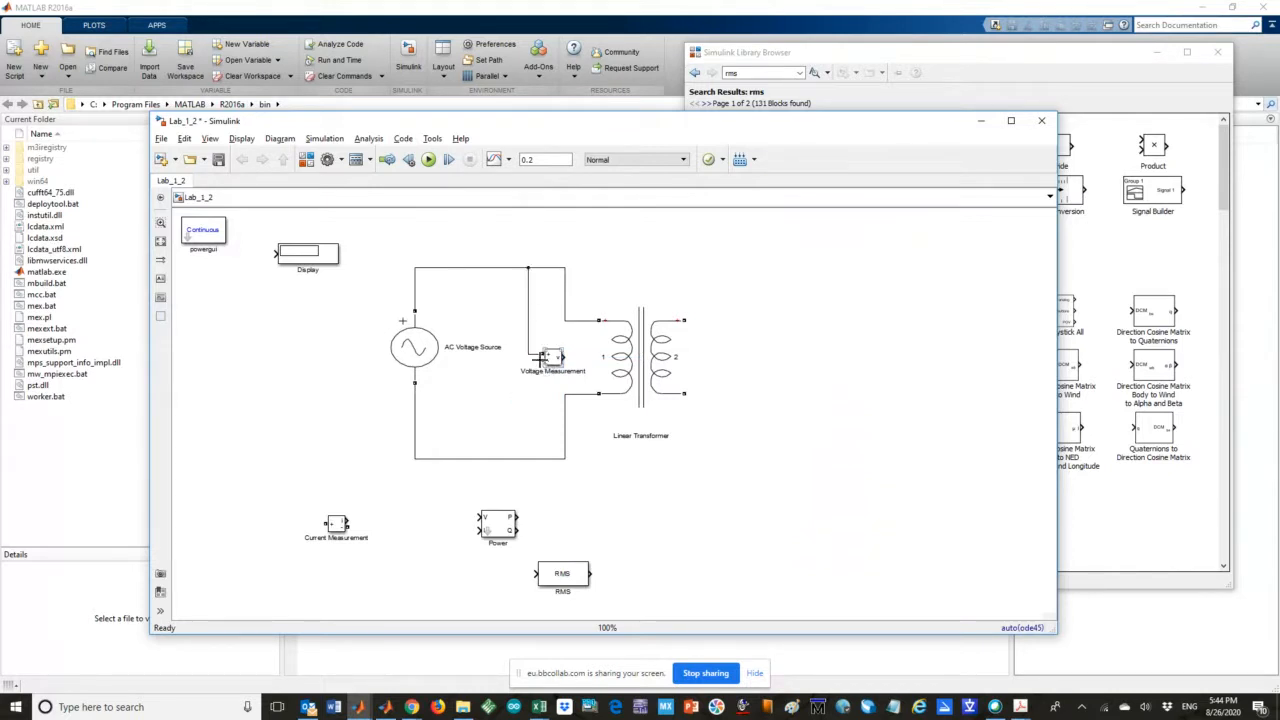
pyautogui.moveTo(545, 358); pyautogui.dragTo(504, 458)
# Inspect the RMS block's parameters and the choices for finding the RMS value, leaving the settings as they are
pyautogui.click(570, 577)
pyautogui.doubleClick(592, 576)
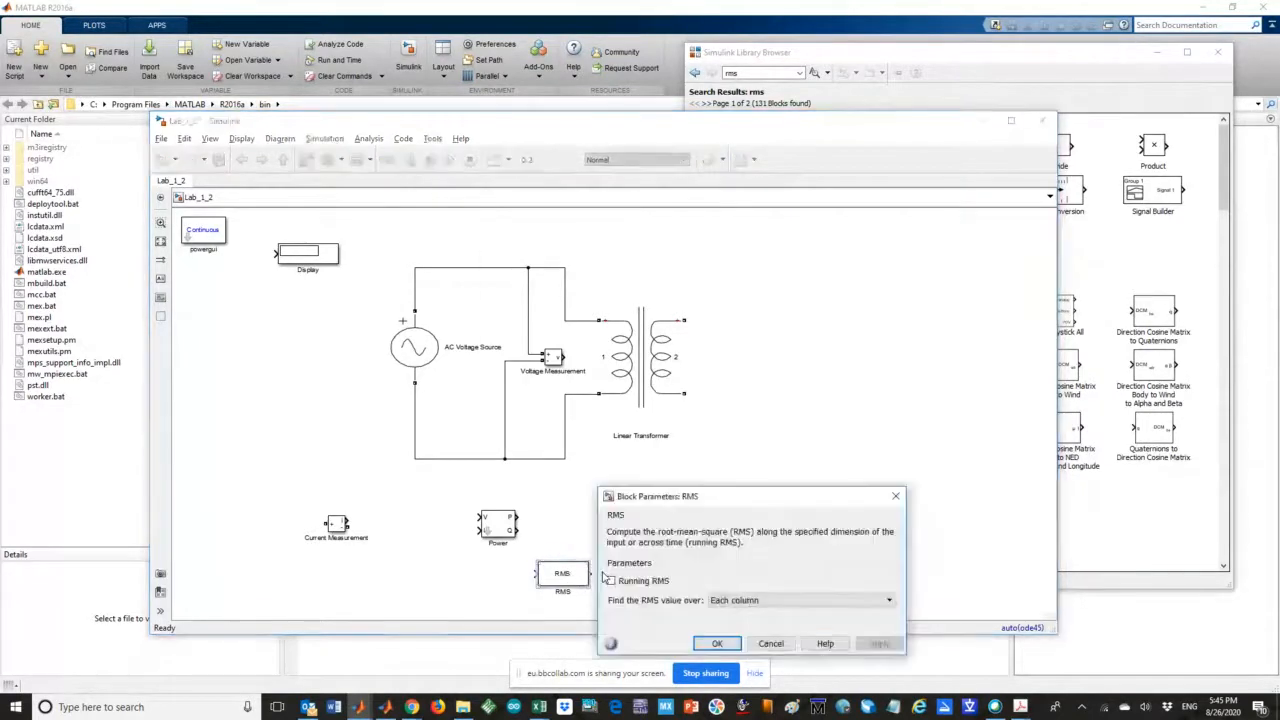
pyautogui.click(768, 602)
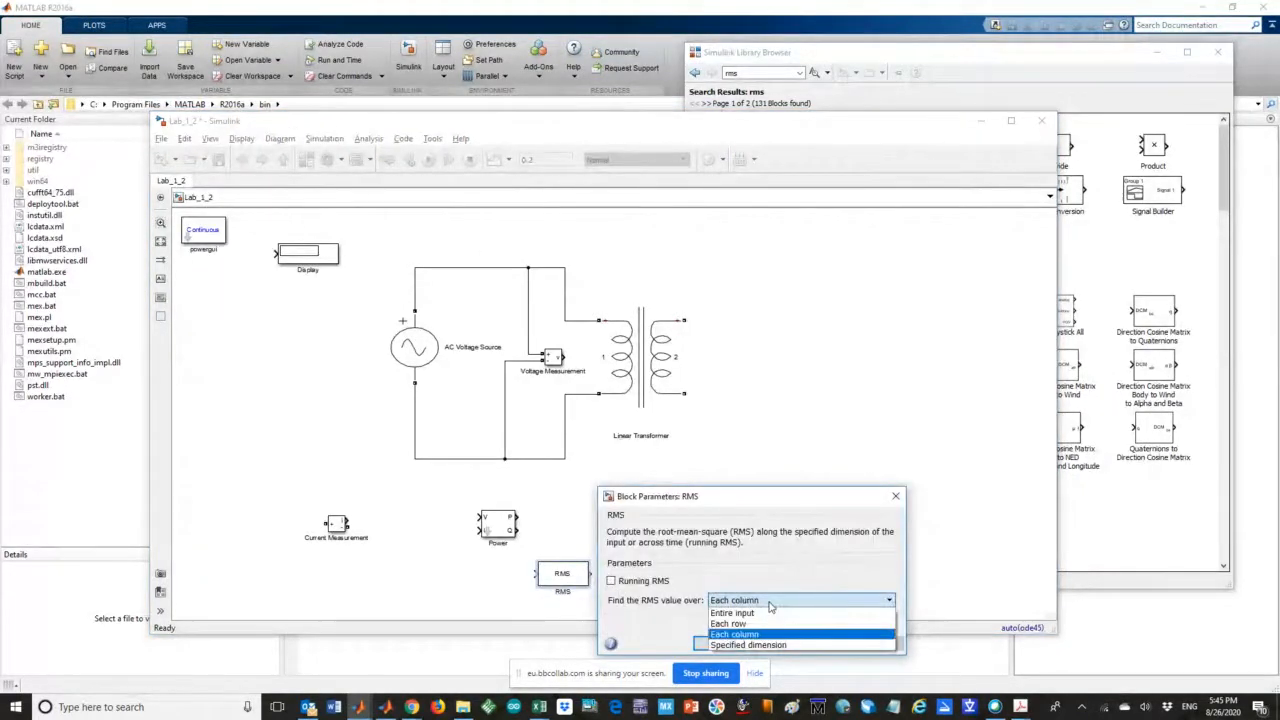
pyautogui.click(895, 496)
pyautogui.click(895, 496)
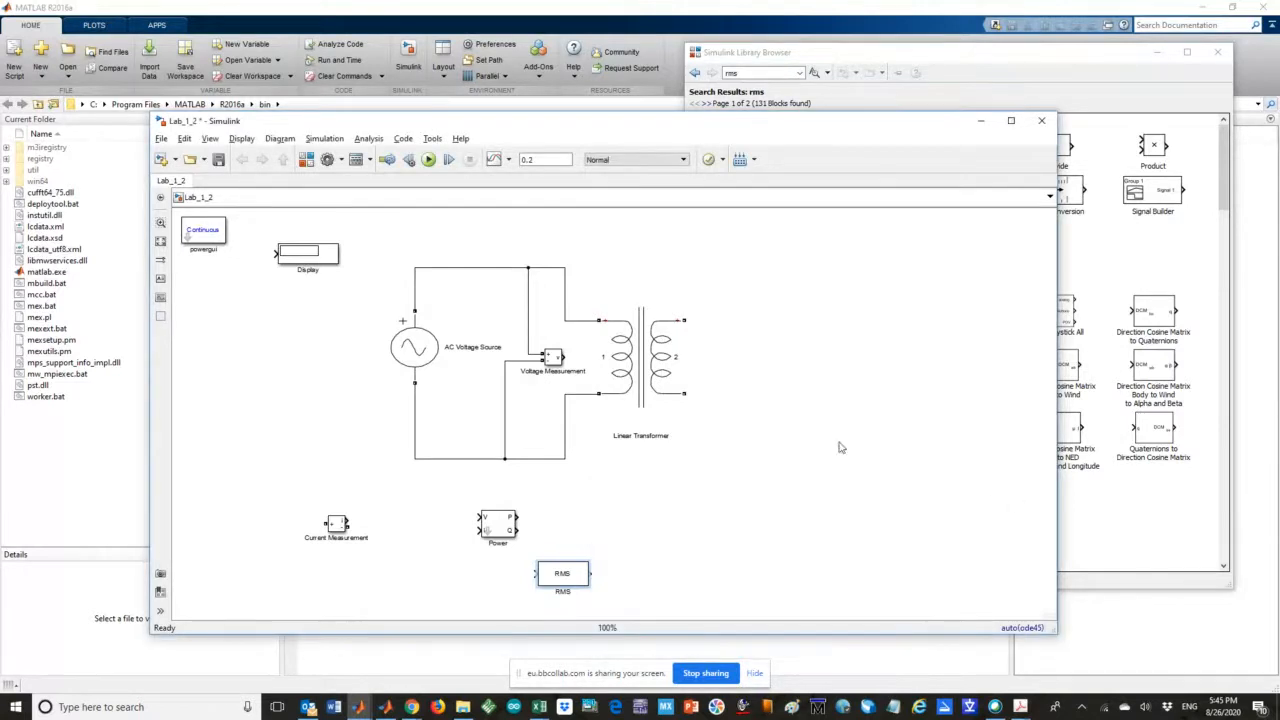
# Look through the Simulink Commonly Used Blocks library
pyautogui.click(838, 440)
pyautogui.click(1141, 270)
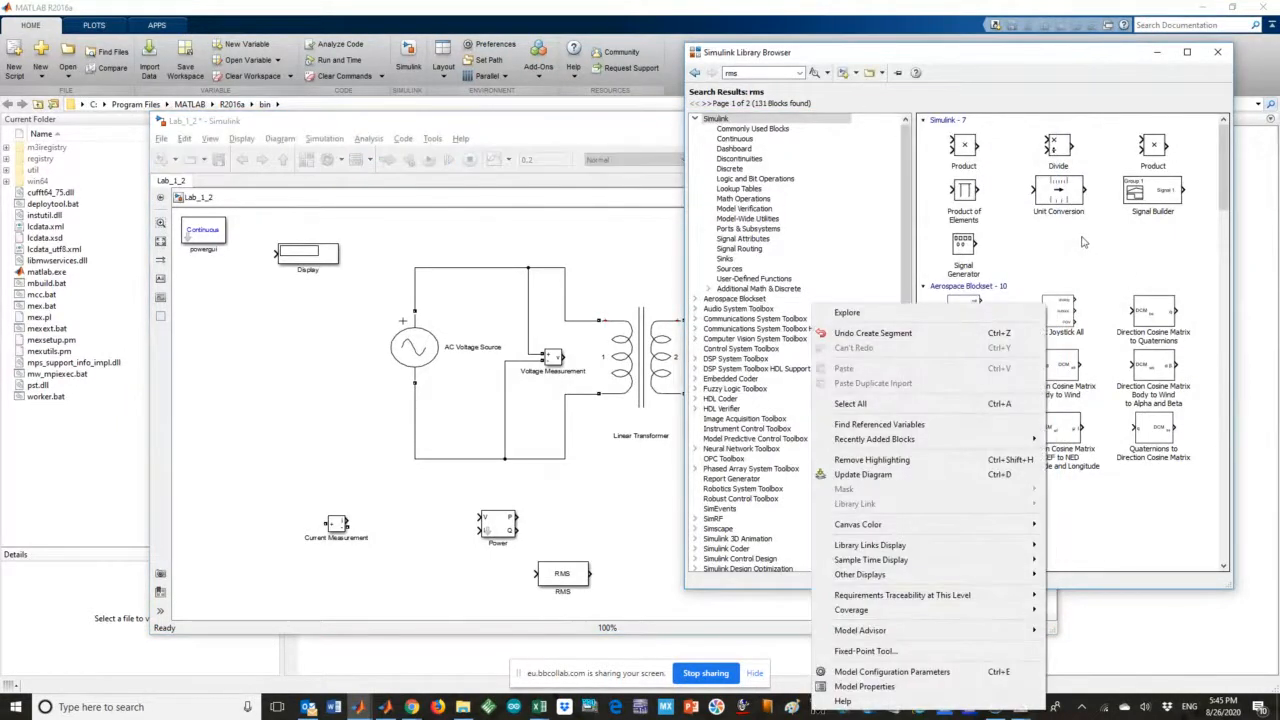
pyautogui.click(1083, 264)
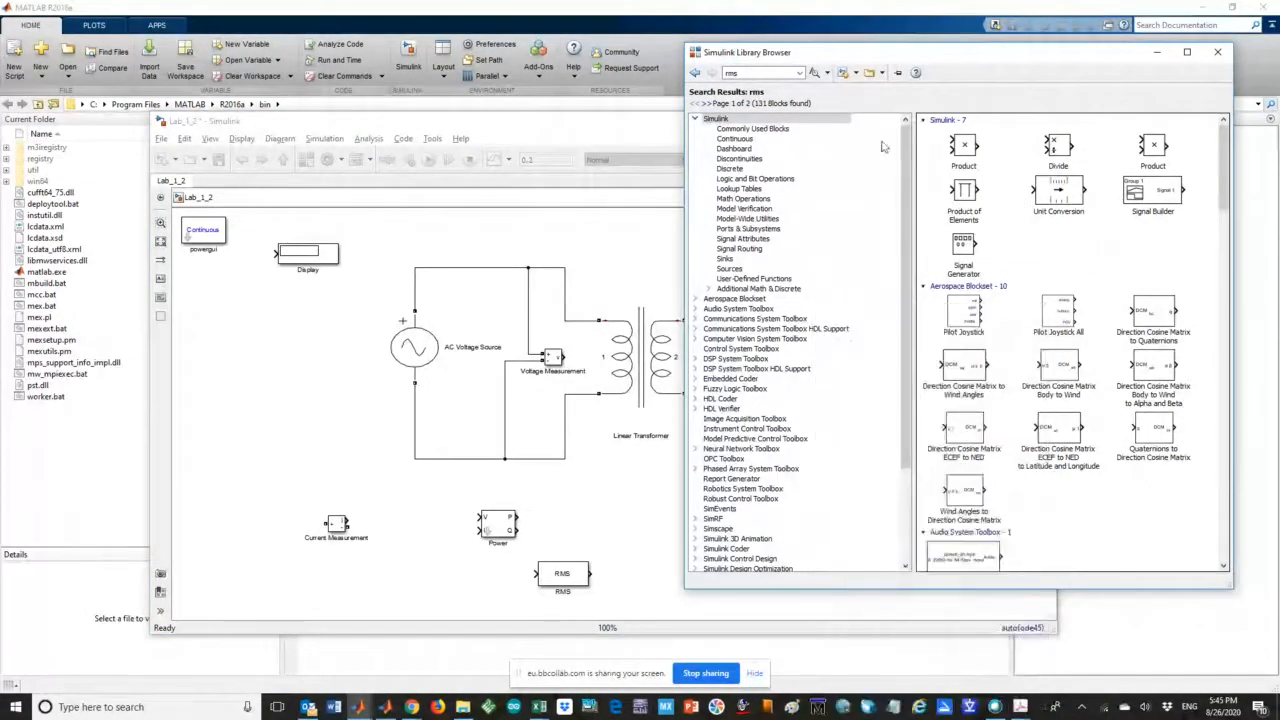
pyautogui.click(826, 129)
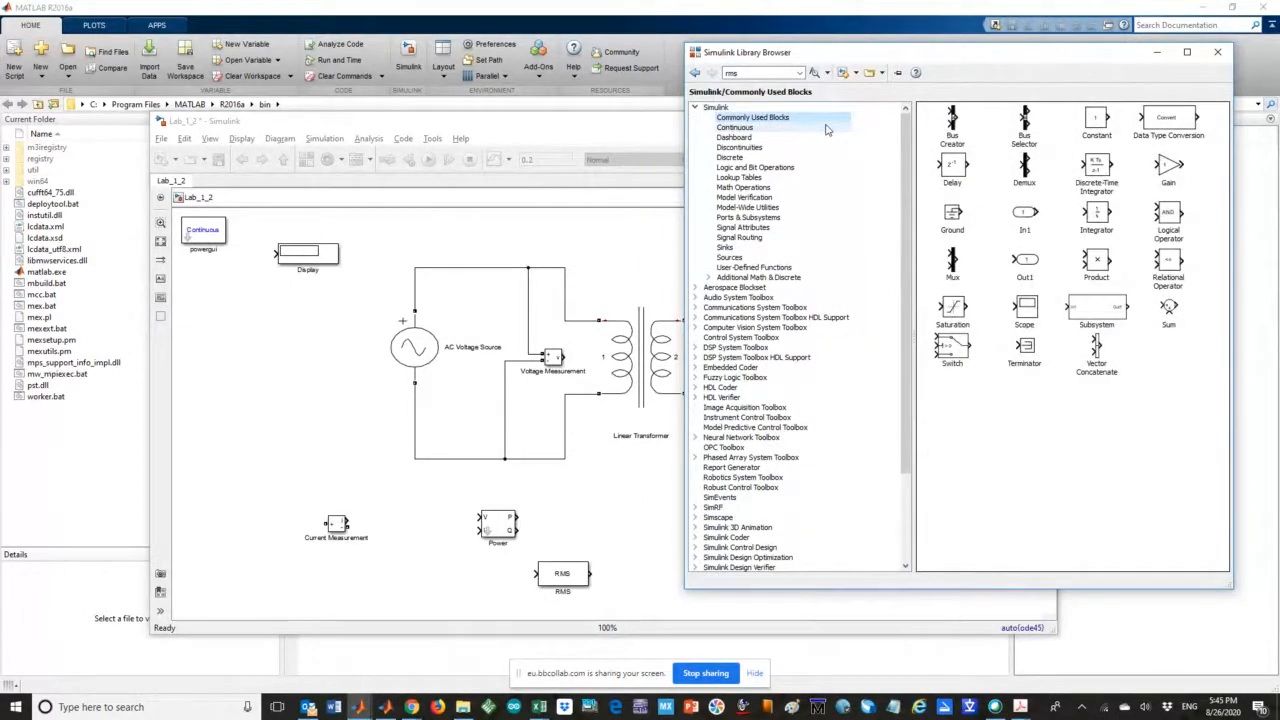
pyautogui.click(586, 274)
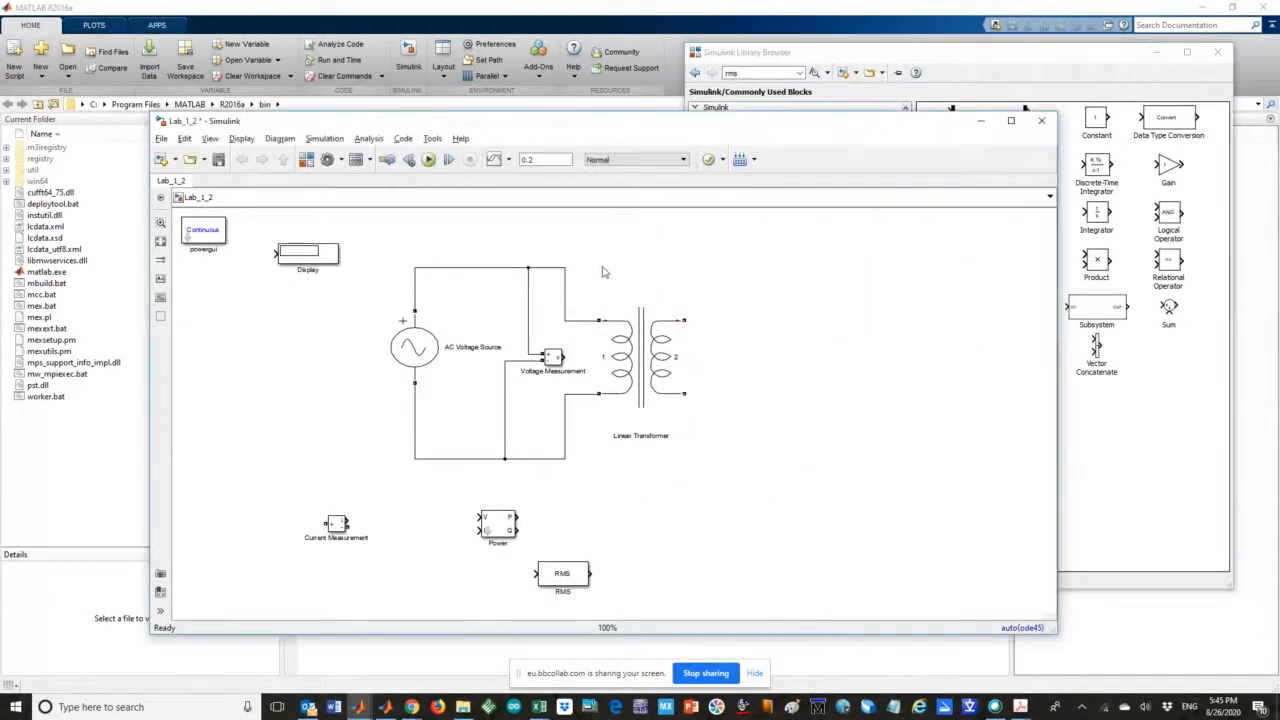
# Try to insert a block by entering "rms" on the empty canvas above the transformer's secondary side, and delete the text
pyautogui.doubleClick(771, 288)
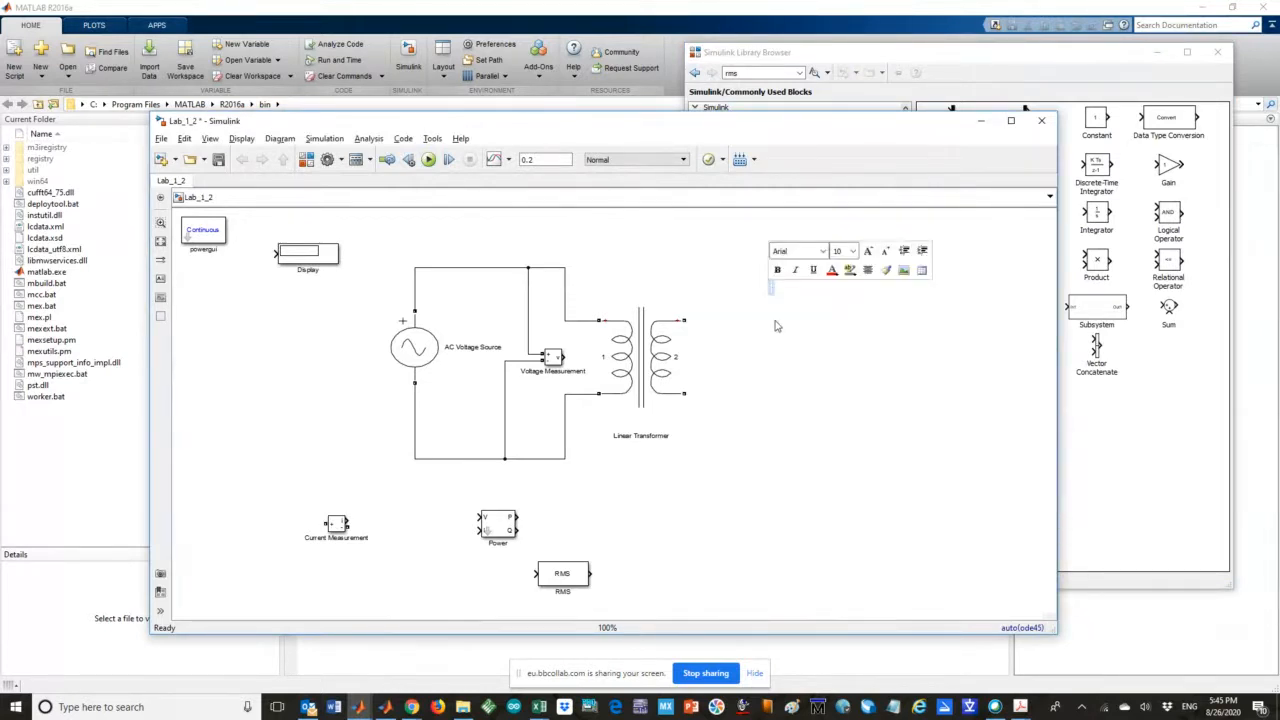
pyautogui.press('Return')
pyautogui.click(781, 348)
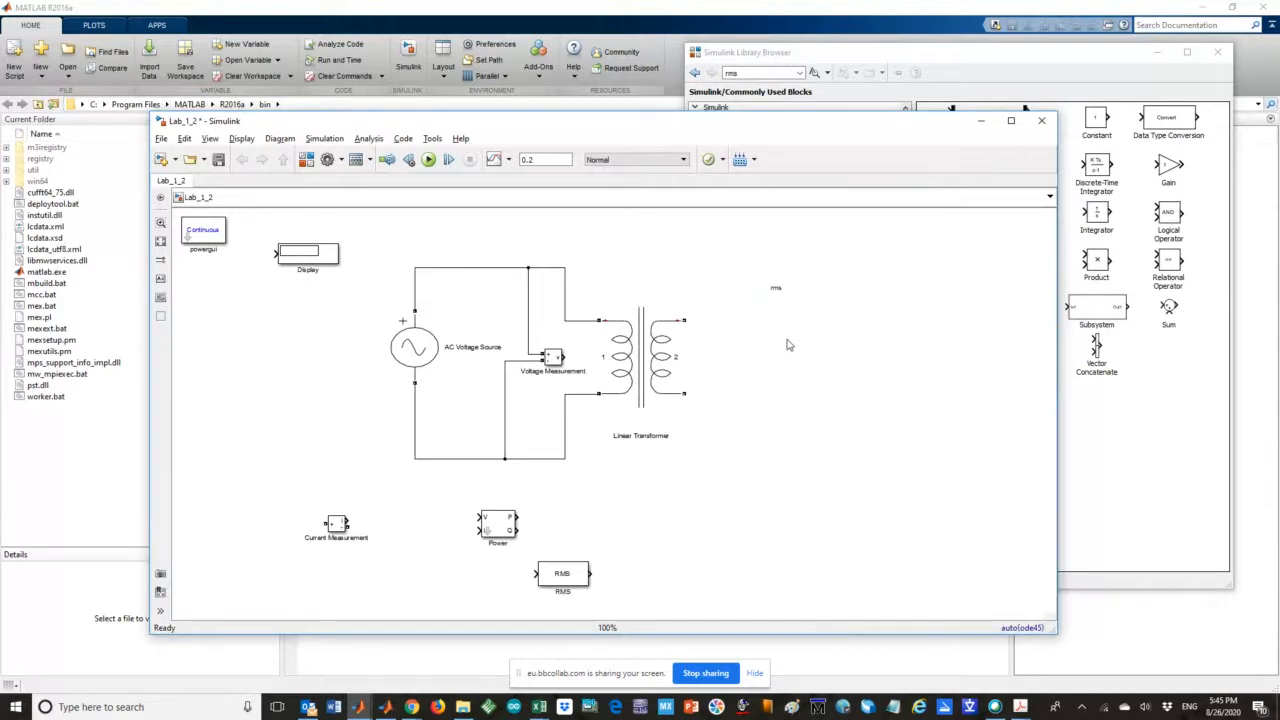
pyautogui.click(778, 290)
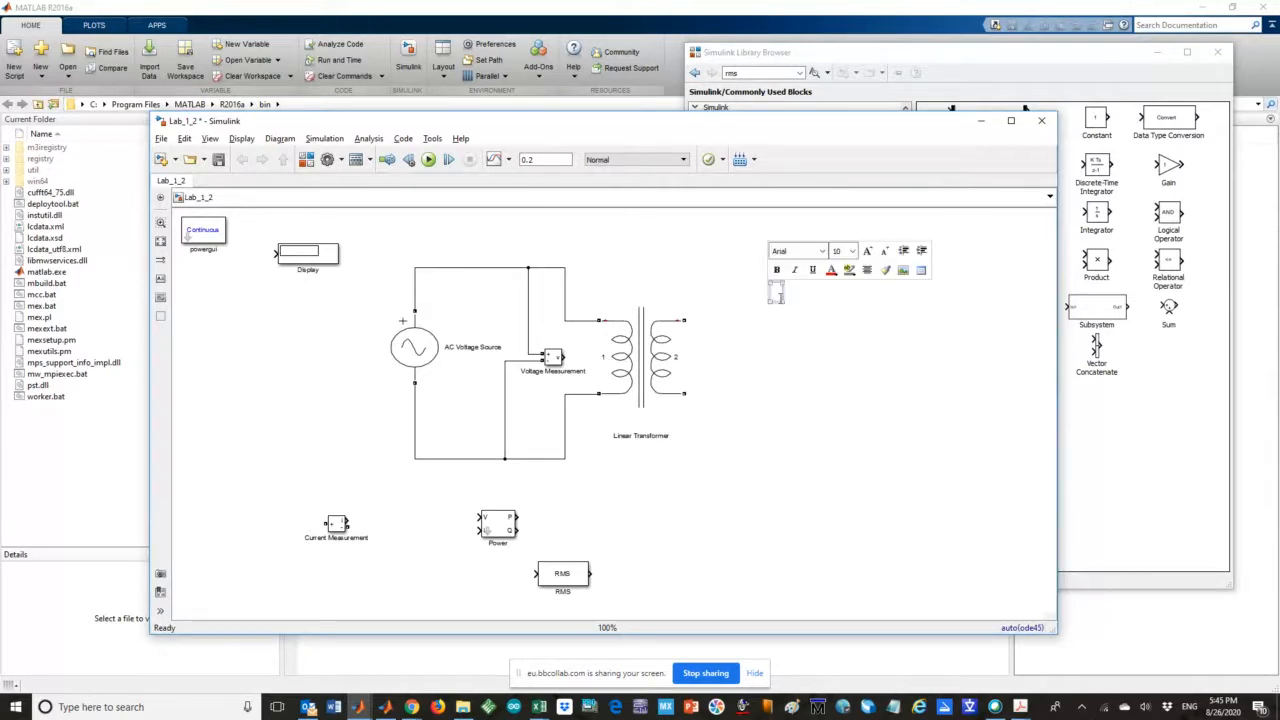
pyautogui.click(800, 305)
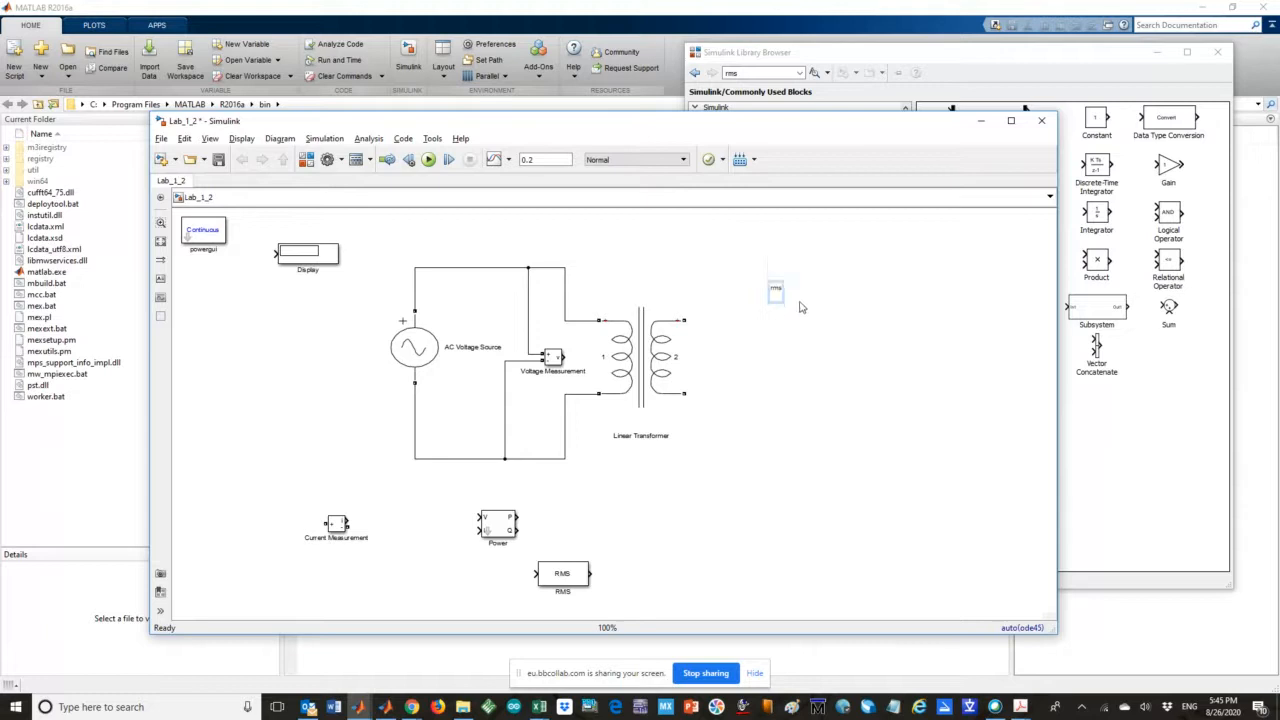
pyautogui.moveTo(824, 338); pyautogui.dragTo(735, 267)
pyautogui.press('Delete')
# Examine the contents of the Lab_1_2 model in the Model Explorer
pyautogui.rightClick(731, 266)
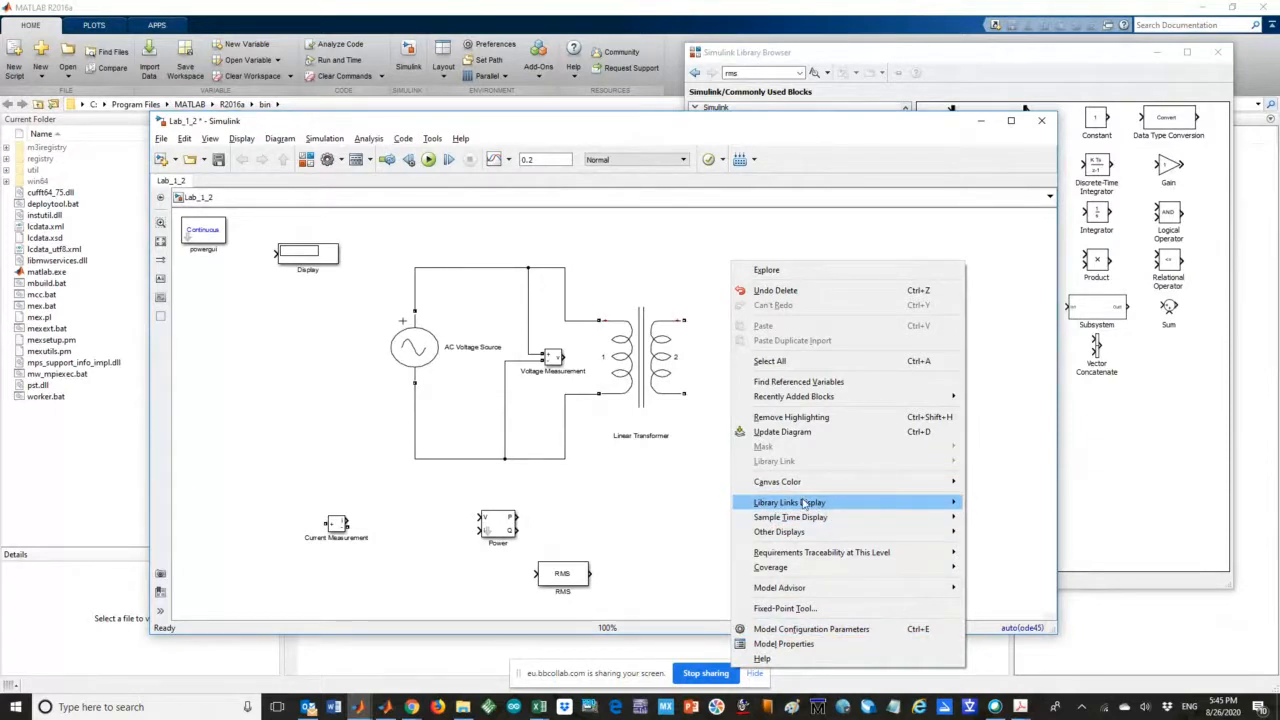
pyautogui.click(688, 222)
pyautogui.rightClick(778, 278)
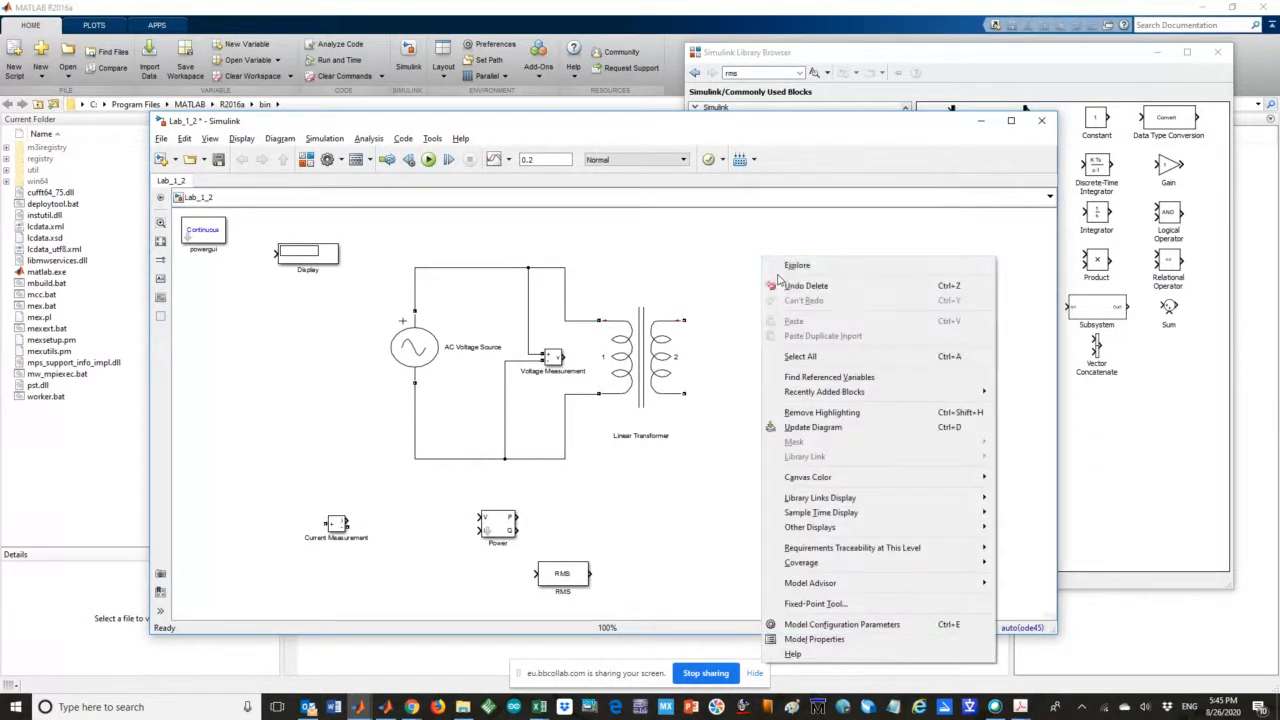
pyautogui.click(829, 283)
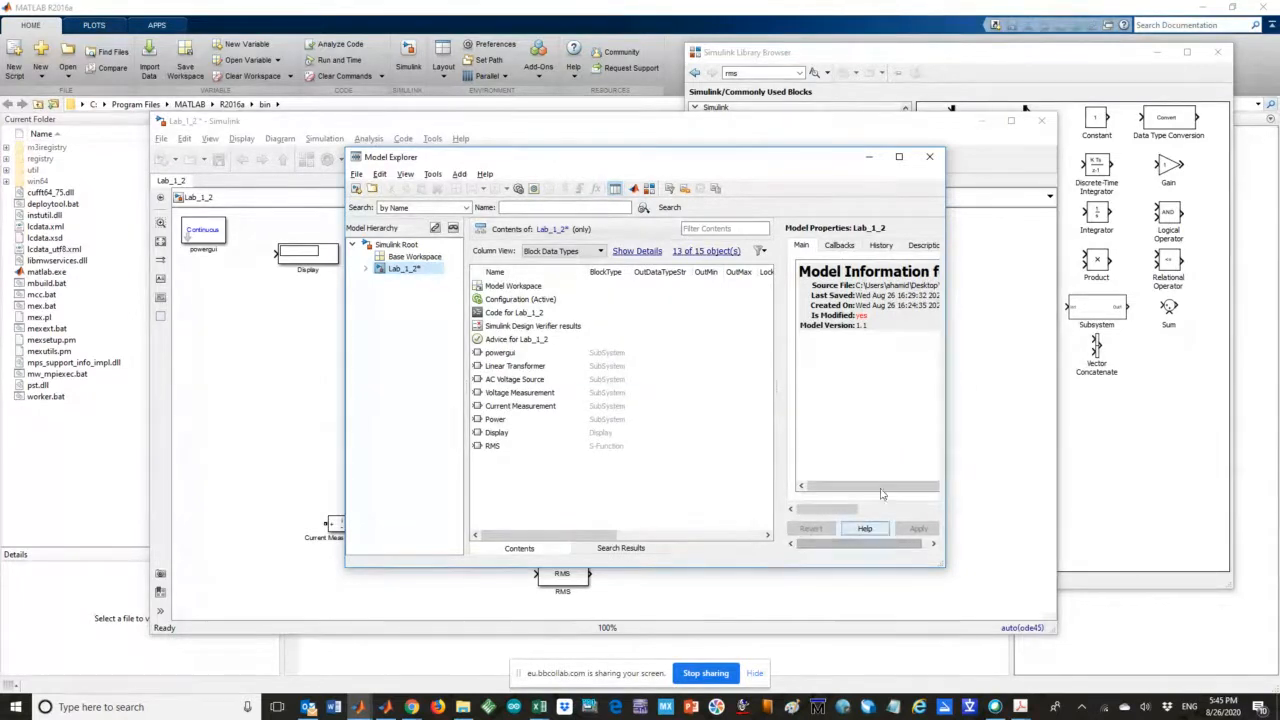
pyautogui.click(932, 160)
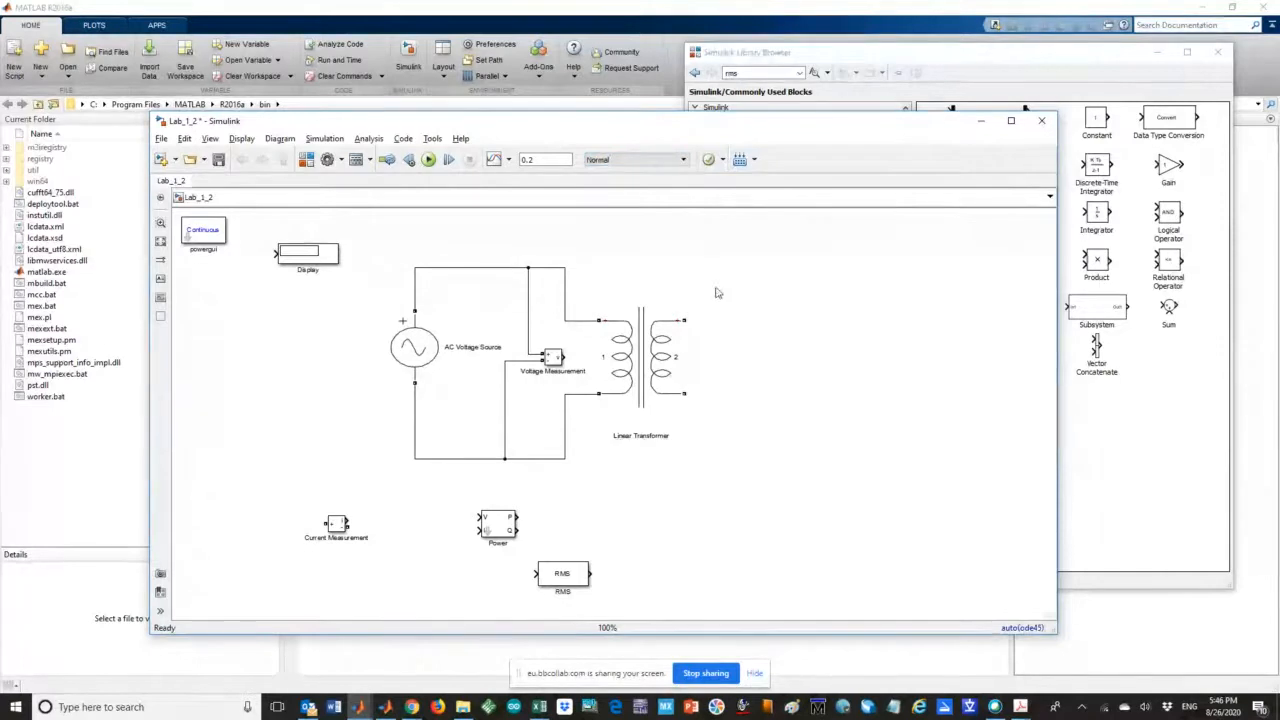
pyautogui.rightClick(722, 247)
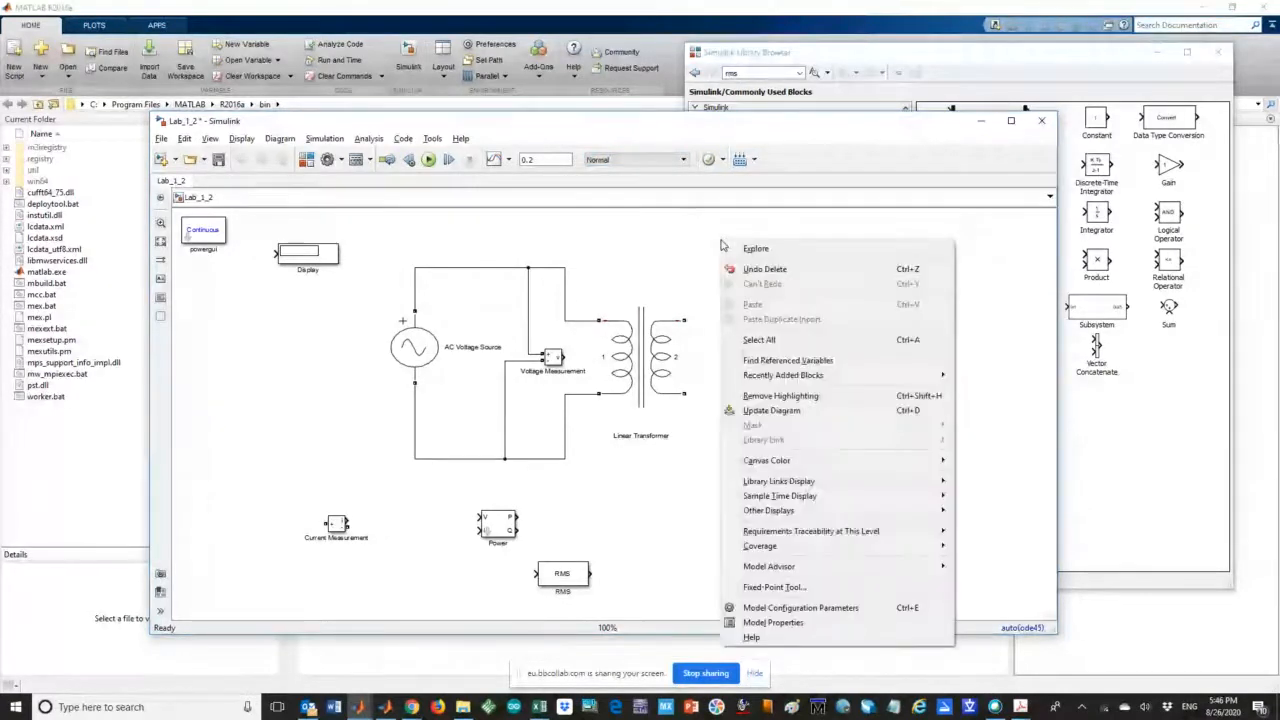
pyautogui.click(677, 241)
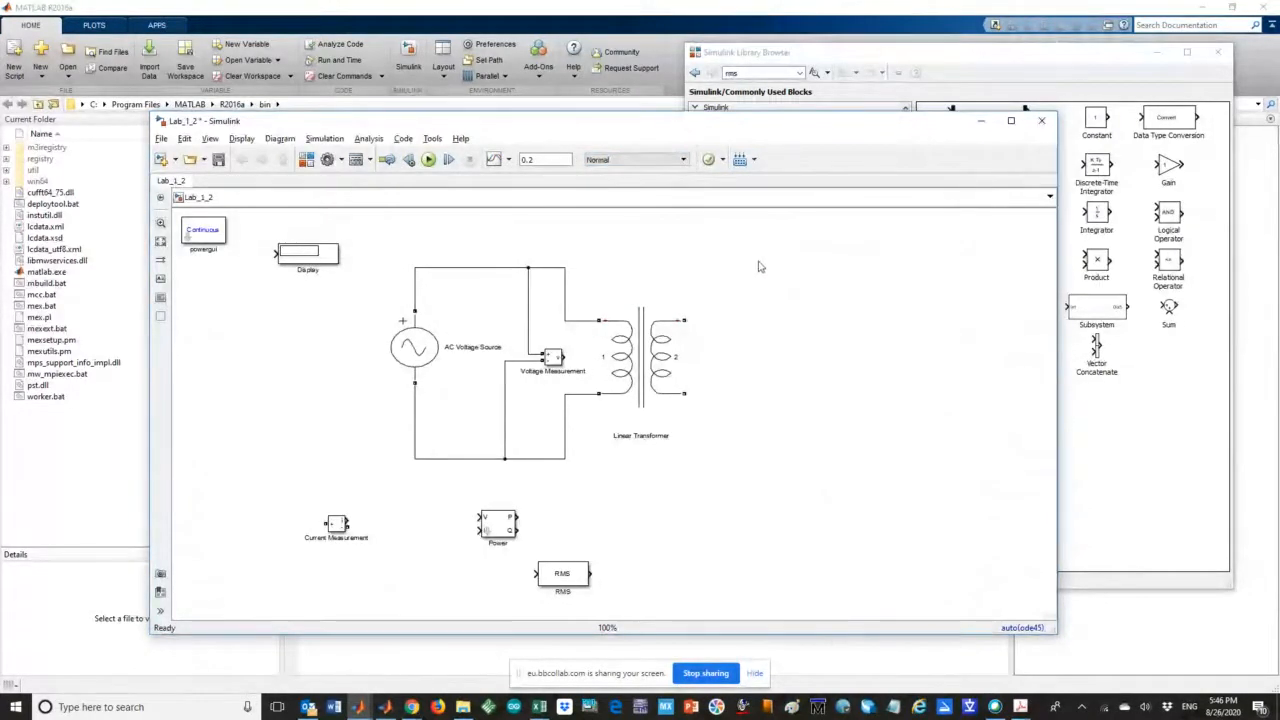
pyautogui.doubleClick(759, 264)
pyautogui.click(757, 287)
# Enlarge the Voltage Measurement block slightly and move the Current Measurement block beneath the AC source's upper line
pyautogui.moveTo(563, 366); pyautogui.dragTo(569, 380)
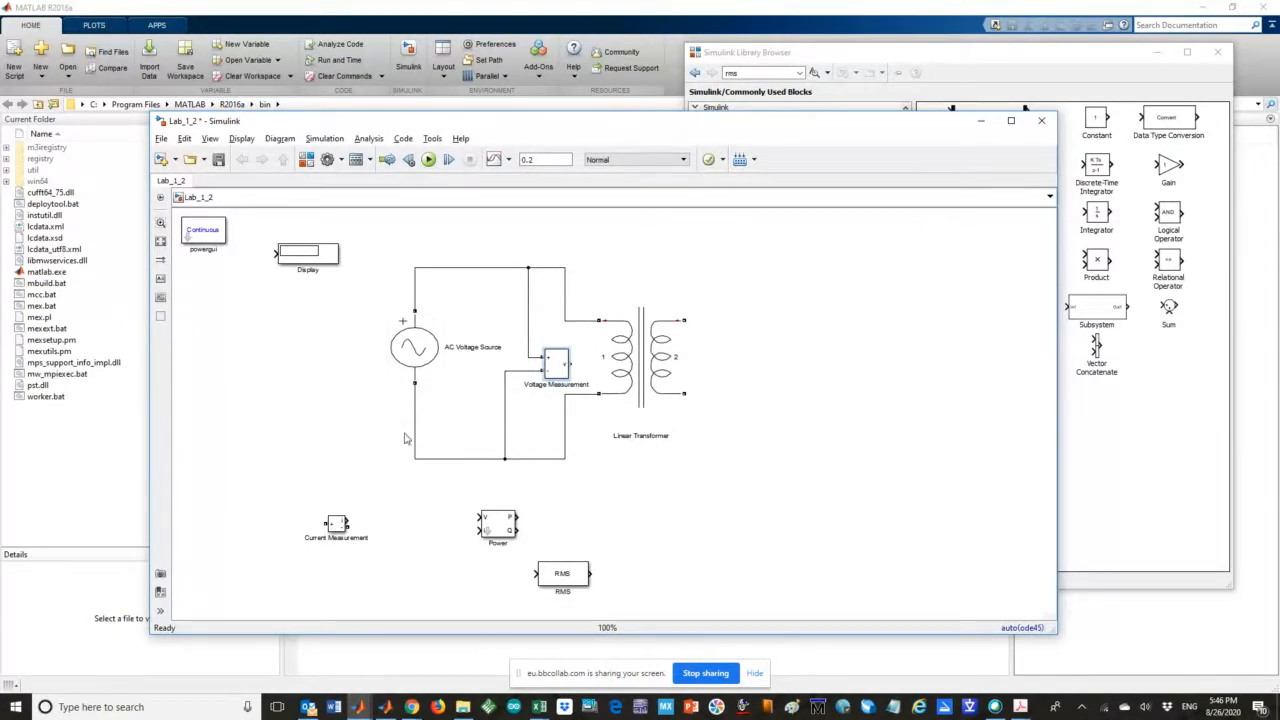
pyautogui.moveTo(333, 526); pyautogui.dragTo(482, 293)
# Delete the line from the AC source's positive terminal and place the enlarged Current Measurement block in that gap
pyautogui.click(471, 269)
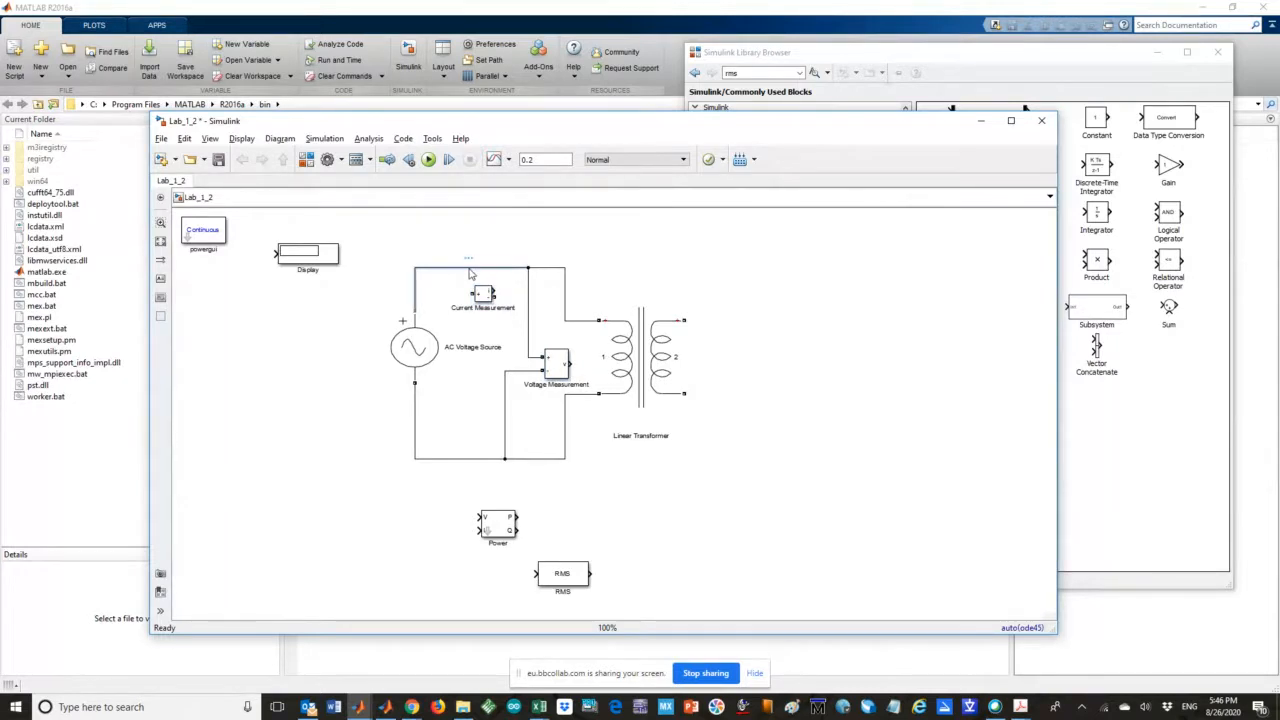
pyautogui.press('Delete')
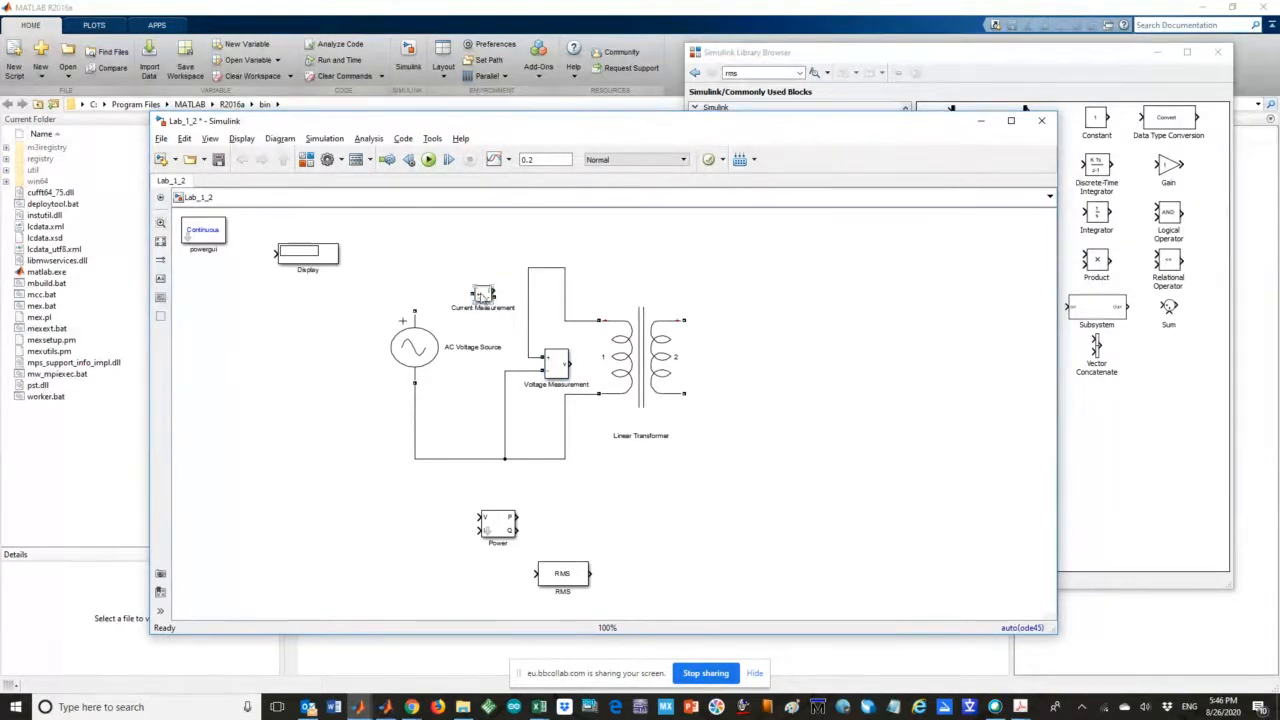
pyautogui.moveTo(482, 295); pyautogui.dragTo(469, 265)
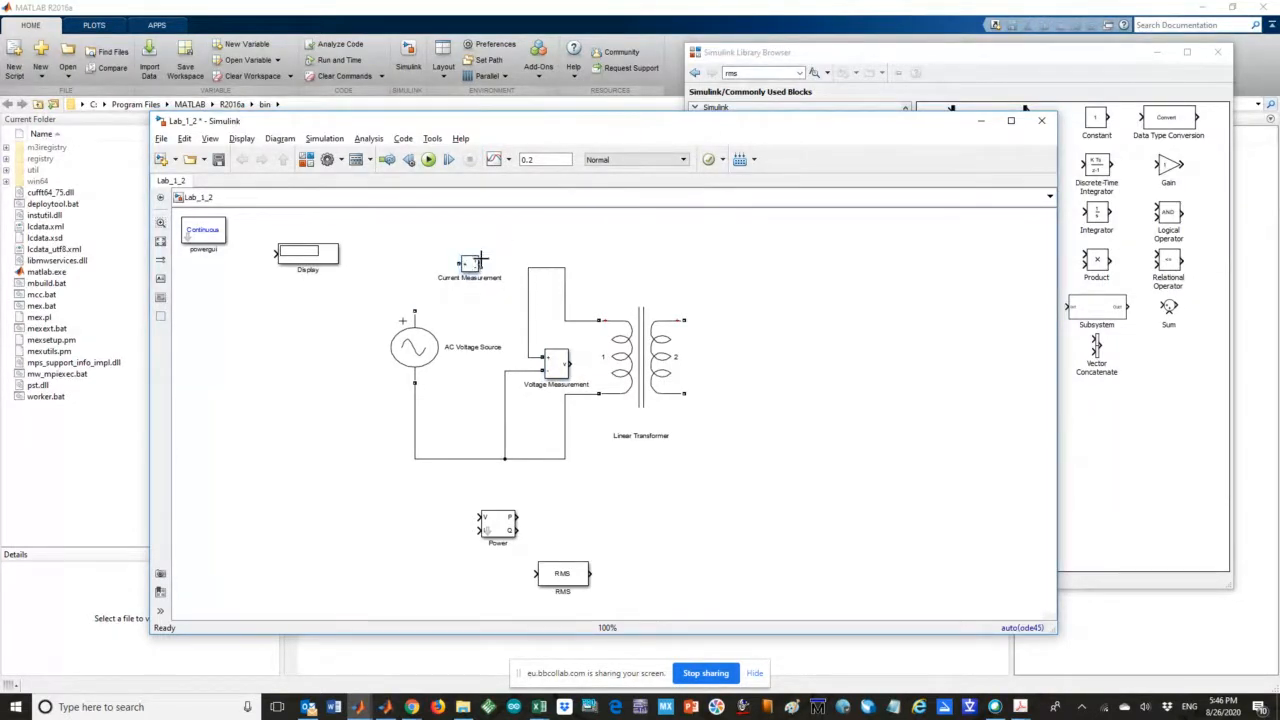
pyautogui.moveTo(480, 272); pyautogui.dragTo(503, 286)
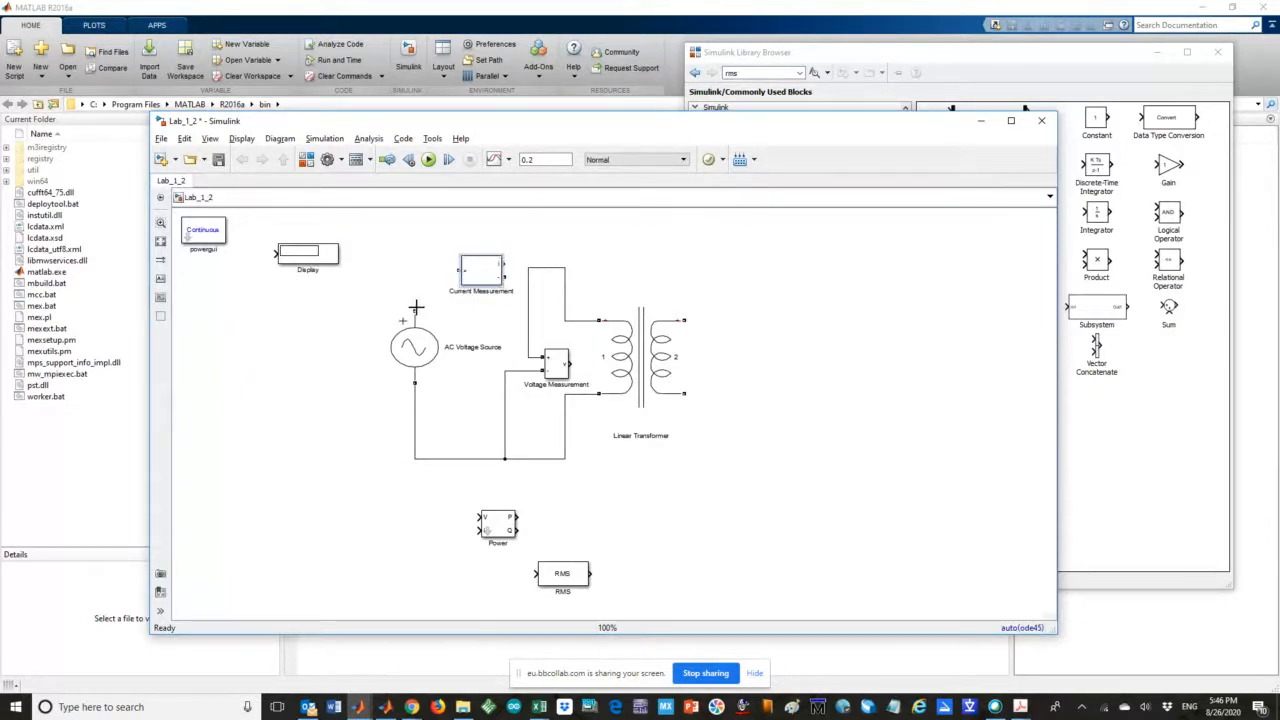
# Wire the Current Measurement block in series between the AC source's positive terminal and the line feeding the Voltage Measurement and transformer primary
pyautogui.moveTo(416, 302); pyautogui.dragTo(459, 268)
pyautogui.moveTo(502, 277); pyautogui.dragTo(545, 278)
pyautogui.click(633, 343)
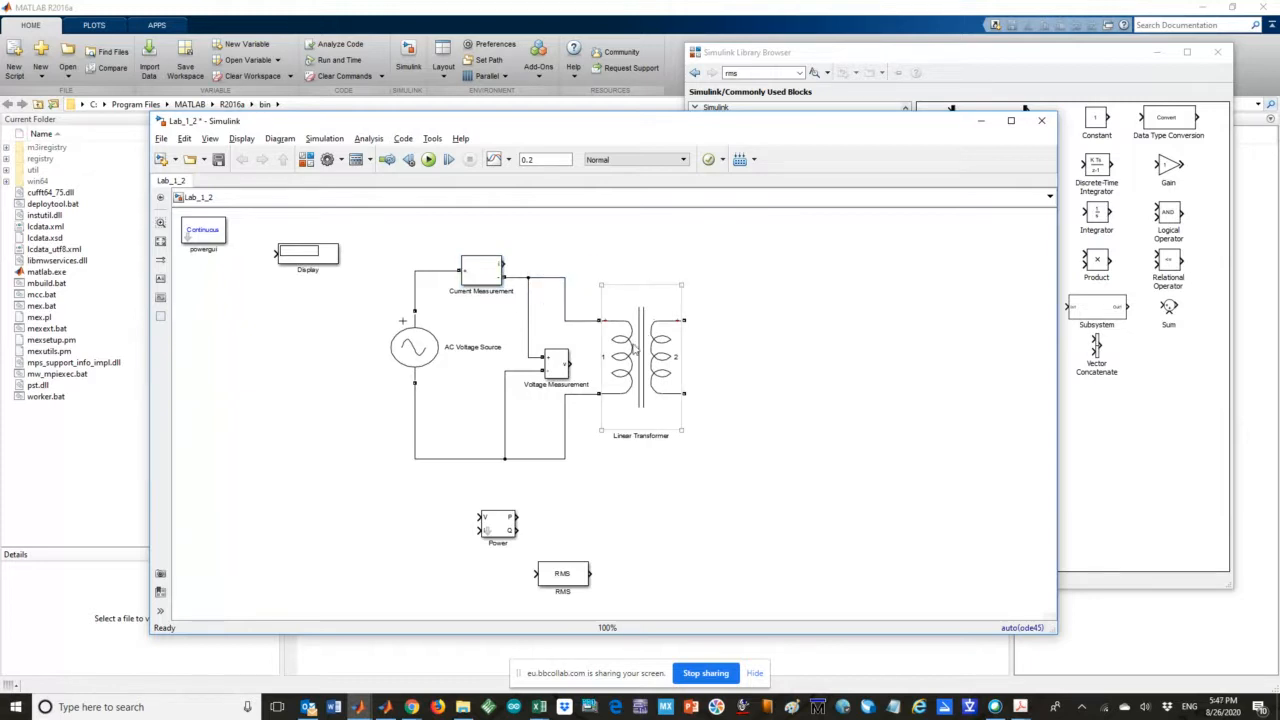
pyautogui.click(753, 245)
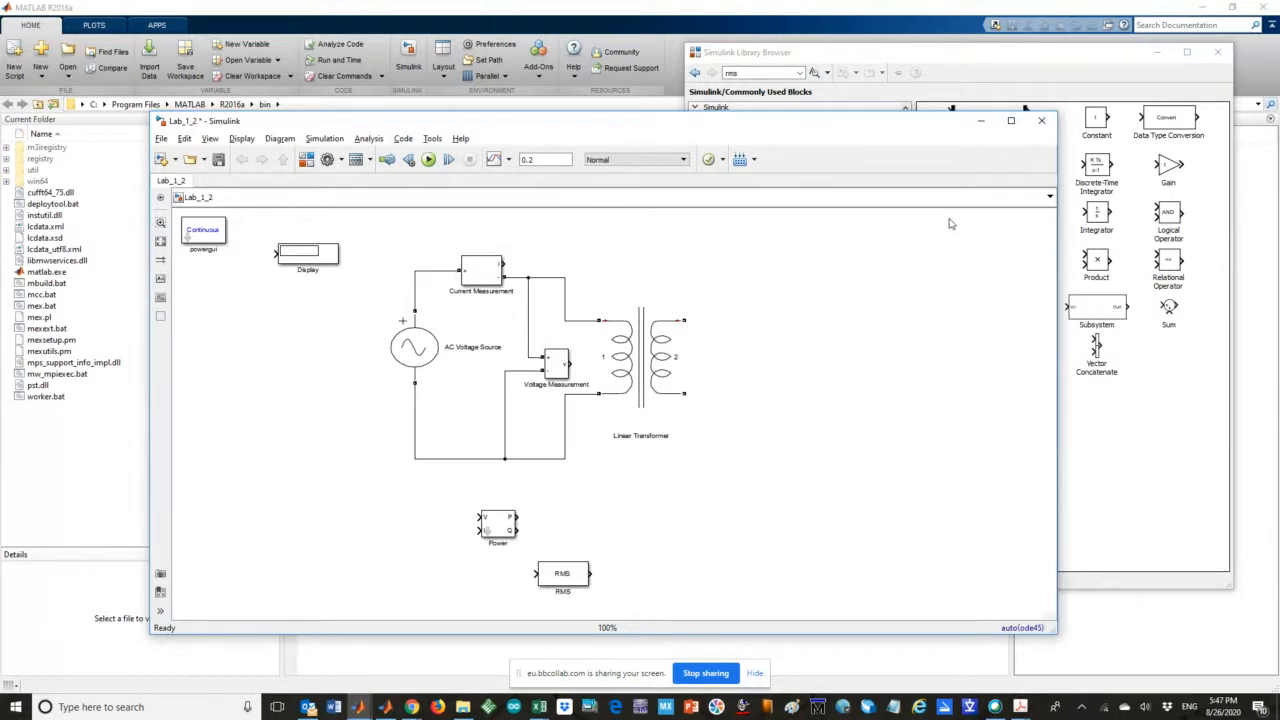
# Search the block library for "scope" and add a Scope block to the Lab_1_2 model, above and beyond the transformer's secondary side
pyautogui.click(1163, 340)
pyautogui.click(771, 72)
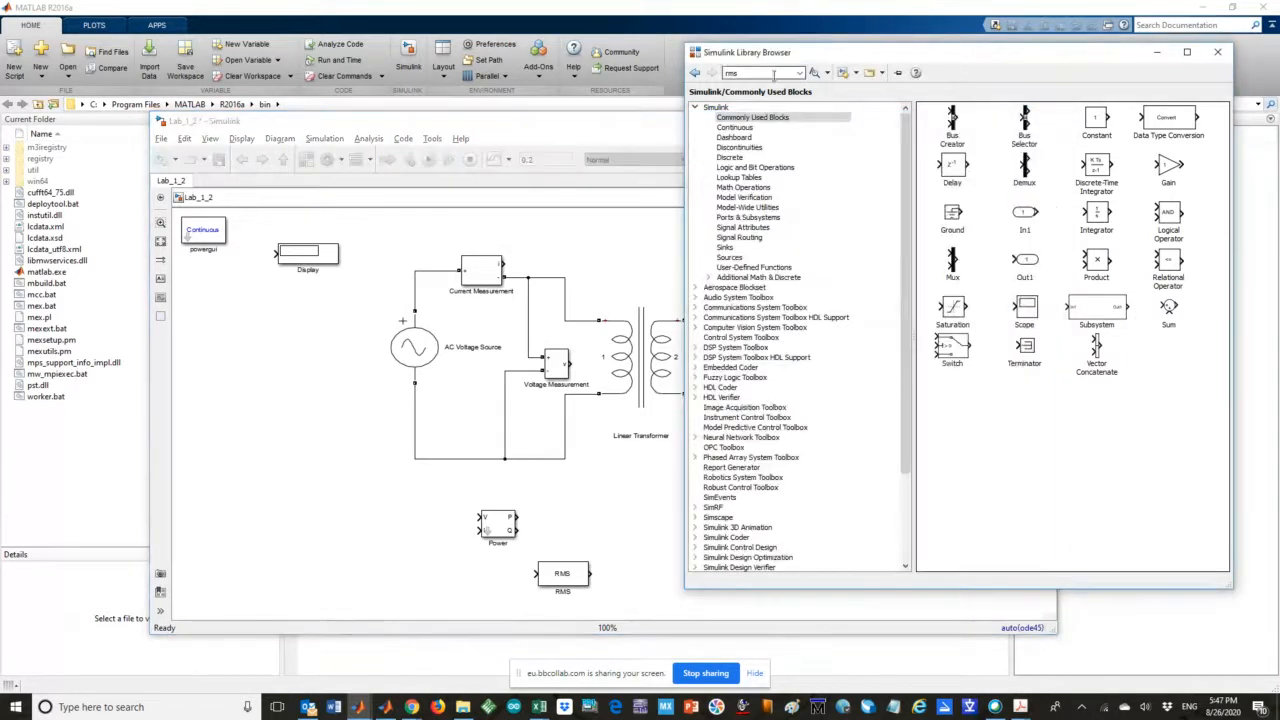
pyautogui.write('sc')
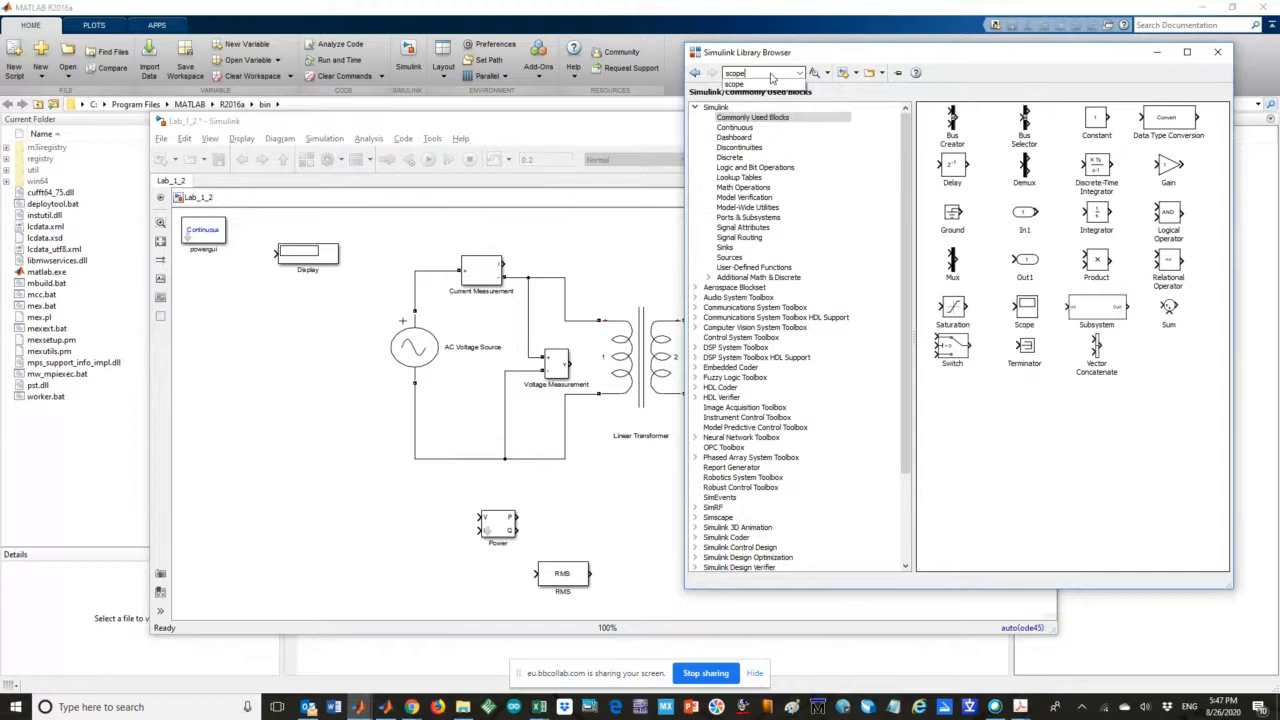
pyautogui.write('ope')
pyautogui.press('Return')
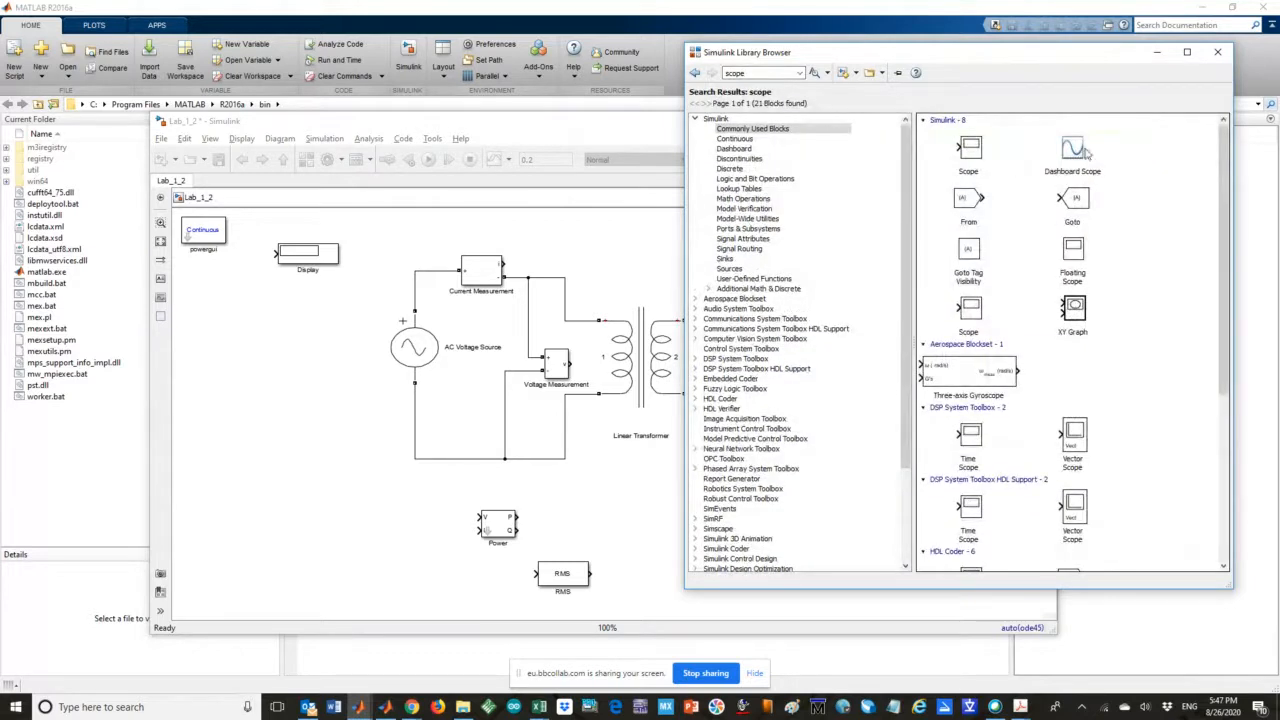
pyautogui.moveTo(970, 150); pyautogui.dragTo(834, 245)
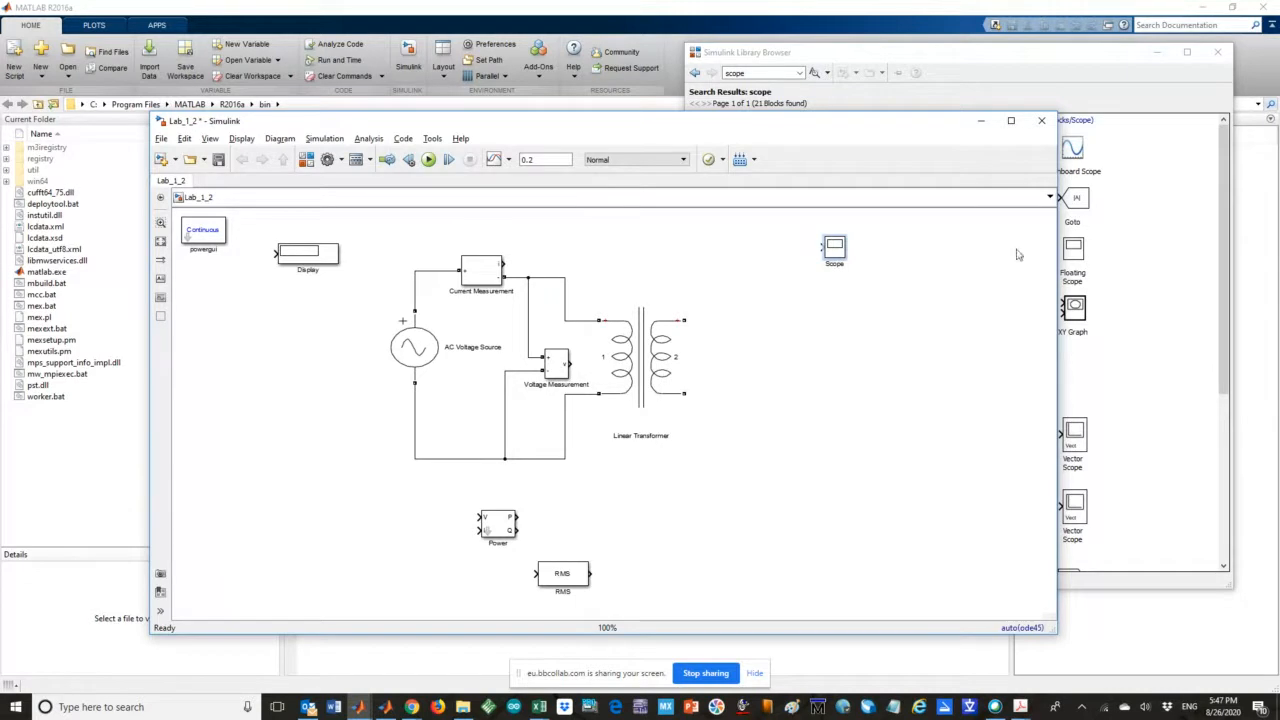
# Add a Mux block feeding the Scope and wire the Voltage Measurement and Current Measurement outputs to its two inputs
pyautogui.click(1137, 249)
pyautogui.doubleClick(760, 73)
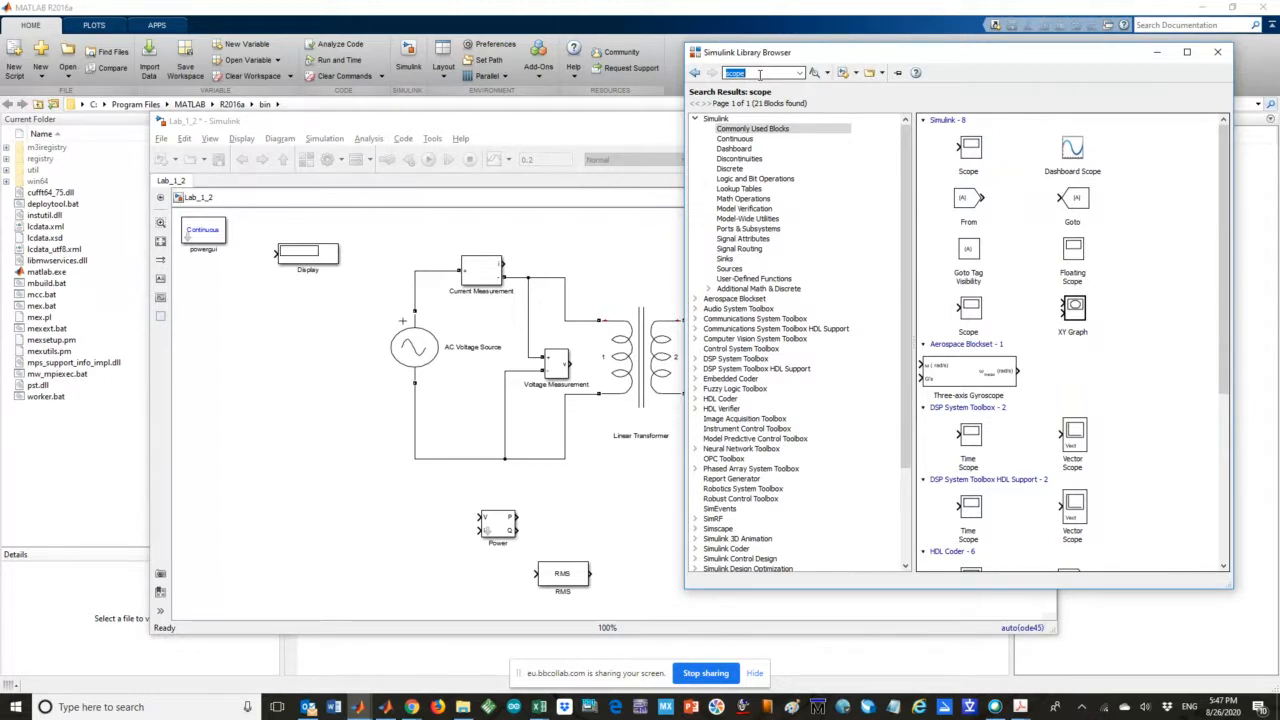
pyautogui.write('mux')
pyautogui.press('Return')
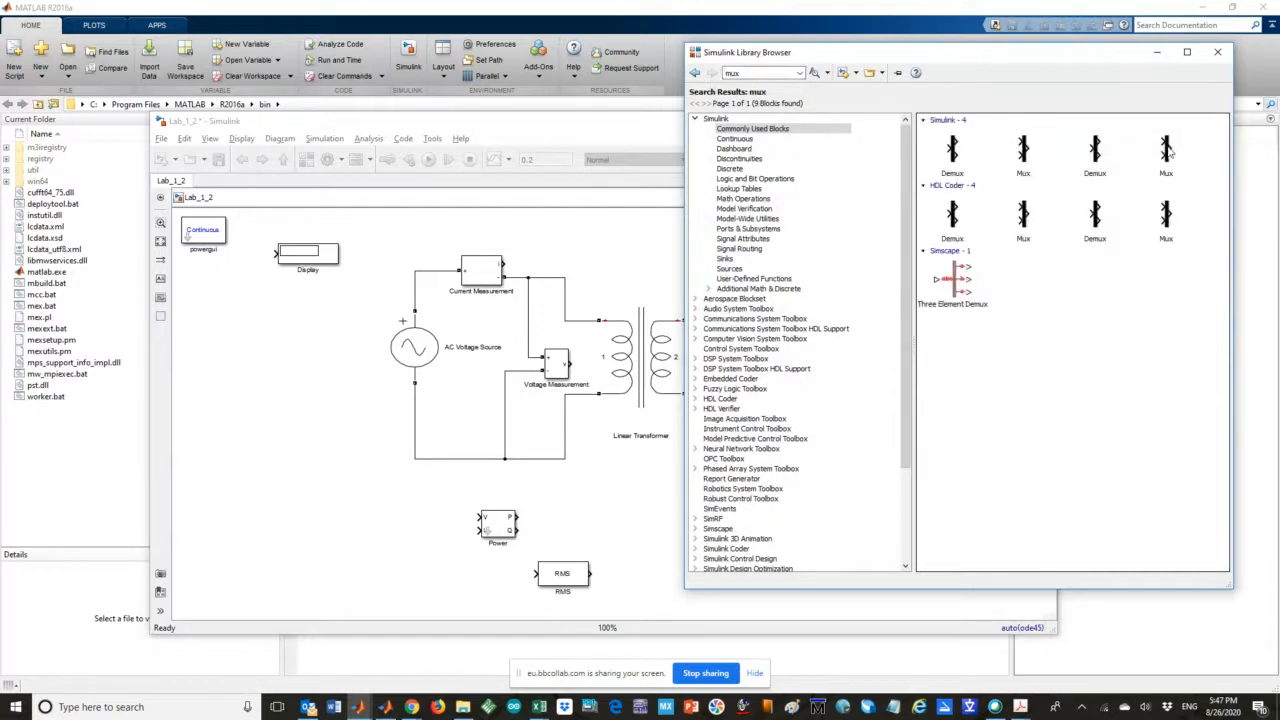
pyautogui.moveTo(1168, 150); pyautogui.dragTo(798, 253)
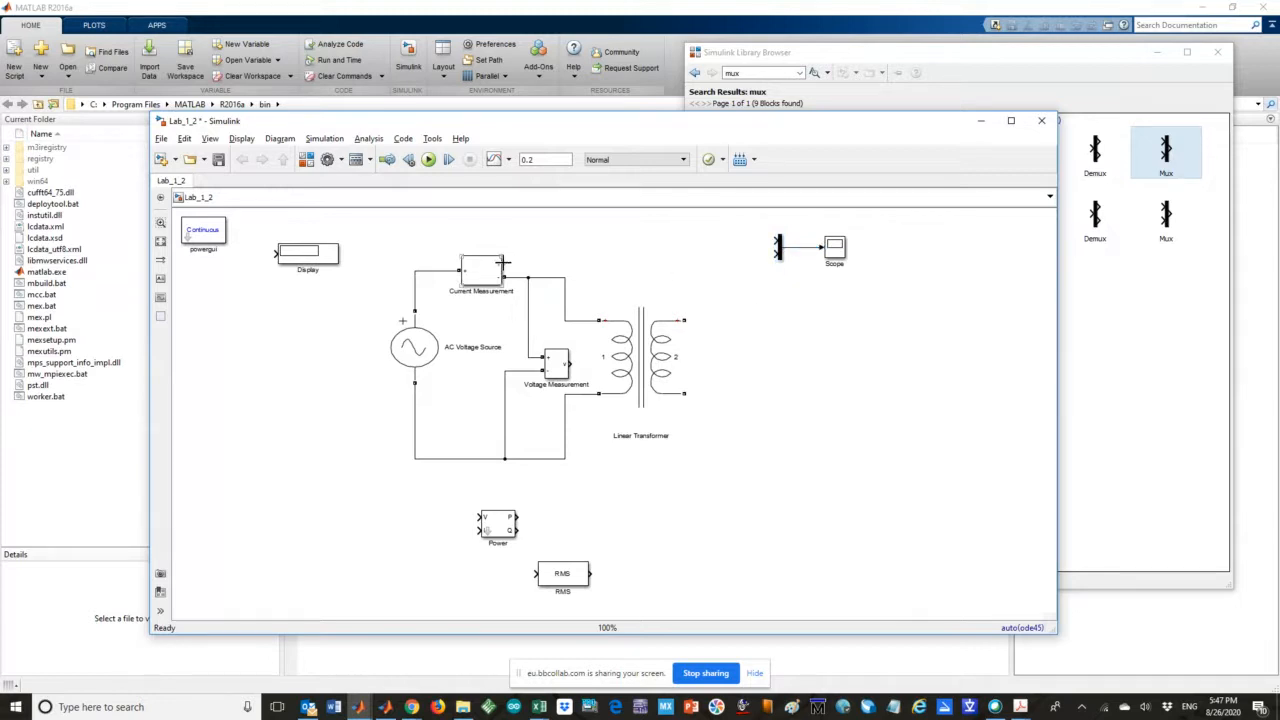
pyautogui.moveTo(572, 360); pyautogui.dragTo(777, 243)
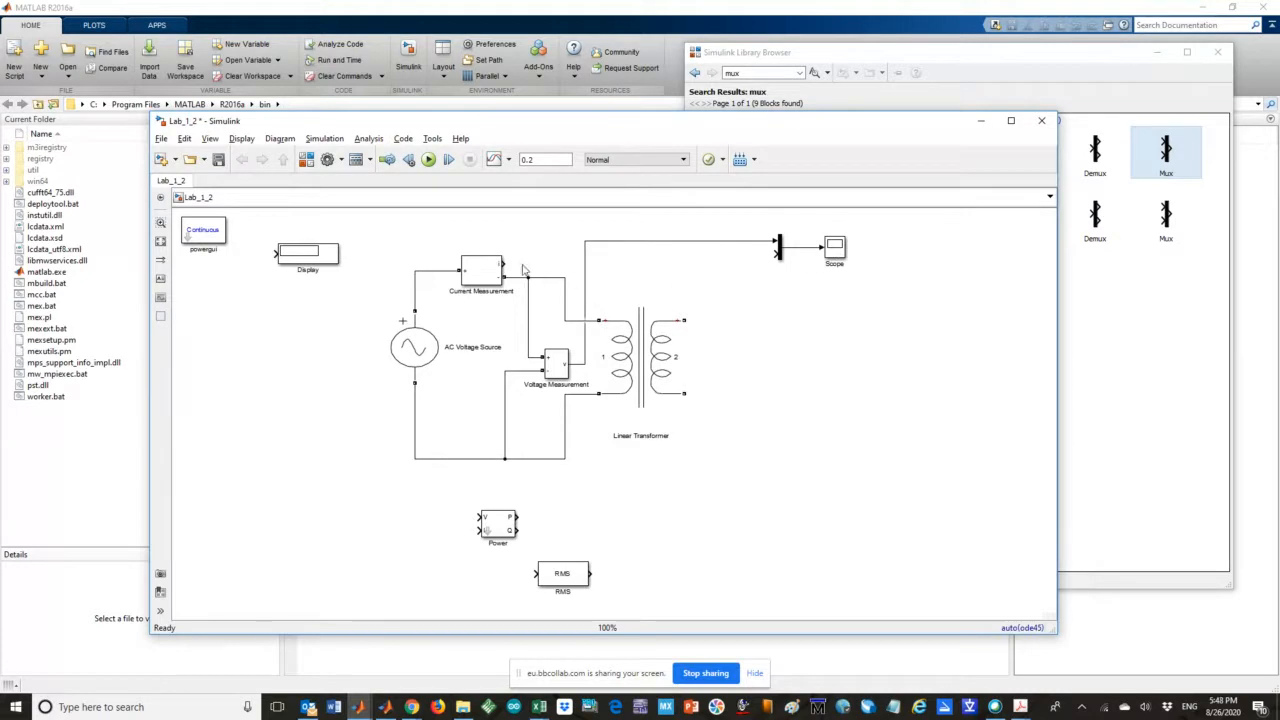
pyautogui.moveTo(525, 262); pyautogui.dragTo(777, 254)
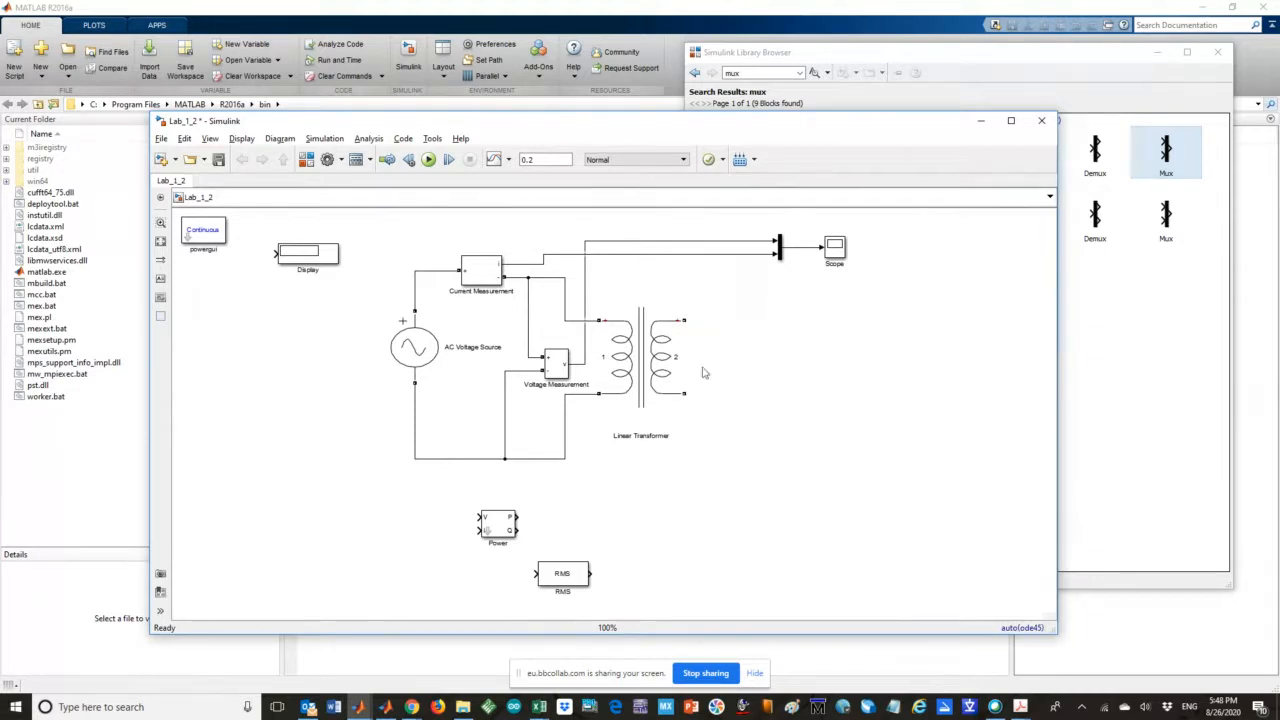
# Move the Power and RMS blocks below and beyond the transformer, and connect the RMS output to the Power block's V input
pyautogui.moveTo(500, 528); pyautogui.dragTo(869, 504)
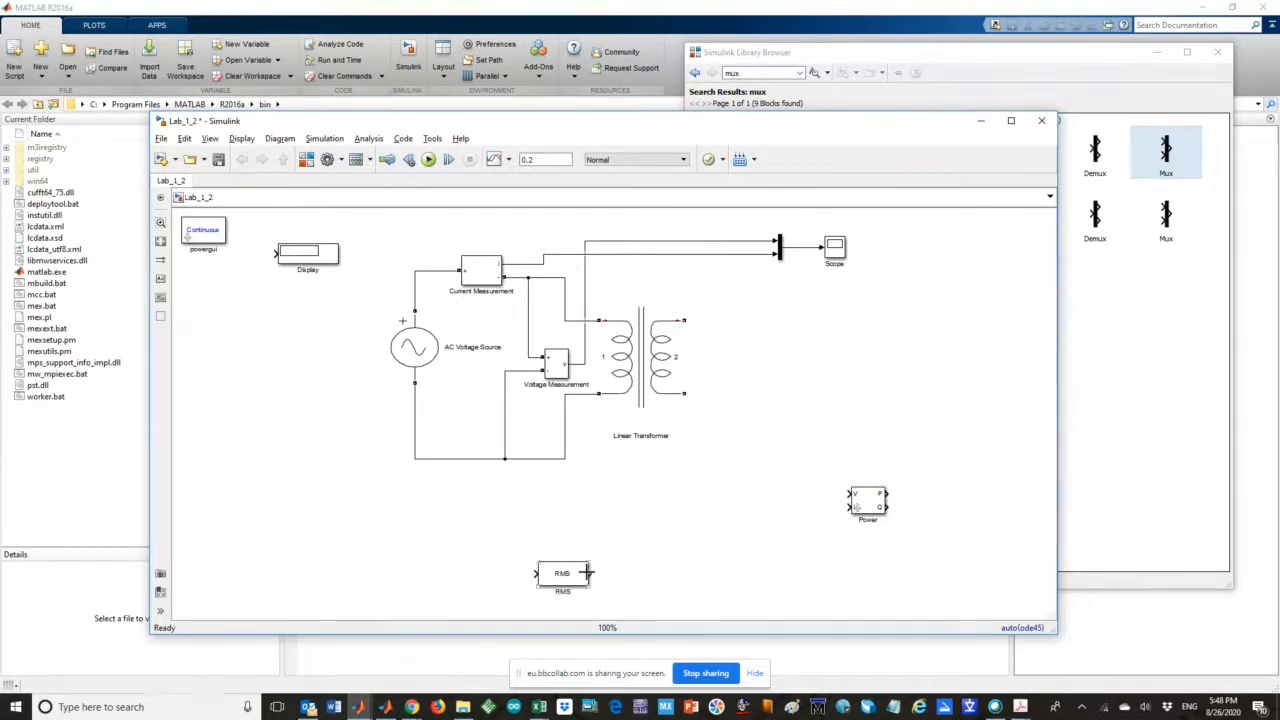
pyautogui.moveTo(567, 575); pyautogui.dragTo(766, 496)
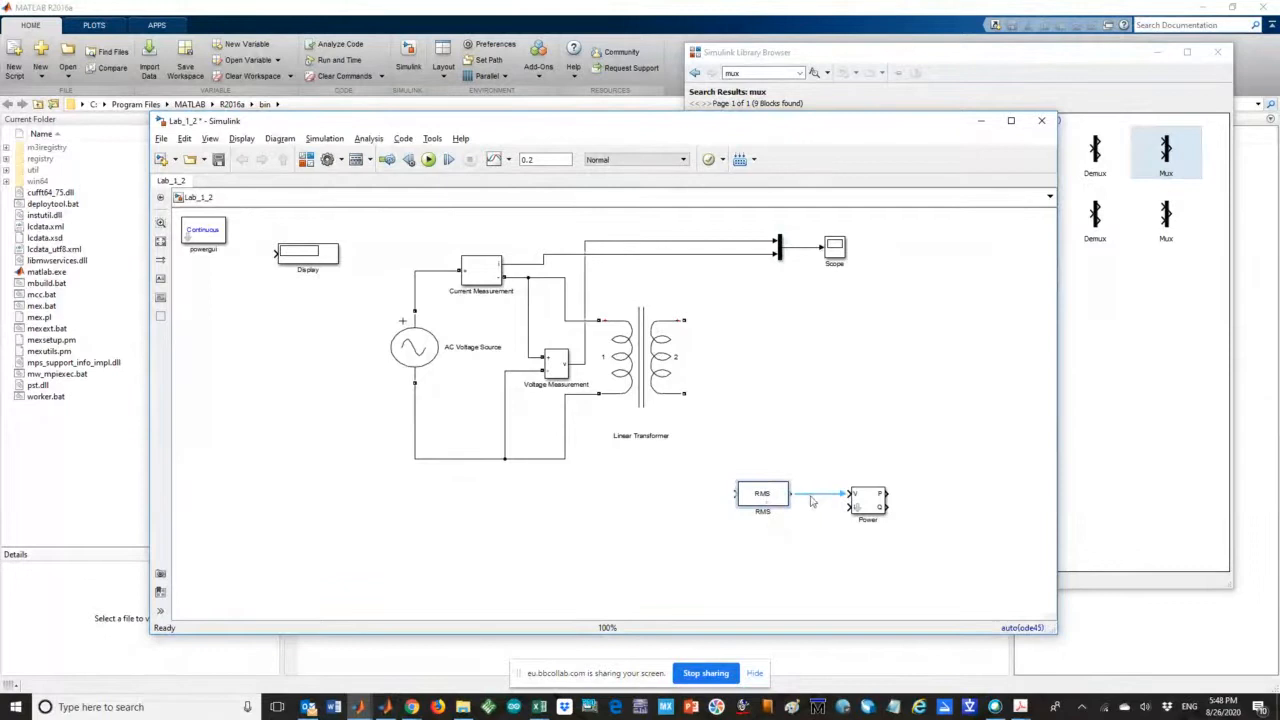
pyautogui.click(812, 502)
pyautogui.rightClick(768, 440)
pyautogui.click(703, 479)
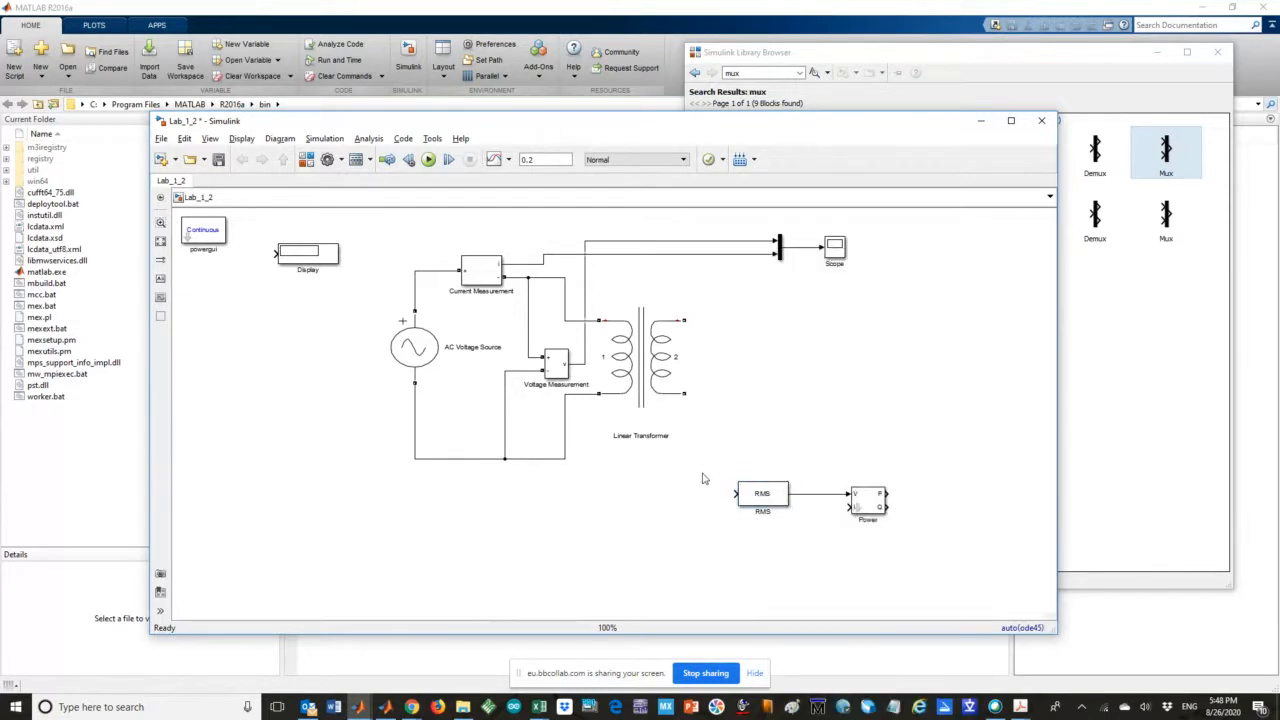
# Duplicate the RMS block for the Power block's I input and wire the measured voltage and current signals to the two RMS inputs
pyautogui.moveTo(750, 502)
pyautogui.mouseDown()
pyautogui.moveTo(750, 539)
pyautogui.moveTo(846, 509)
pyautogui.mouseUp()
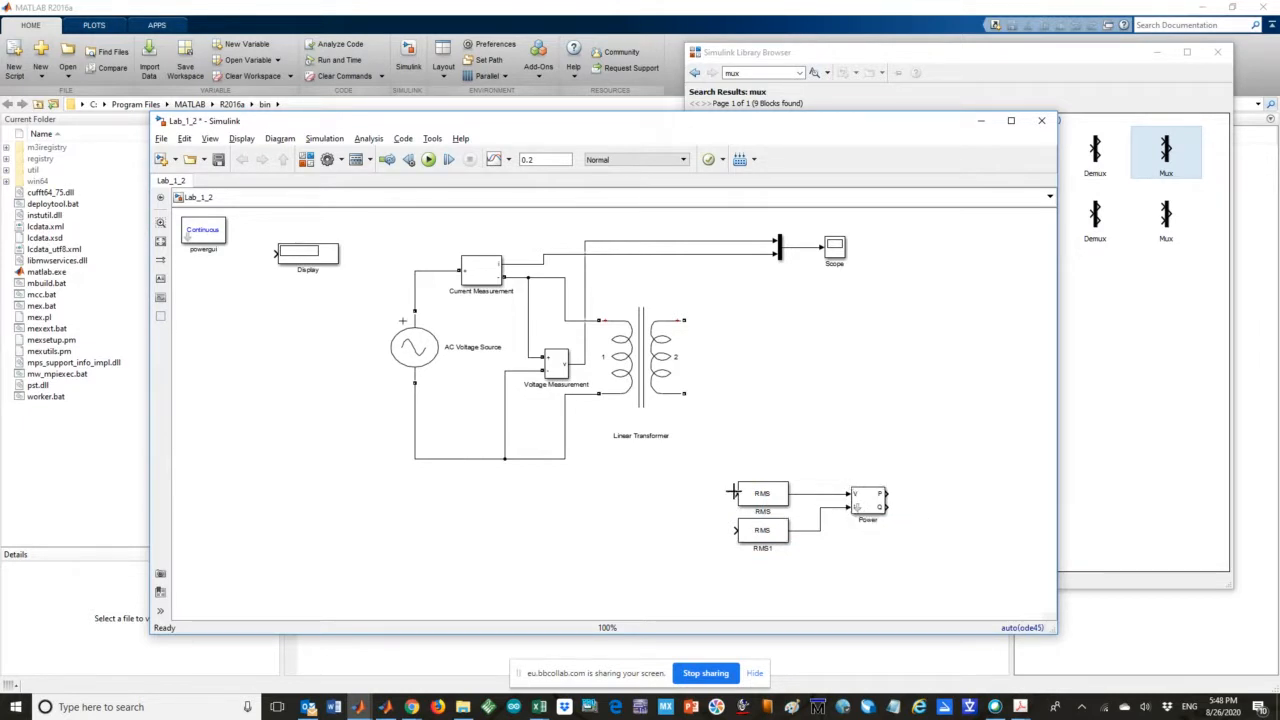
pyautogui.moveTo(733, 492); pyautogui.dragTo(592, 398)
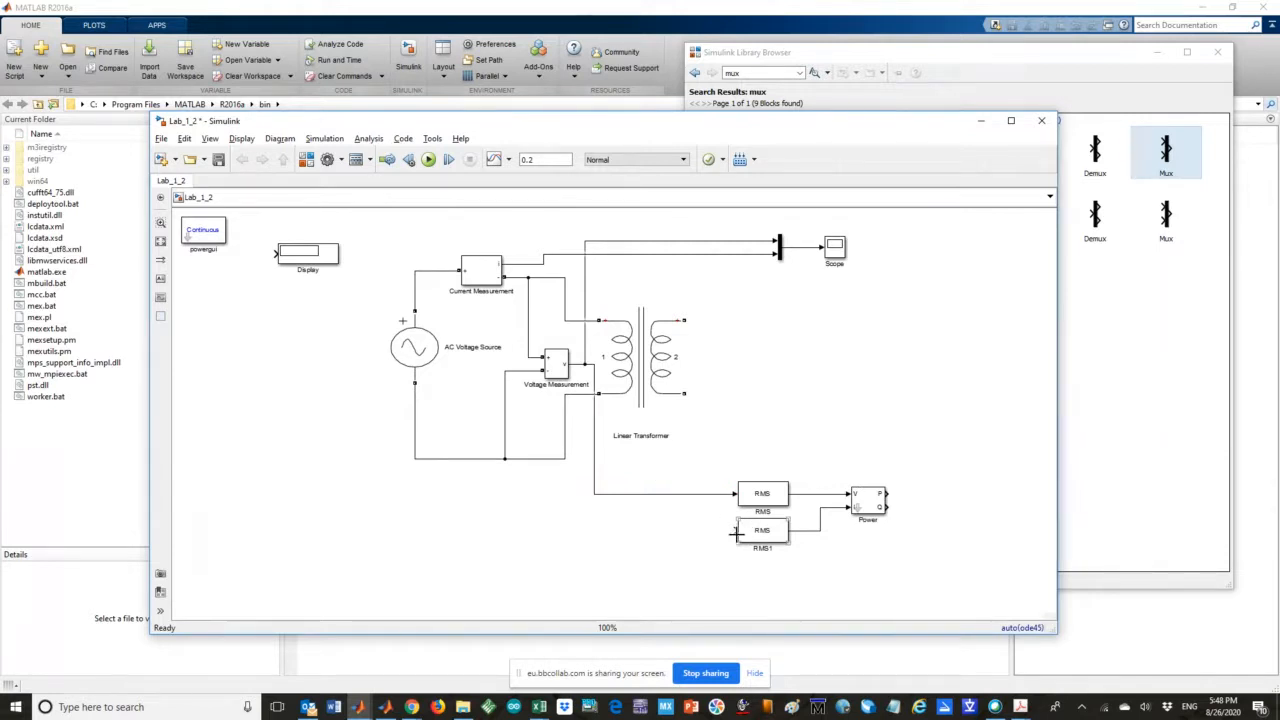
pyautogui.moveTo(735, 530); pyautogui.dragTo(718, 255)
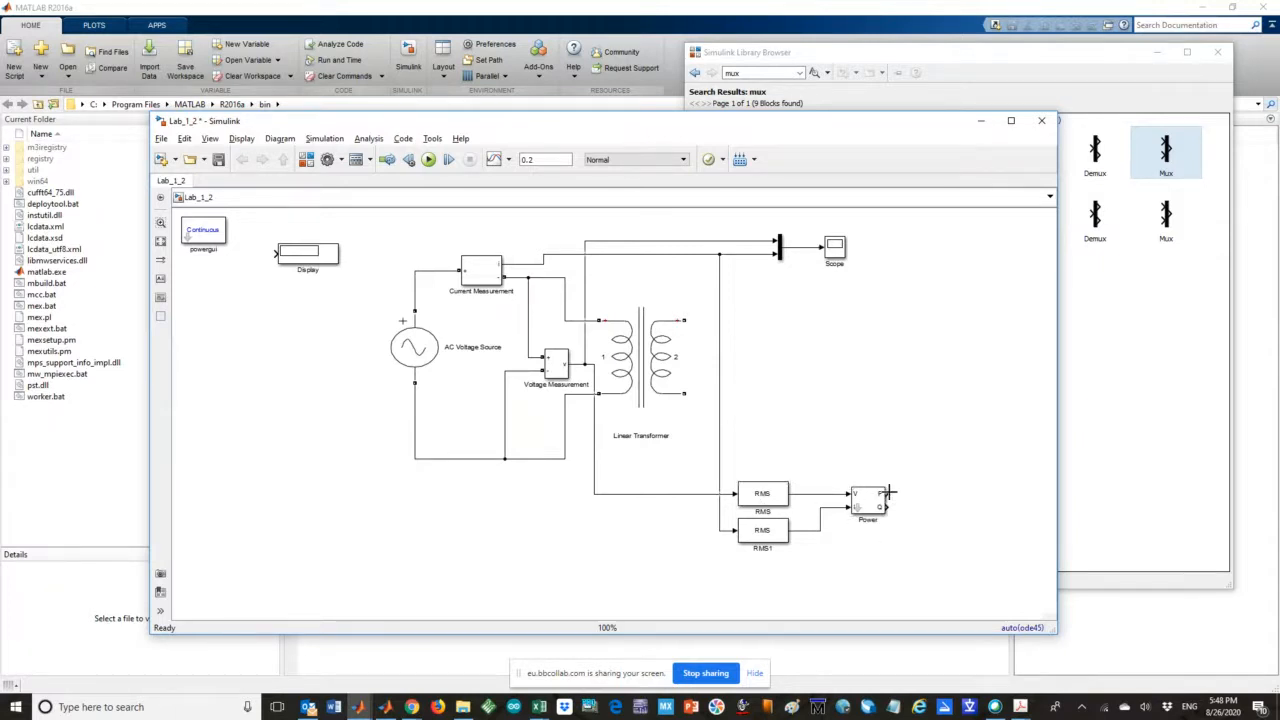
# Connect the Display block to the Power block's P output and add two Display copies wired to the outputs of the two RMS blocks
pyautogui.moveTo(300, 258); pyautogui.dragTo(974, 500)
pyautogui.click(922, 553)
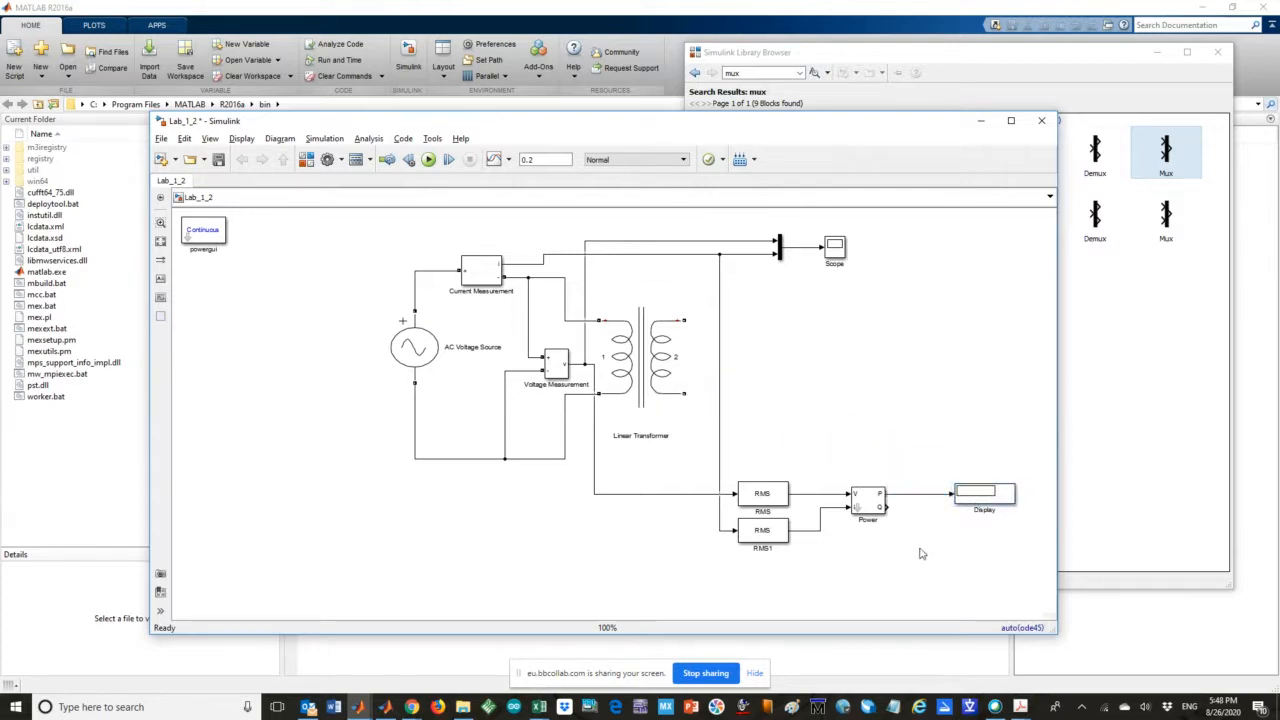
pyautogui.moveTo(978, 494); pyautogui.dragTo(968, 356)
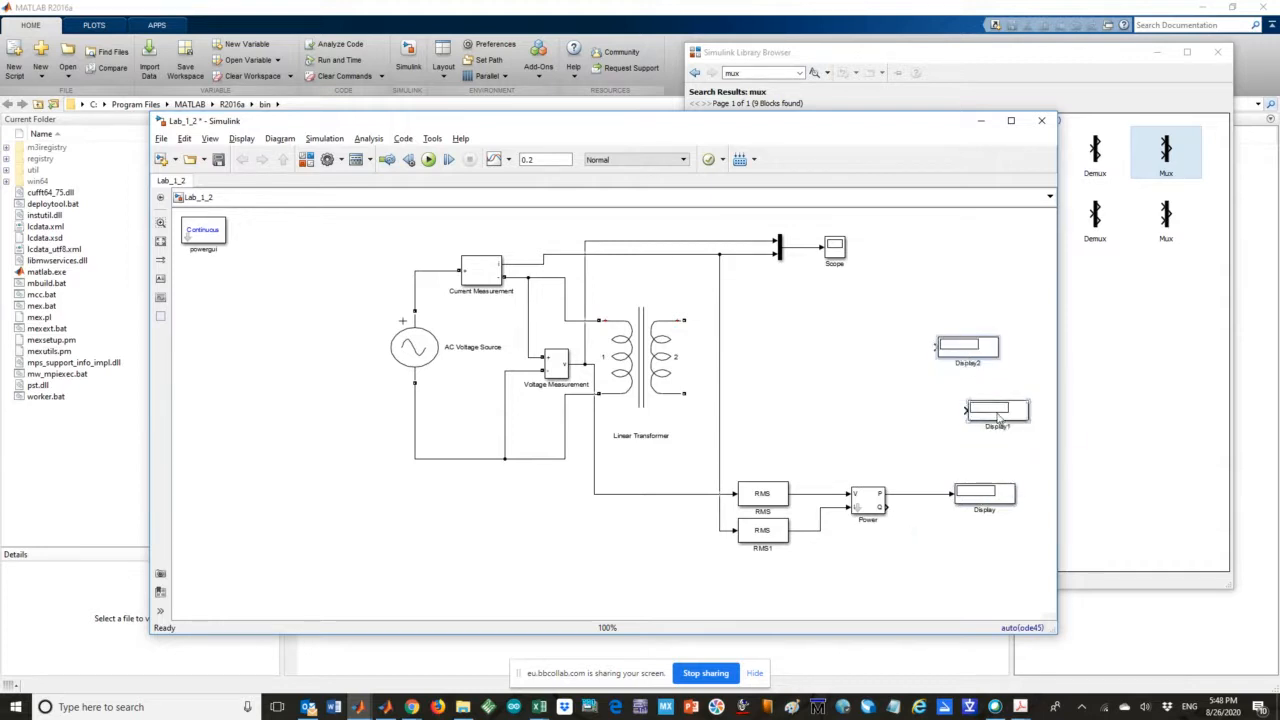
pyautogui.moveTo(998, 415); pyautogui.dragTo(972, 418)
pyautogui.moveTo(932, 347)
pyautogui.mouseDown()
pyautogui.moveTo(877, 366)
pyautogui.moveTo(810, 500)
pyautogui.mouseUp()
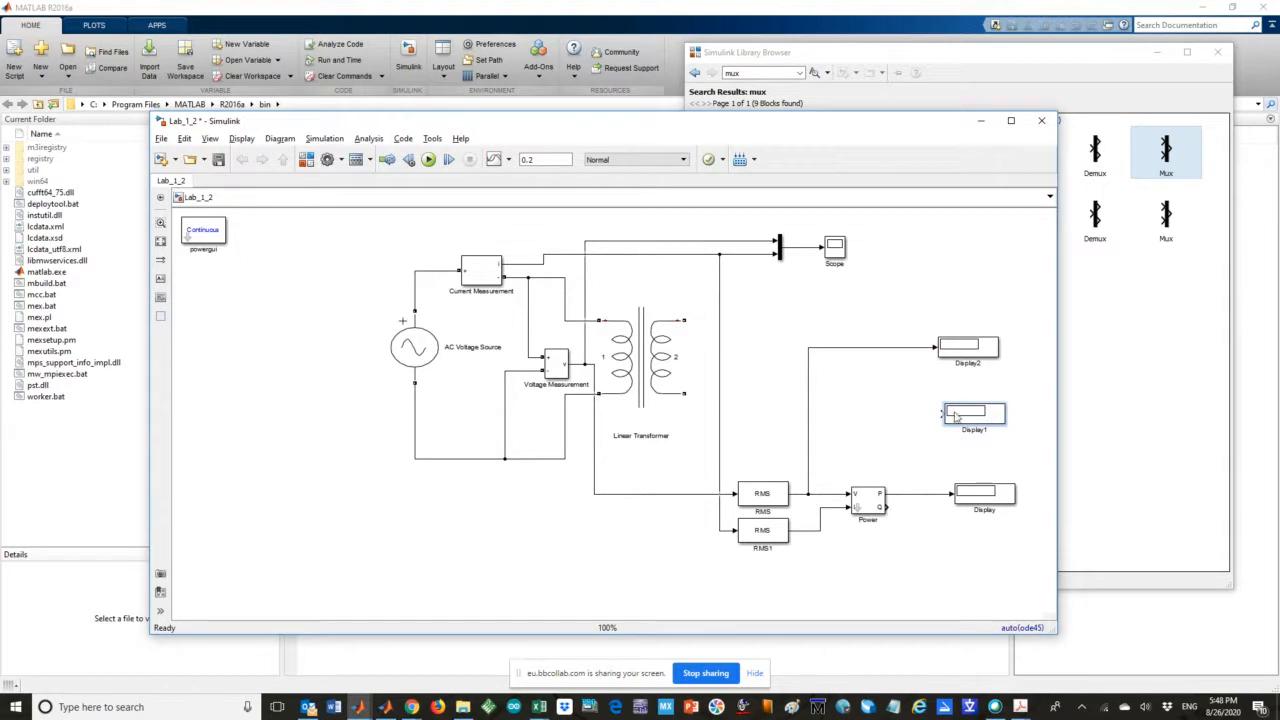
pyautogui.moveTo(940, 413); pyautogui.dragTo(820, 506)
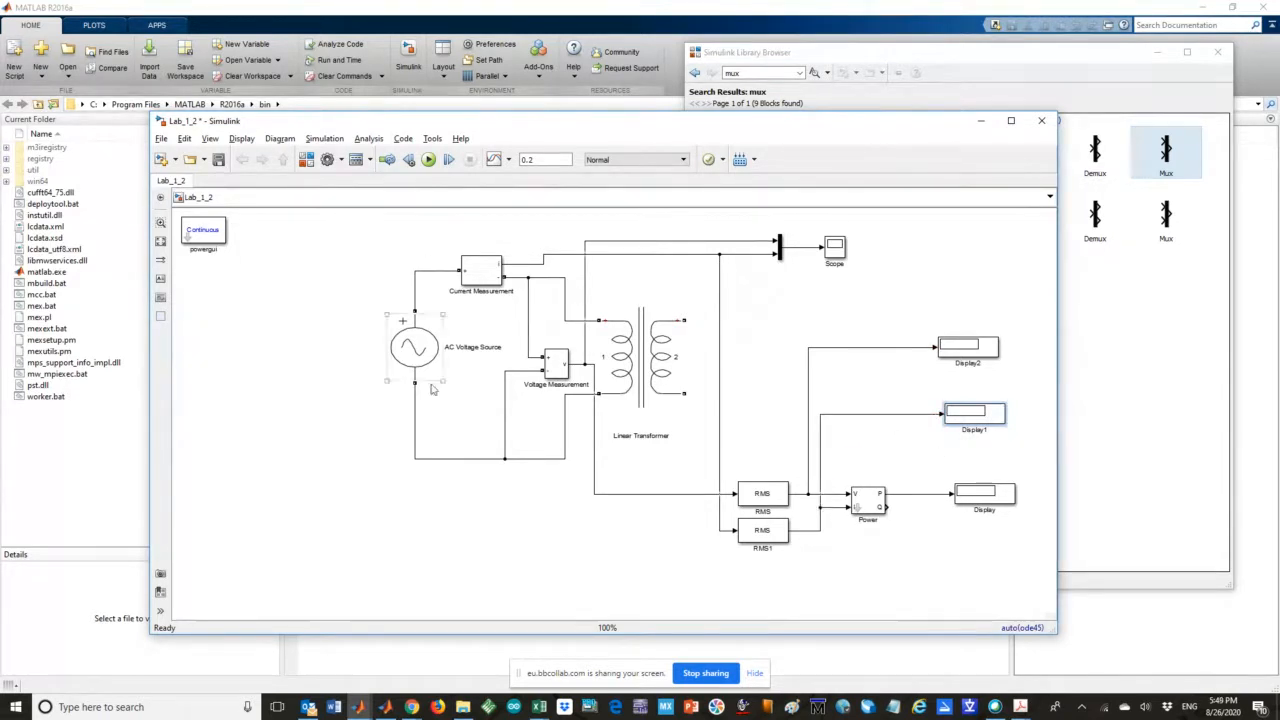
# Set the AC Voltage Source's peak amplitude to sqrt(2)*2200 V and its frequency to 50 Hz
pyautogui.click(684, 388)
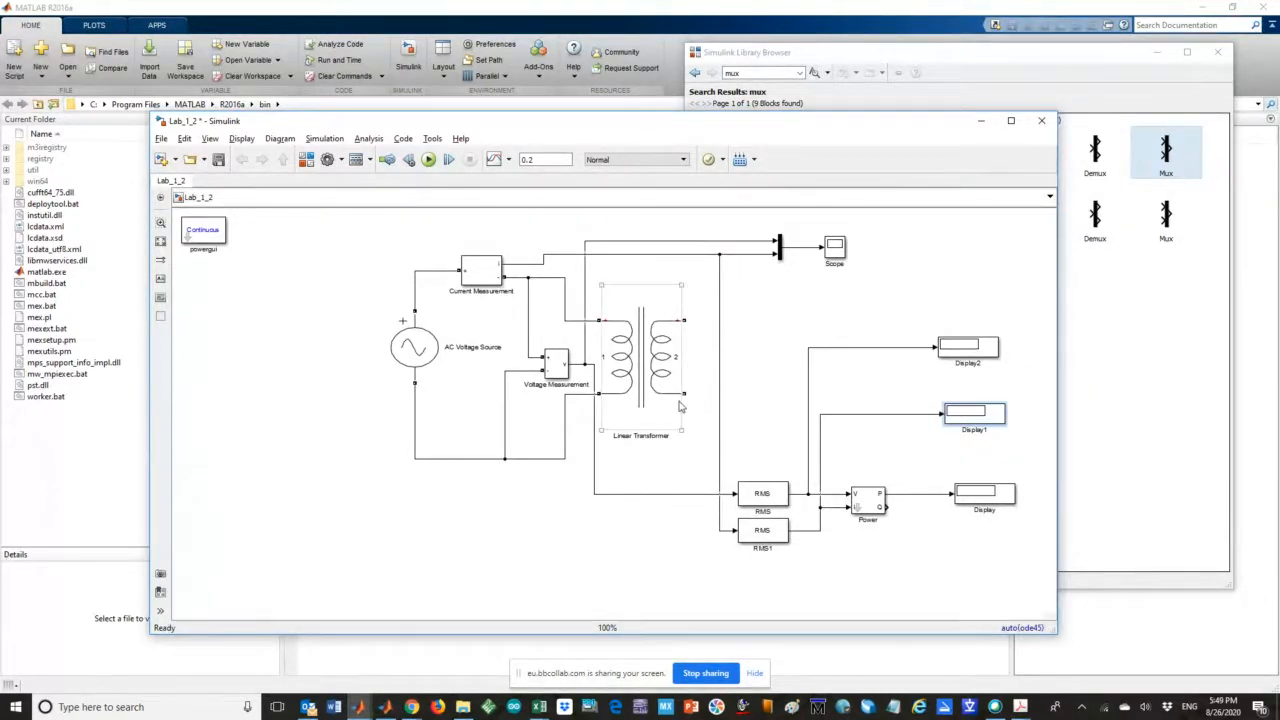
pyautogui.click(418, 350)
pyautogui.doubleClick(418, 350)
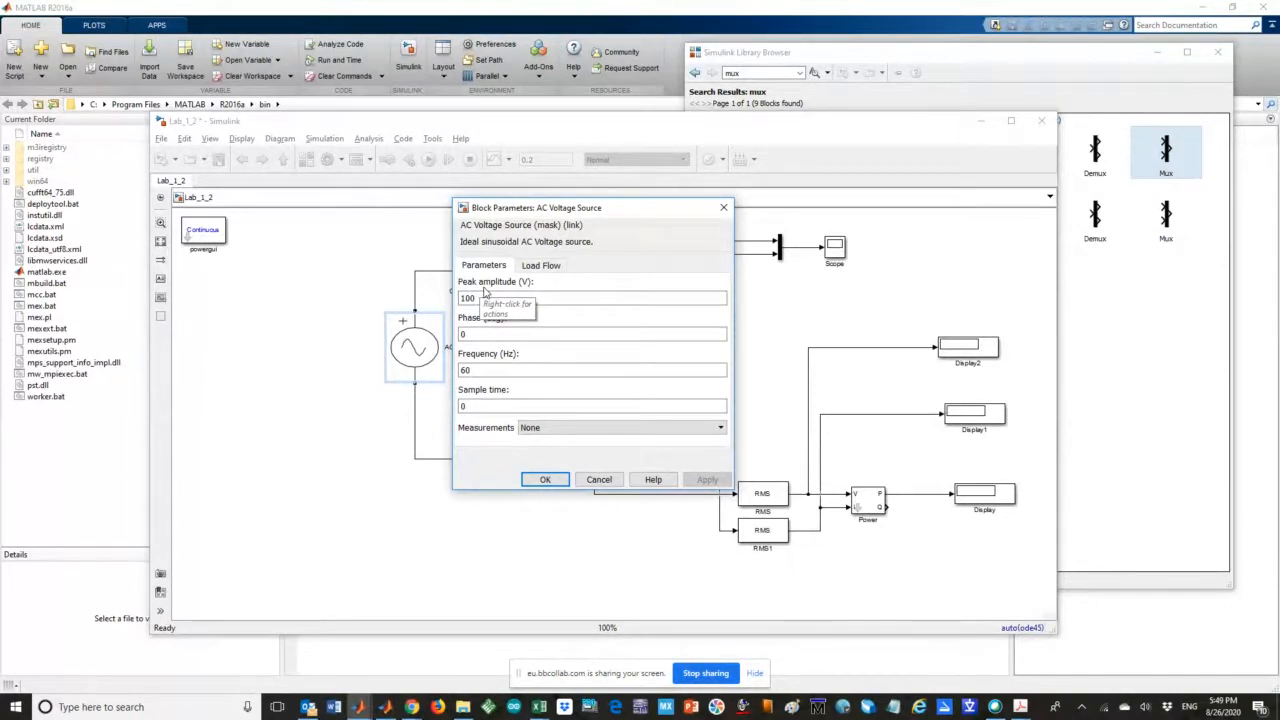
pyautogui.doubleClick(479, 297)
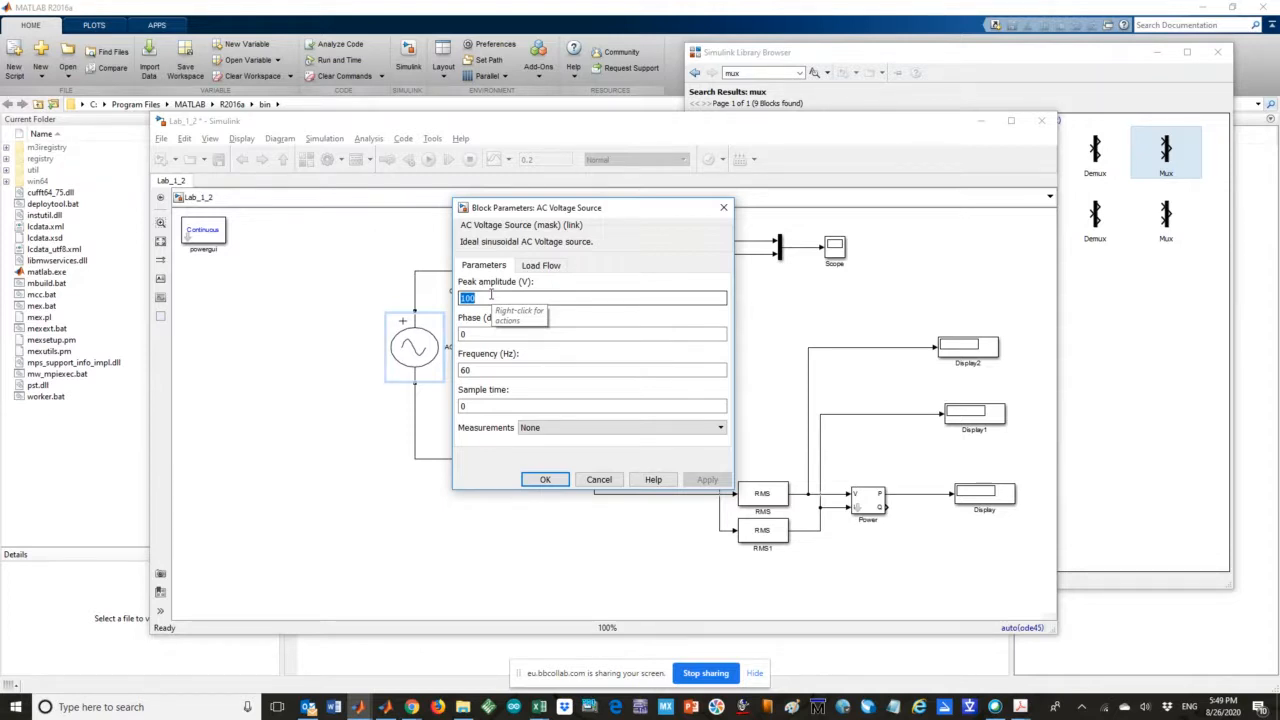
pyautogui.write('sqrt')
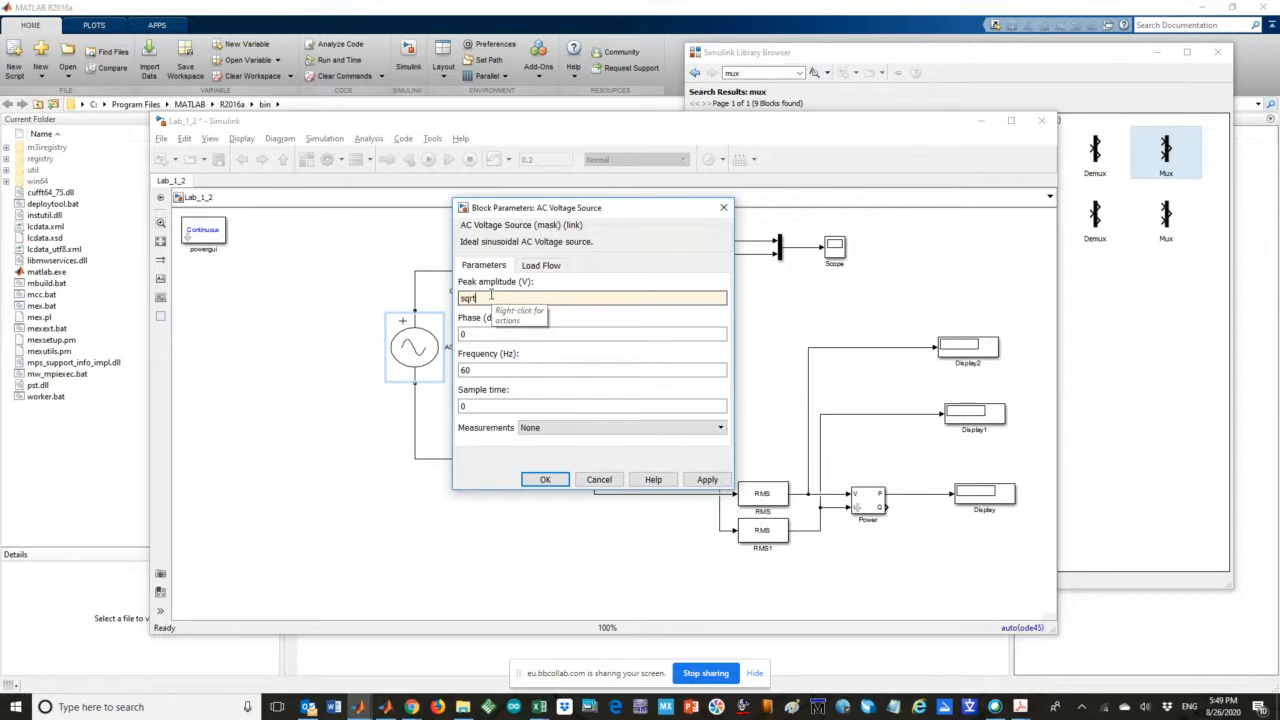
pyautogui.write('(2)*2200')
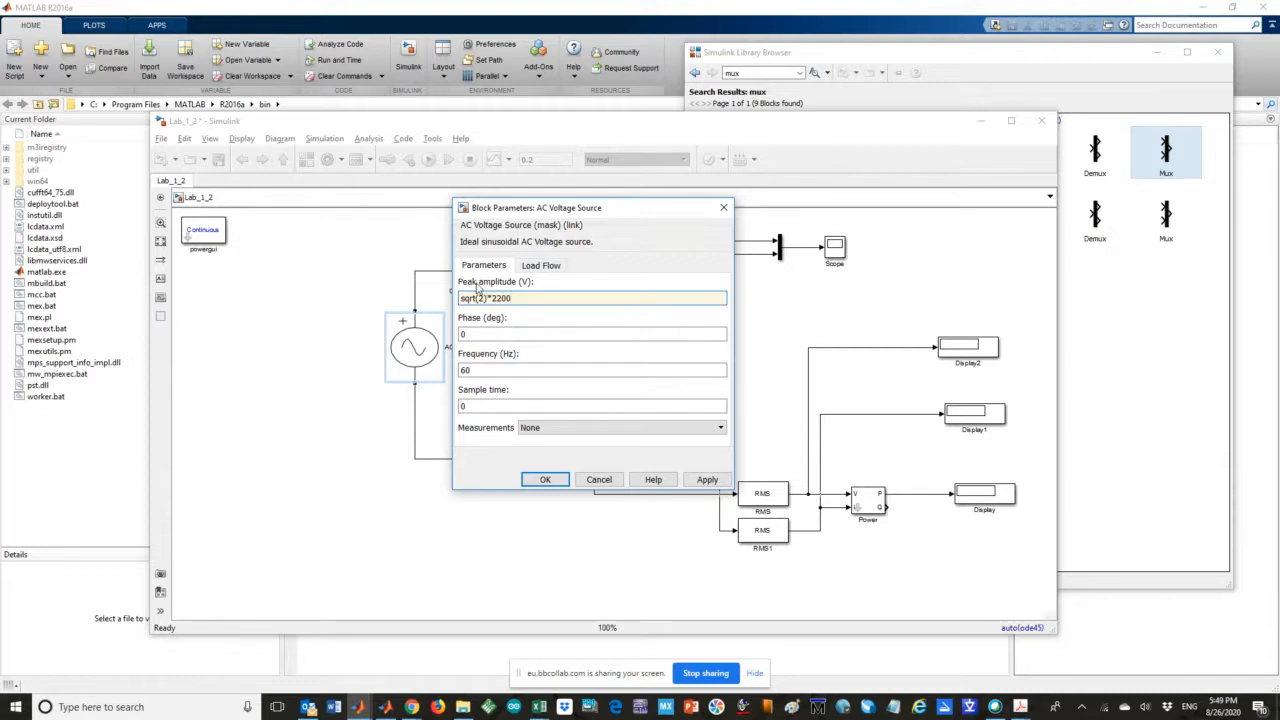
pyautogui.click(495, 298)
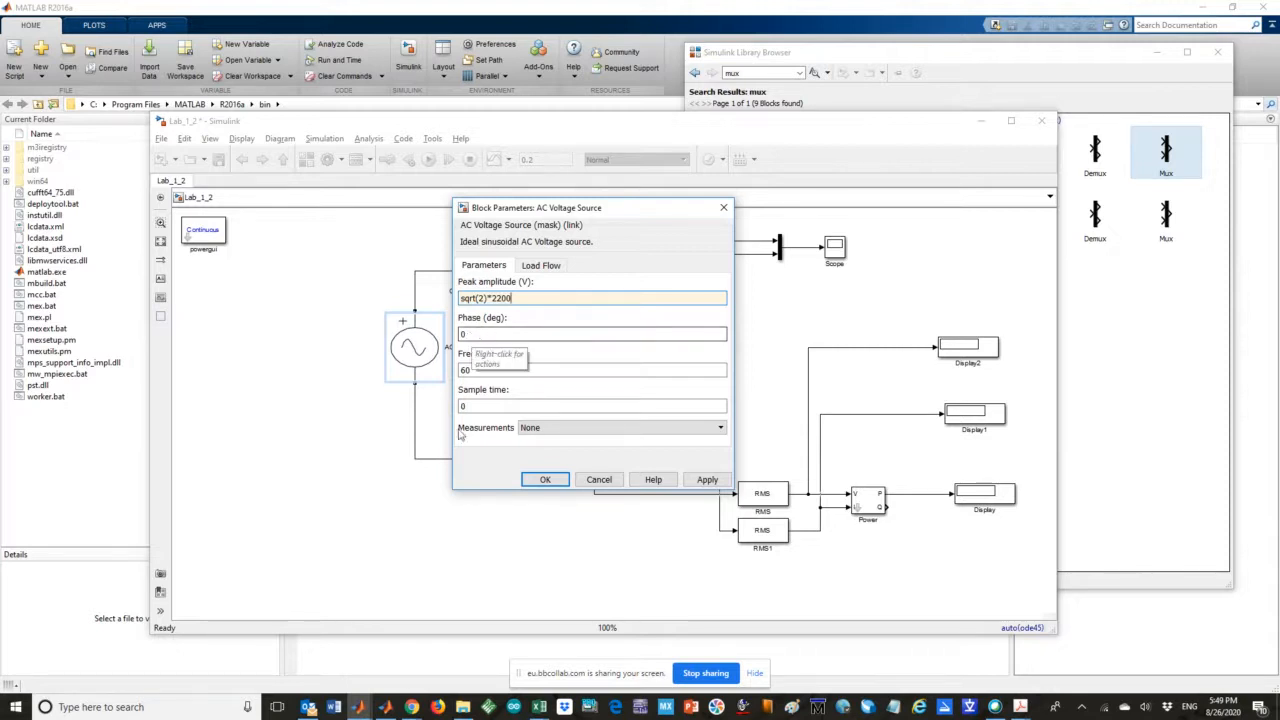
pyautogui.doubleClick(468, 370)
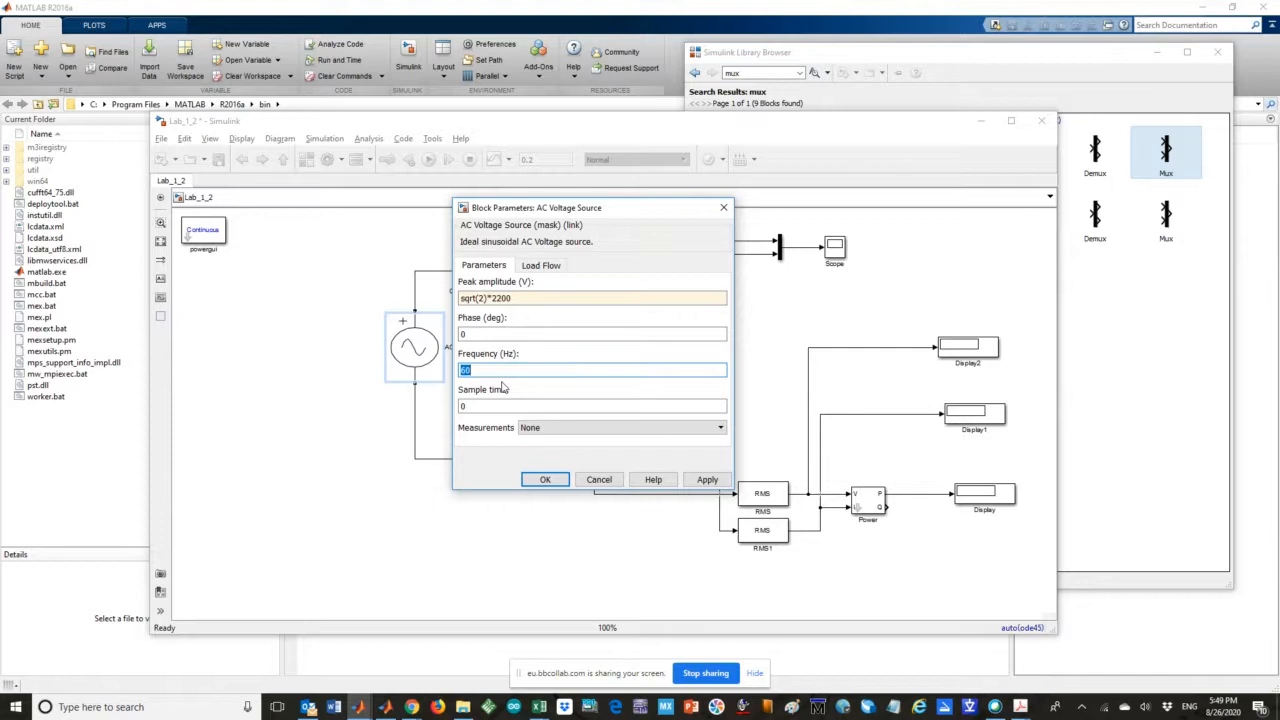
pyautogui.write('50')
pyautogui.click(510, 405)
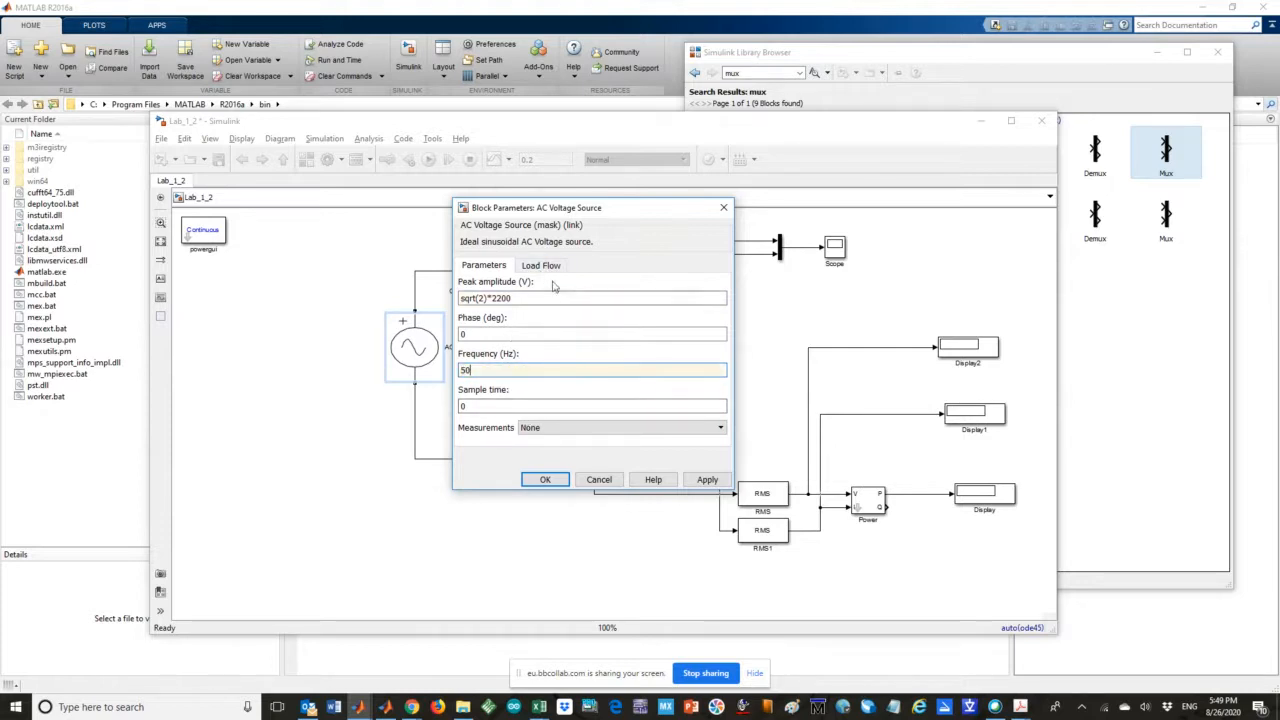
pyautogui.click(562, 480)
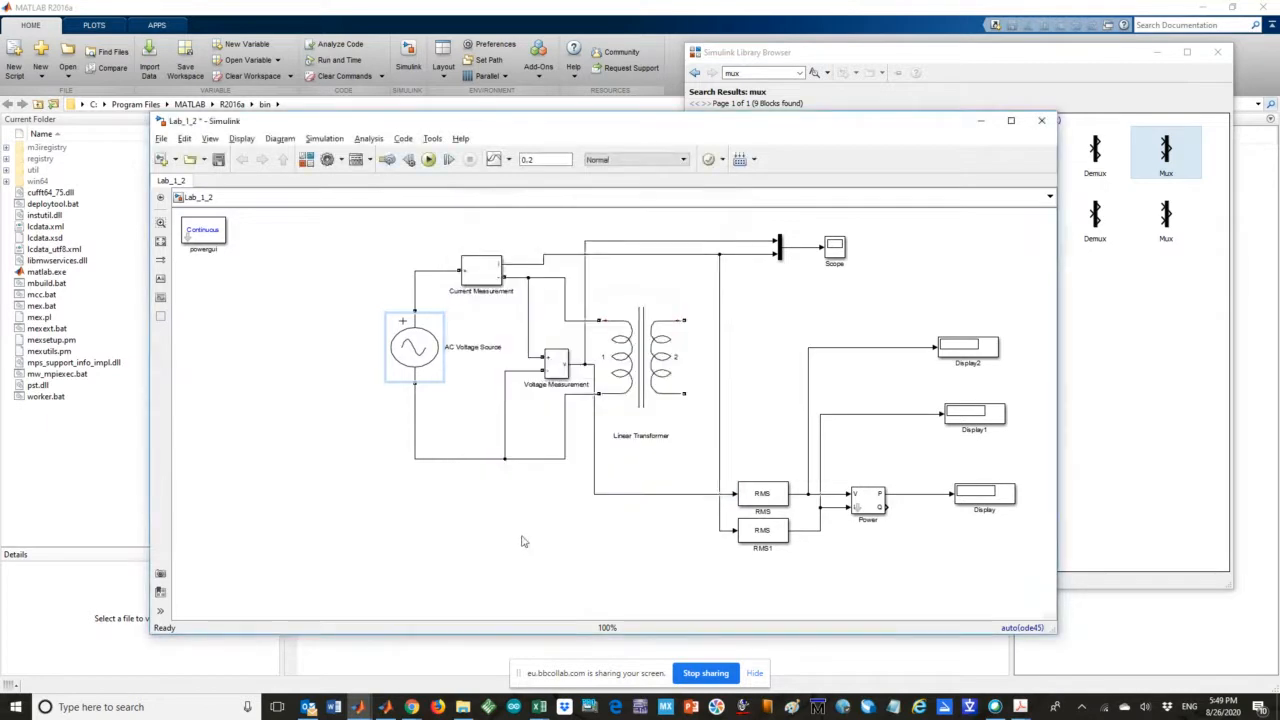
# Enable Running RMS on the voltage signal's RMS block, with columns as channels (frame based) and no reset port
pyautogui.doubleClick(762, 494)
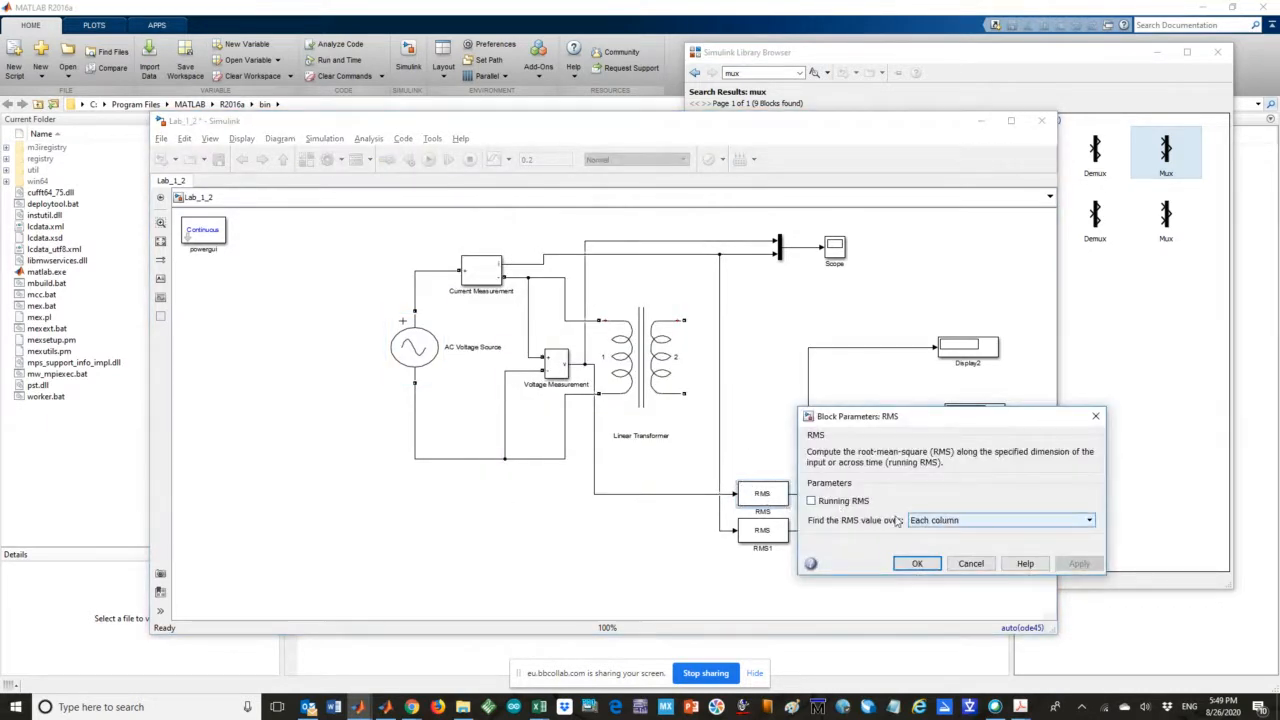
pyautogui.click(836, 502)
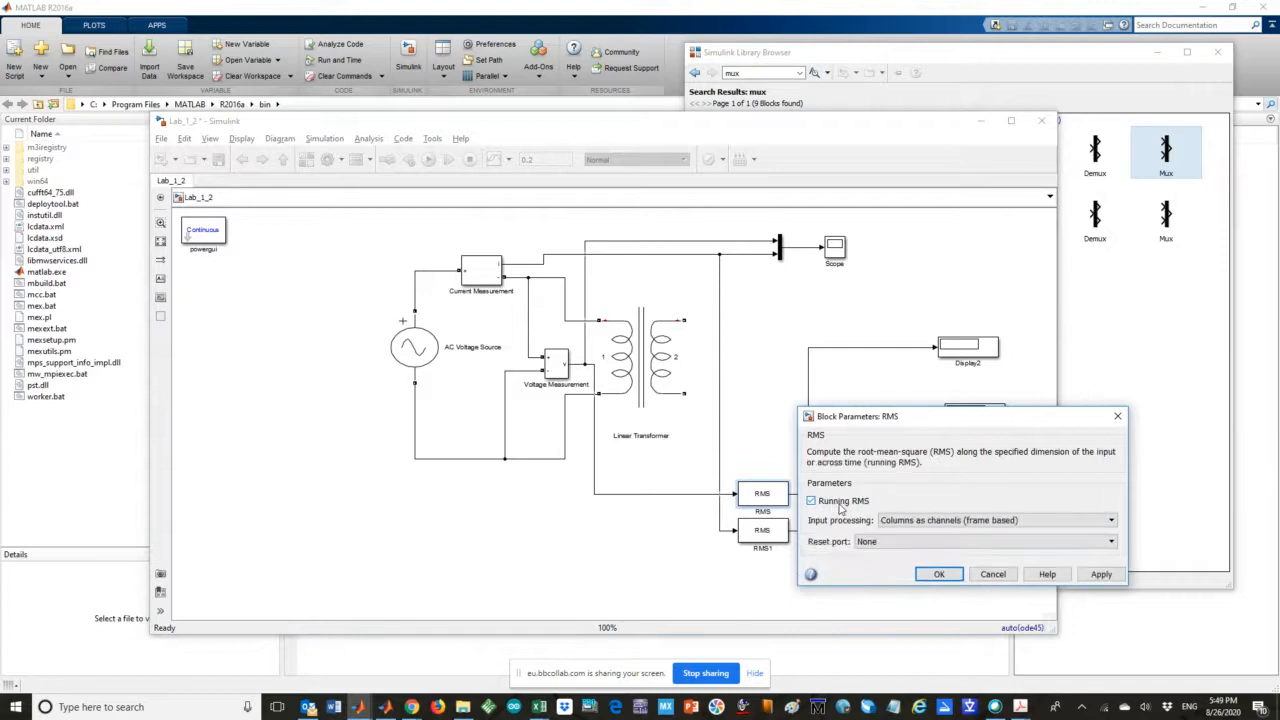
pyautogui.click(903, 541)
pyautogui.click(916, 521)
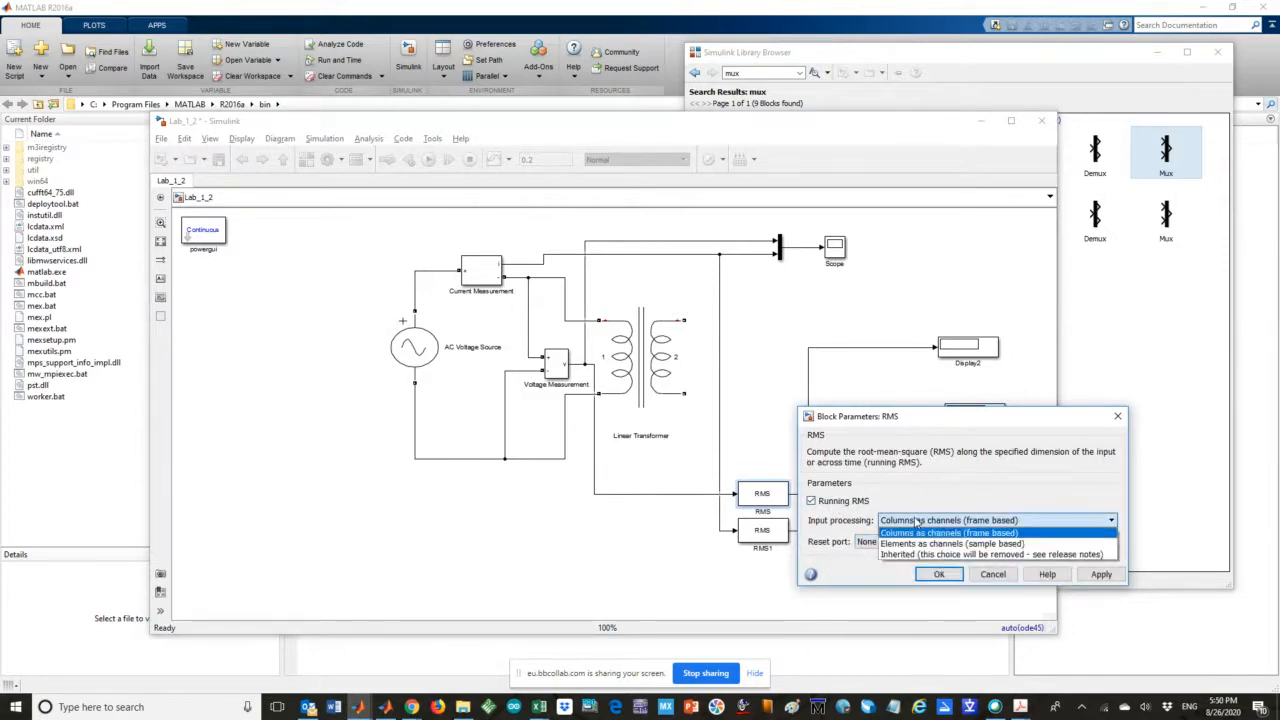
pyautogui.click(916, 521)
pyautogui.click(893, 543)
pyautogui.click(892, 545)
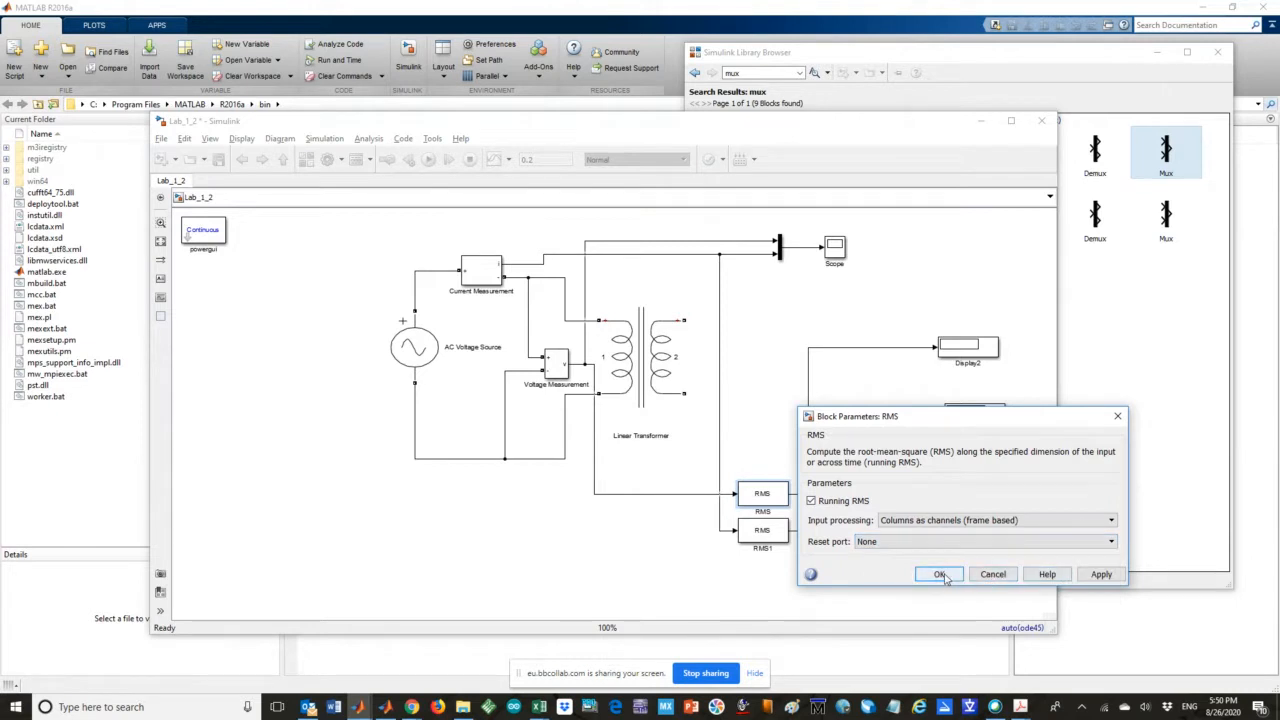
pyautogui.click(926, 575)
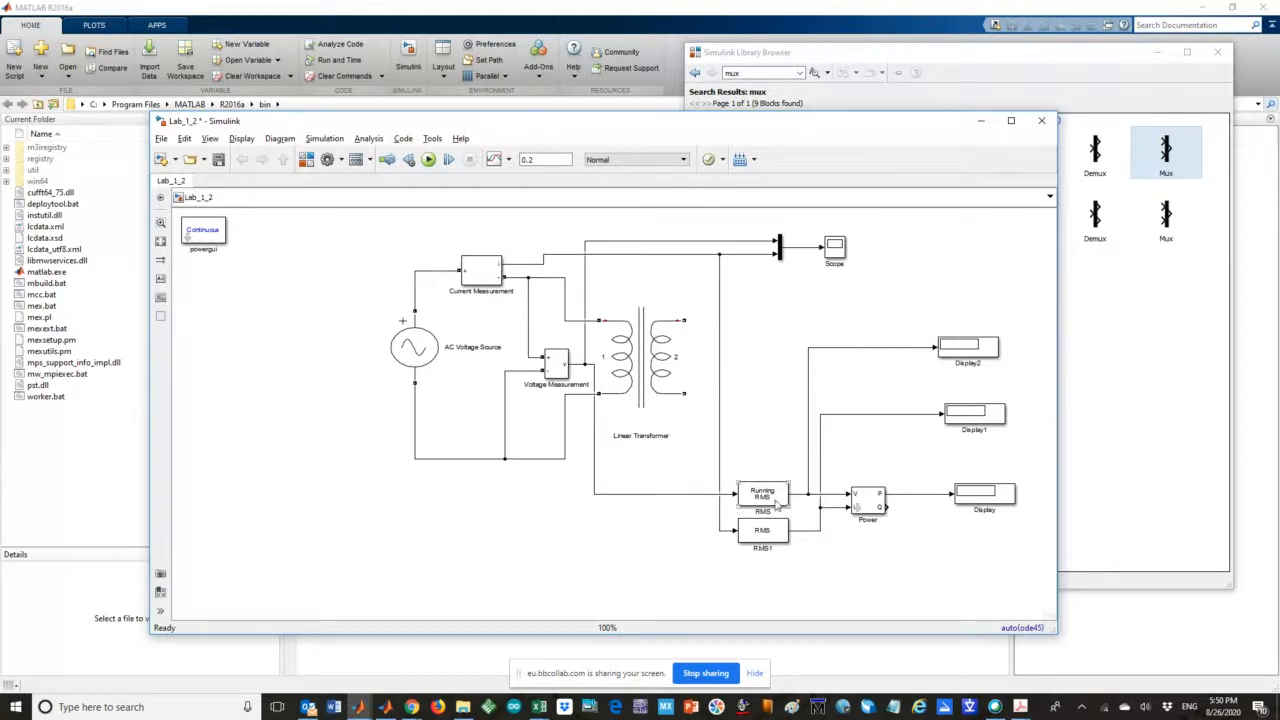
pyautogui.click(684, 417)
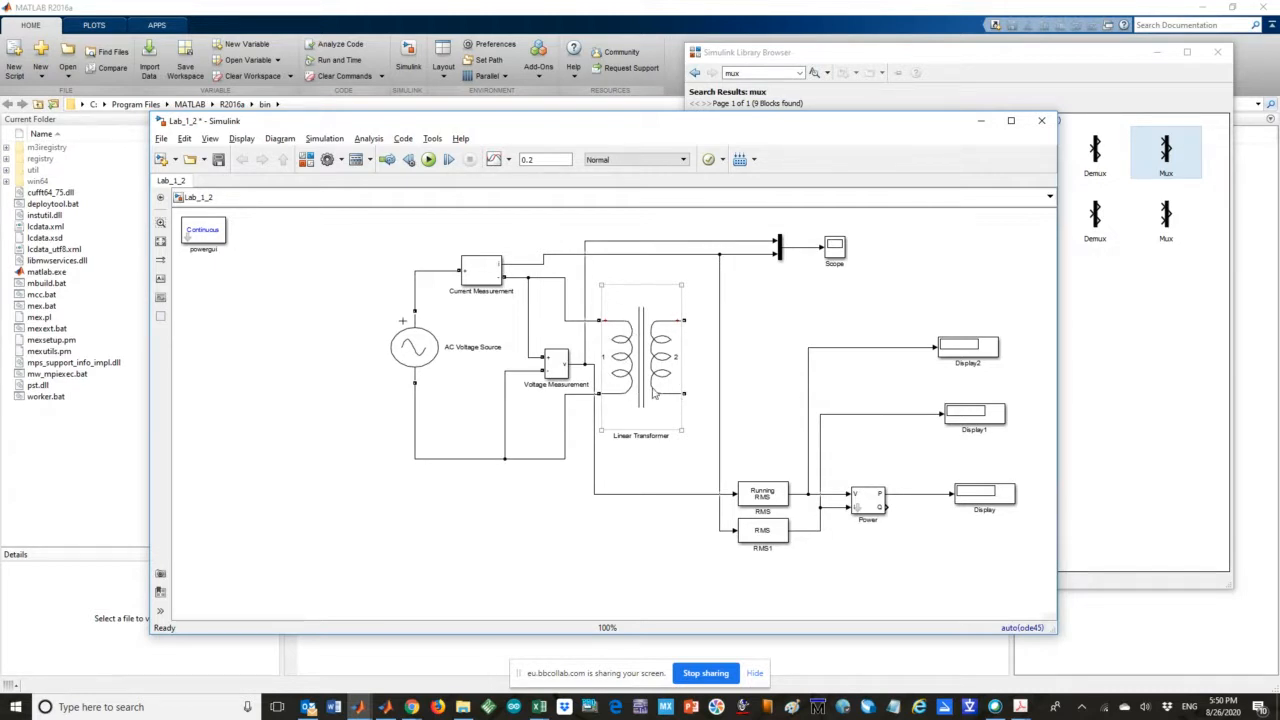
pyautogui.click(438, 335)
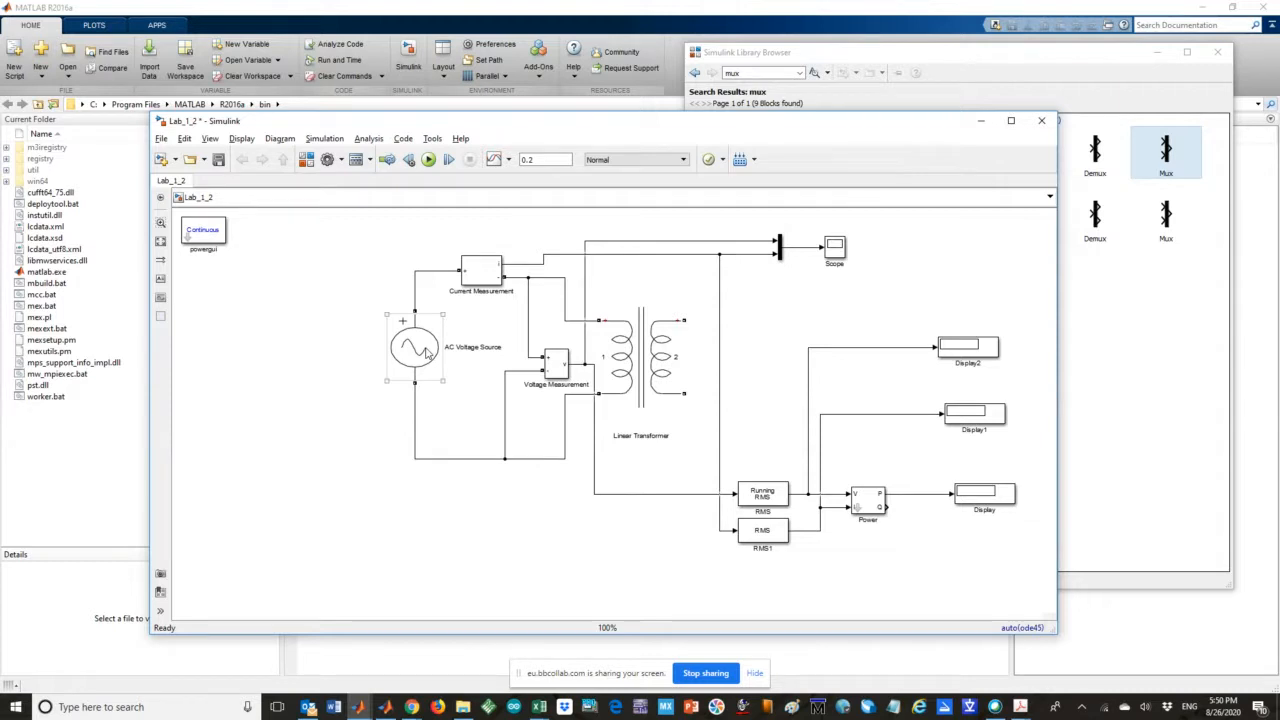
# Set the simulation stop time to 0.1, run the model and close the diagnostic report
pyautogui.click(540, 160)
pyautogui.doubleClick(538, 159)
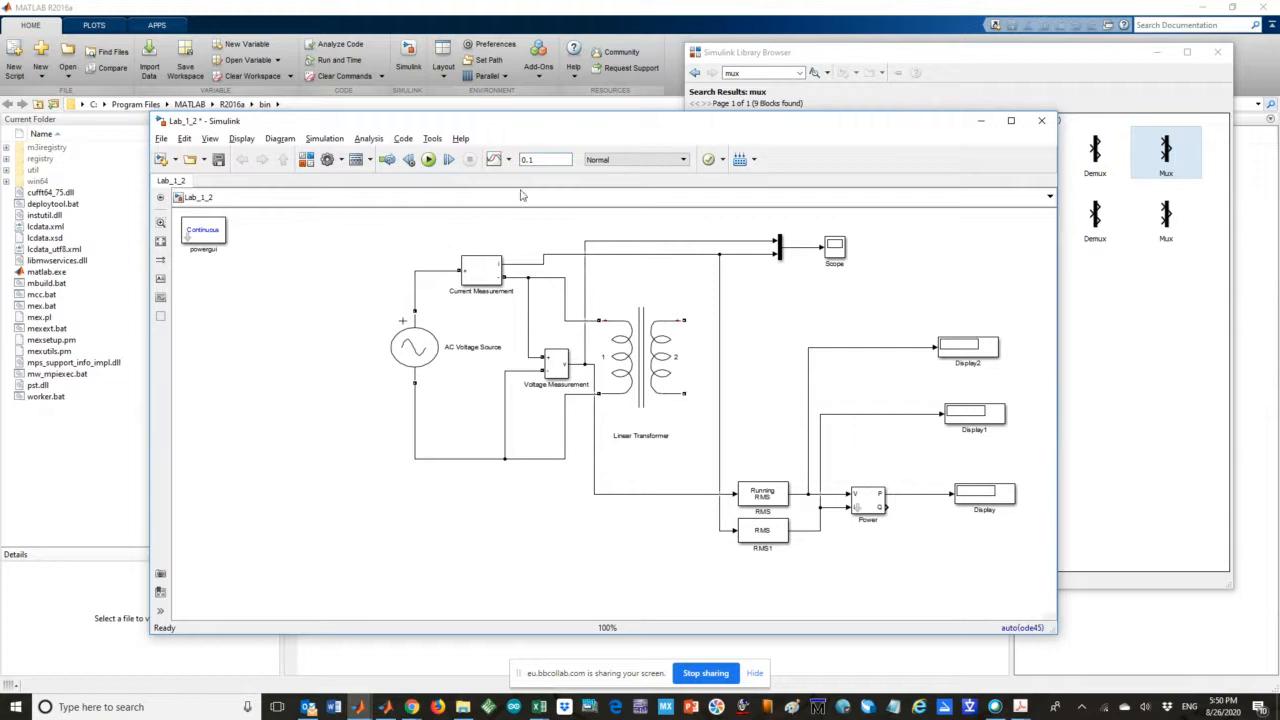
pyautogui.click(428, 161)
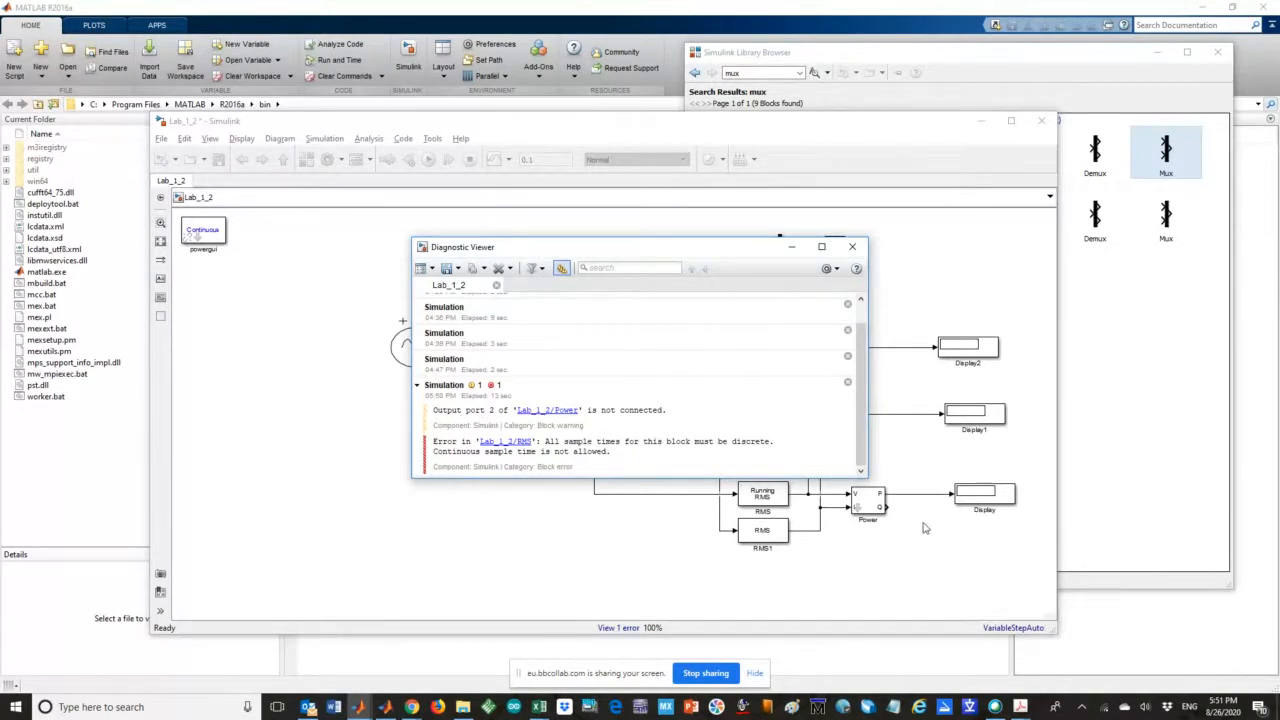
pyautogui.click(854, 249)
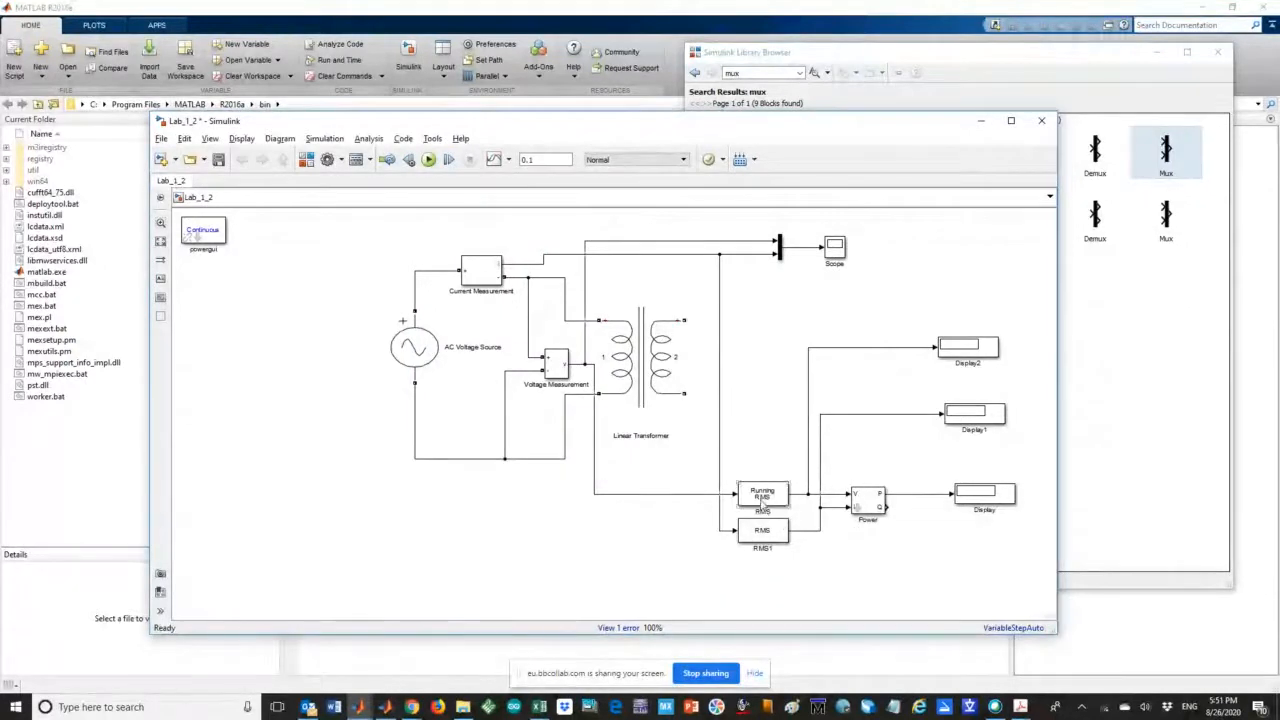
# Delete both RMS blocks feeding the Power block's V and I inputs
pyautogui.moveTo(750, 450); pyautogui.dragTo(778, 565)
pyautogui.press('Delete')
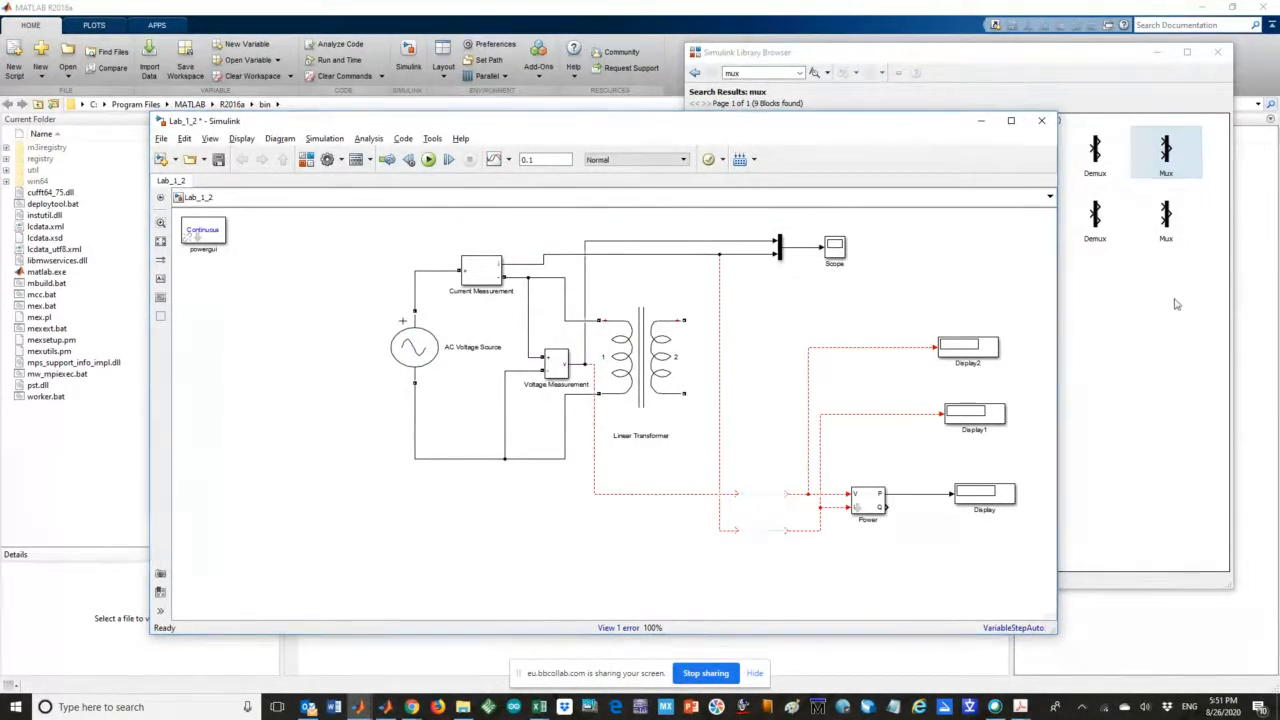
# Browse the Simulink library categories, from Commonly Used Blocks to Signal Routing, Sinks and Sources, for a replacement RMS block
pyautogui.click(755, 73)
pyautogui.doubleClick(755, 73)
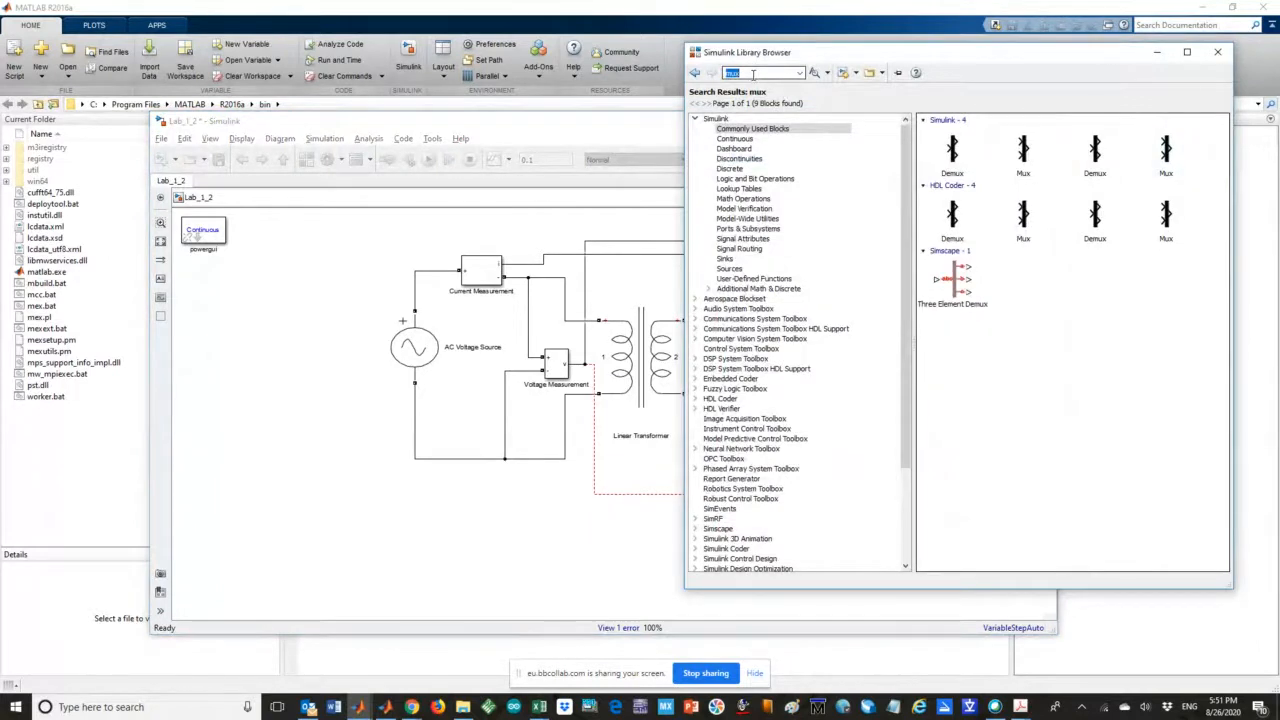
pyautogui.click(733, 279)
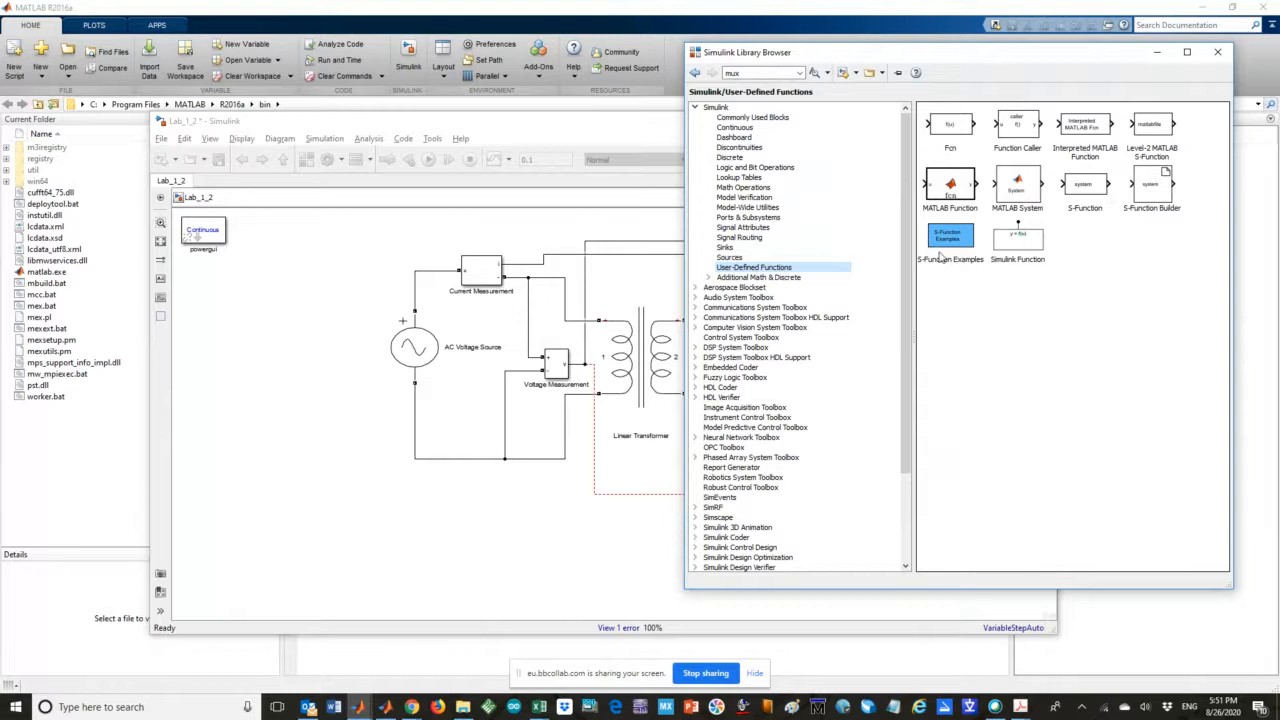
pyautogui.click(732, 258)
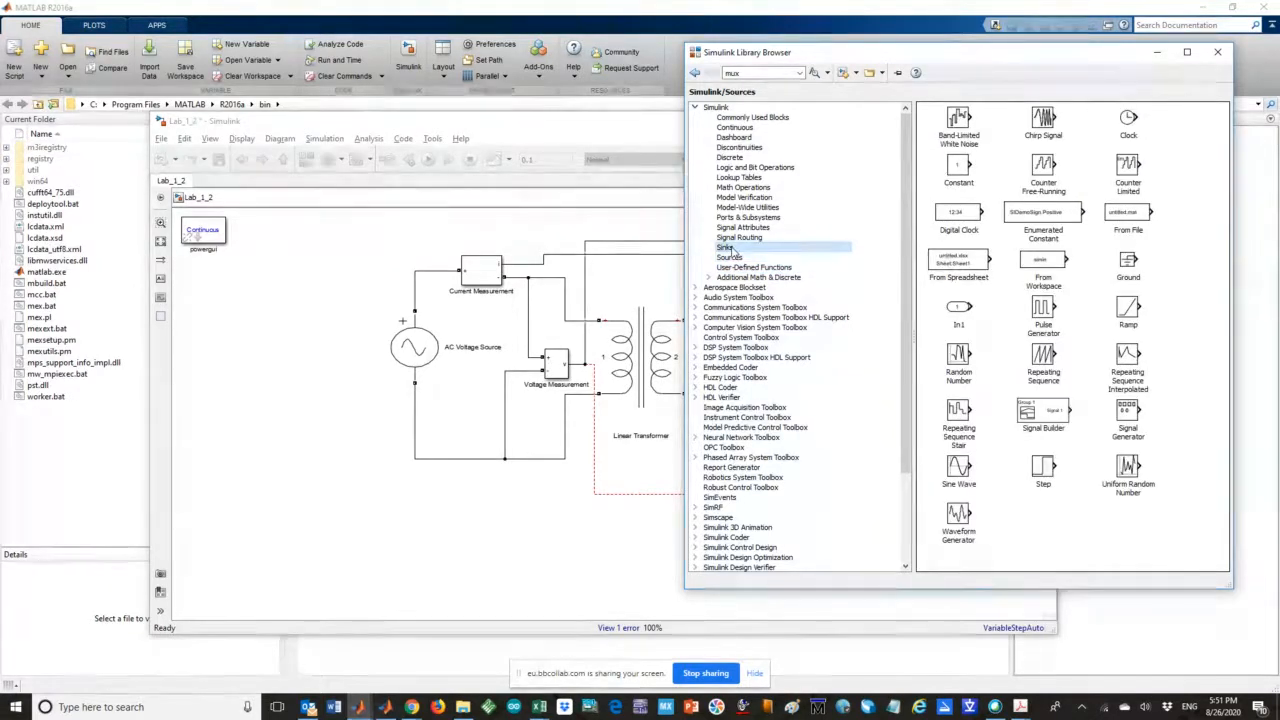
pyautogui.click(731, 247)
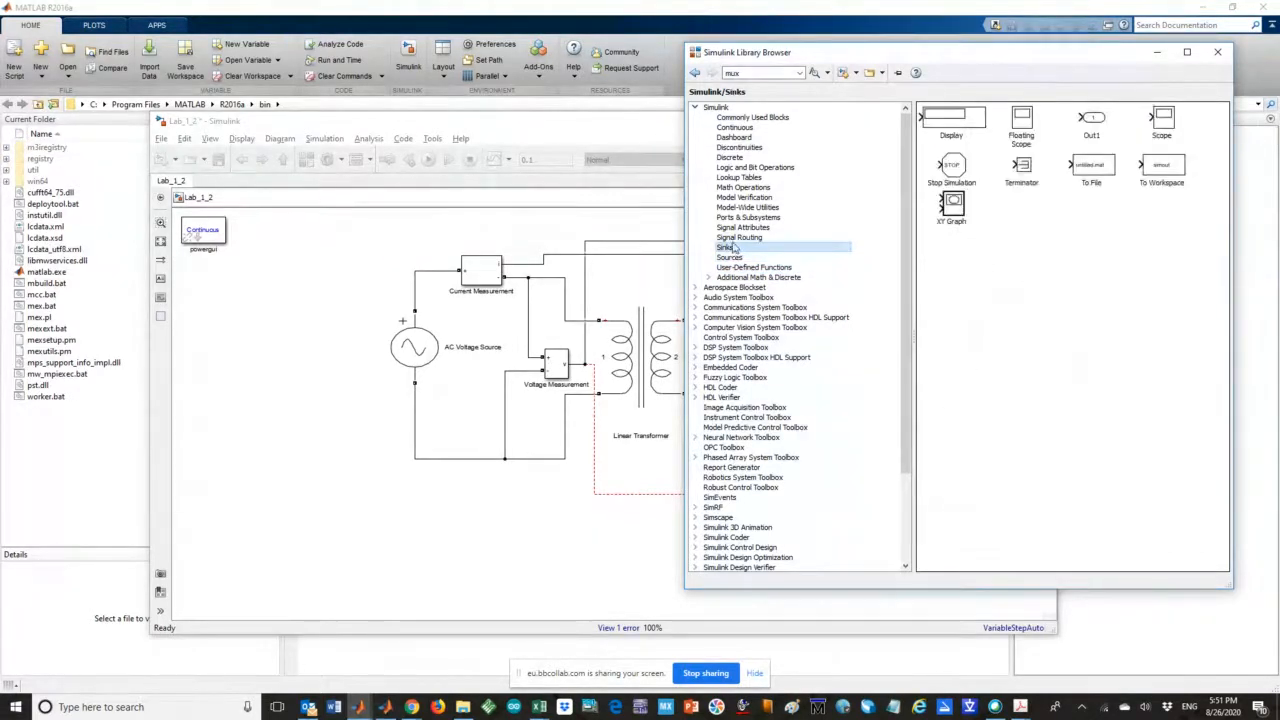
pyautogui.click(742, 118)
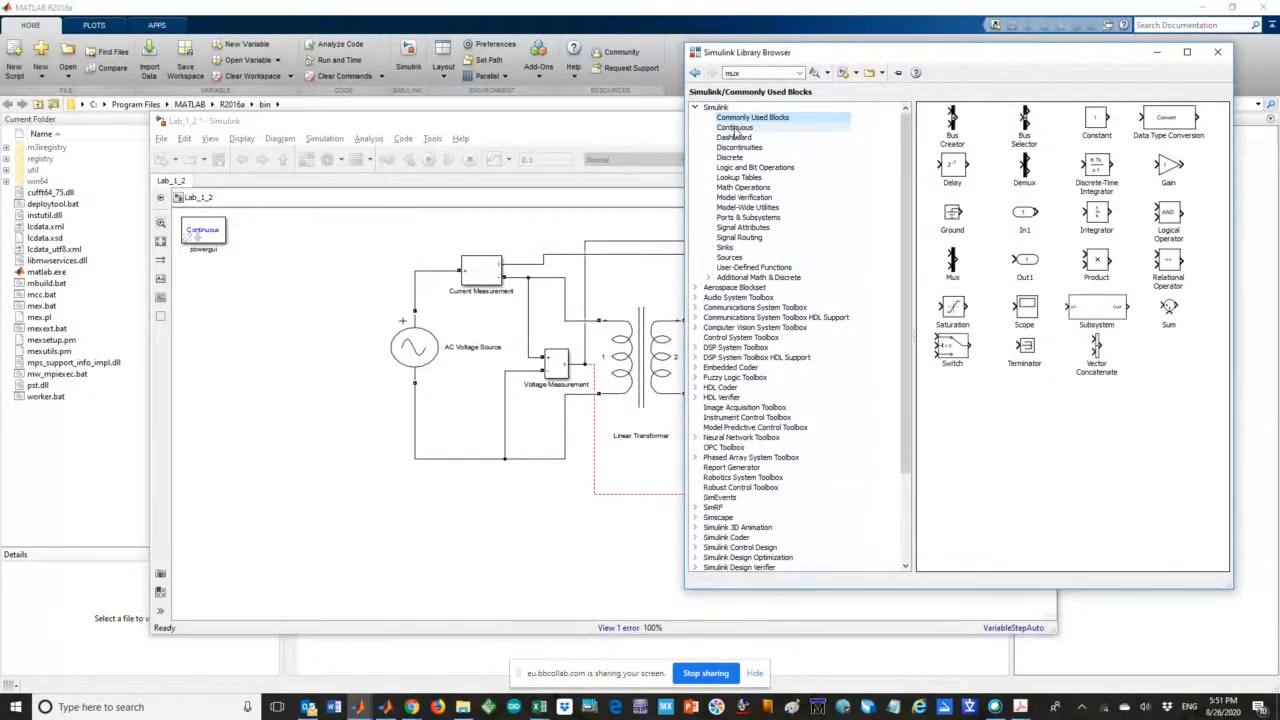
pyautogui.click(734, 128)
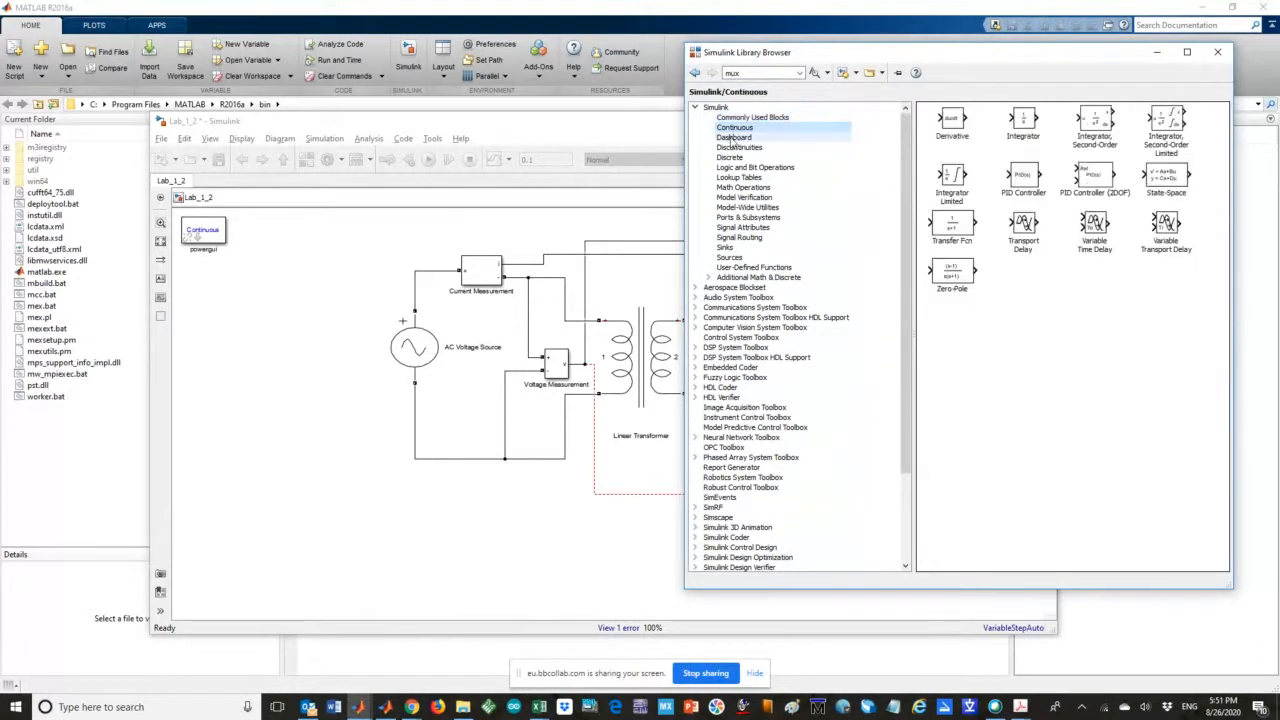
pyautogui.click(733, 138)
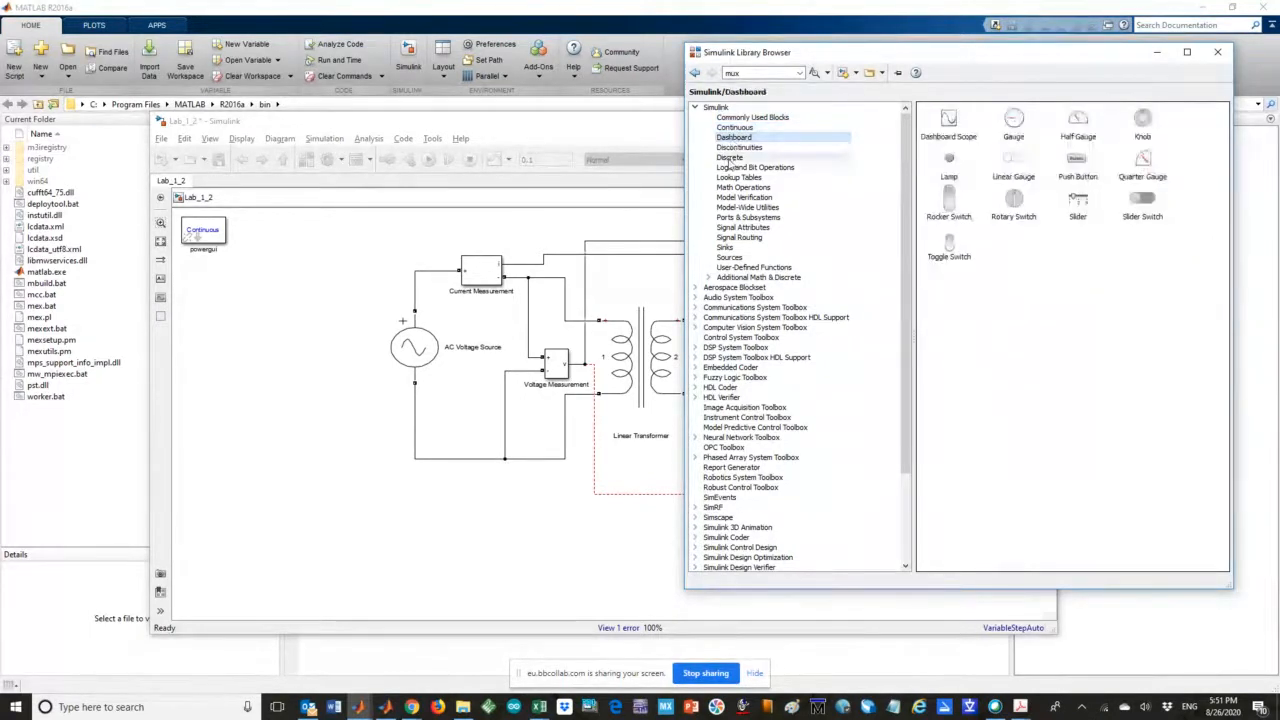
pyautogui.click(738, 148)
pyautogui.click(733, 157)
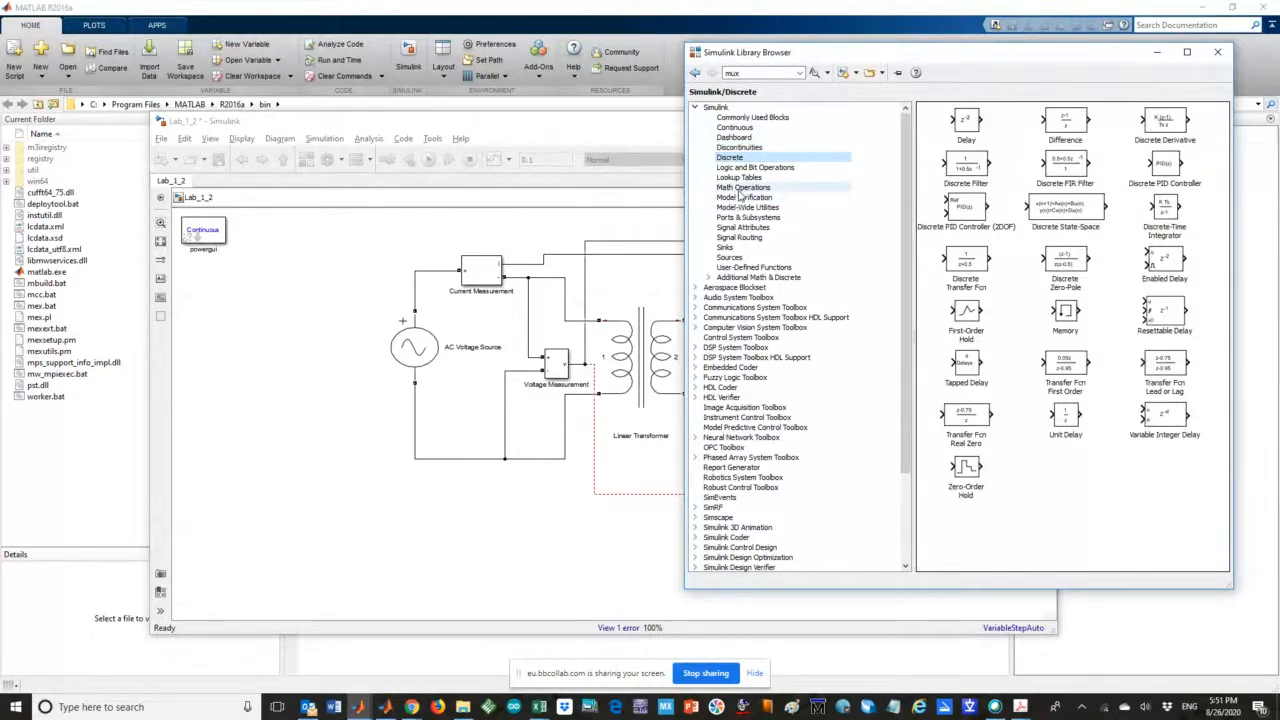
pyautogui.click(735, 168)
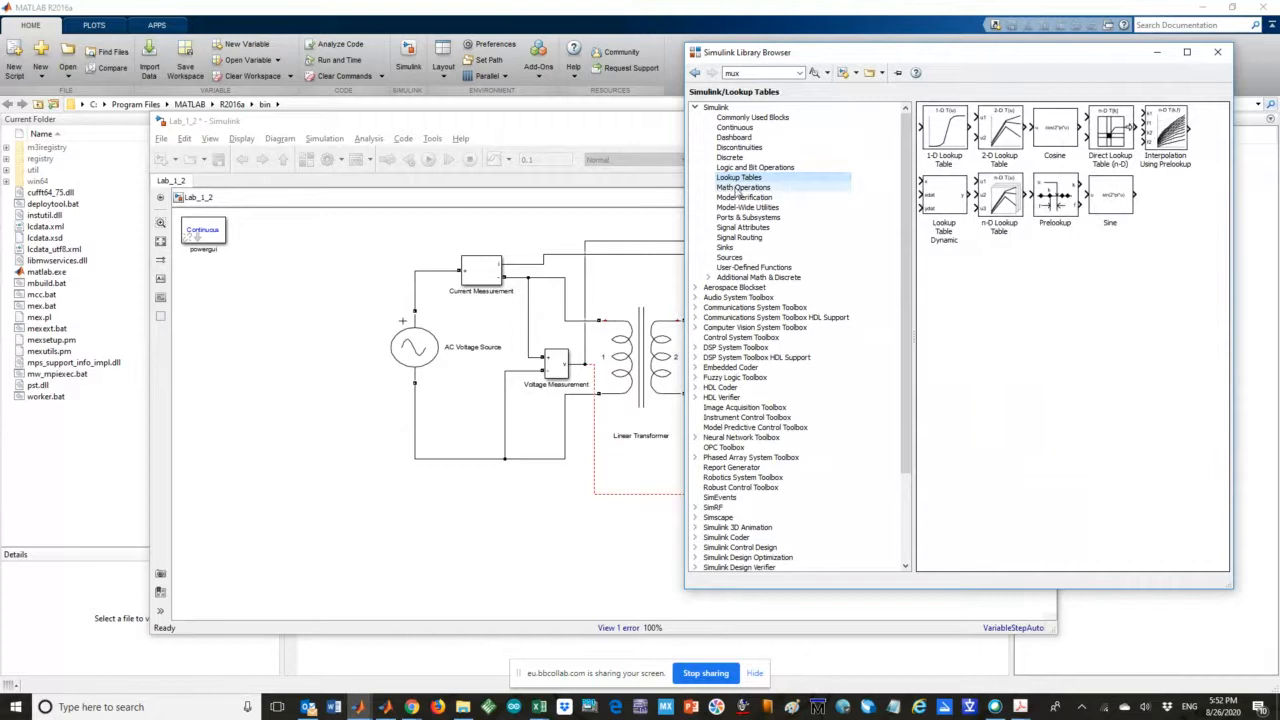
pyautogui.click(738, 189)
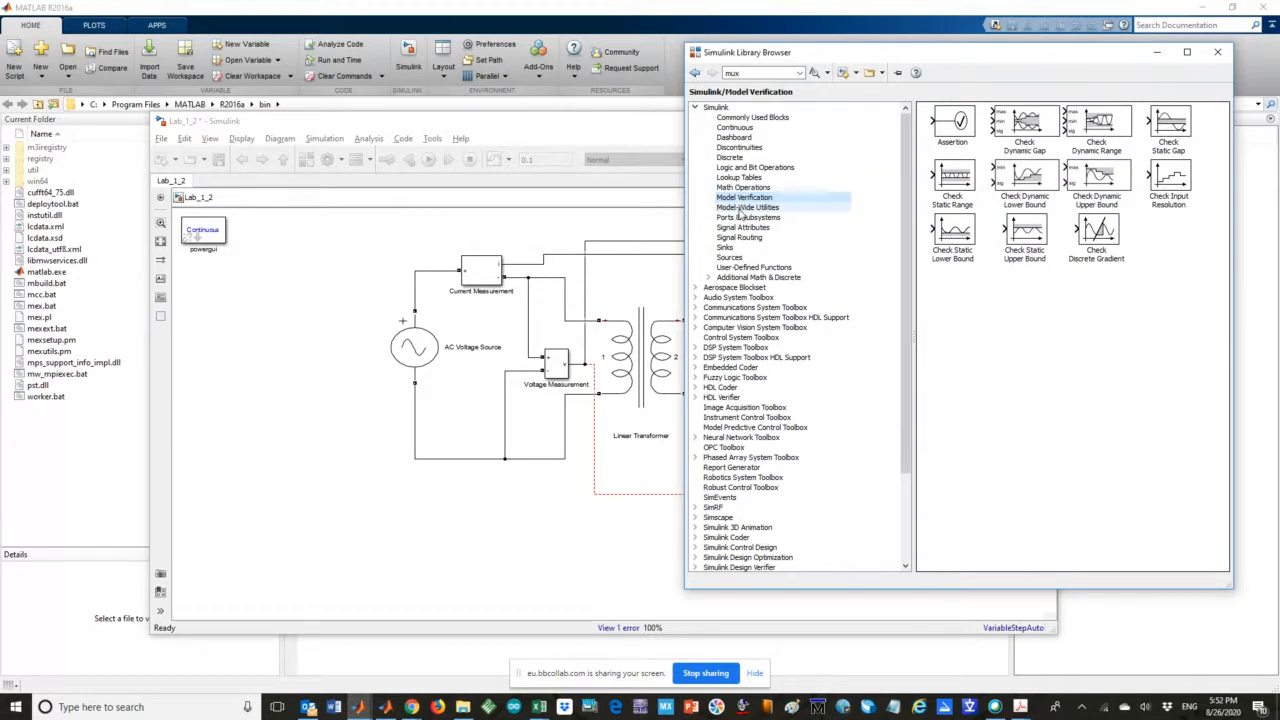
pyautogui.click(742, 208)
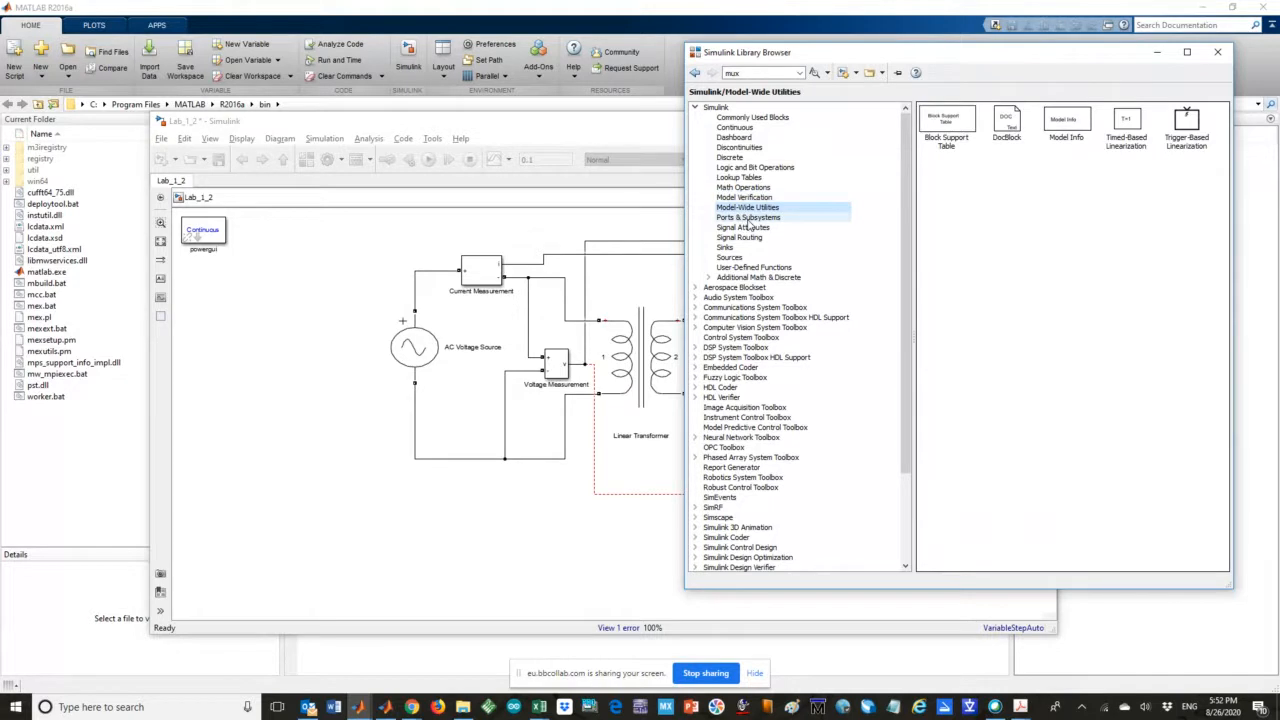
pyautogui.click(747, 218)
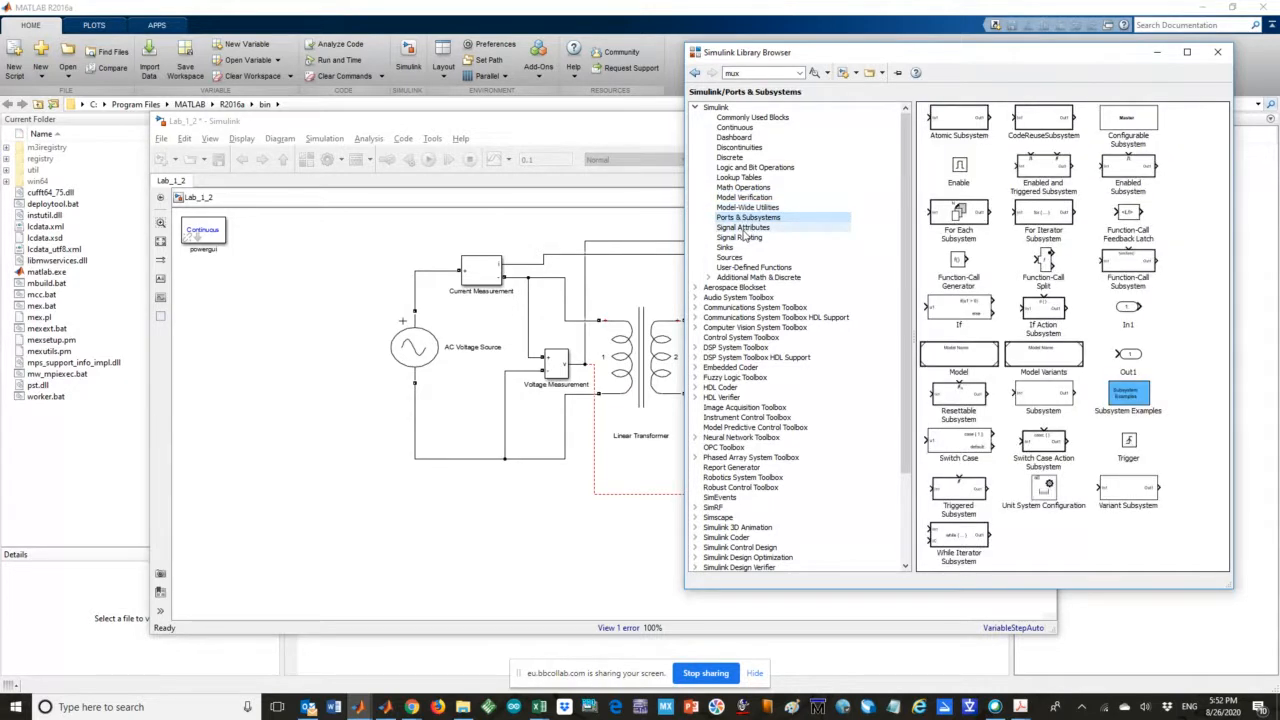
pyautogui.click(744, 229)
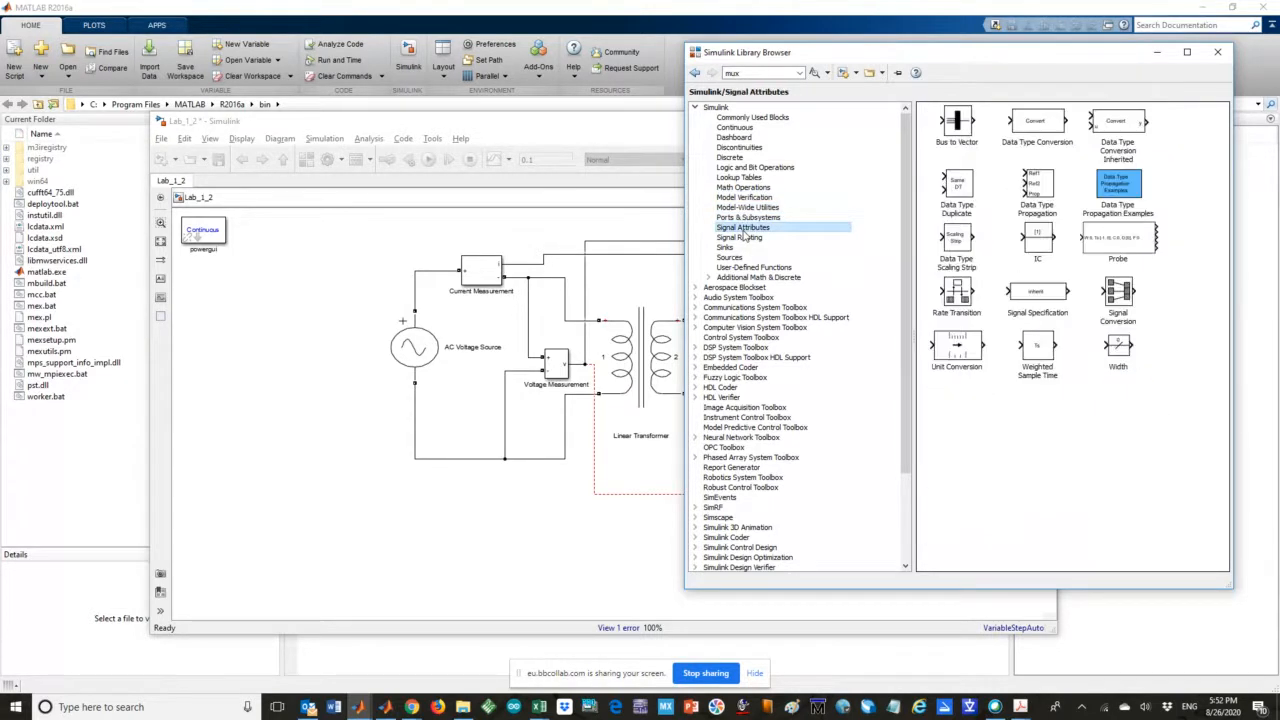
pyautogui.click(747, 239)
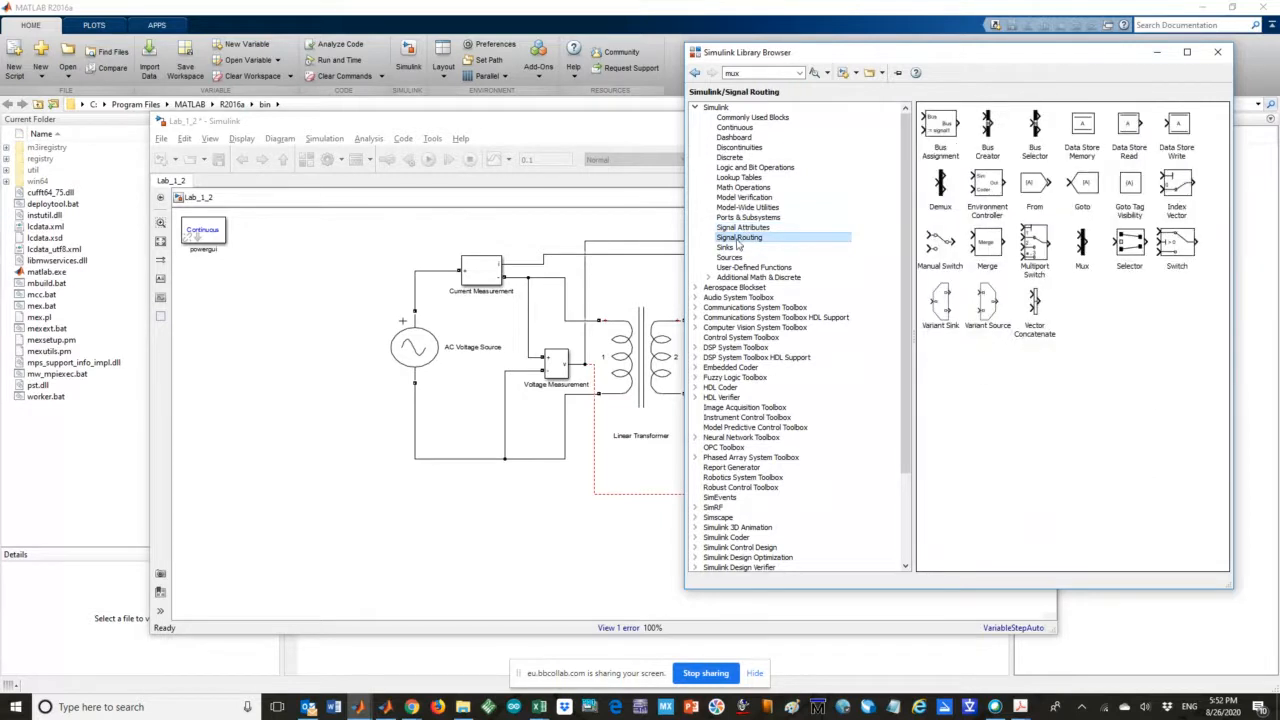
# Search the block library for "rms" and look through the results, dismissing the Apple Software Update window
pyautogui.doubleClick(744, 73)
pyautogui.write('r')
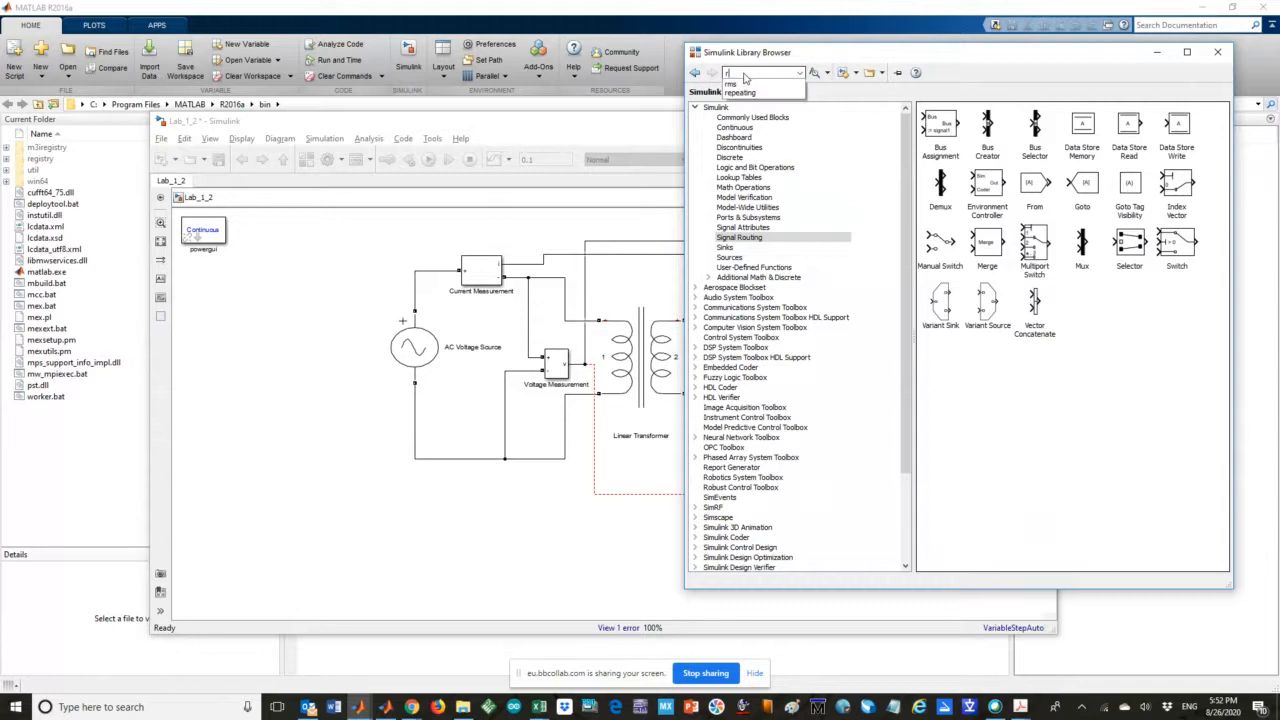
pyautogui.write('ms')
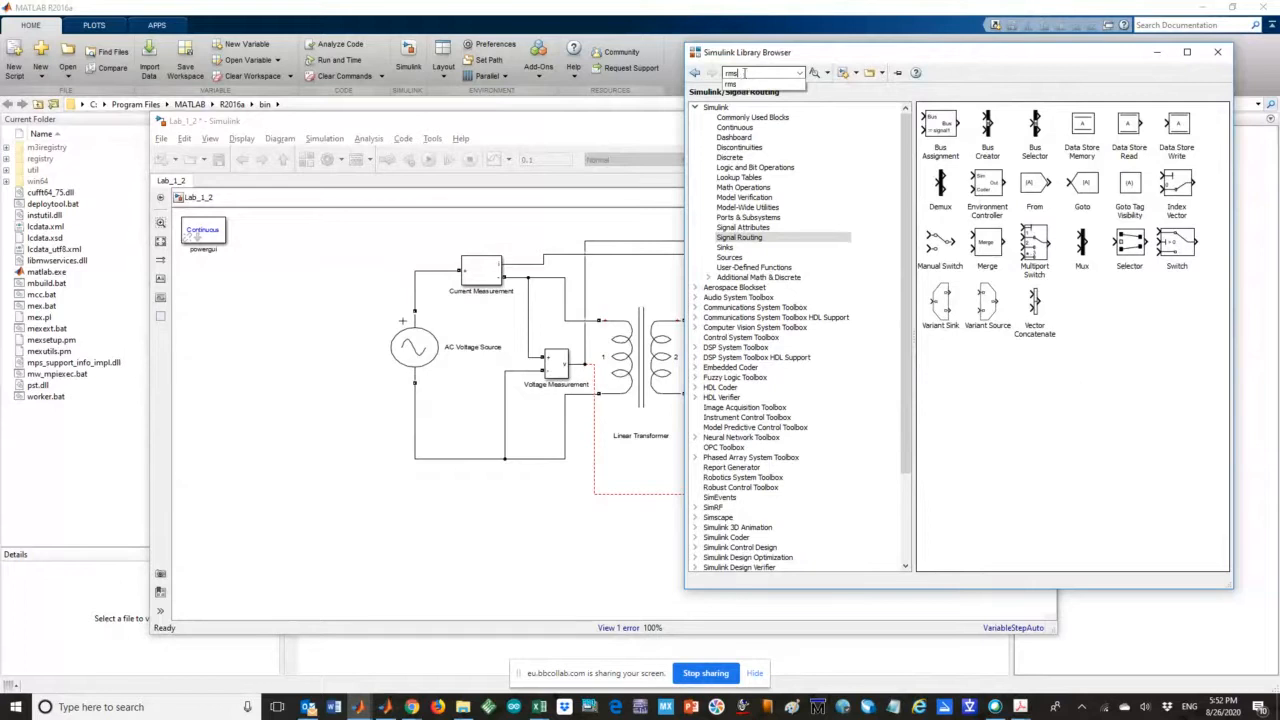
pyautogui.press('Return')
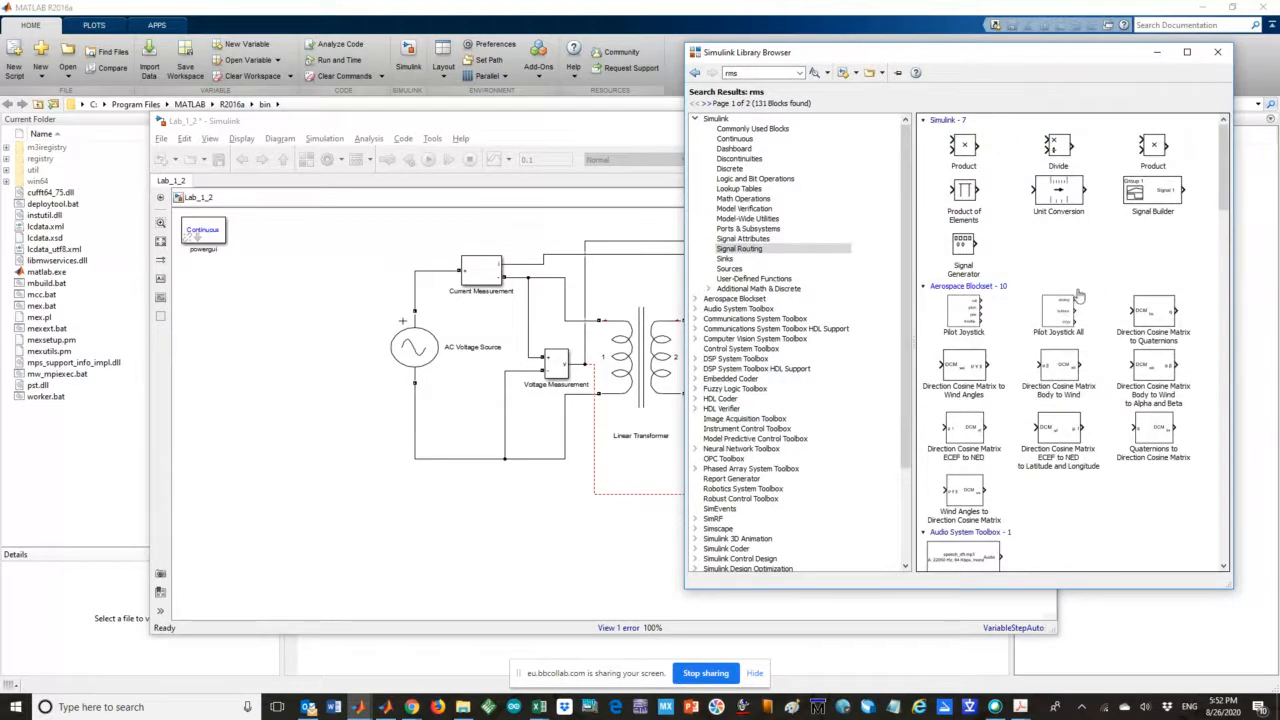
pyautogui.scroll(-3, 1086, 296)
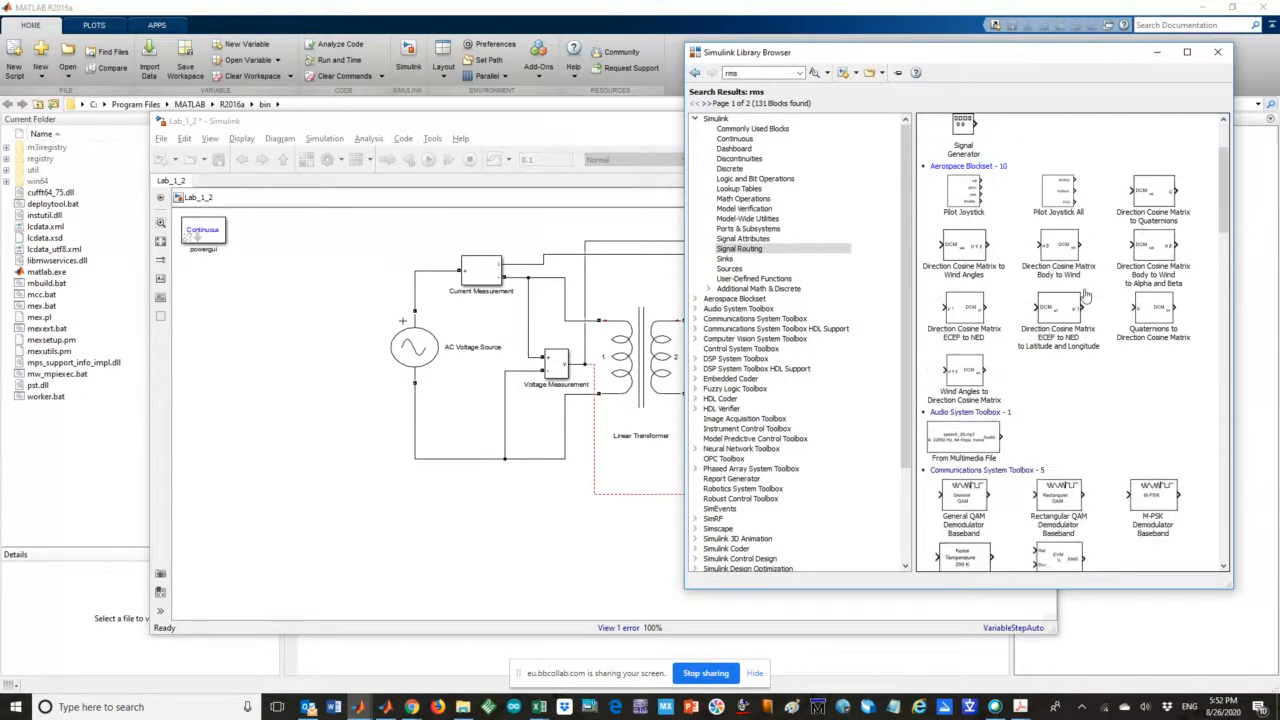
pyautogui.scroll(-7, 1086, 296)
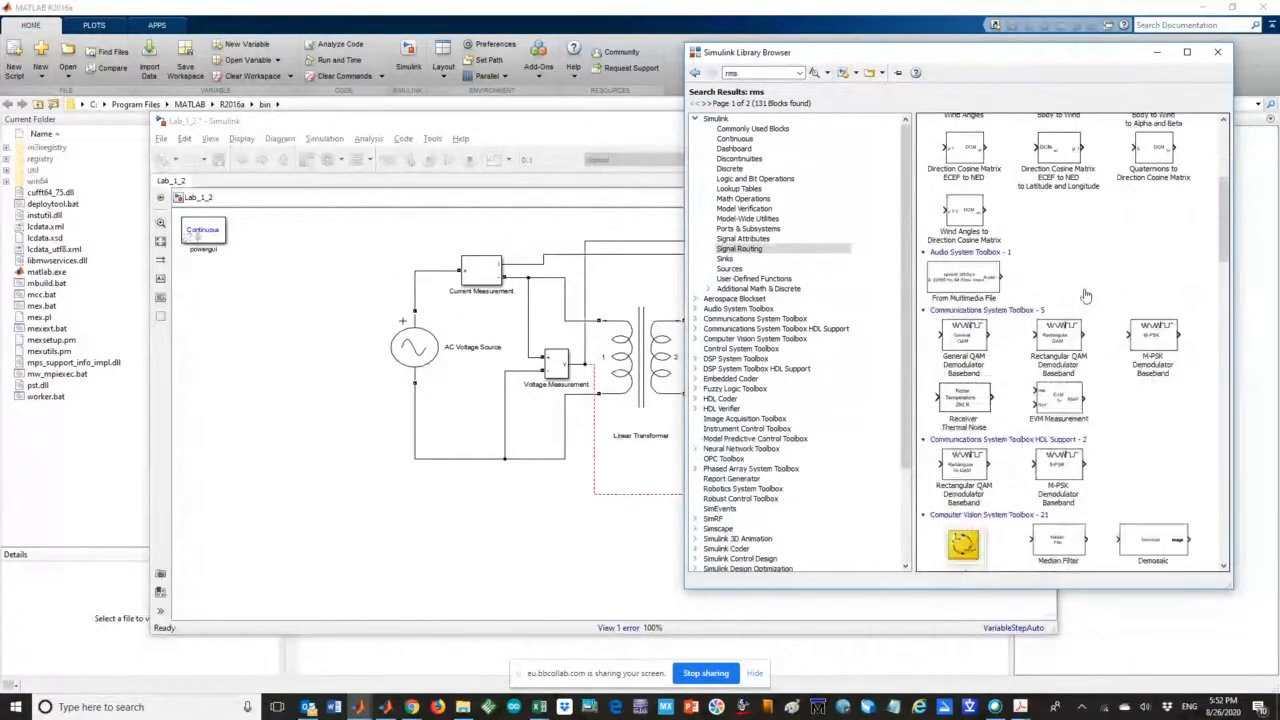
pyautogui.scroll(-2, 1086, 296)
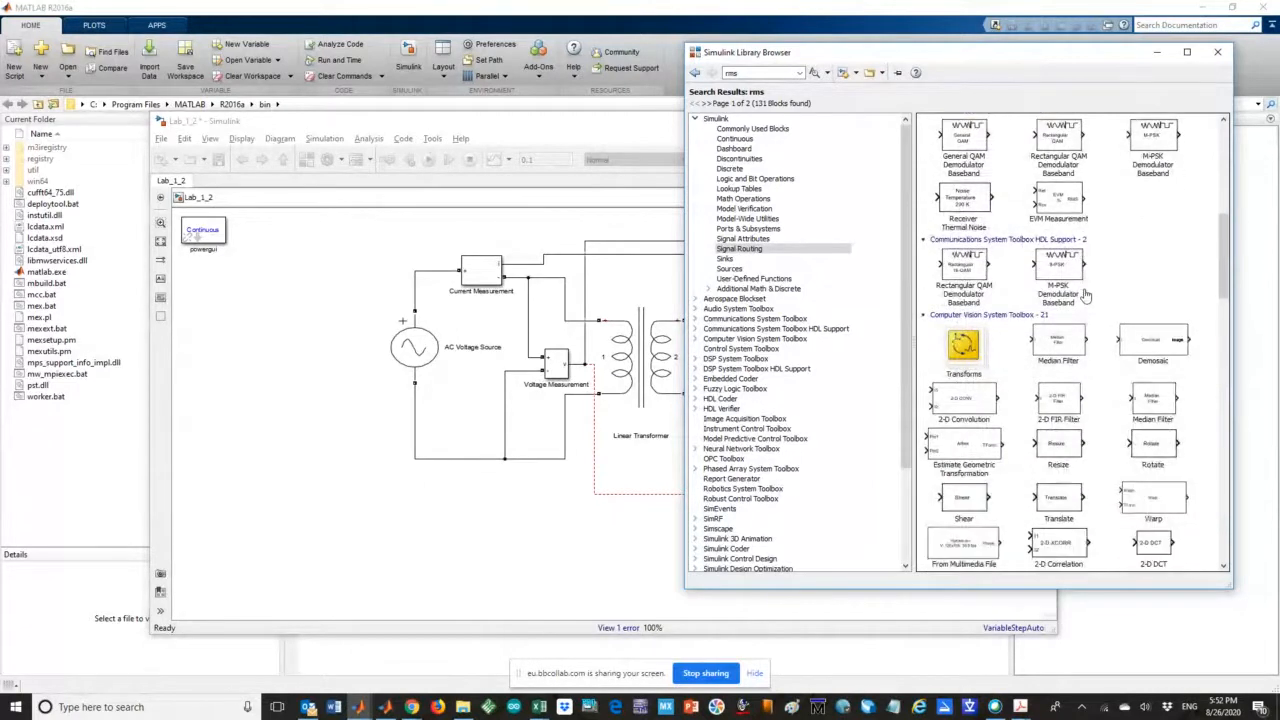
pyautogui.scroll(-2, 1086, 296)
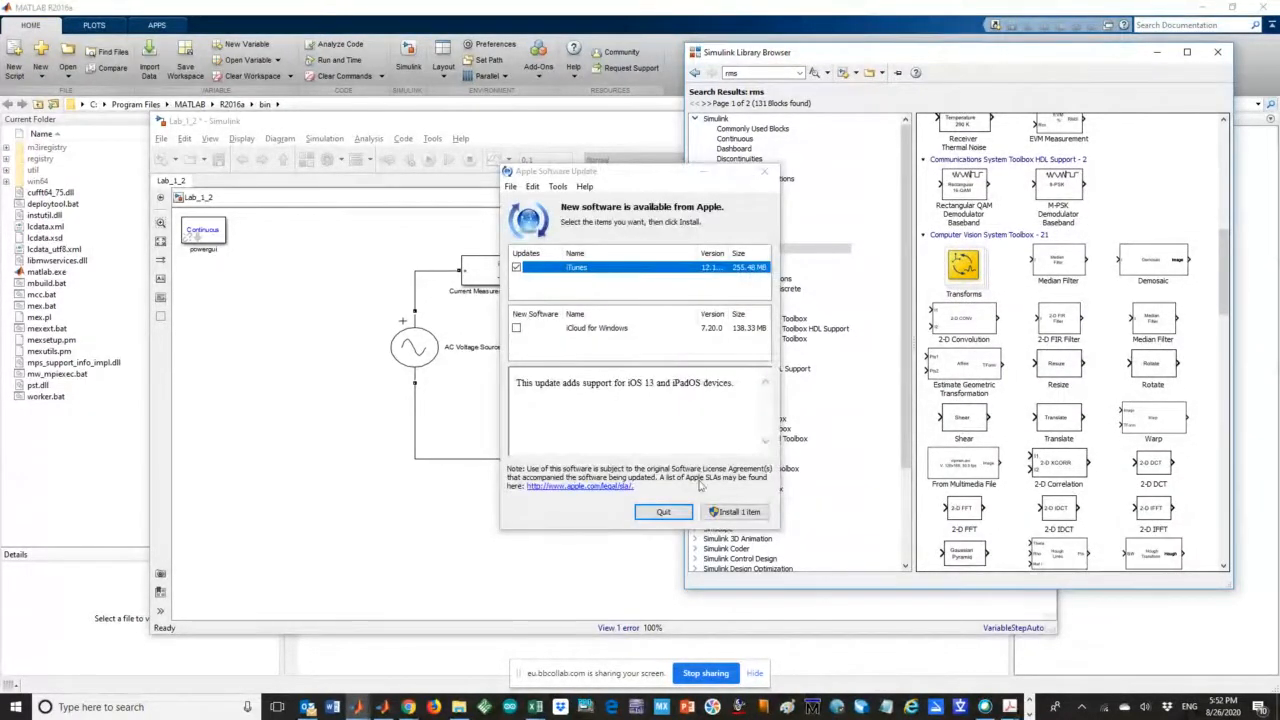
pyautogui.click(663, 512)
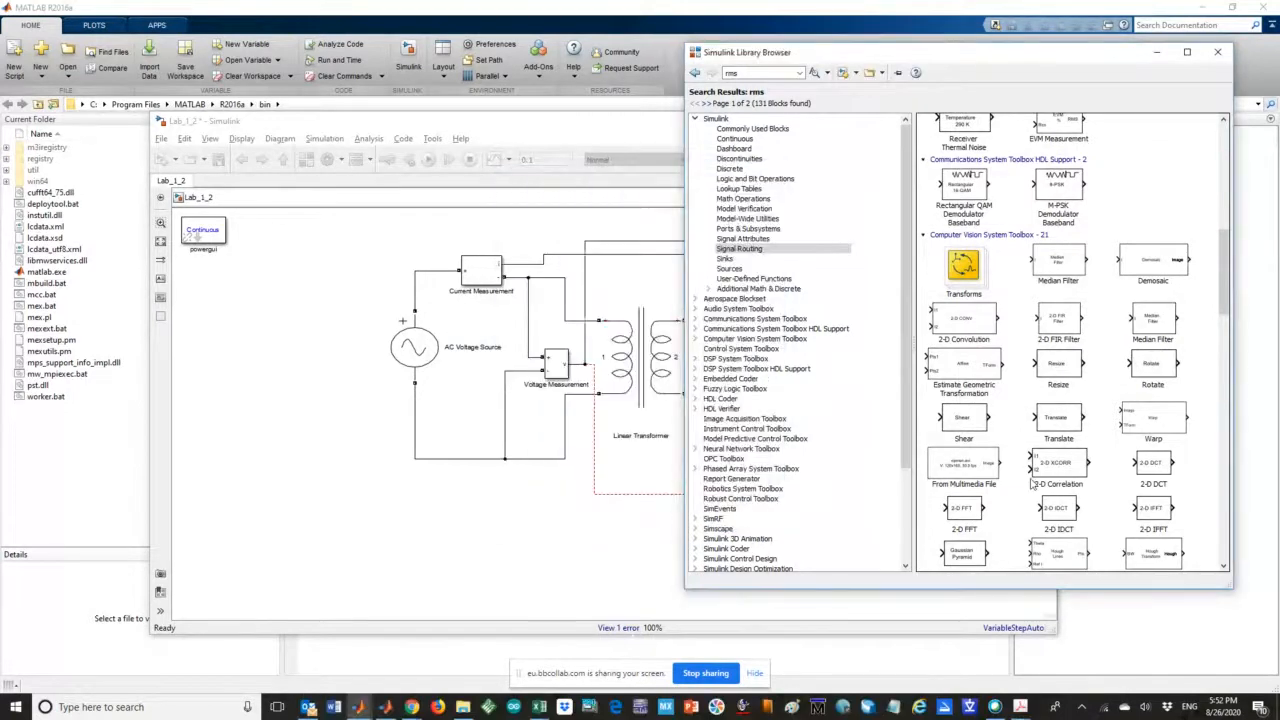
pyautogui.scroll(-3, 1033, 483)
# Examine the Electrical Elements in Simscape's Foundation Library for an RMS block and return to the main Simulink library
pyautogui.scroll(-4, 765, 480)
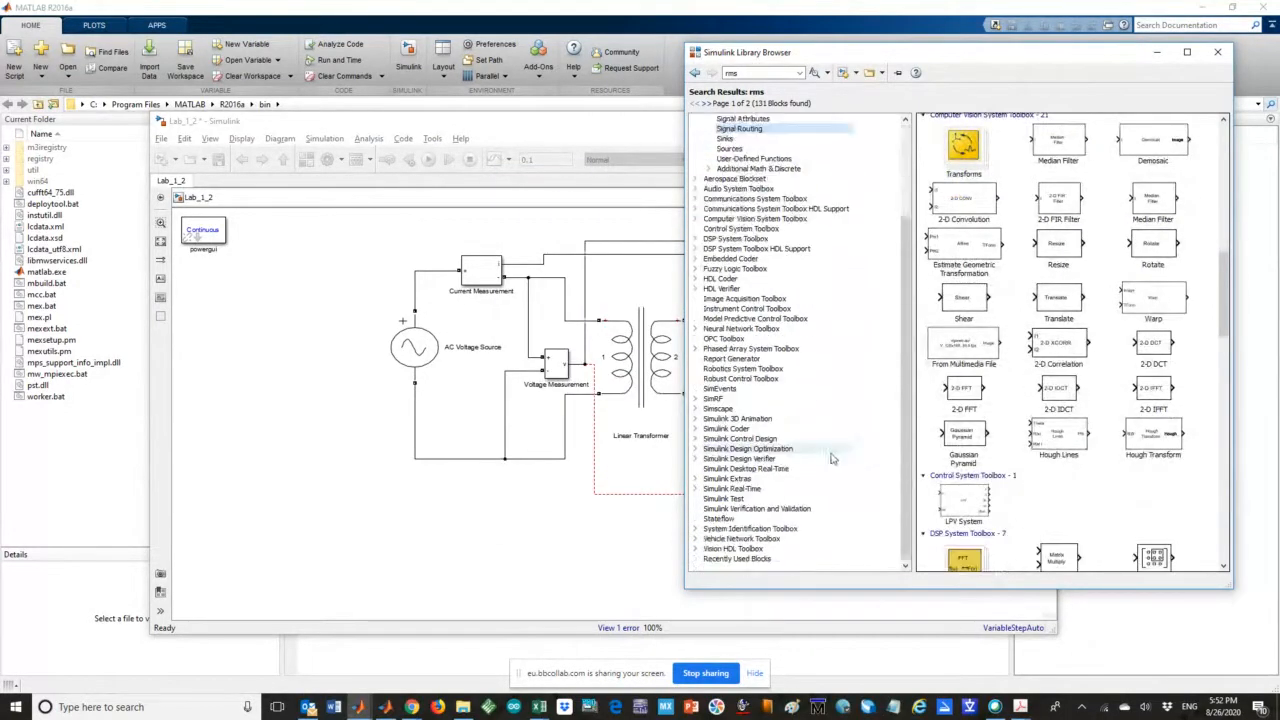
pyautogui.scroll(1, 765, 480)
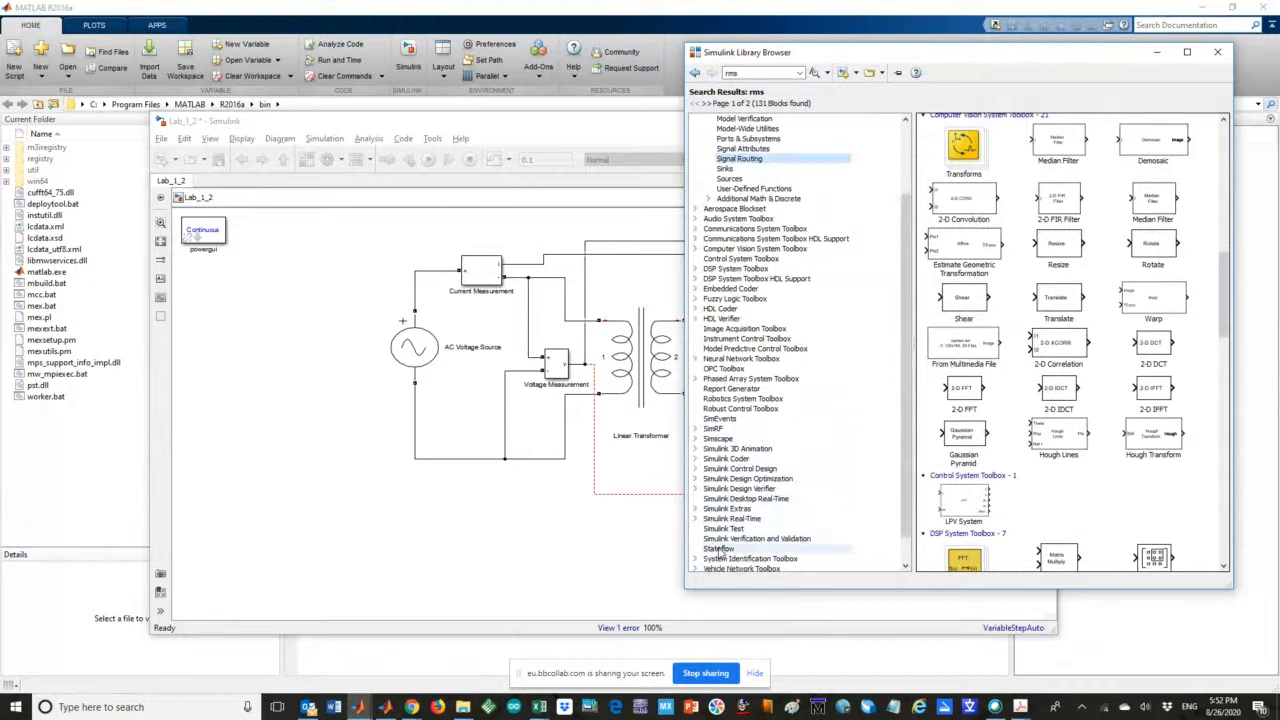
pyautogui.click(696, 439)
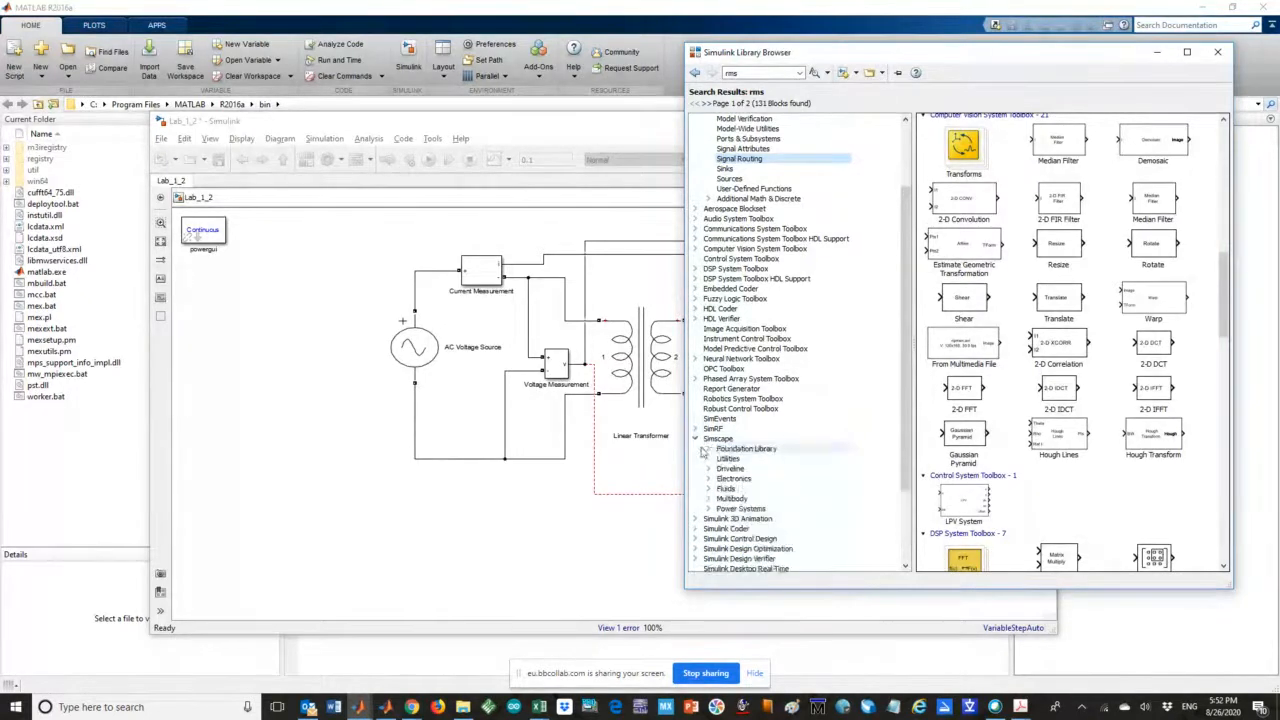
pyautogui.click(709, 449)
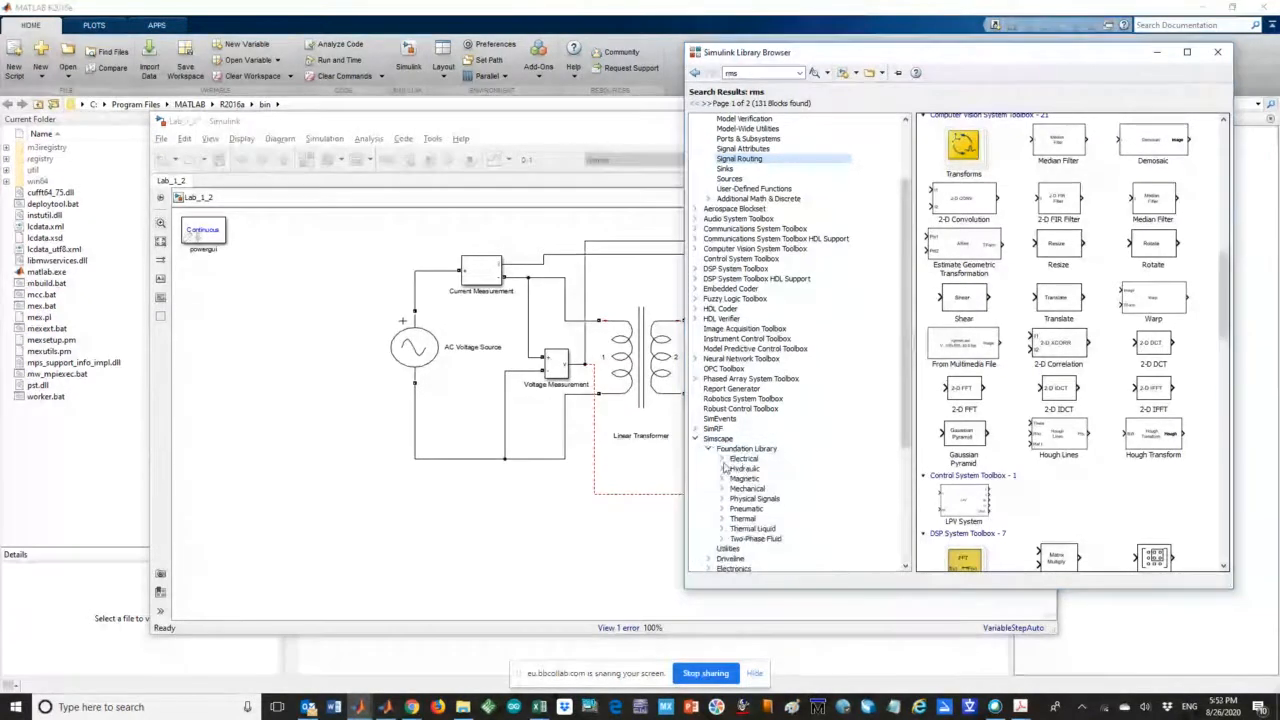
pyautogui.click(744, 459)
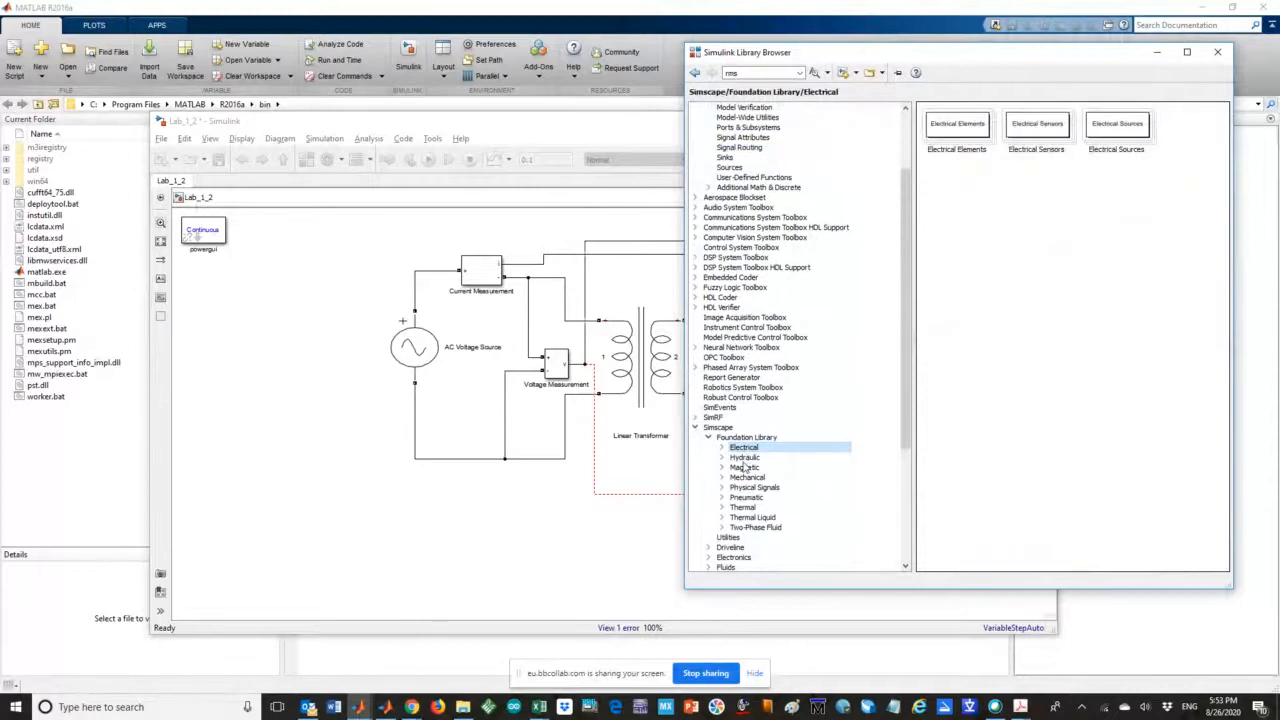
pyautogui.click(722, 448)
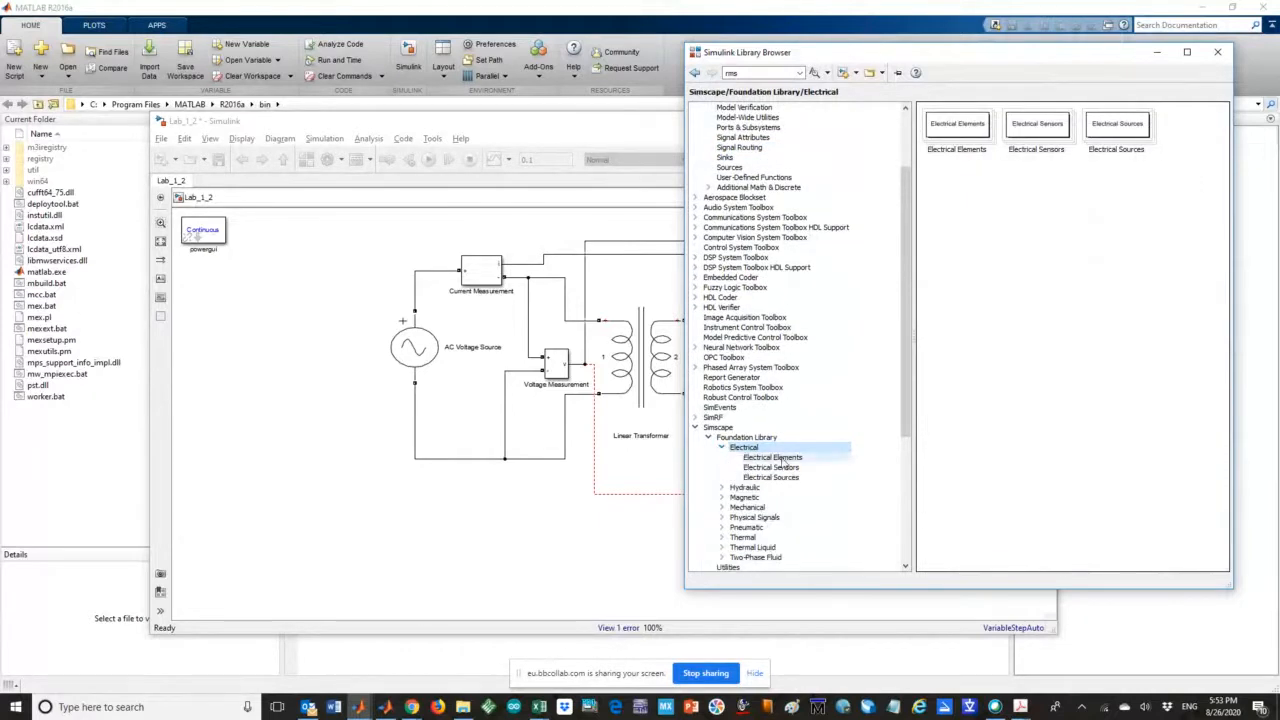
pyautogui.click(770, 459)
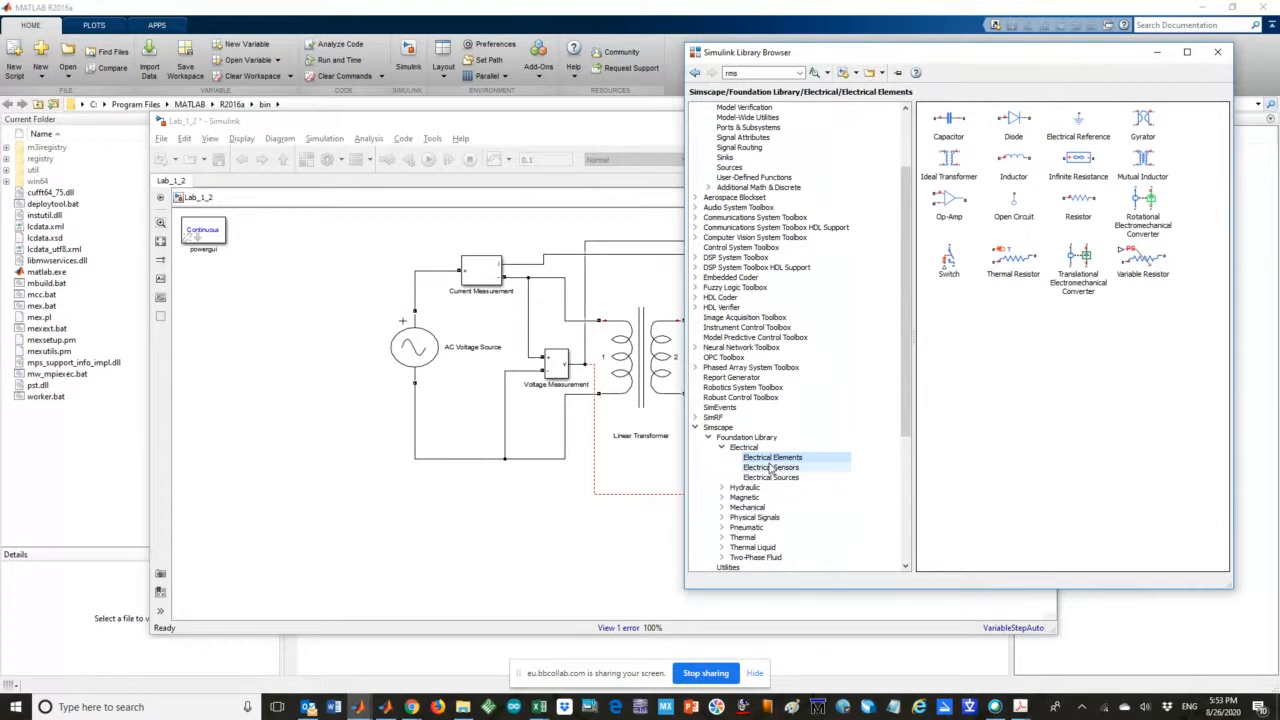
pyautogui.scroll(3, 770, 470)
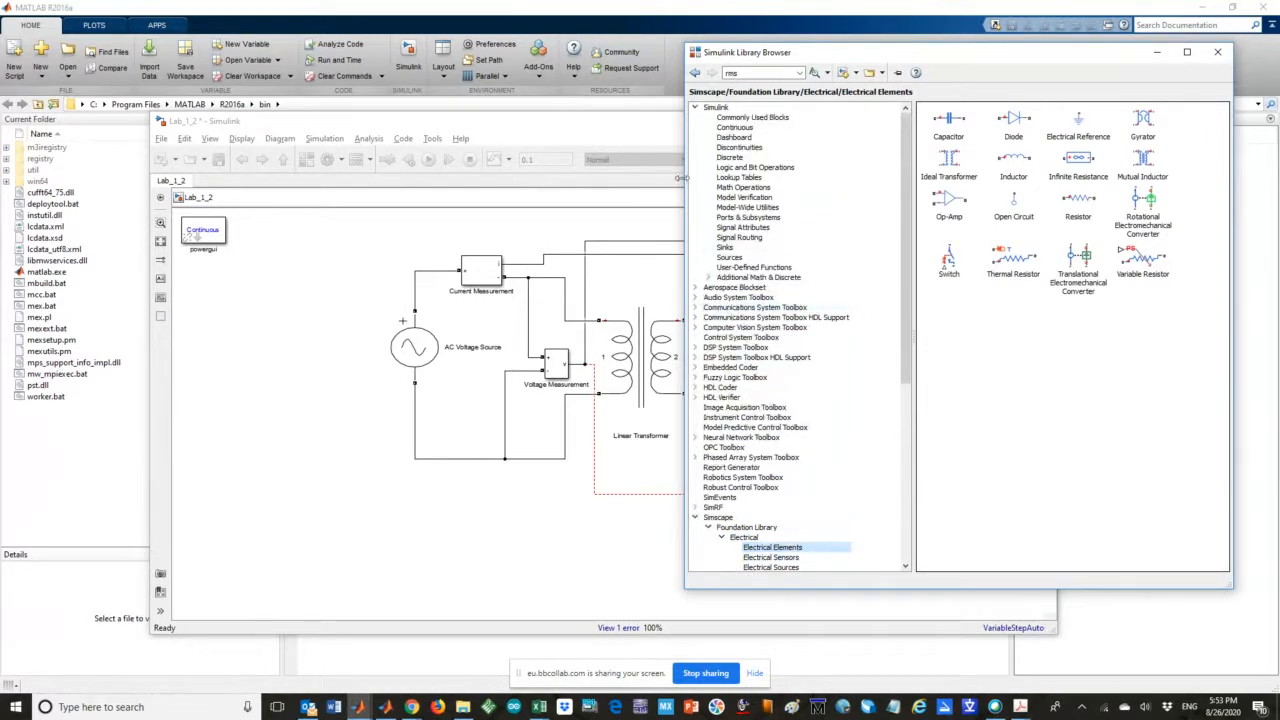
pyautogui.click(716, 107)
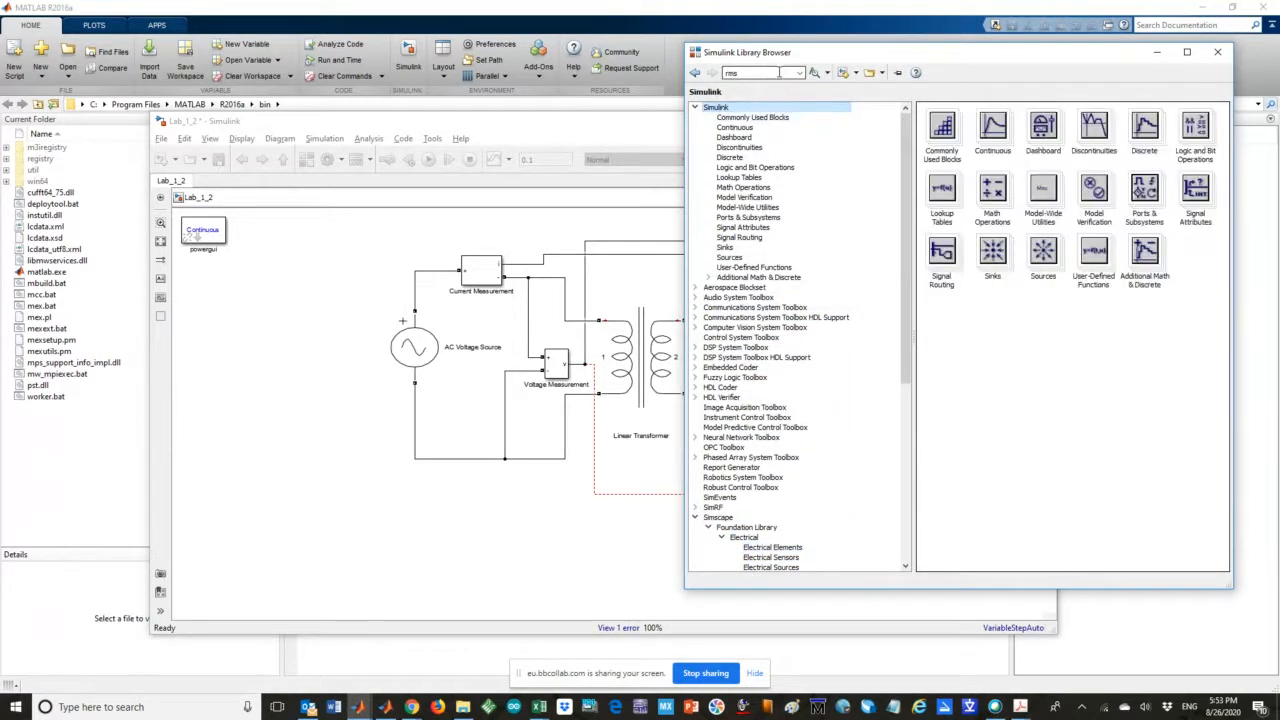
# Search the block library for "rms" again and scan the results down to the Simscape blocks for a suitable RMS block
pyautogui.doubleClick(768, 72)
pyautogui.write('rms')
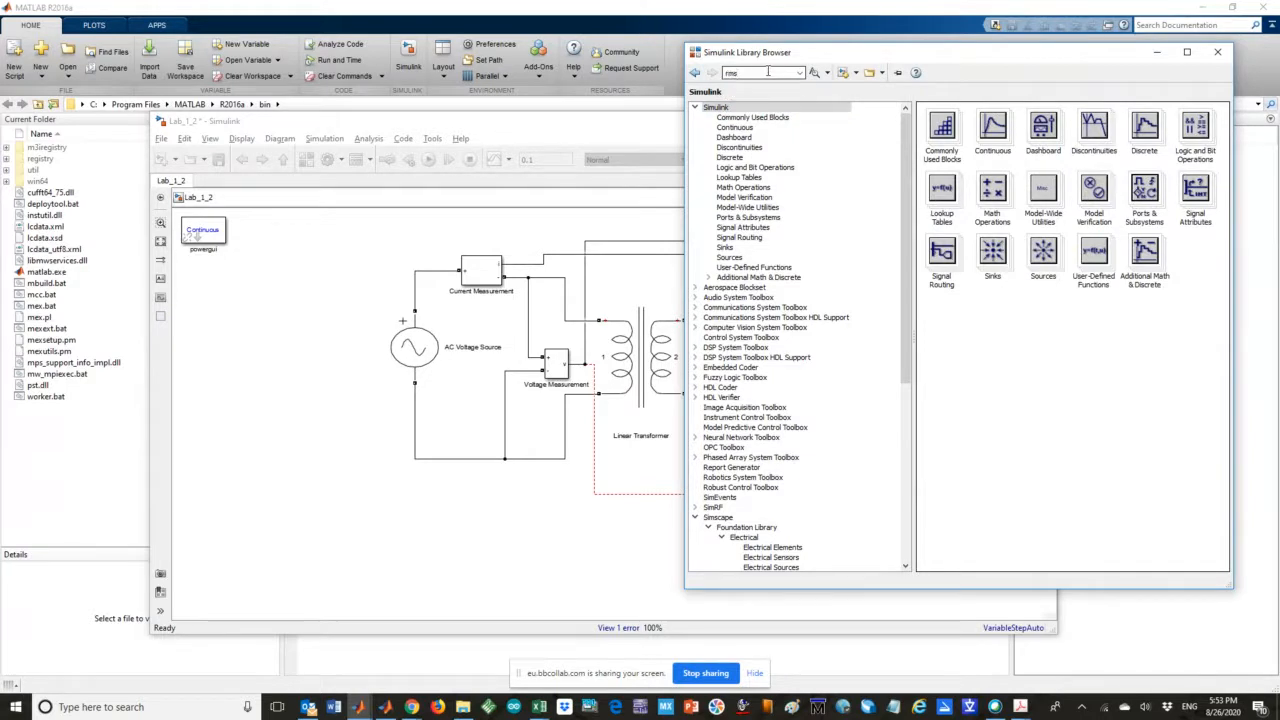
pyautogui.press('Return')
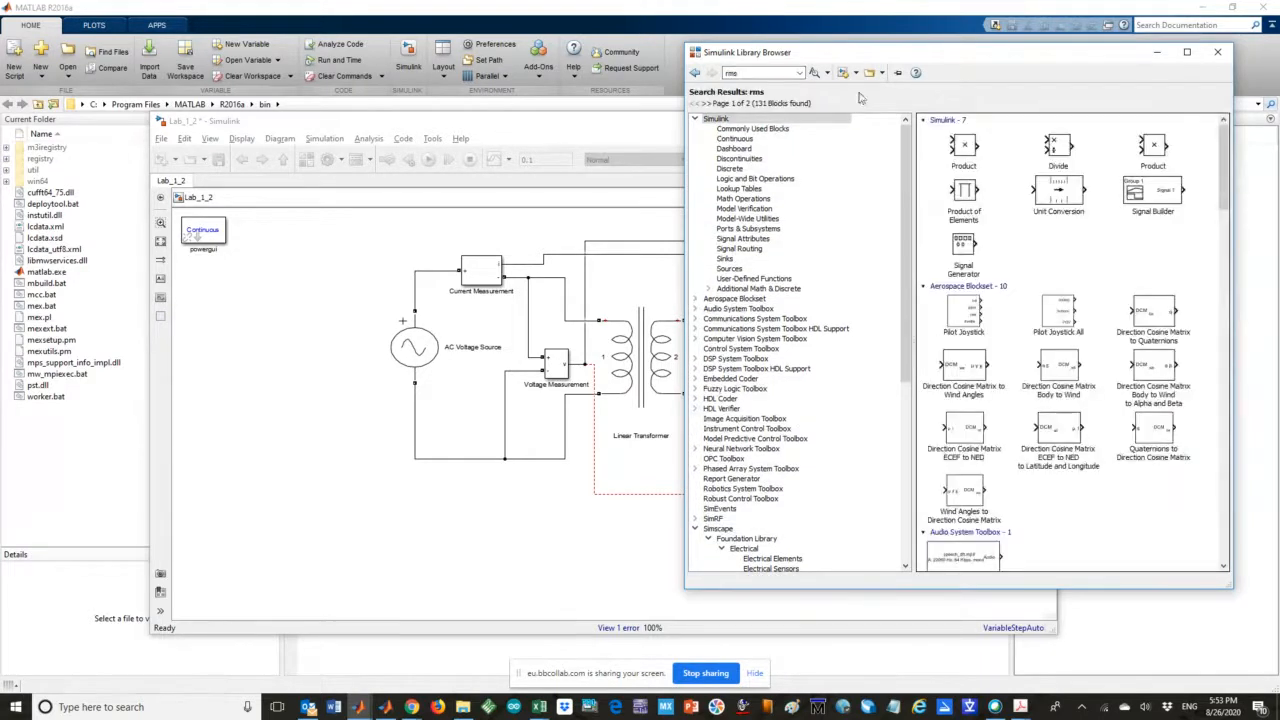
pyautogui.scroll(-5, 1090, 285)
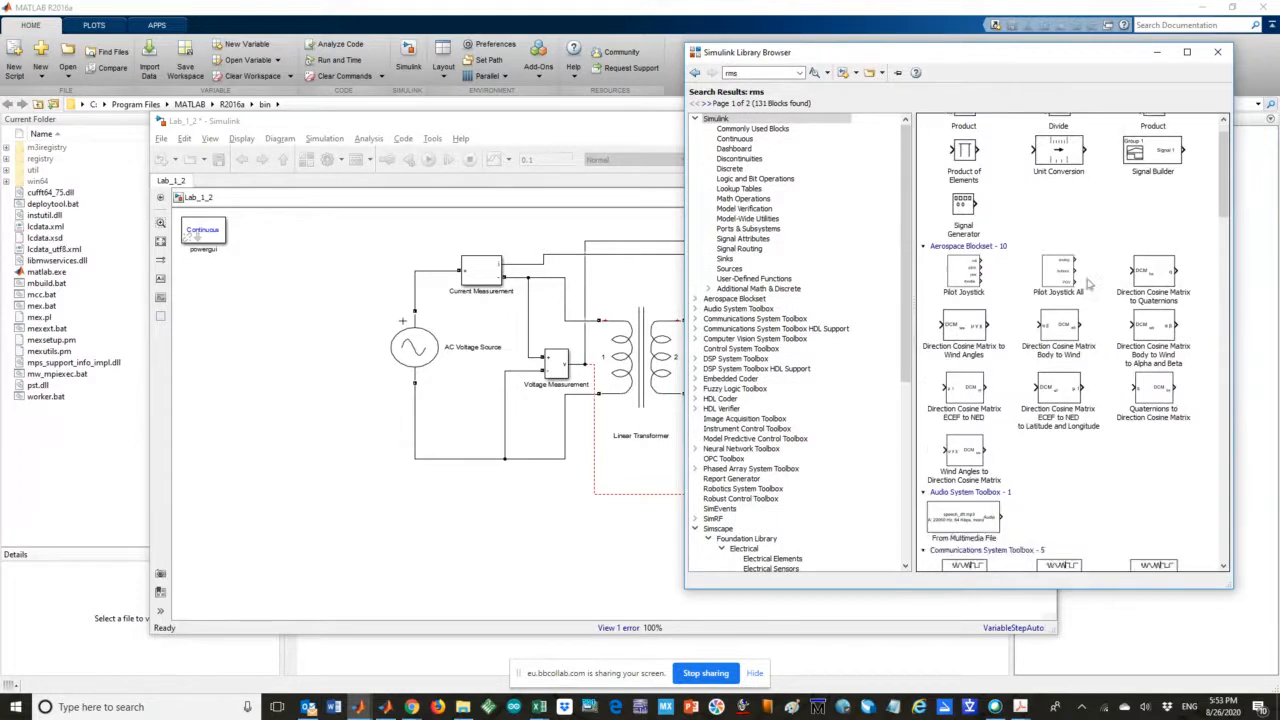
pyautogui.scroll(-1, 1090, 285)
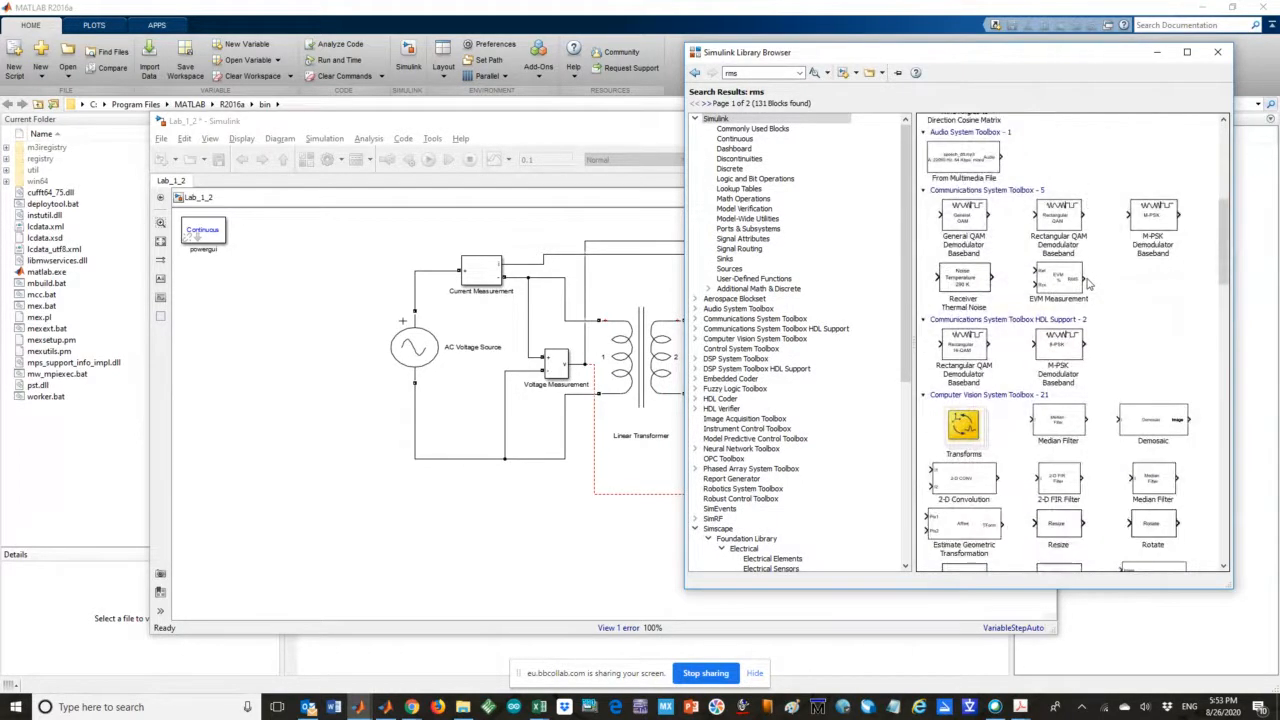
pyautogui.scroll(-1, 1090, 285)
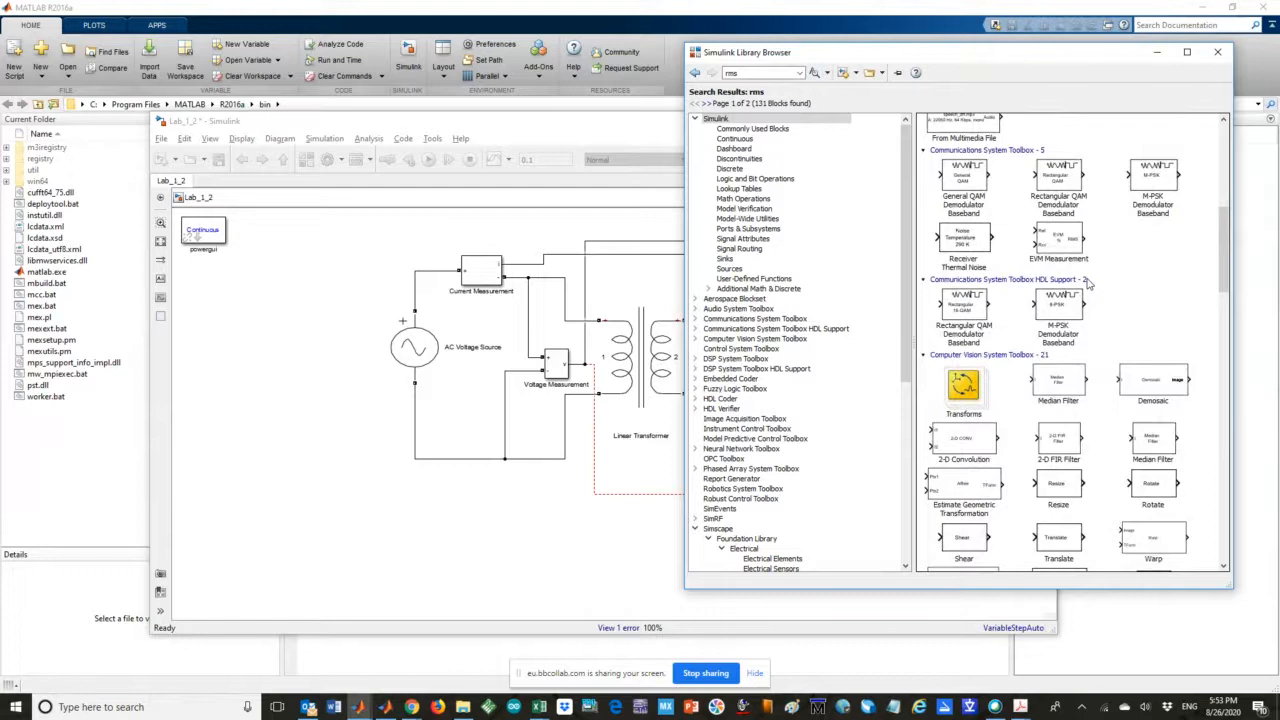
pyautogui.scroll(-10, 1090, 285)
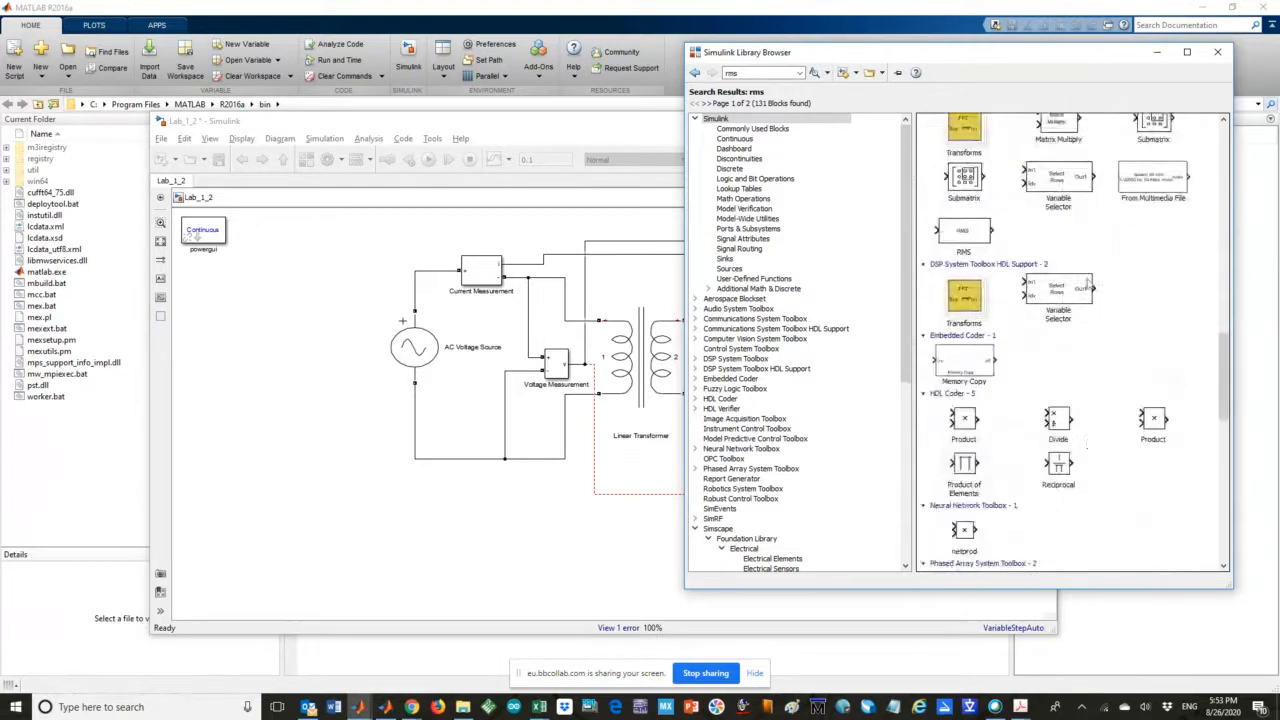
pyautogui.scroll(-15, 1090, 285)
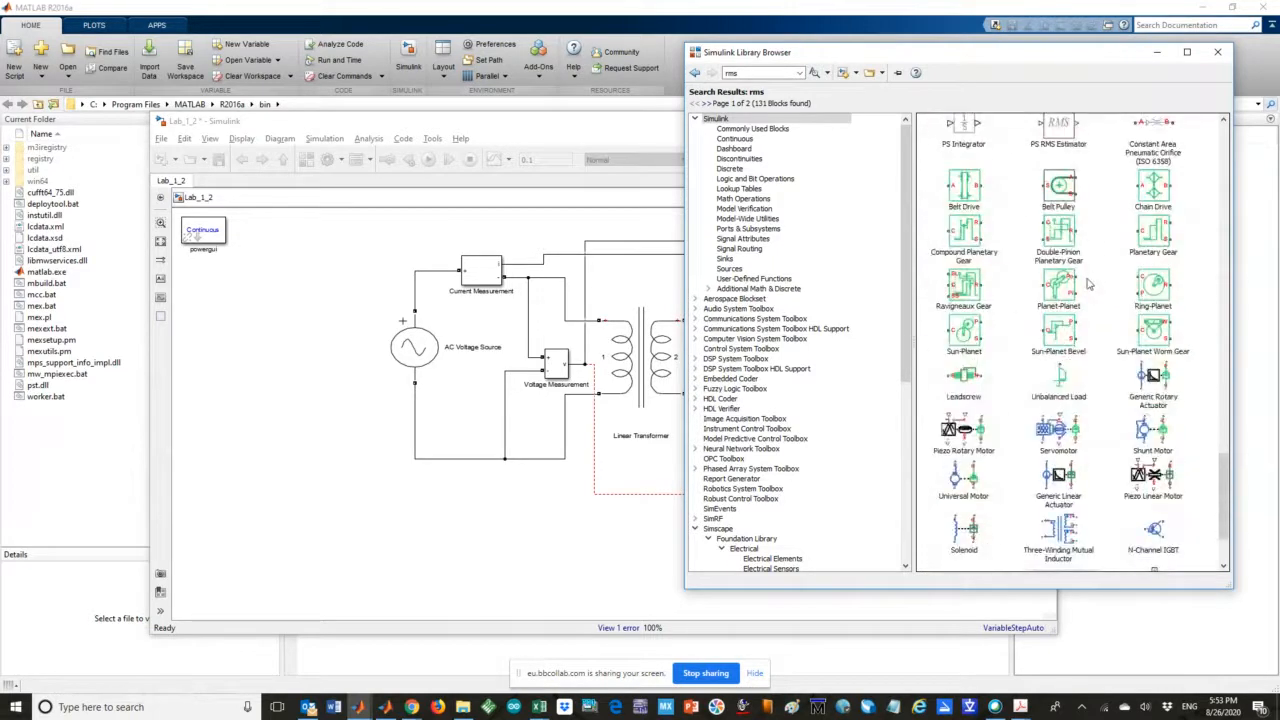
pyautogui.scroll(-3, 1090, 285)
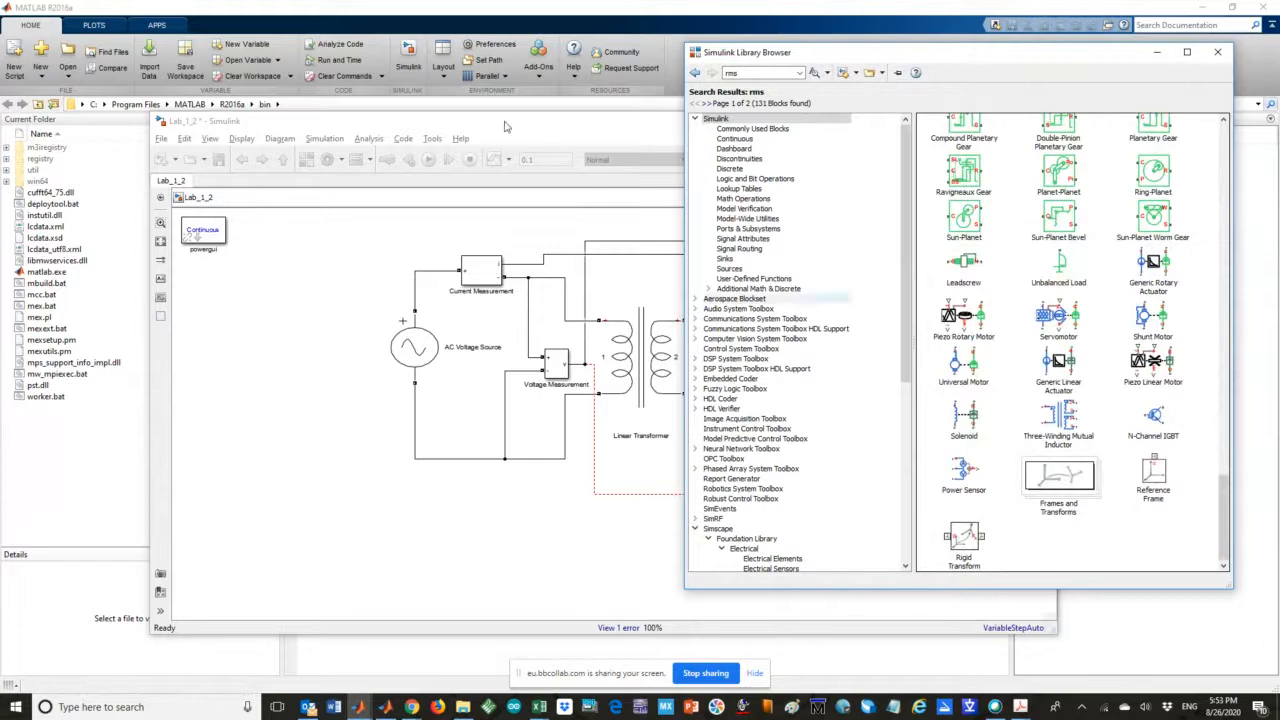
# Open the Lab_1_1 model from the Desktop's Lab Machines folder, check its canvas for blocks and close it
pyautogui.click(265, 237)
pyautogui.click(161, 138)
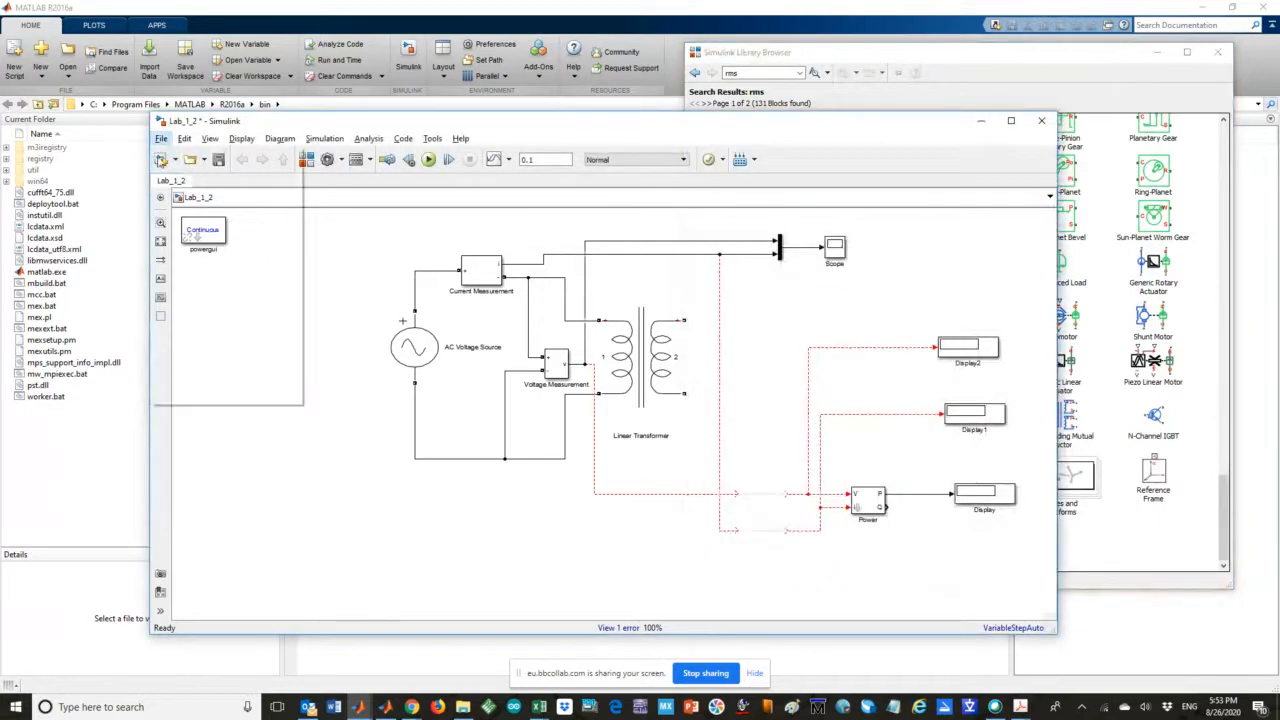
pyautogui.click(181, 216)
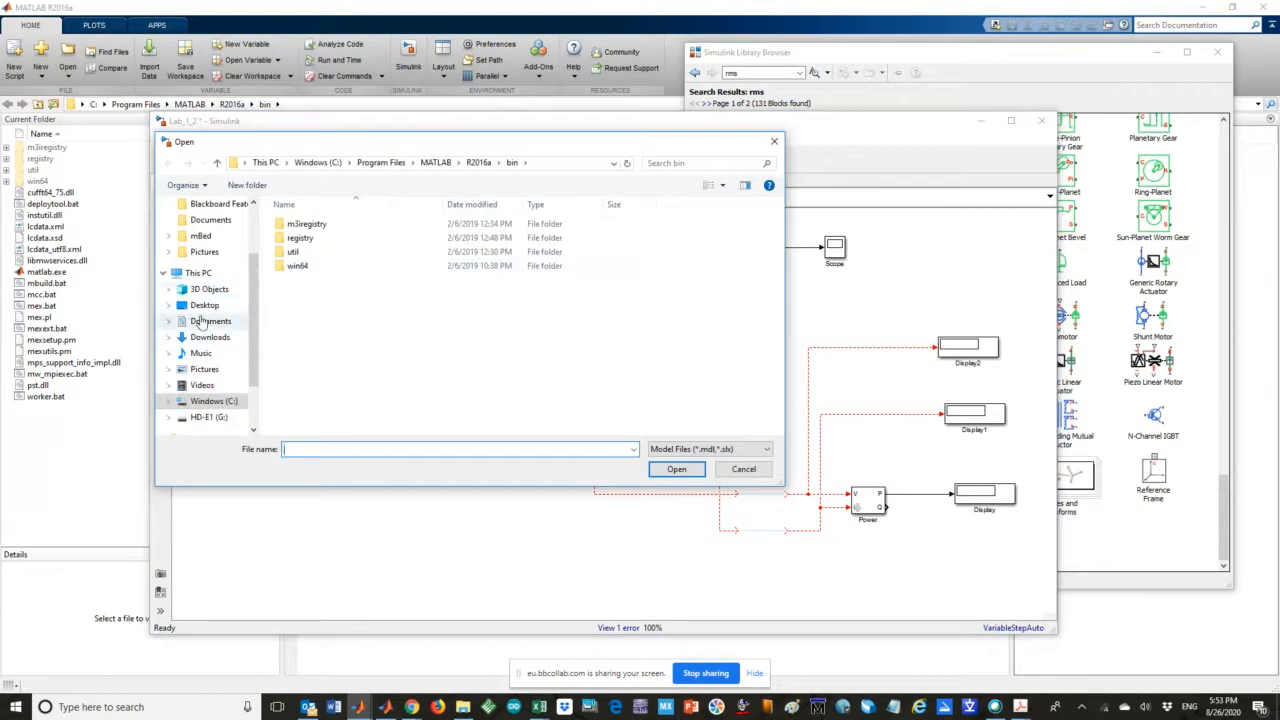
pyautogui.click(226, 311)
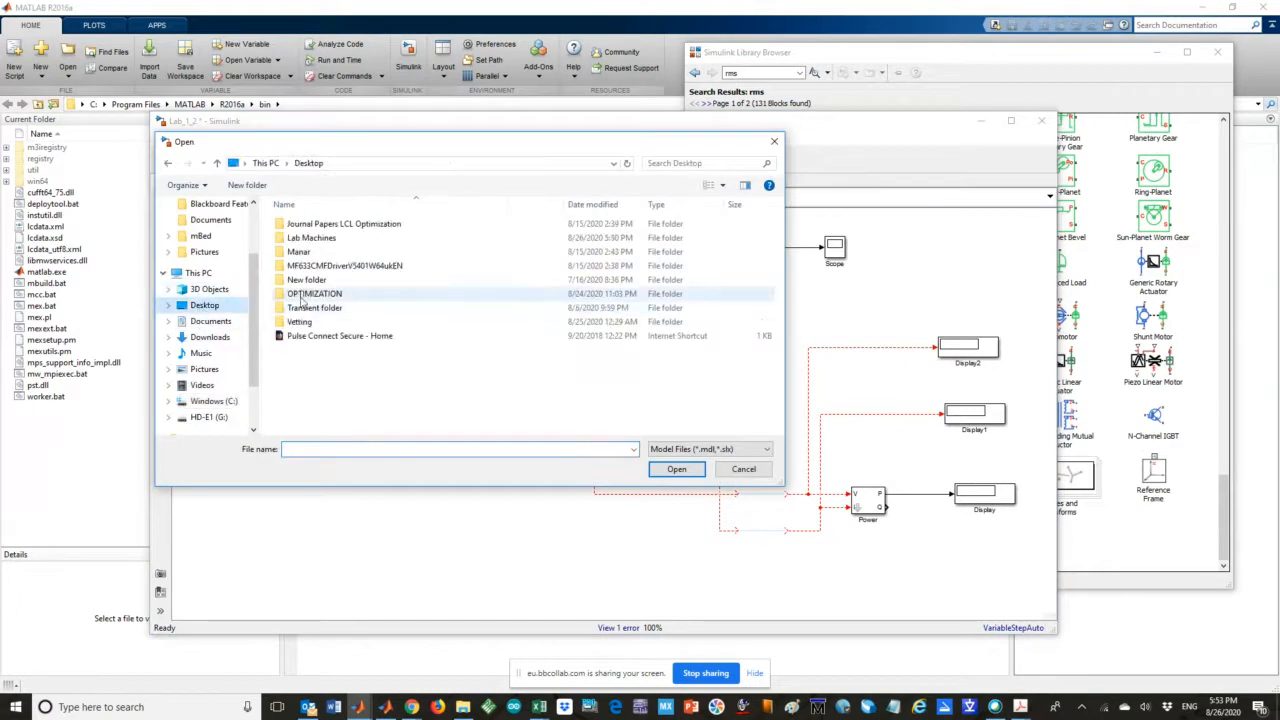
pyautogui.doubleClick(306, 240)
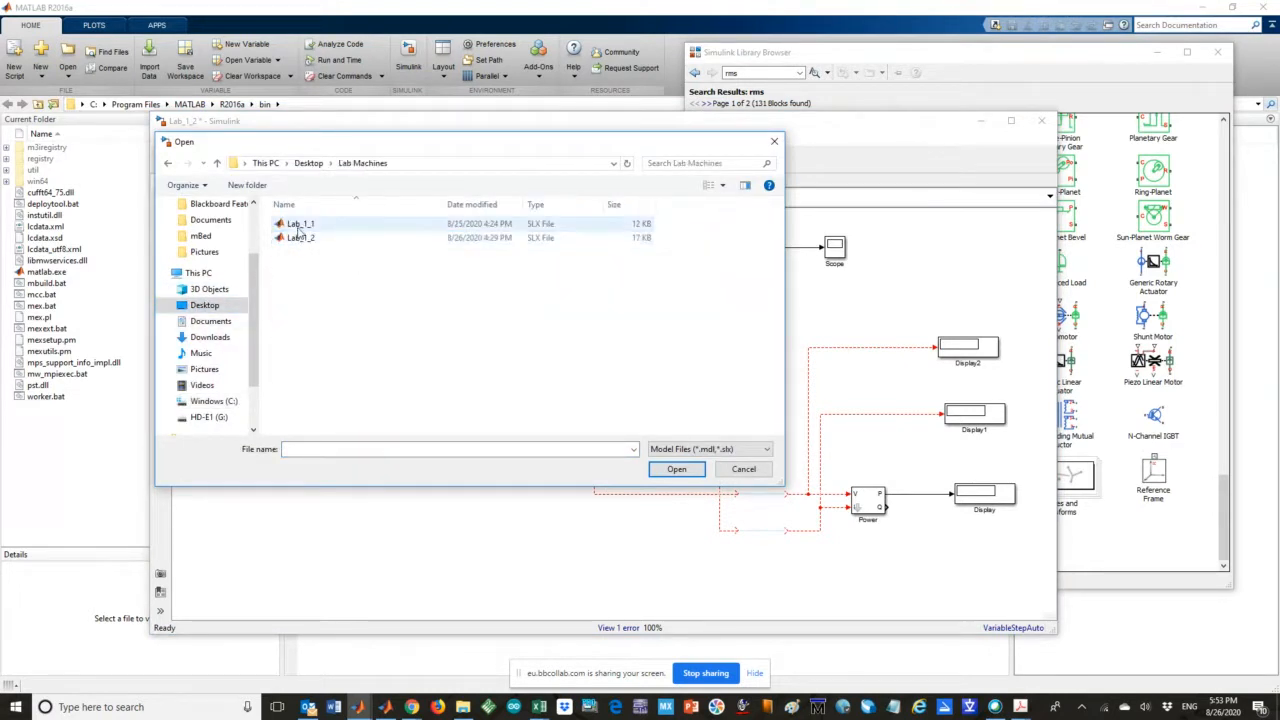
pyautogui.click(299, 229)
pyautogui.doubleClick(299, 227)
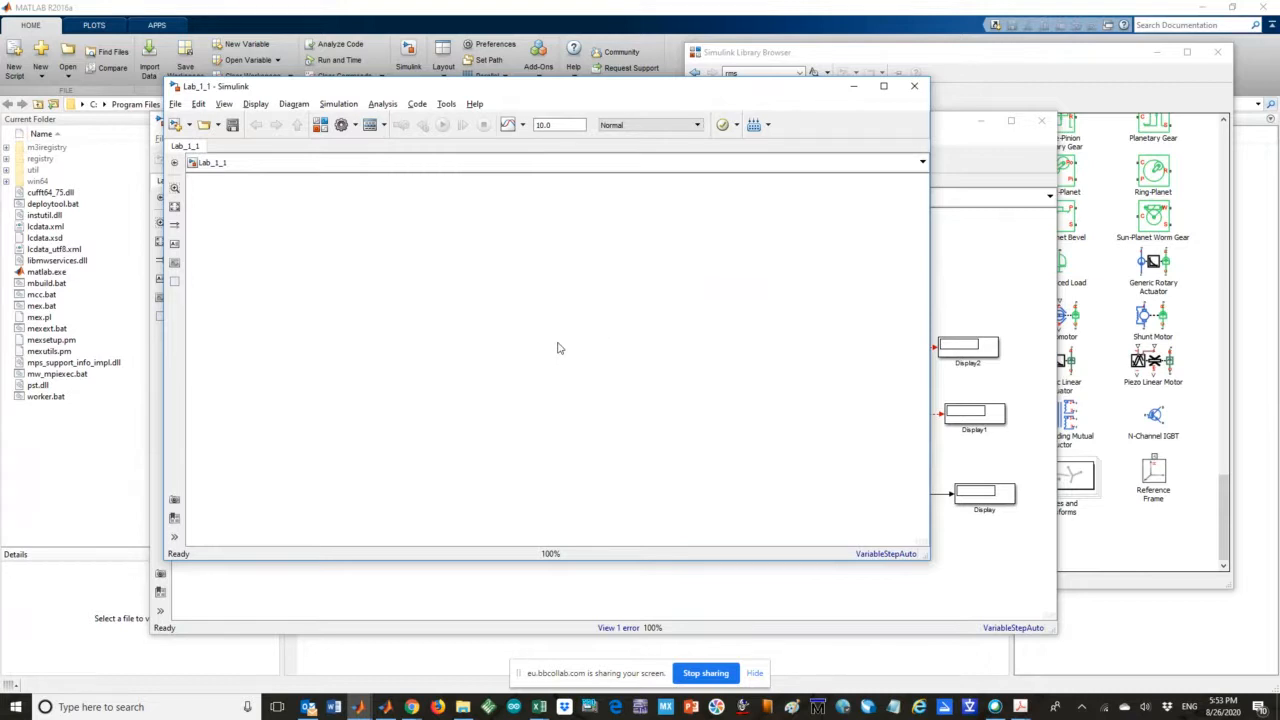
pyautogui.moveTo(406, 300); pyautogui.dragTo(573, 342)
pyautogui.moveTo(483, 212); pyautogui.dragTo(486, 282)
pyautogui.click(915, 87)
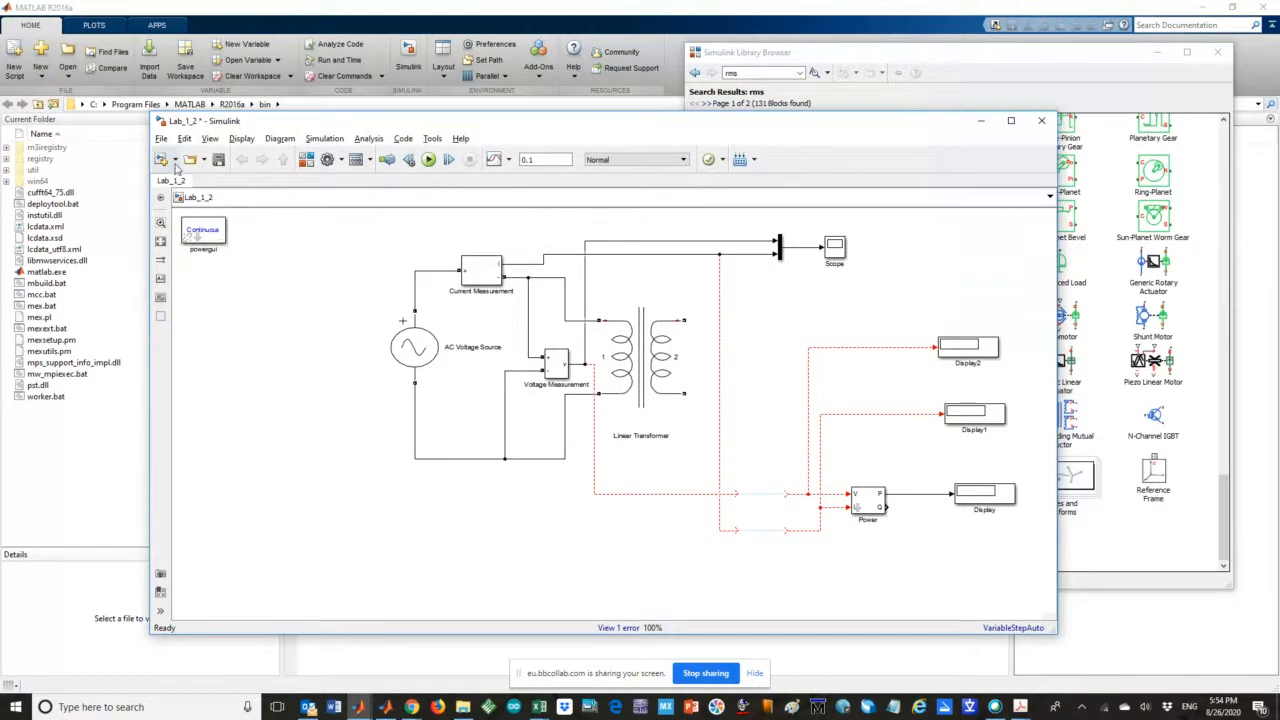
# Reopen a saved model from Lab Machines to check for a reusable RMS block, then close the Lab_1_1 window
pyautogui.click(161, 139)
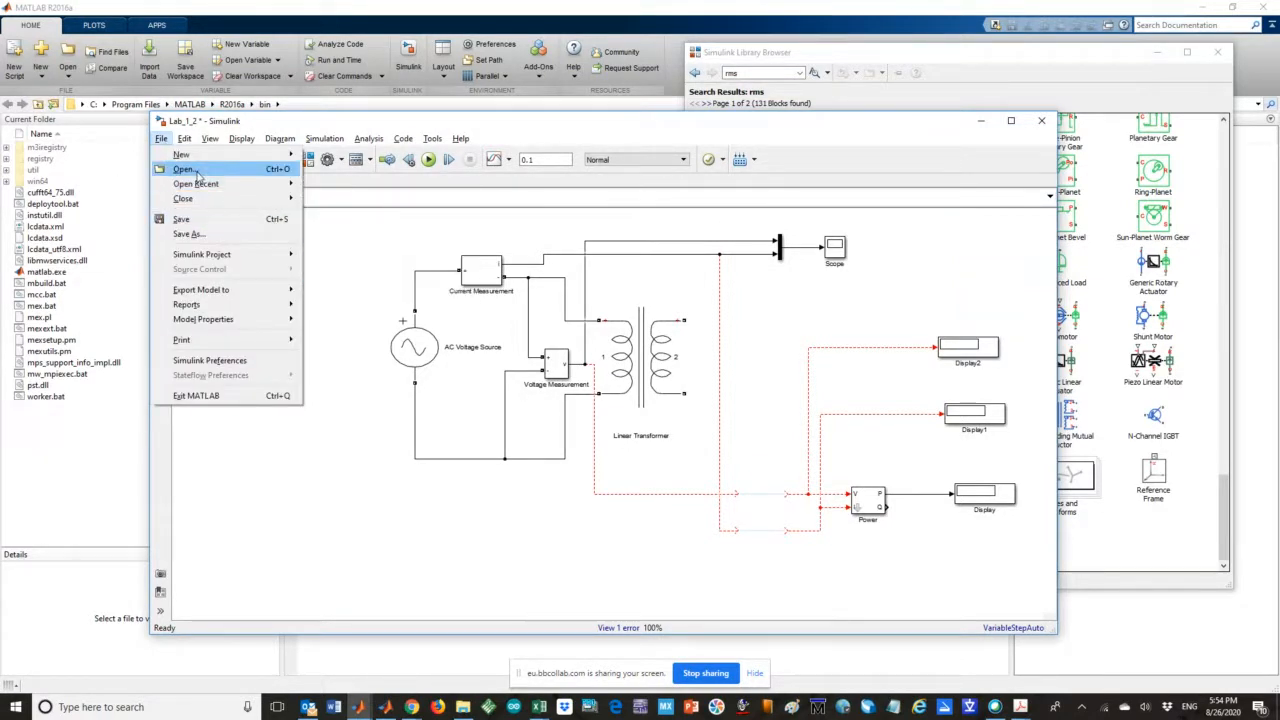
pyautogui.click(185, 169)
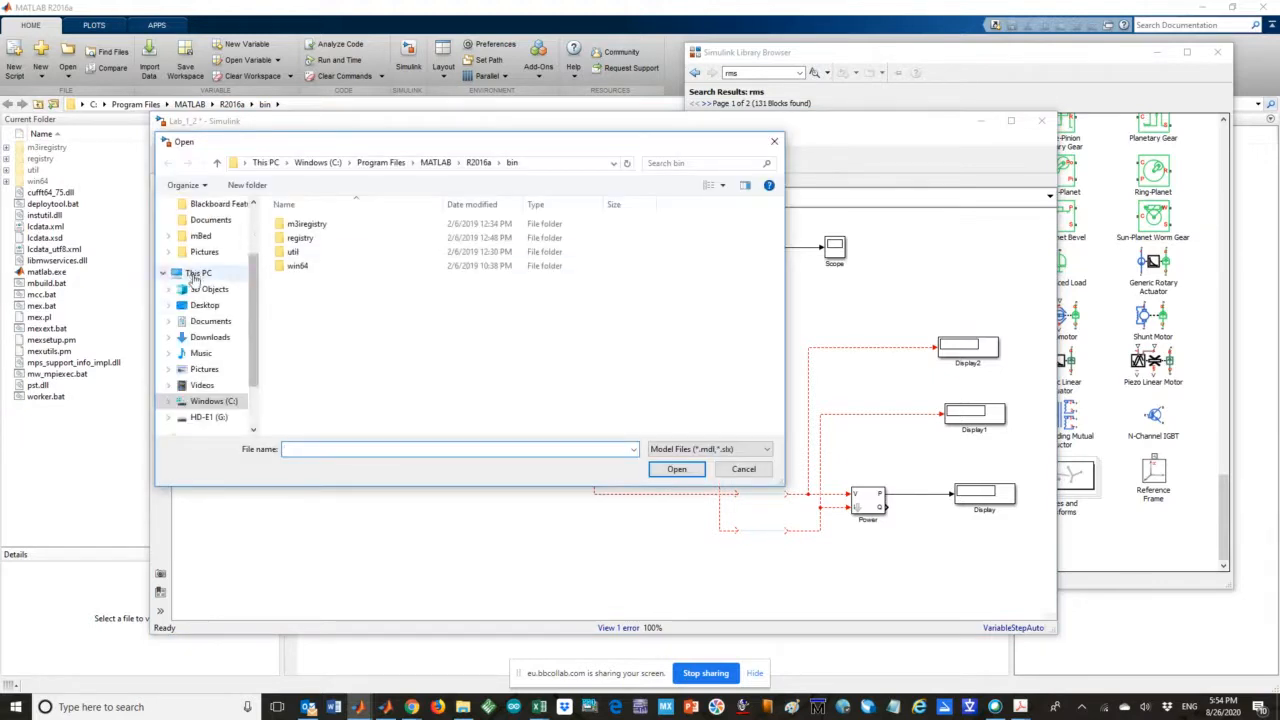
pyautogui.click(204, 307)
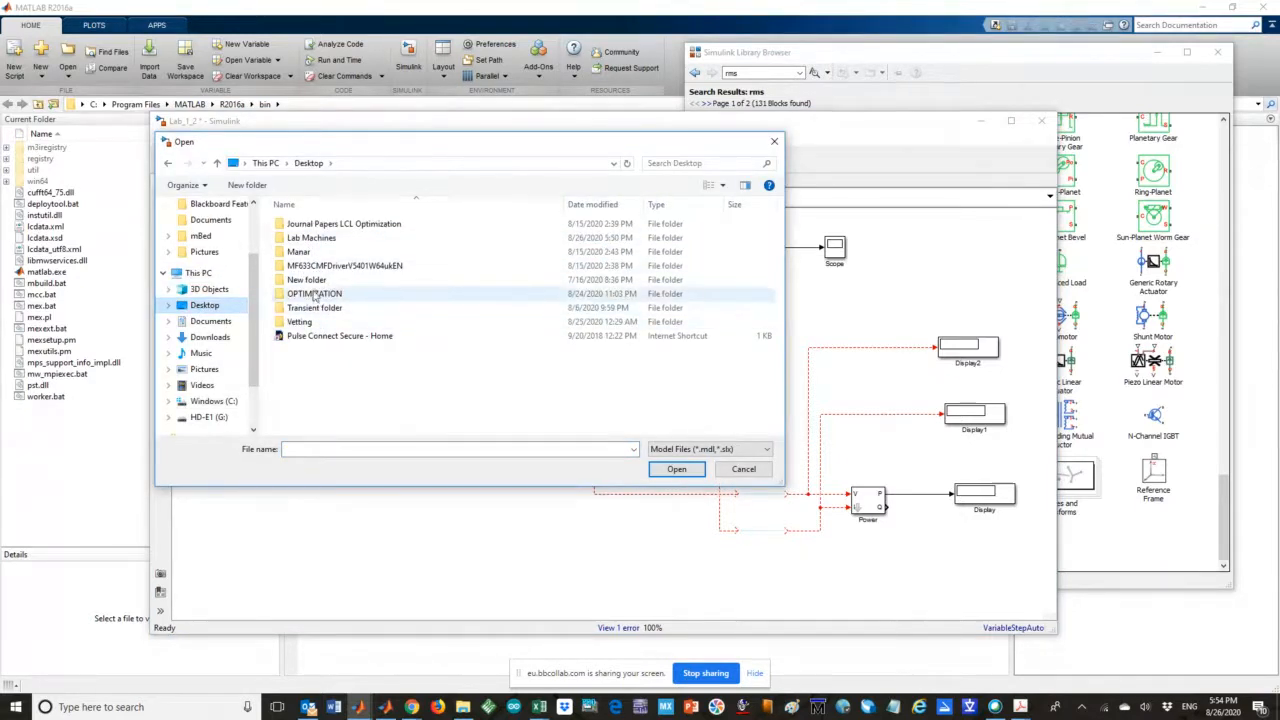
pyautogui.doubleClick(310, 238)
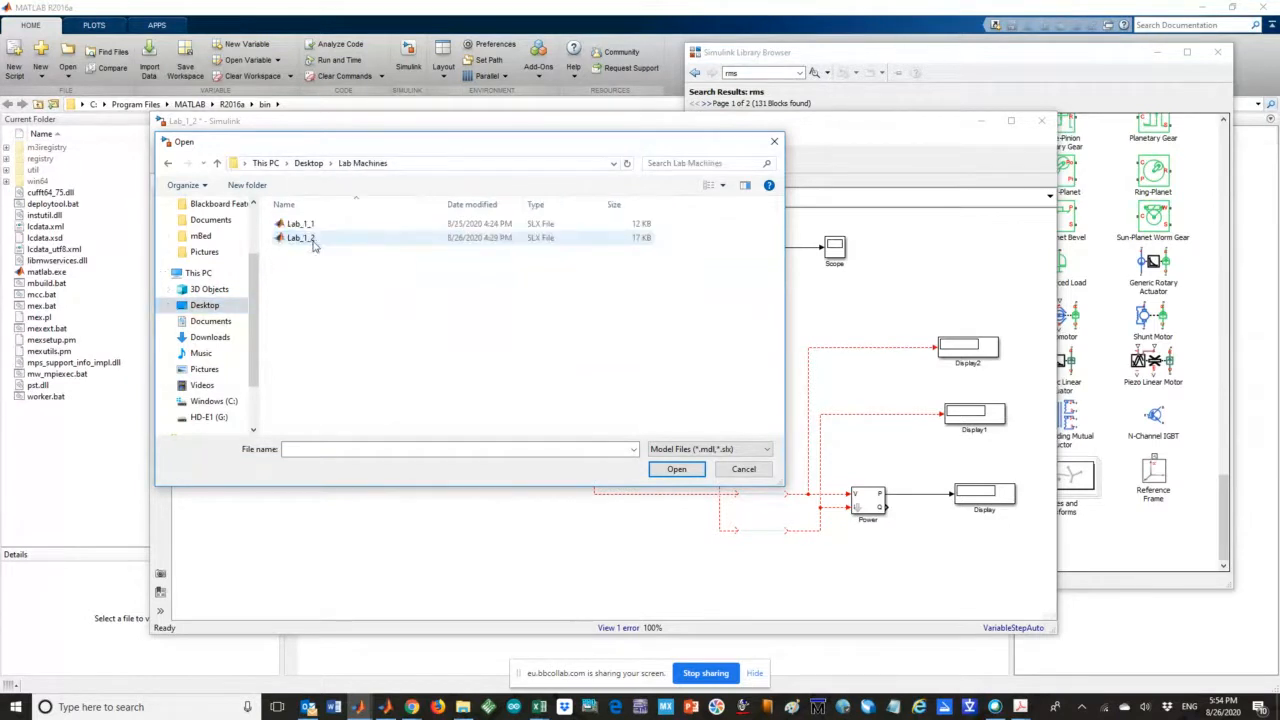
pyautogui.doubleClick(308, 240)
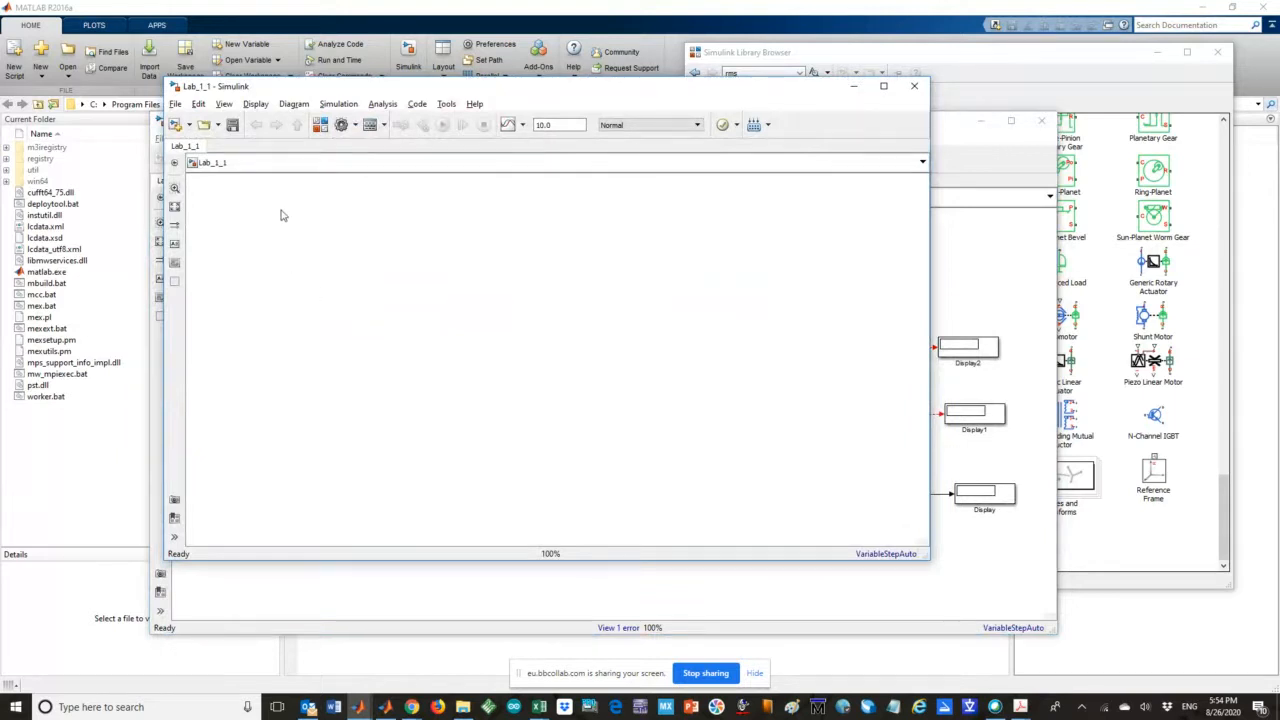
pyautogui.doubleClick(471, 219)
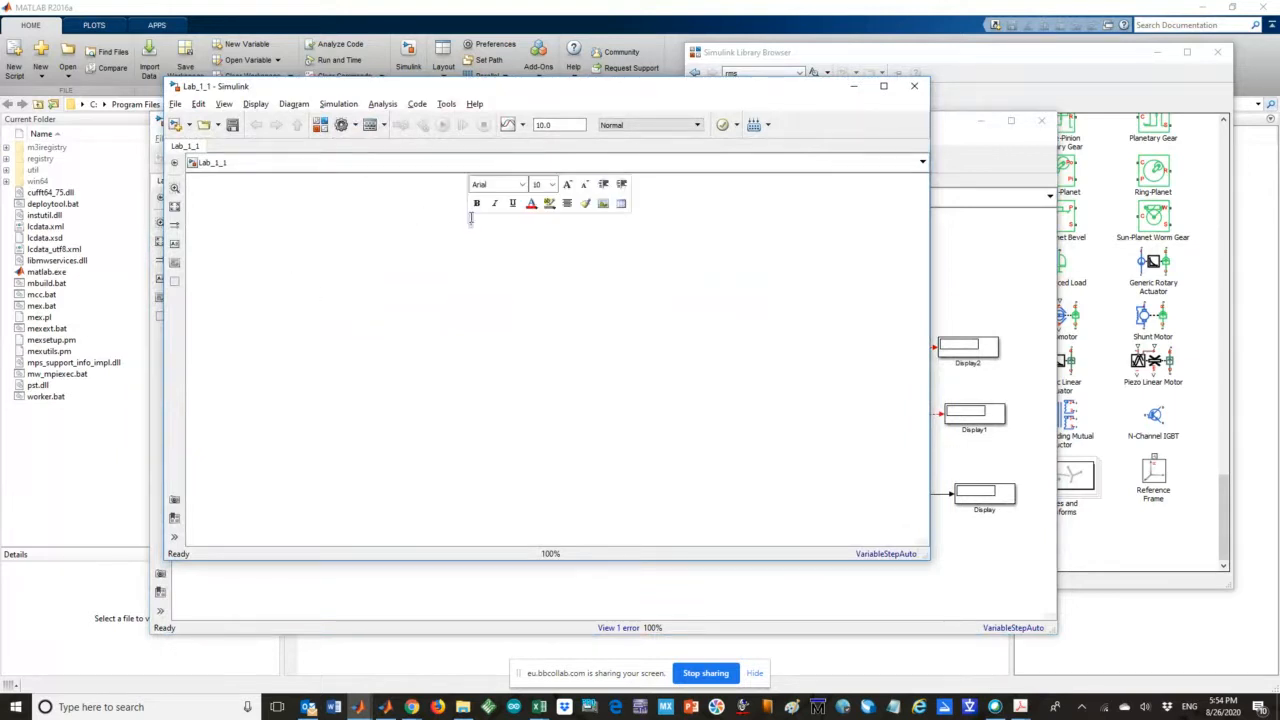
pyautogui.click(913, 85)
# Bring the Simulink Library Browser forward, move it over the Lab_1_2 model and rerun the "rms" search
pyautogui.click(1108, 131)
pyautogui.scroll(1, 1108, 131)
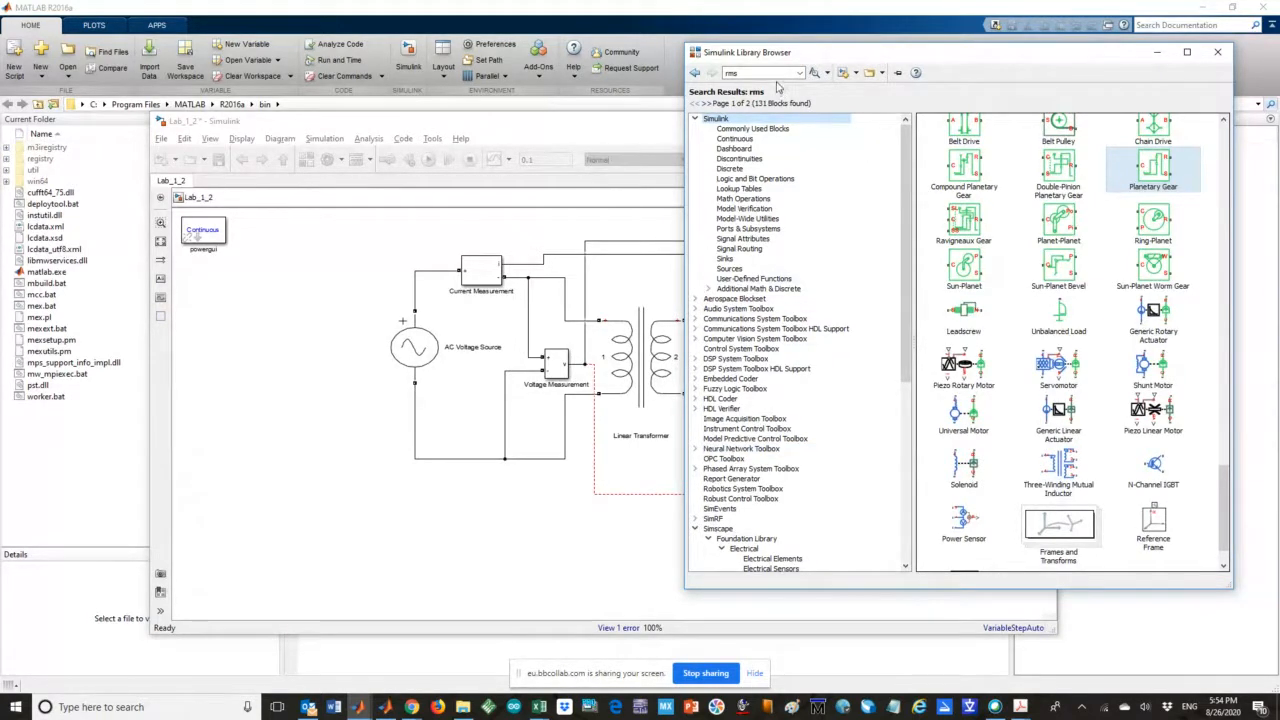
pyautogui.scroll(-1, 850, 246)
pyautogui.scroll(1, 855, 248)
pyautogui.moveTo(980, 61); pyautogui.dragTo(600, 85)
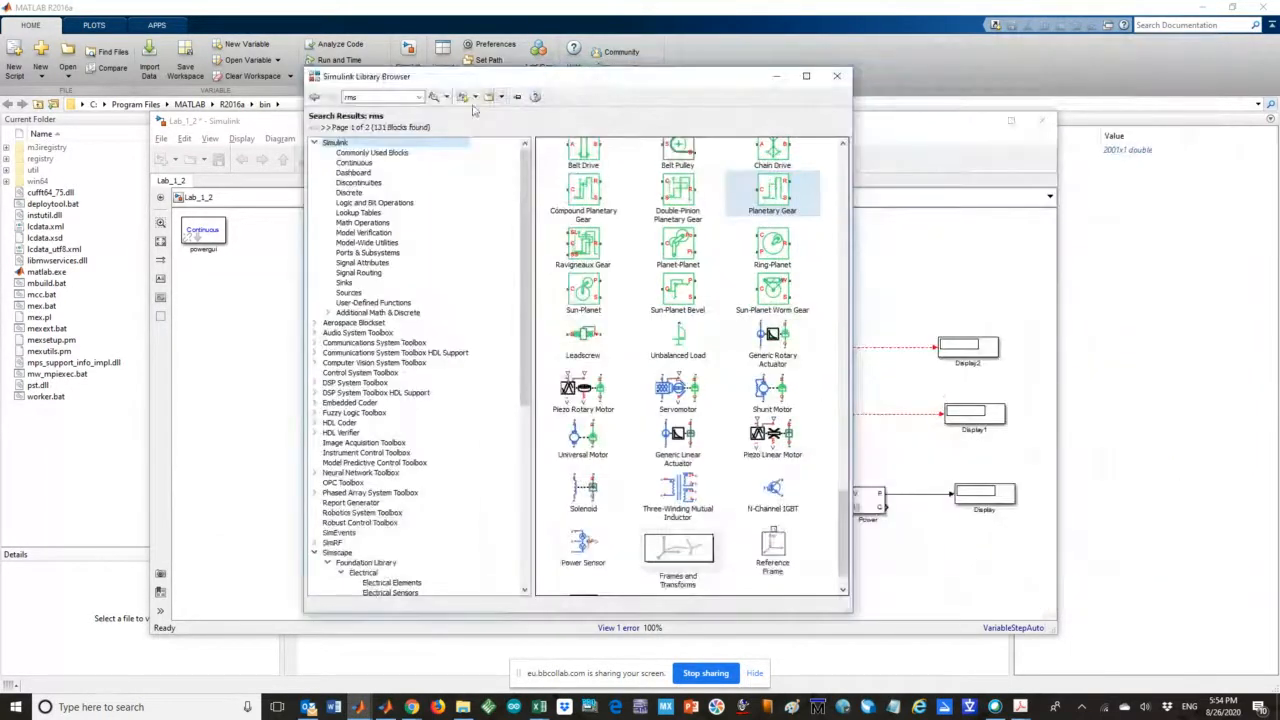
pyautogui.doubleClick(368, 96)
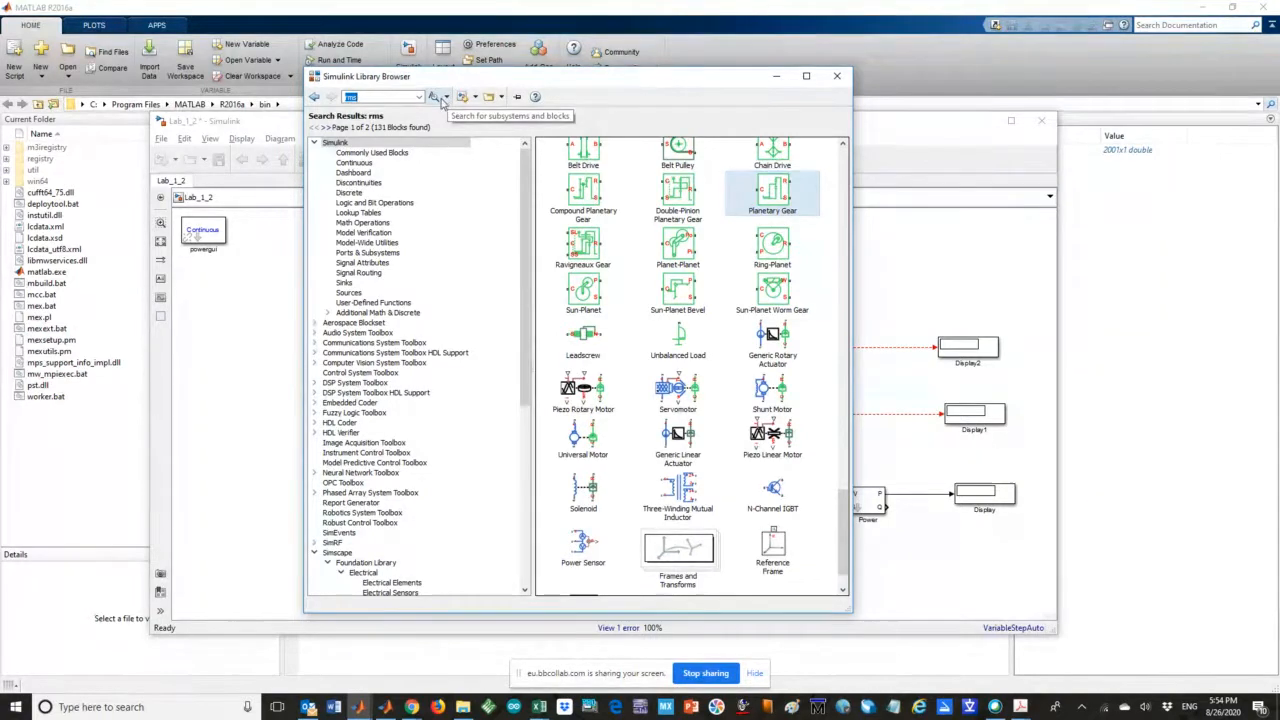
pyautogui.click(437, 97)
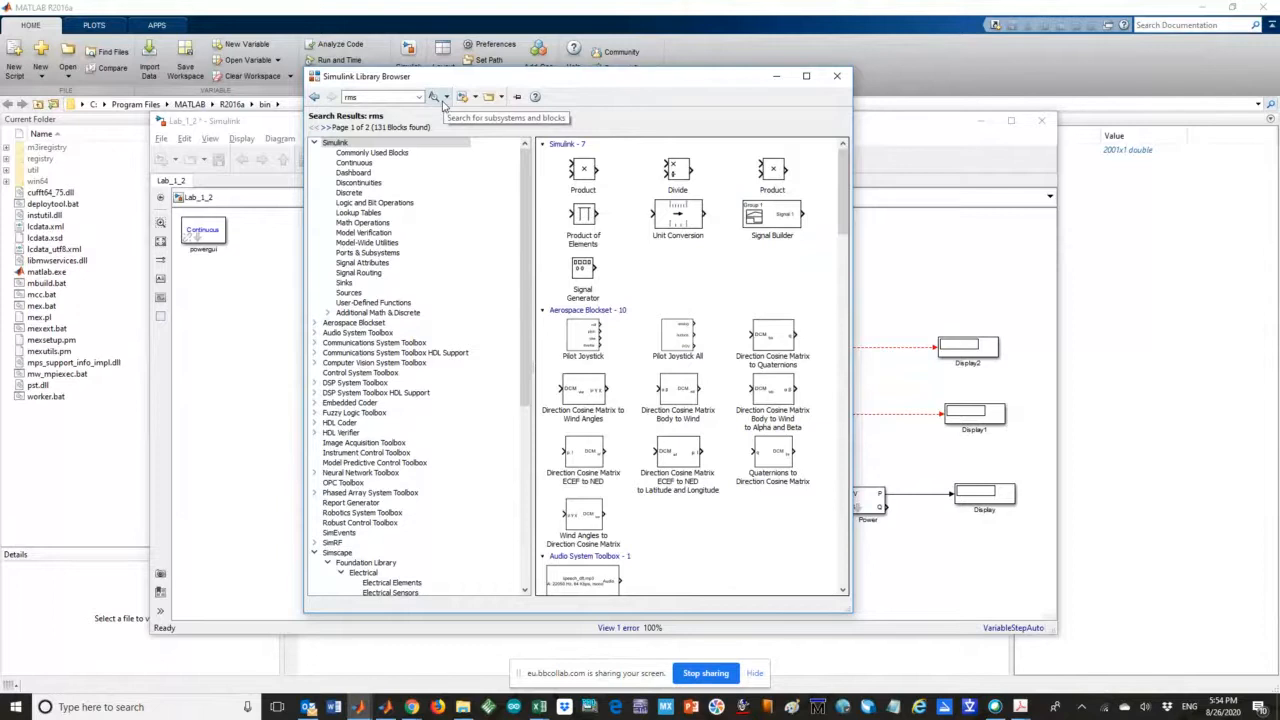
# Look through the "rms" results from the Aerospace Blockset to Simscape for an RMS block that suits the circuit
pyautogui.scroll(-4, 670, 360)
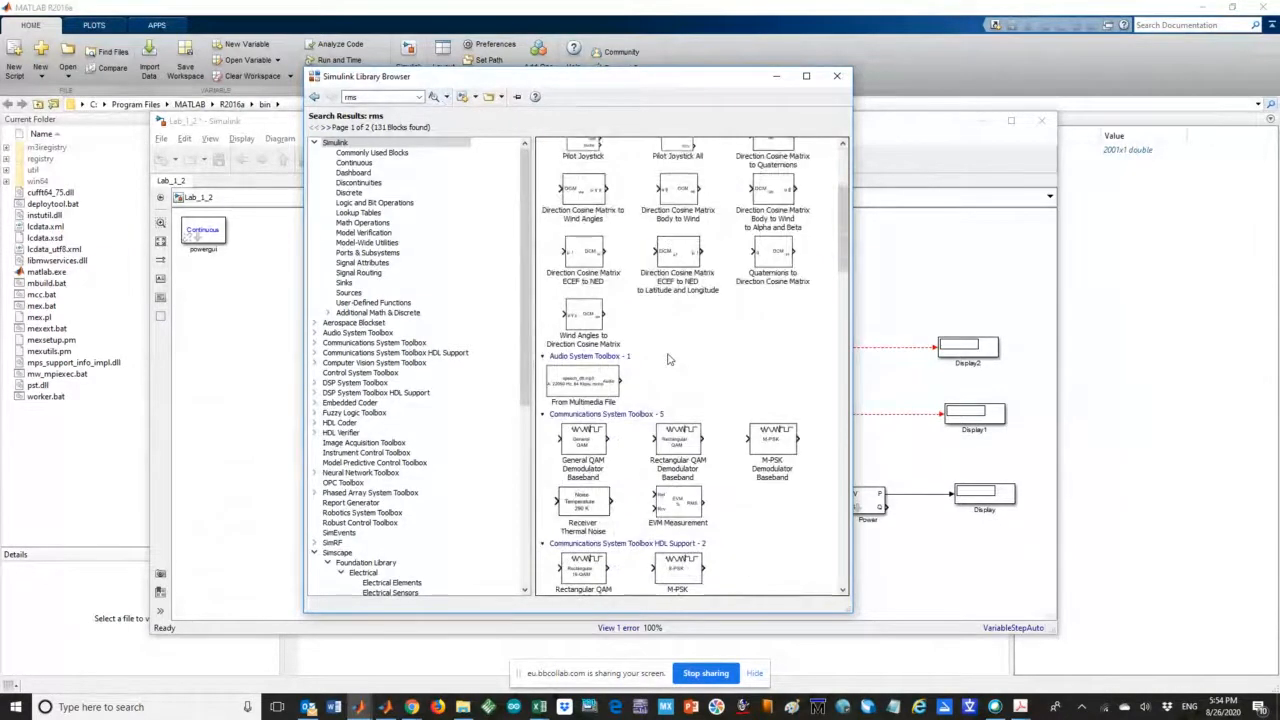
pyautogui.scroll(4, 670, 360)
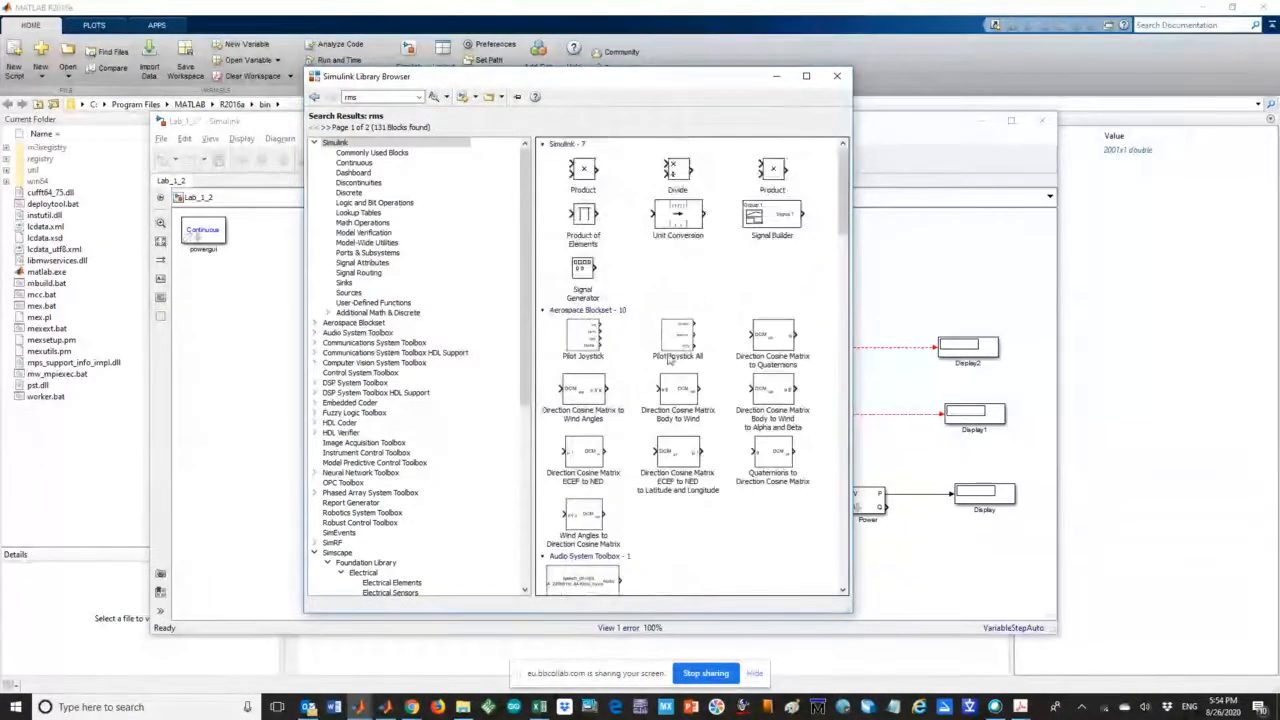
pyautogui.scroll(-4, 670, 360)
pyautogui.scroll(-6, 670, 360)
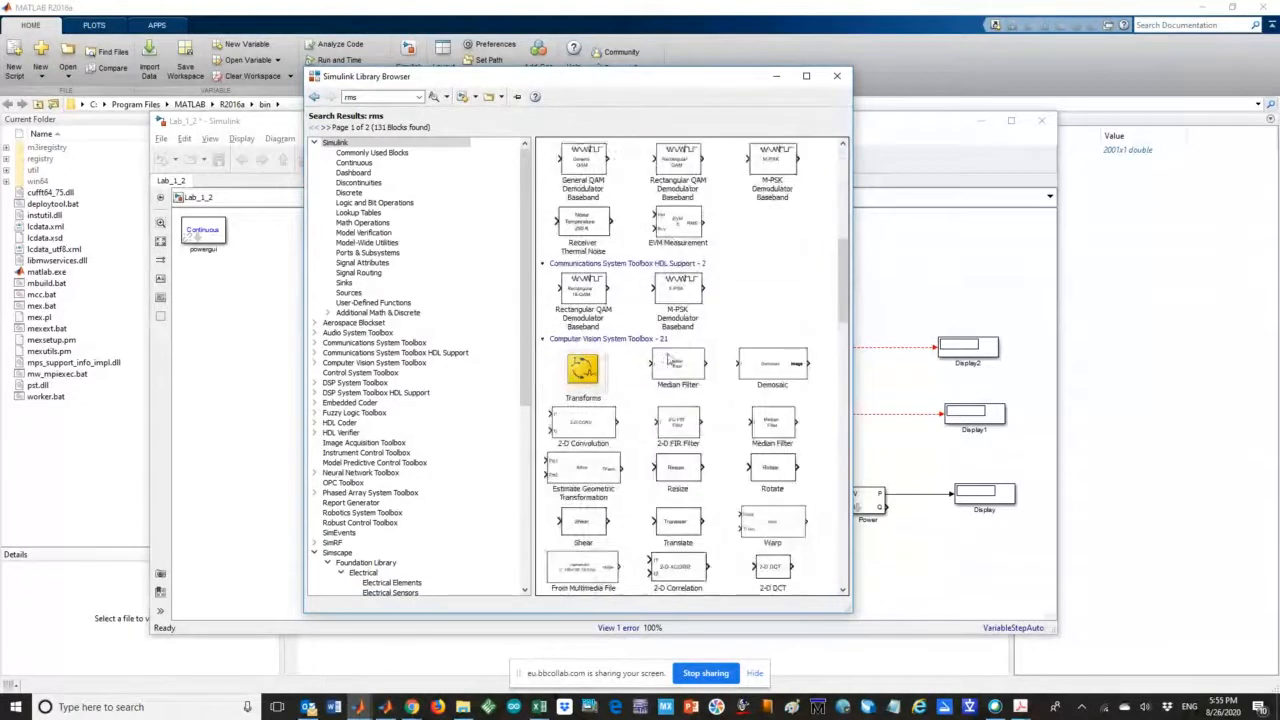
pyautogui.scroll(-8, 670, 361)
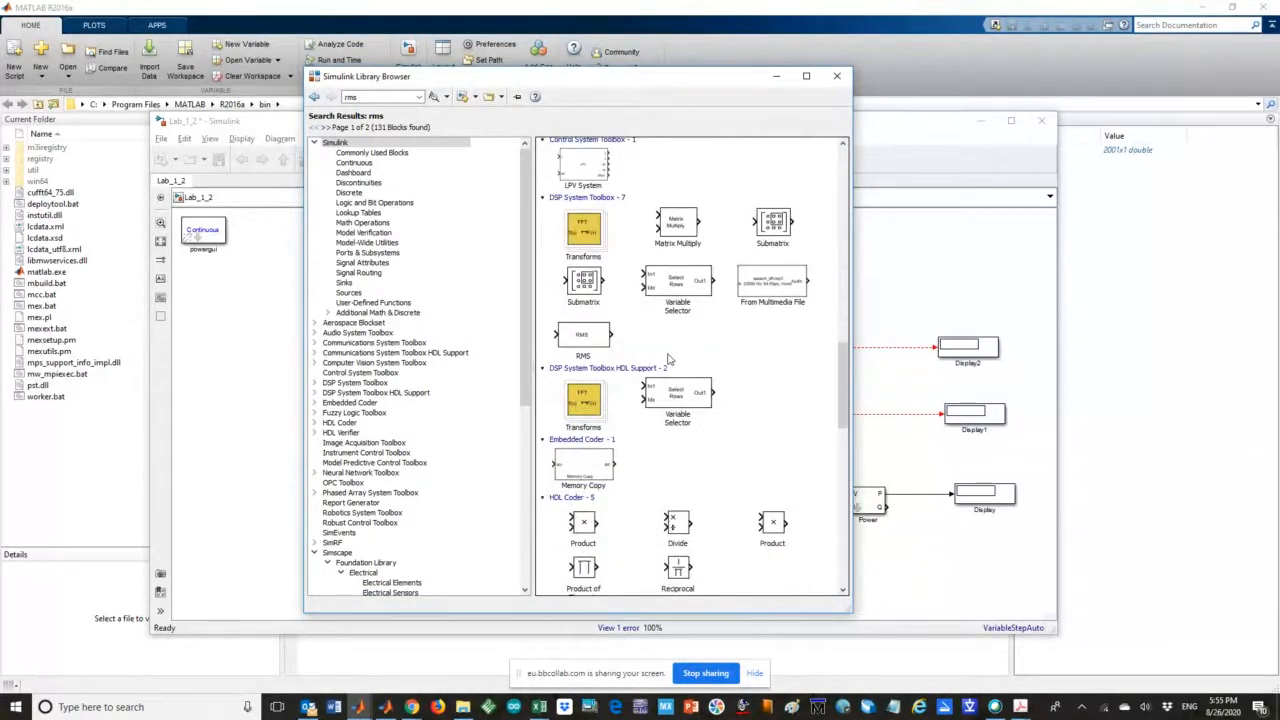
pyautogui.scroll(-7, 670, 360)
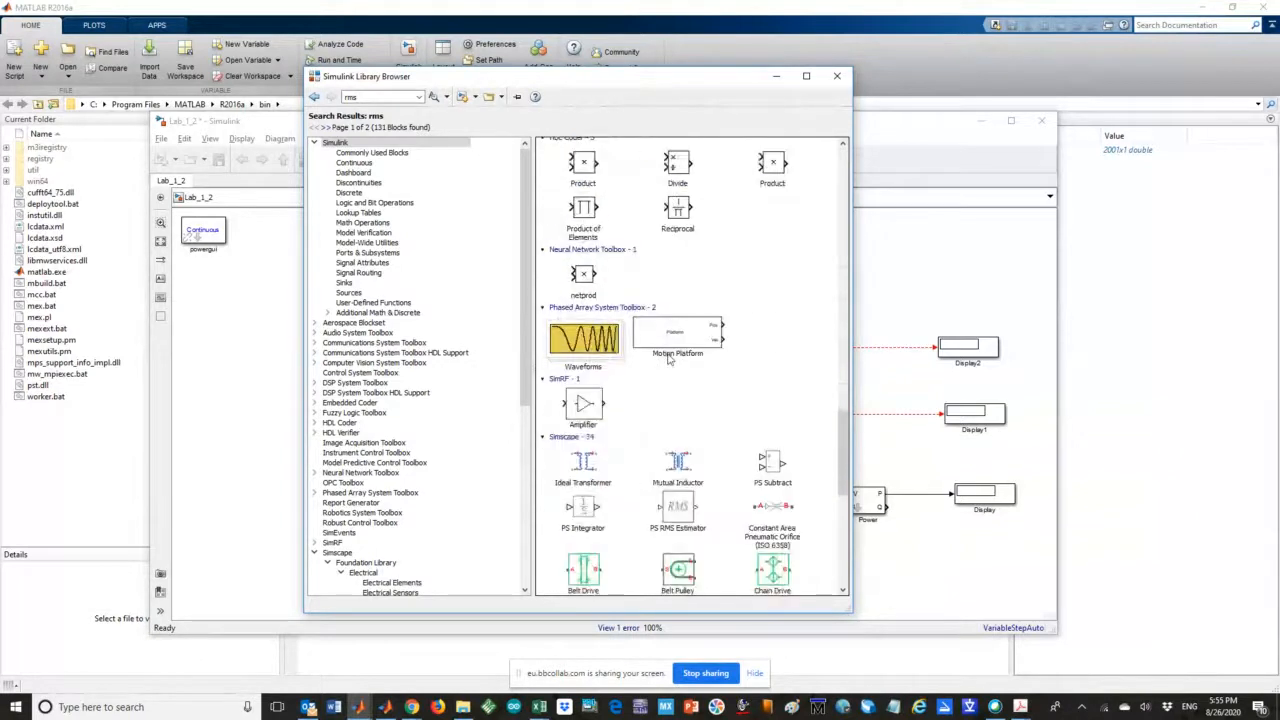
pyautogui.scroll(-8, 669, 360)
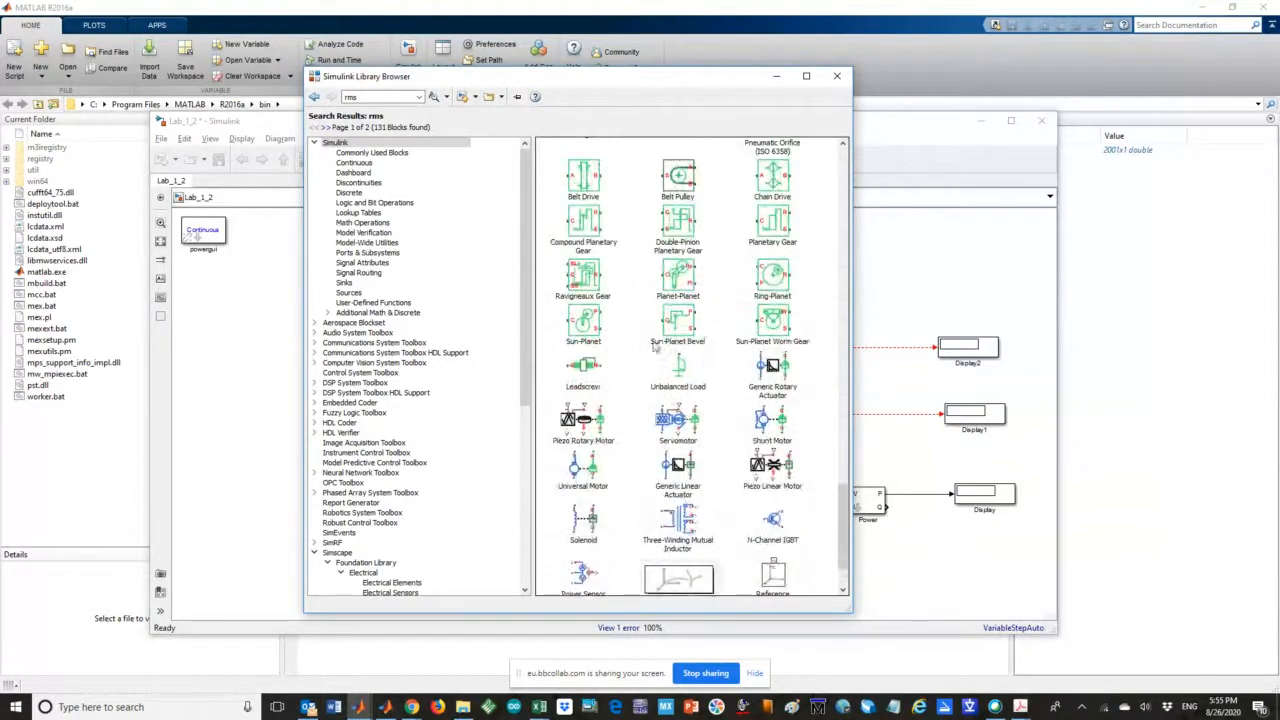
# Restrict the library search to whole-word matches and rerun the "rms" search
pyautogui.click(475, 97)
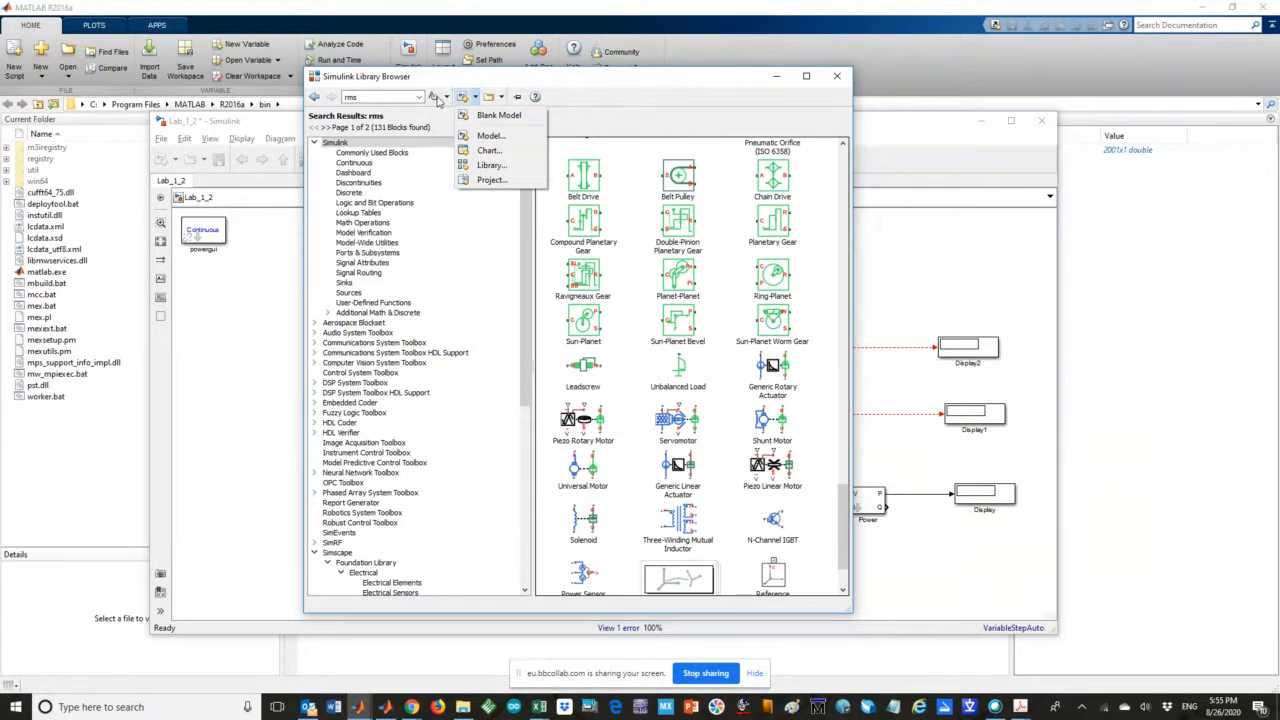
pyautogui.click(435, 98)
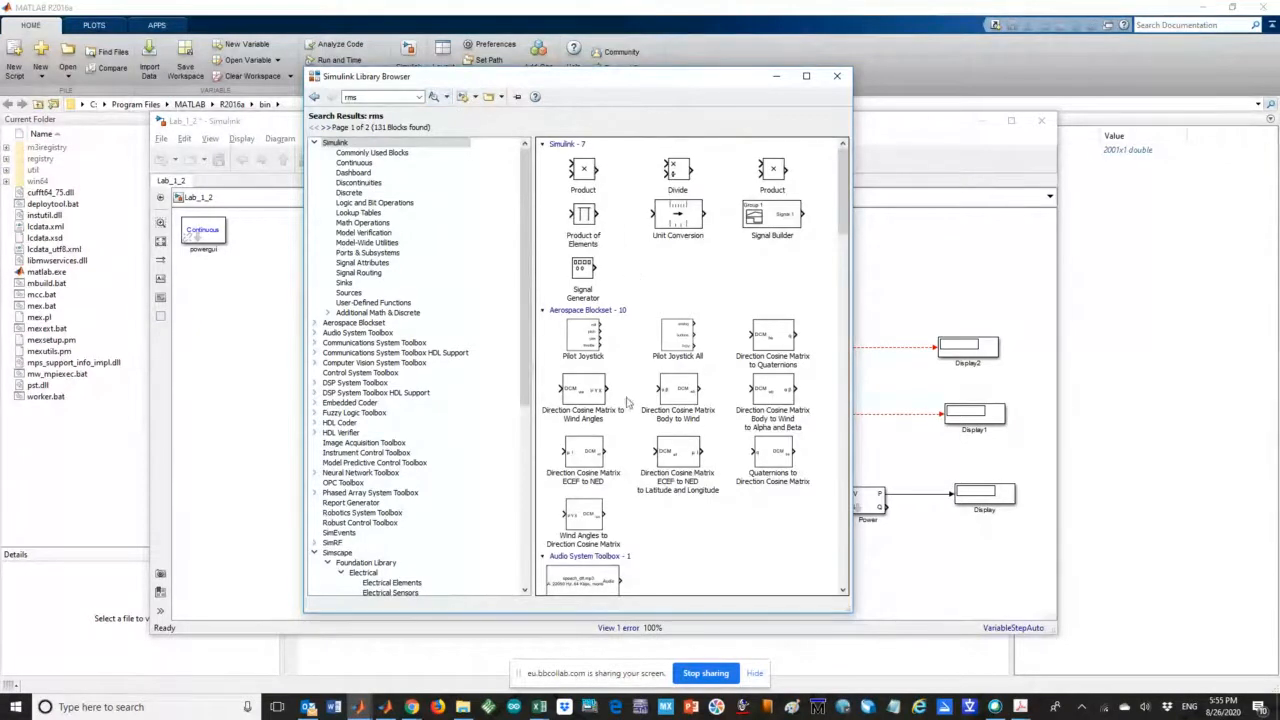
pyautogui.scroll(-1, 590, 460)
pyautogui.scroll(1, 590, 460)
pyautogui.click(446, 97)
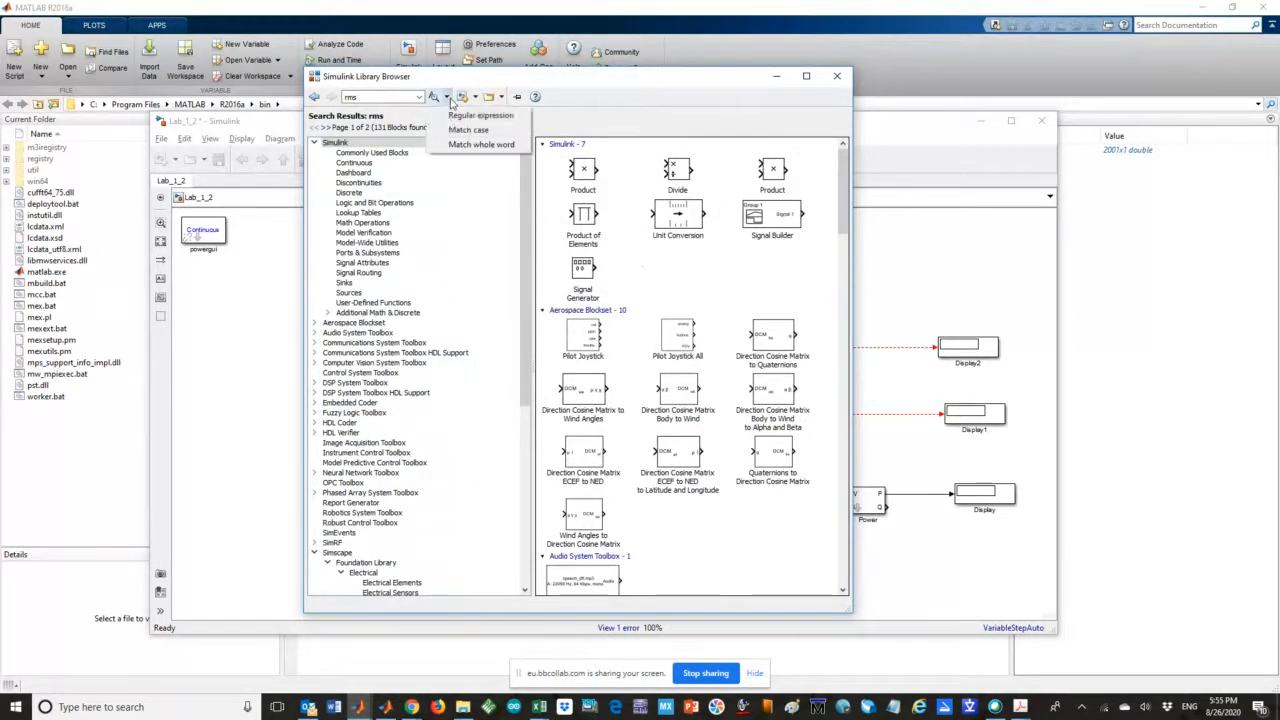
pyautogui.click(500, 146)
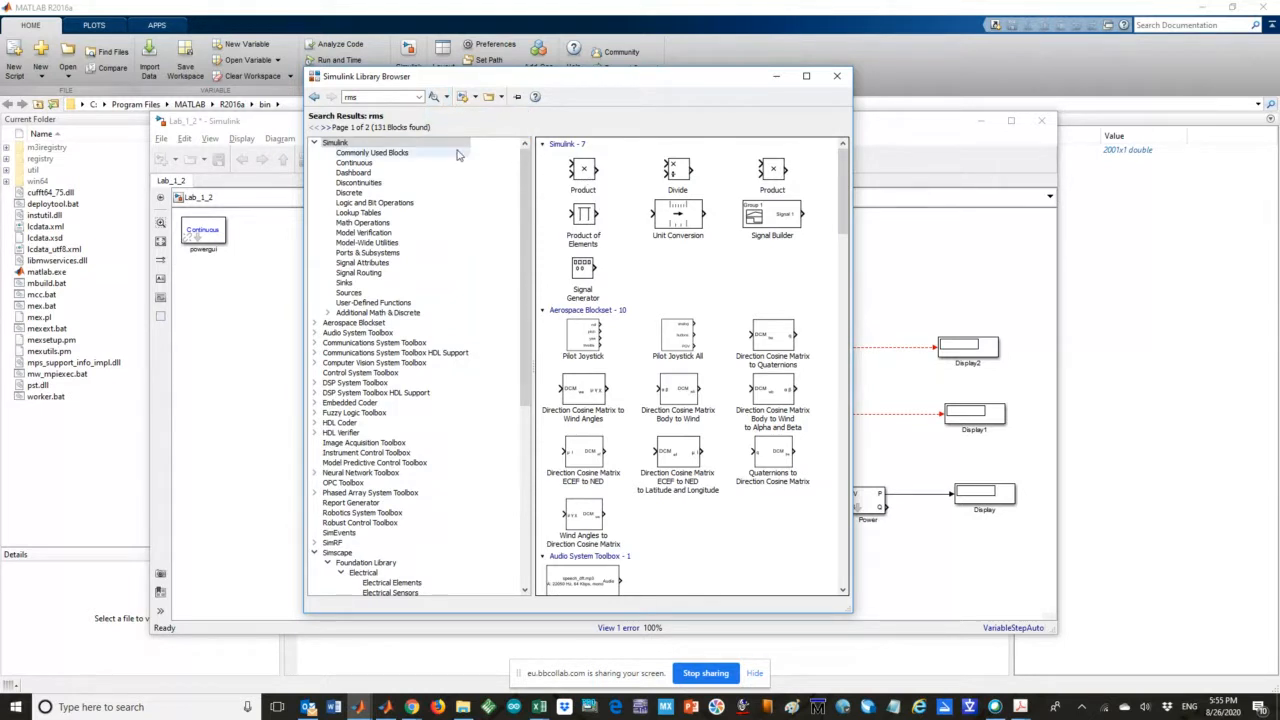
pyautogui.doubleClick(371, 97)
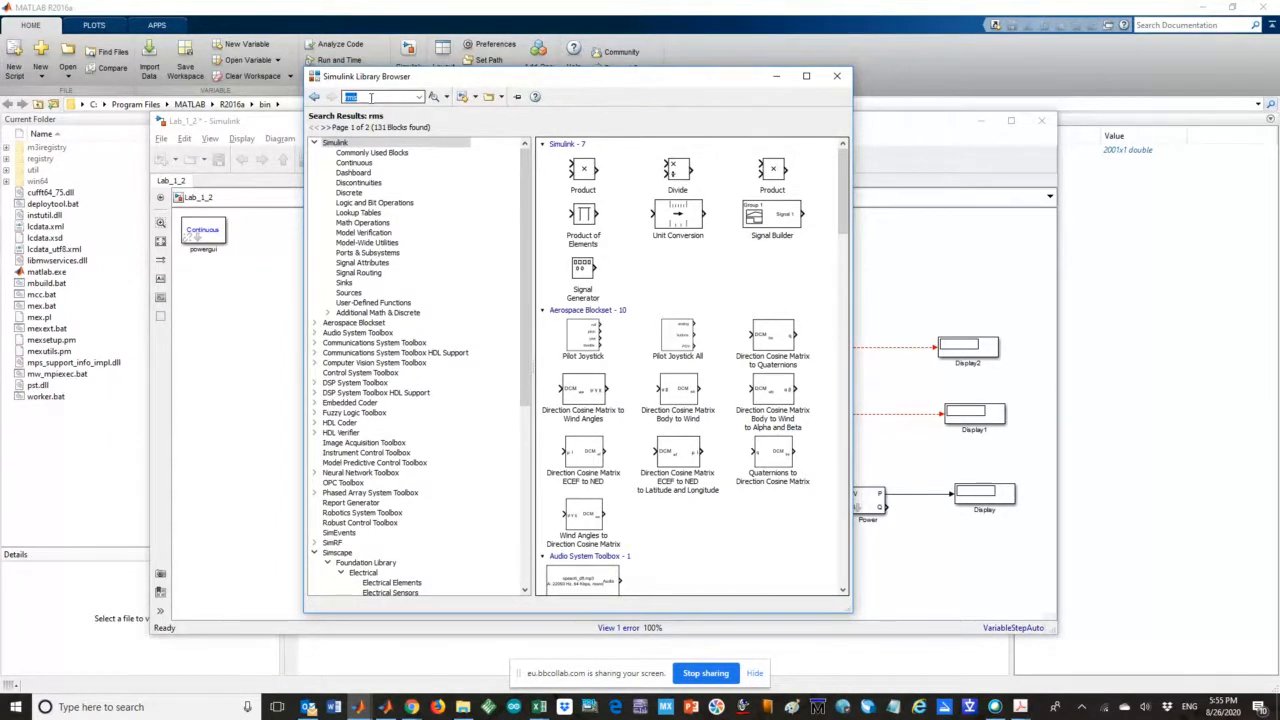
pyautogui.click(433, 96)
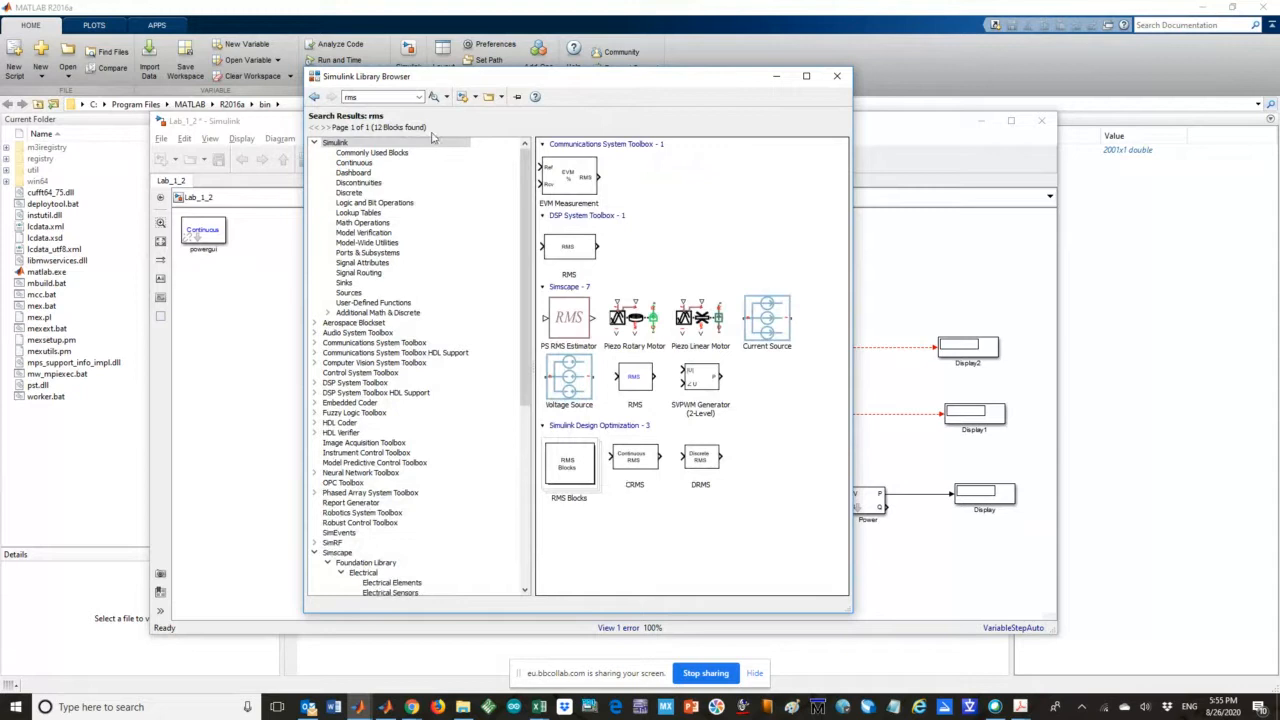
# Add two Simscape RMS blocks to Lab_1_2, fit them into the broken voltage and current signal lines, and run the simulation
pyautogui.moveTo(632, 380); pyautogui.dragTo(255, 370)
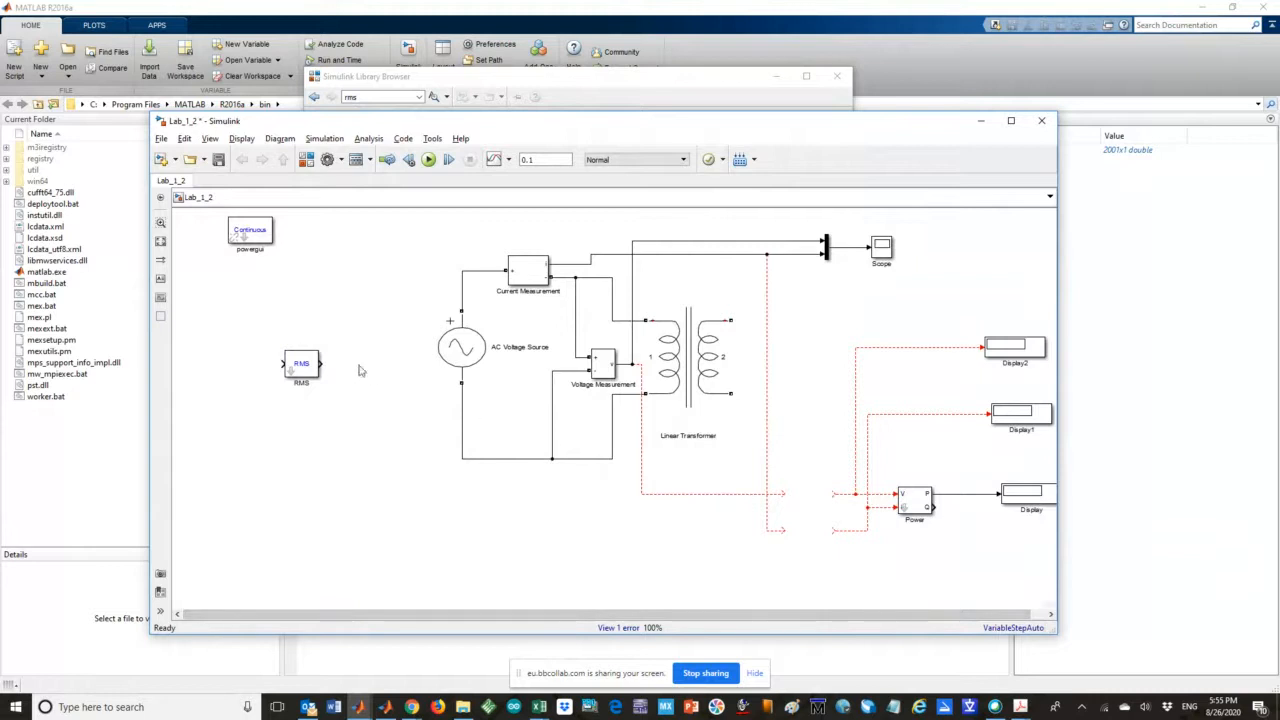
pyautogui.moveTo(302, 365); pyautogui.dragTo(795, 535)
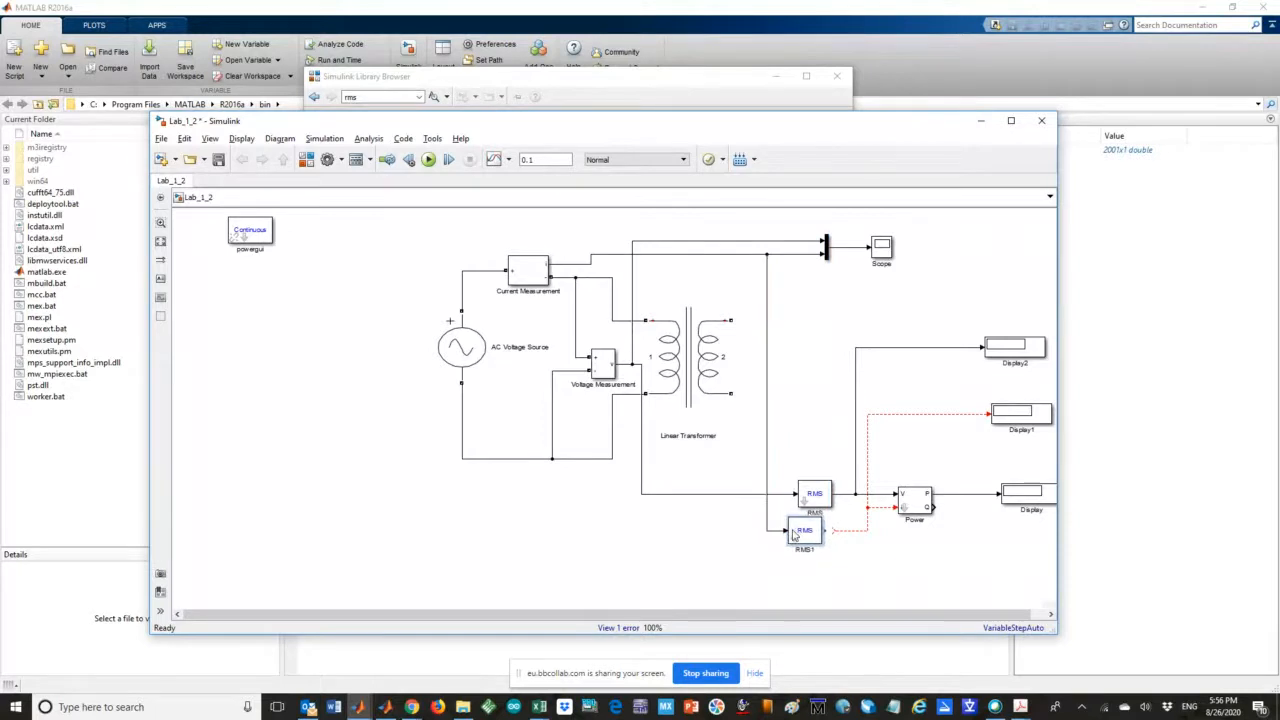
pyautogui.click(975, 566)
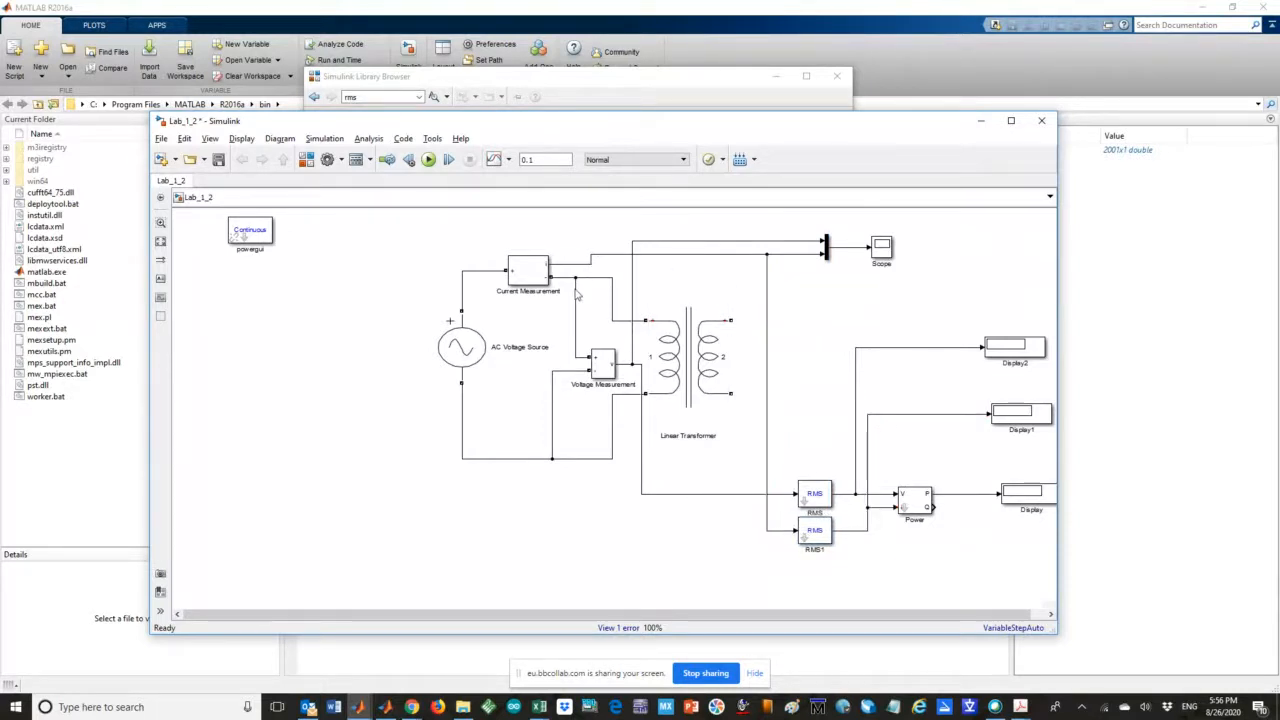
pyautogui.click(428, 159)
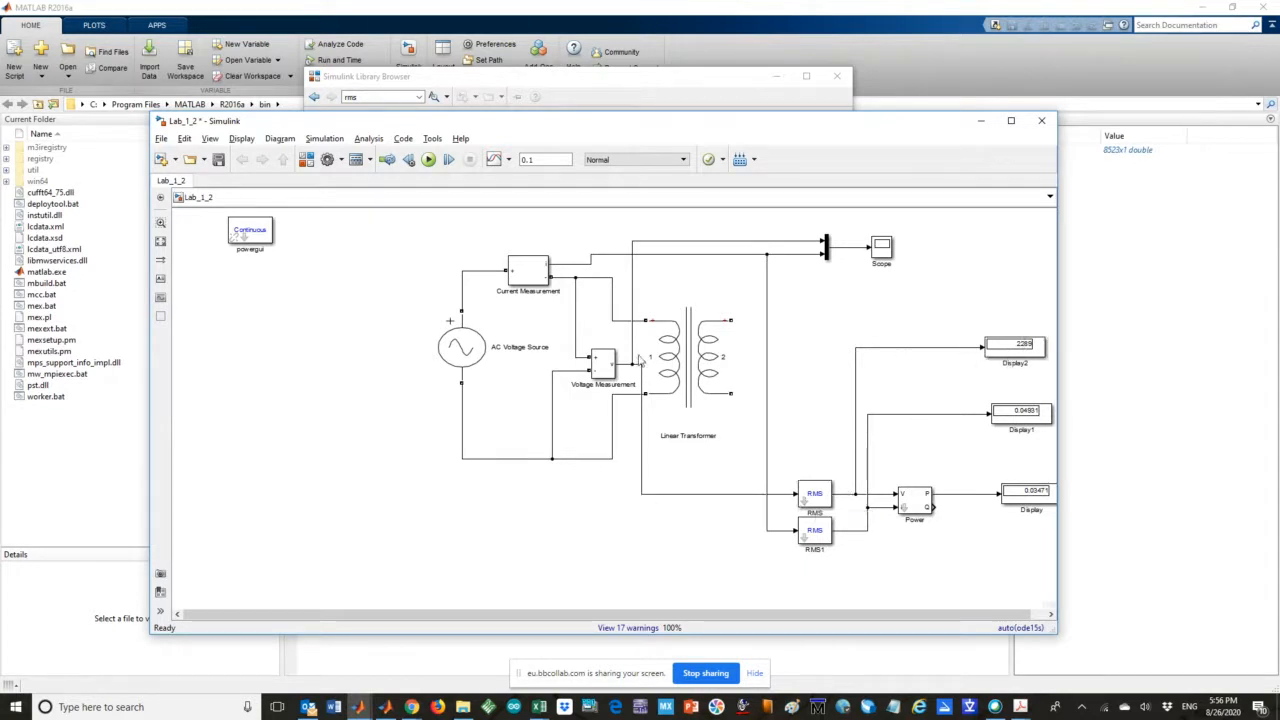
# Set the fundamental frequency of both RMS blocks to 50 Hz and rerun the simulation
pyautogui.click(465, 349)
pyautogui.doubleClick(818, 503)
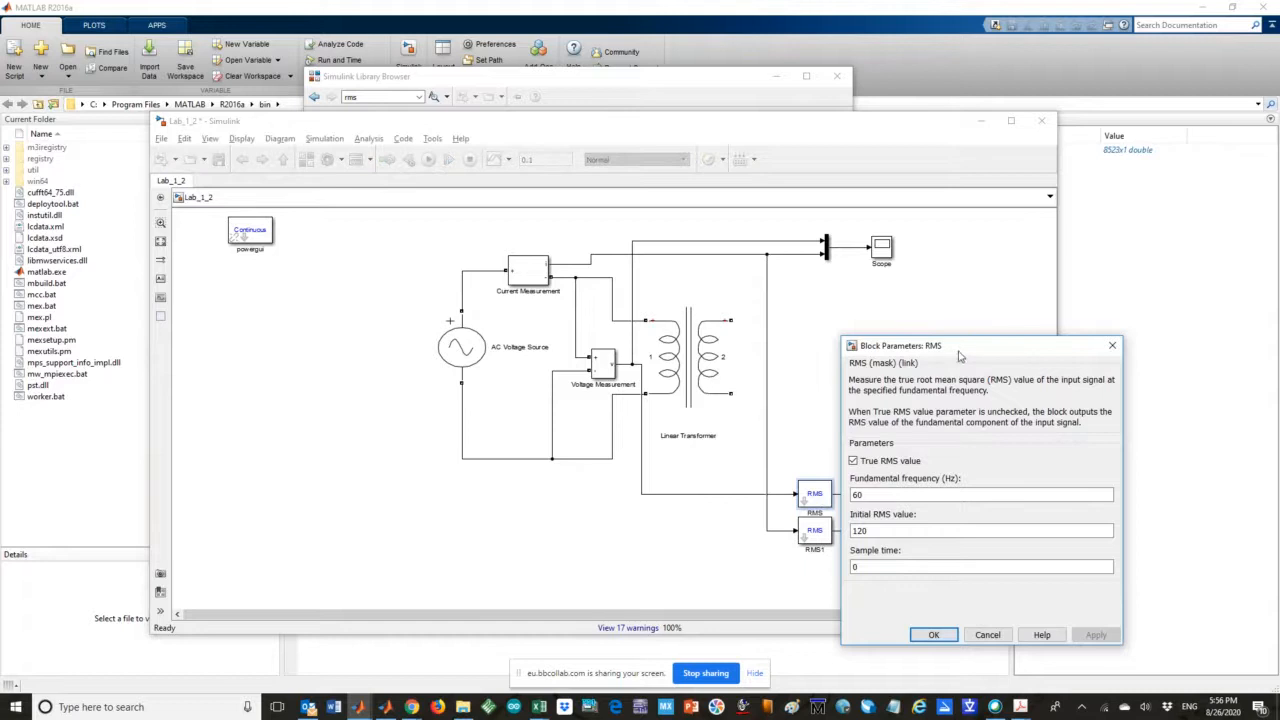
pyautogui.moveTo(958, 352); pyautogui.dragTo(323, 253)
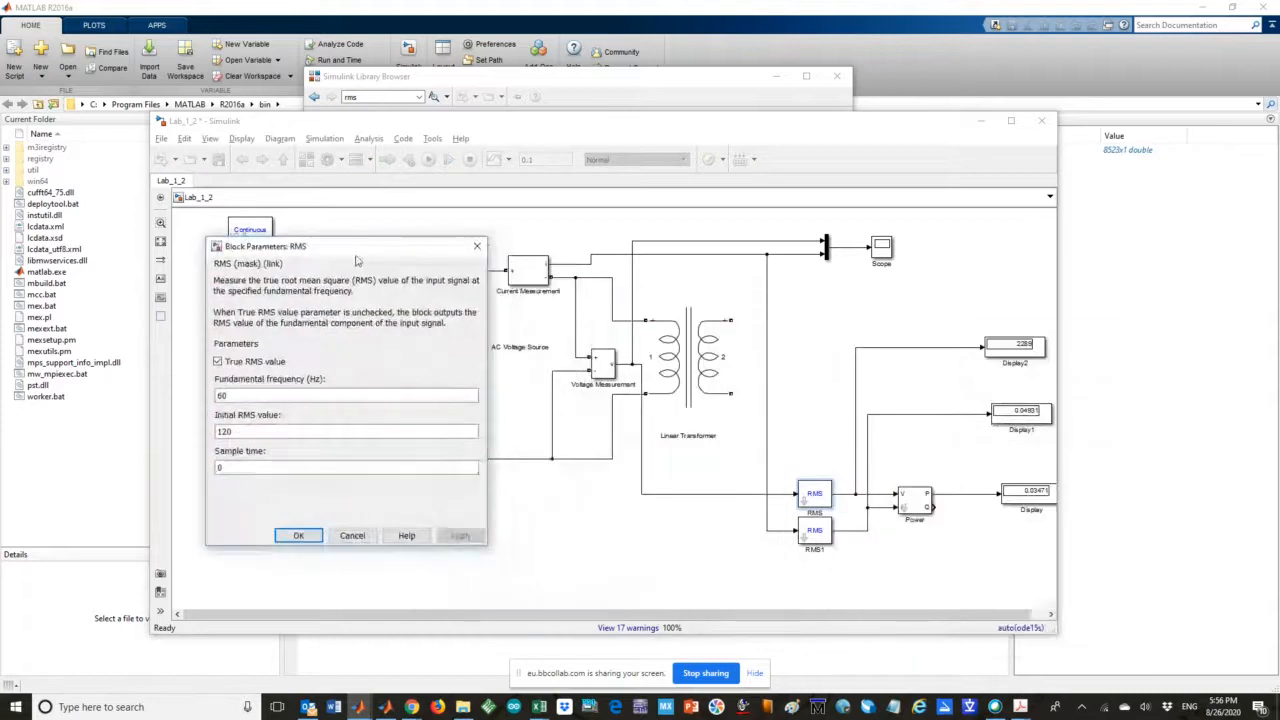
pyautogui.doubleClick(245, 395)
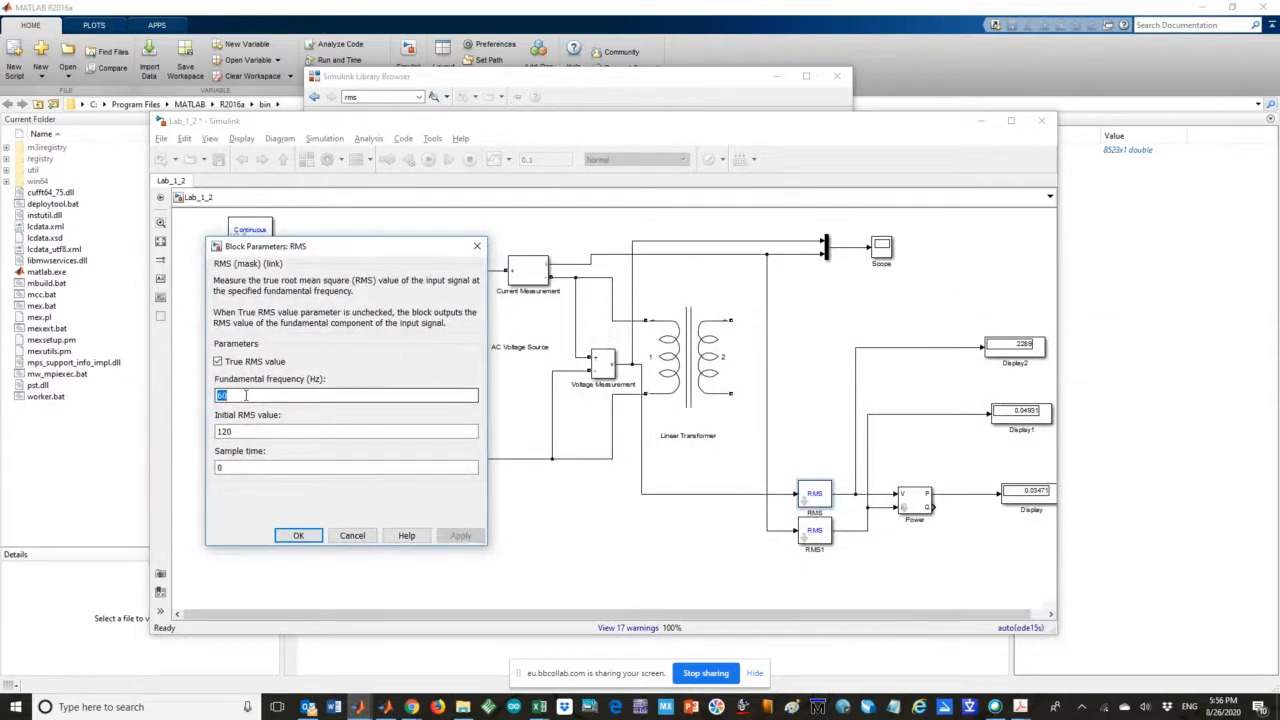
pyautogui.write('50')
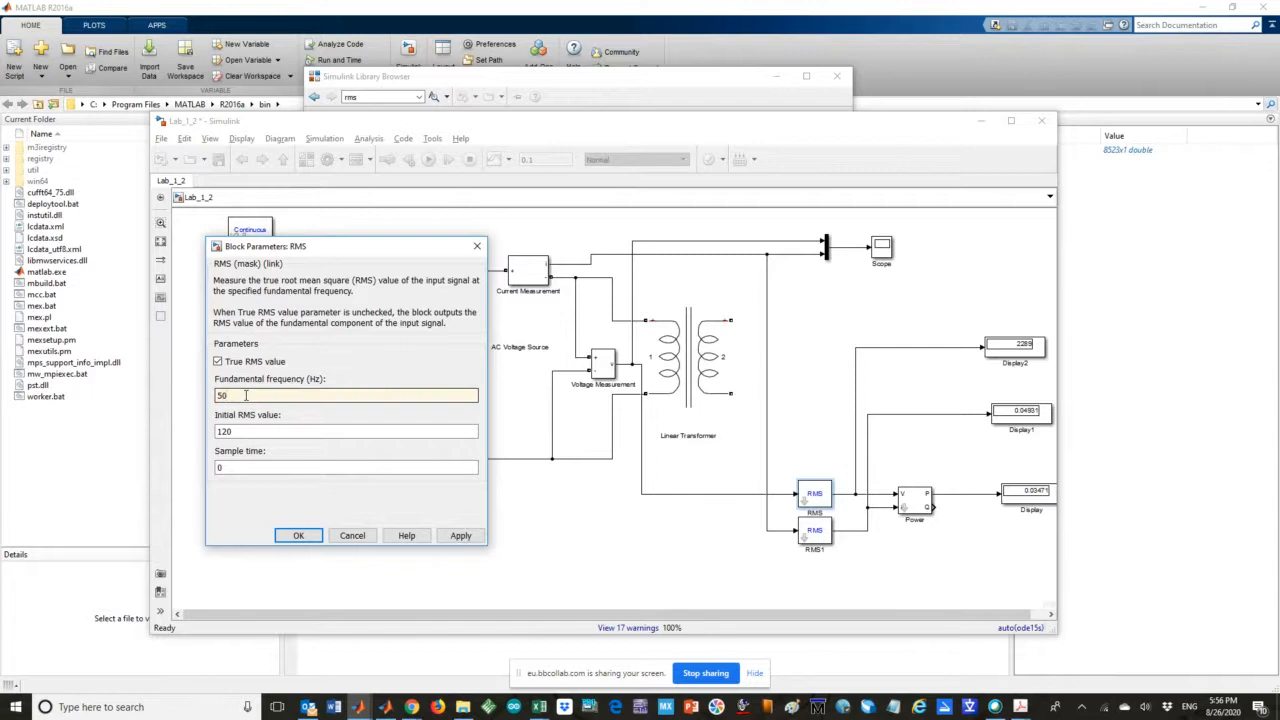
pyautogui.click(298, 535)
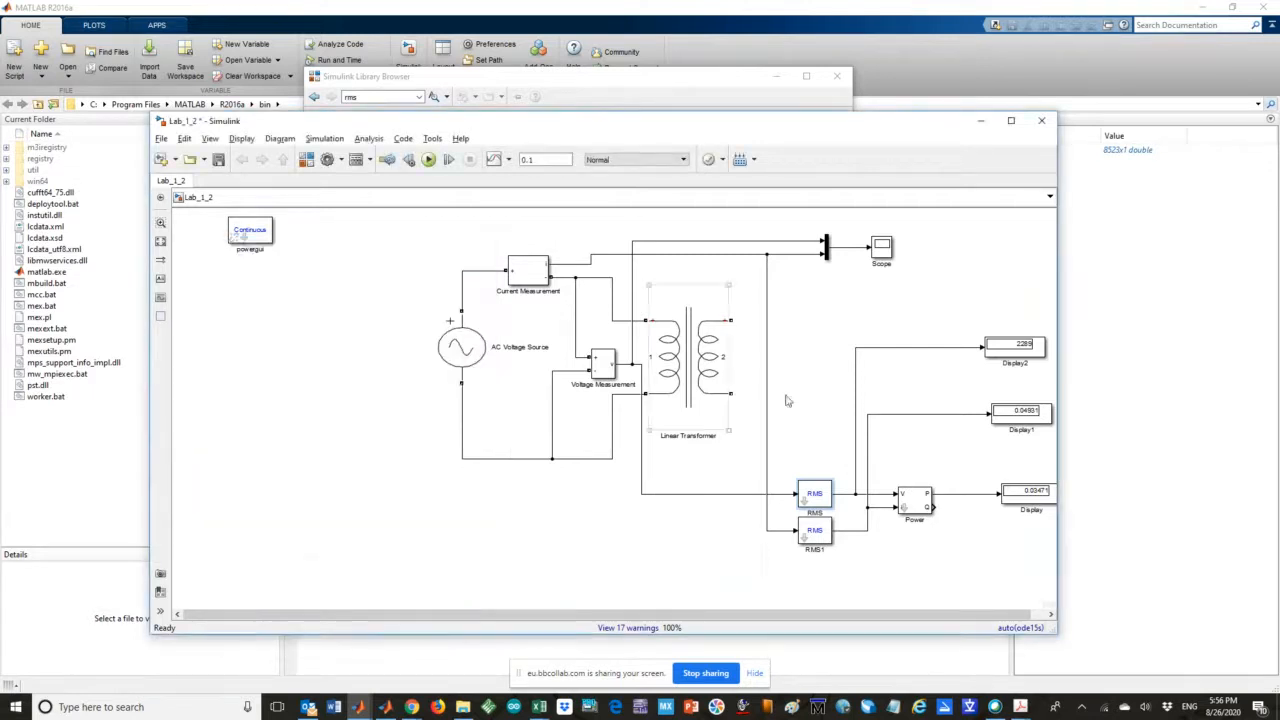
pyautogui.doubleClick(825, 528)
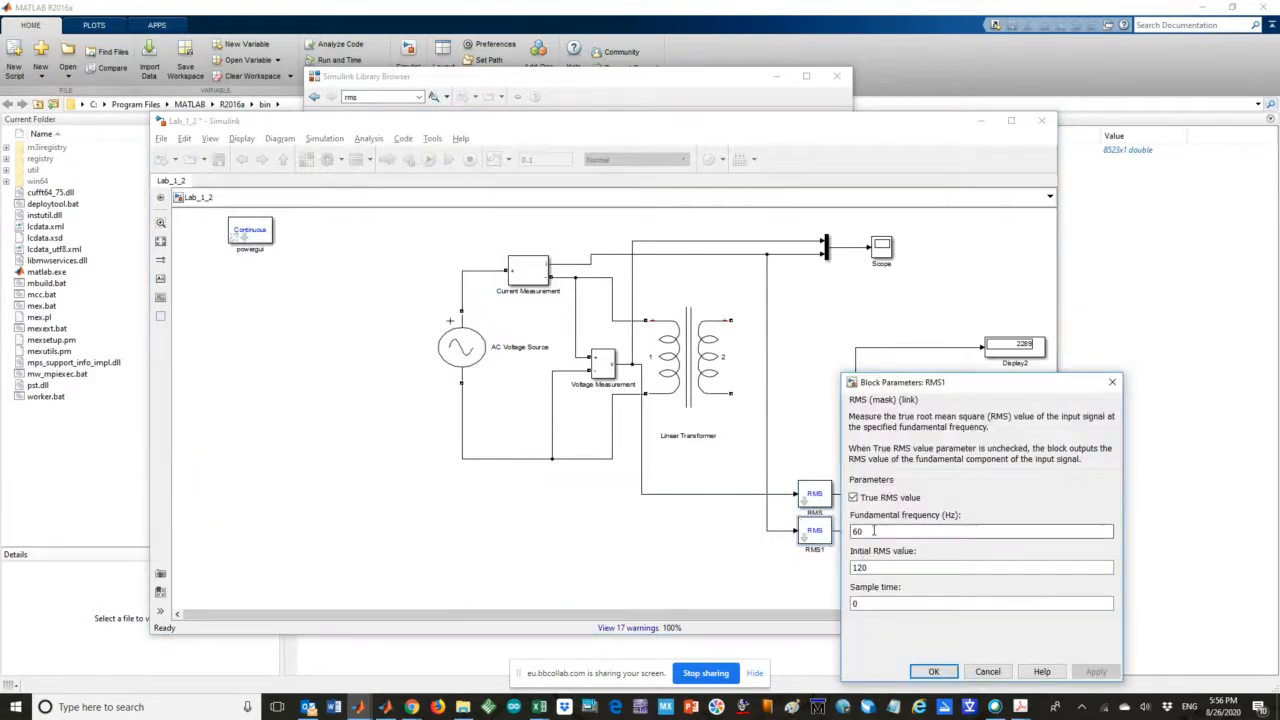
pyautogui.doubleClick(873, 531)
pyautogui.write('50')
pyautogui.press('Return')
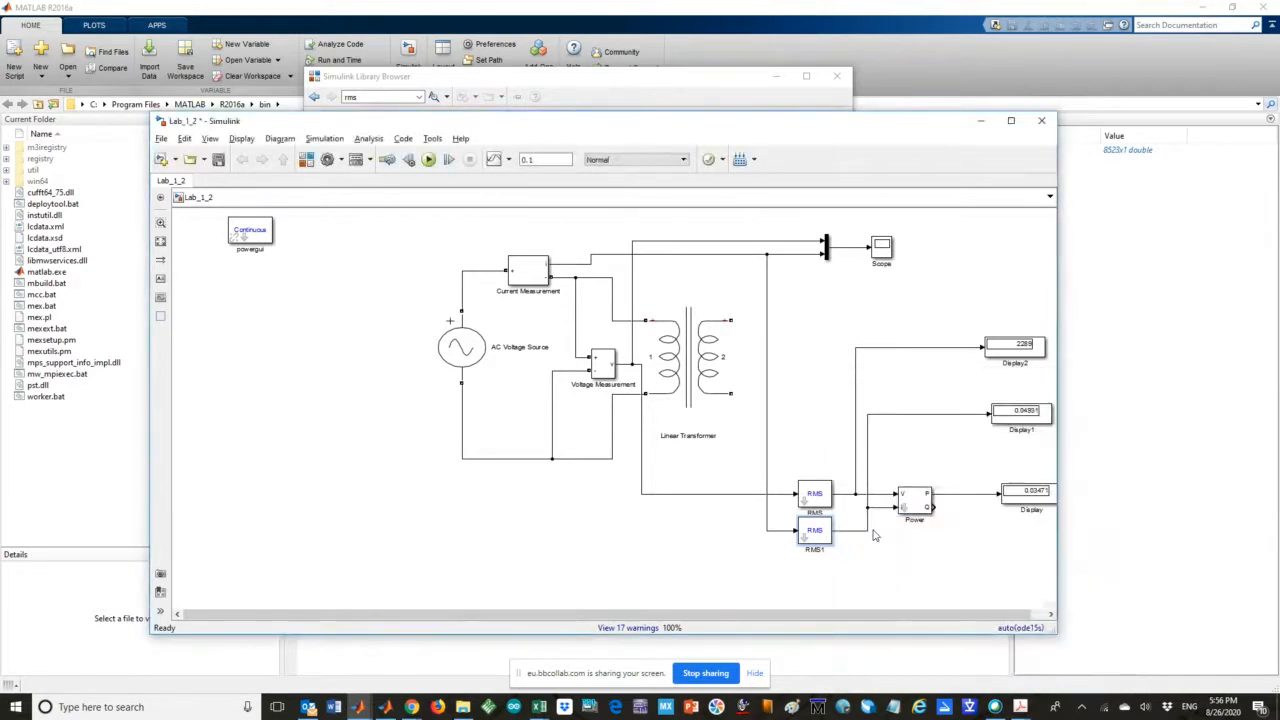
pyautogui.click(428, 159)
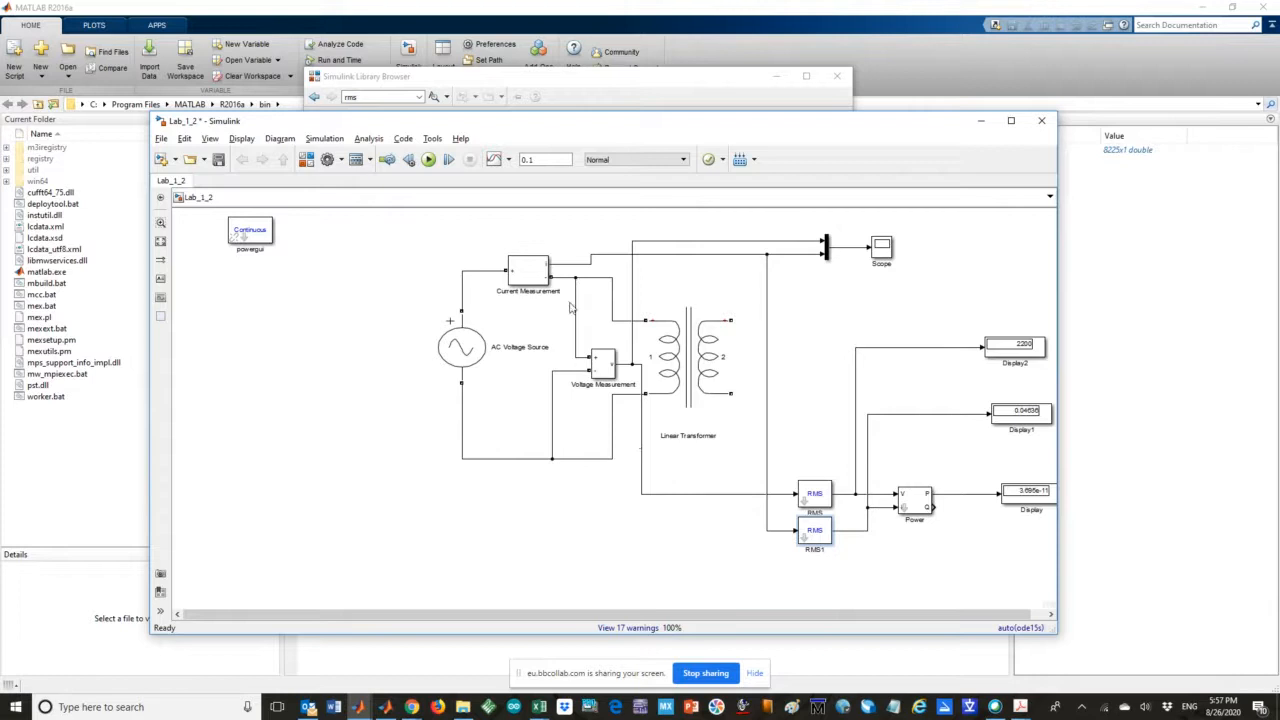
# Set the Power block's fundamental frequency to 50 Hz and rerun the simulation
pyautogui.click(598, 380)
pyautogui.click(647, 287)
pyautogui.doubleClick(916, 501)
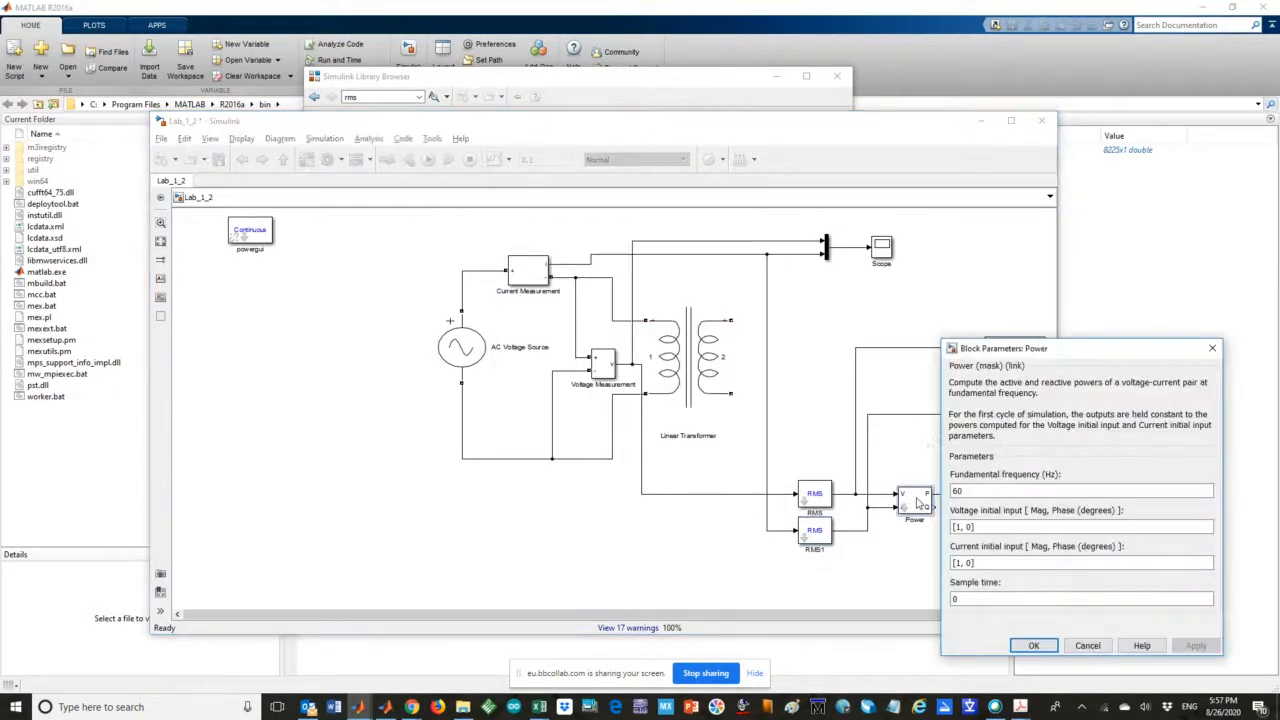
pyautogui.doubleClick(968, 491)
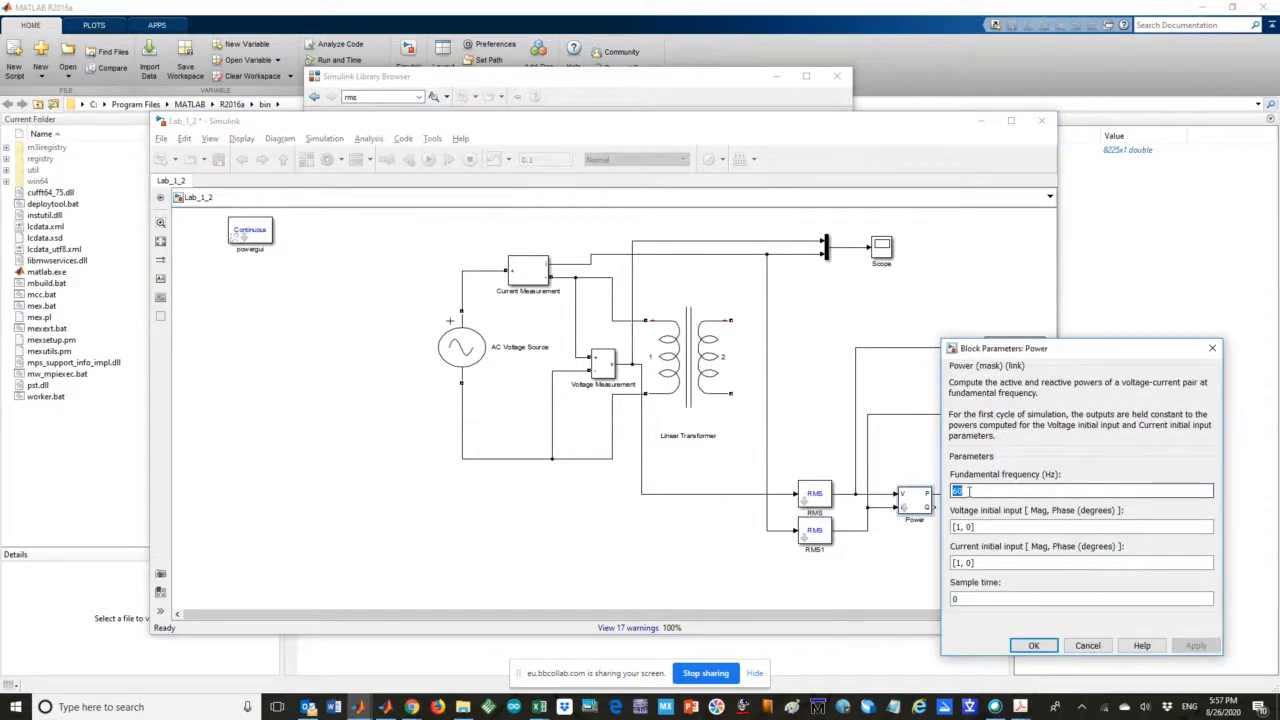
pyautogui.write('50')
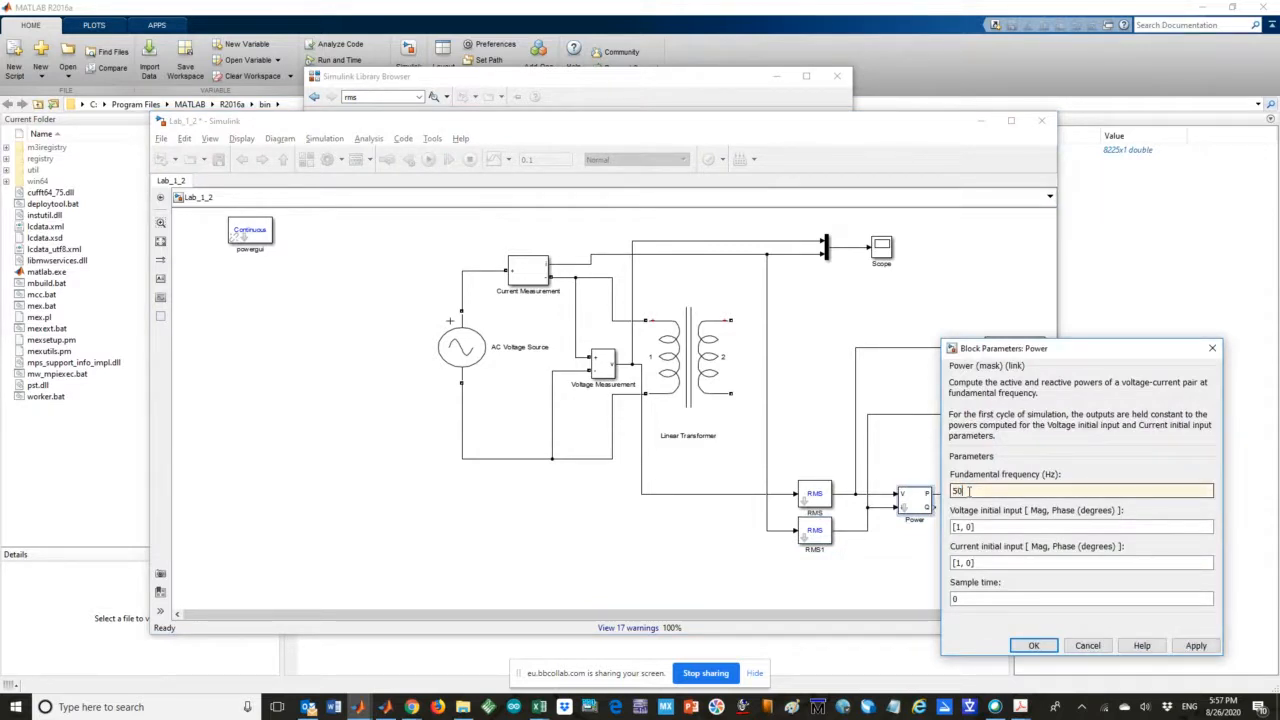
pyautogui.press('Return')
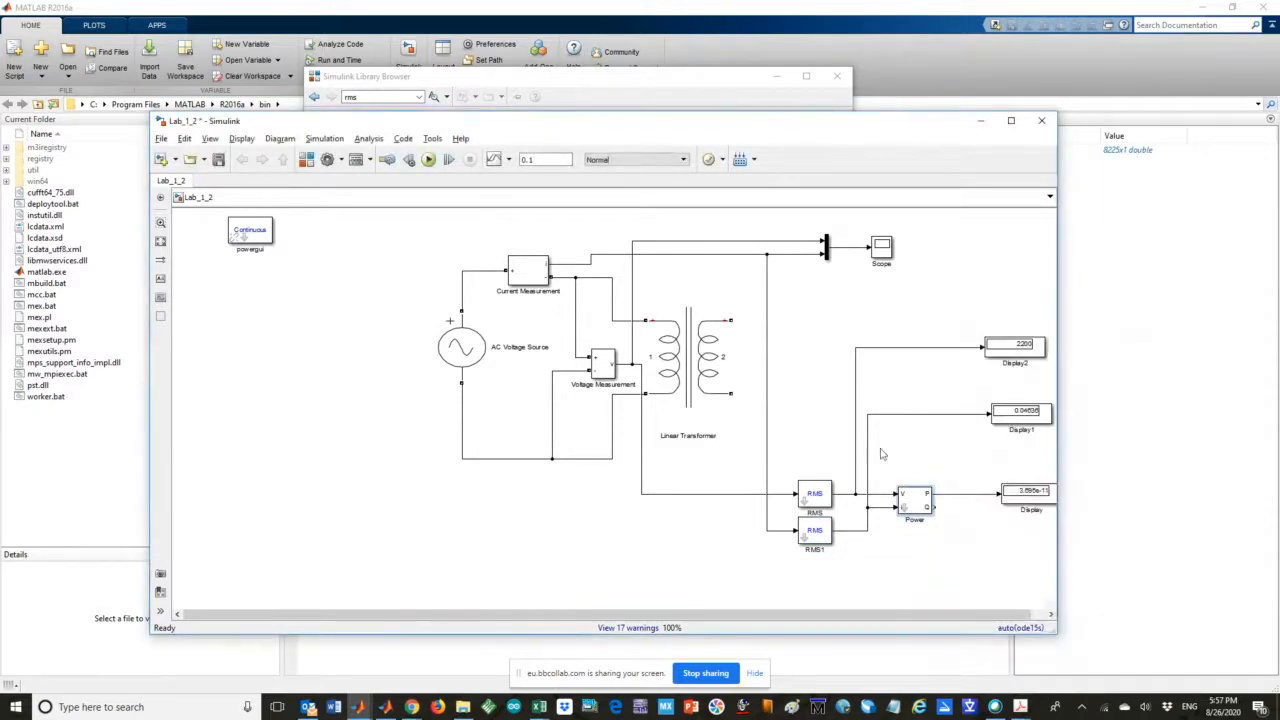
pyautogui.click(428, 159)
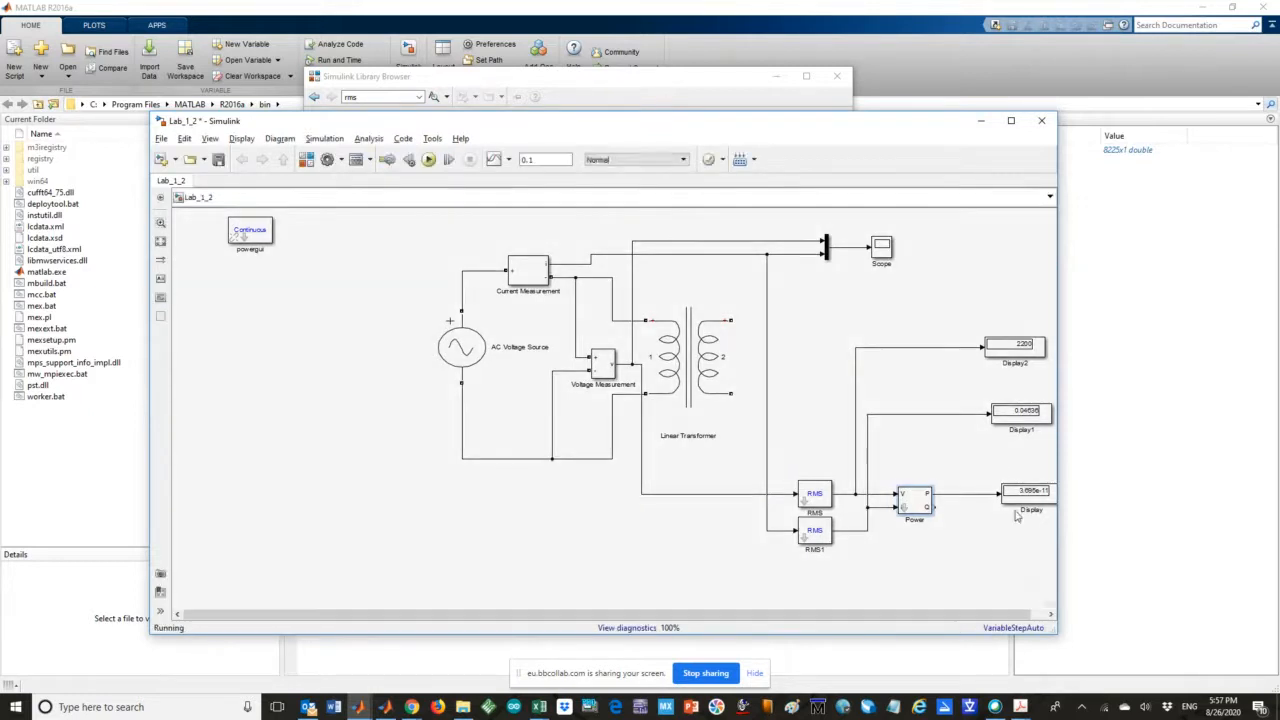
# Widen the model window, then resize the power output's Display block and align it with the Power block's P output
pyautogui.moveTo(1058, 458); pyautogui.dragTo(1168, 460)
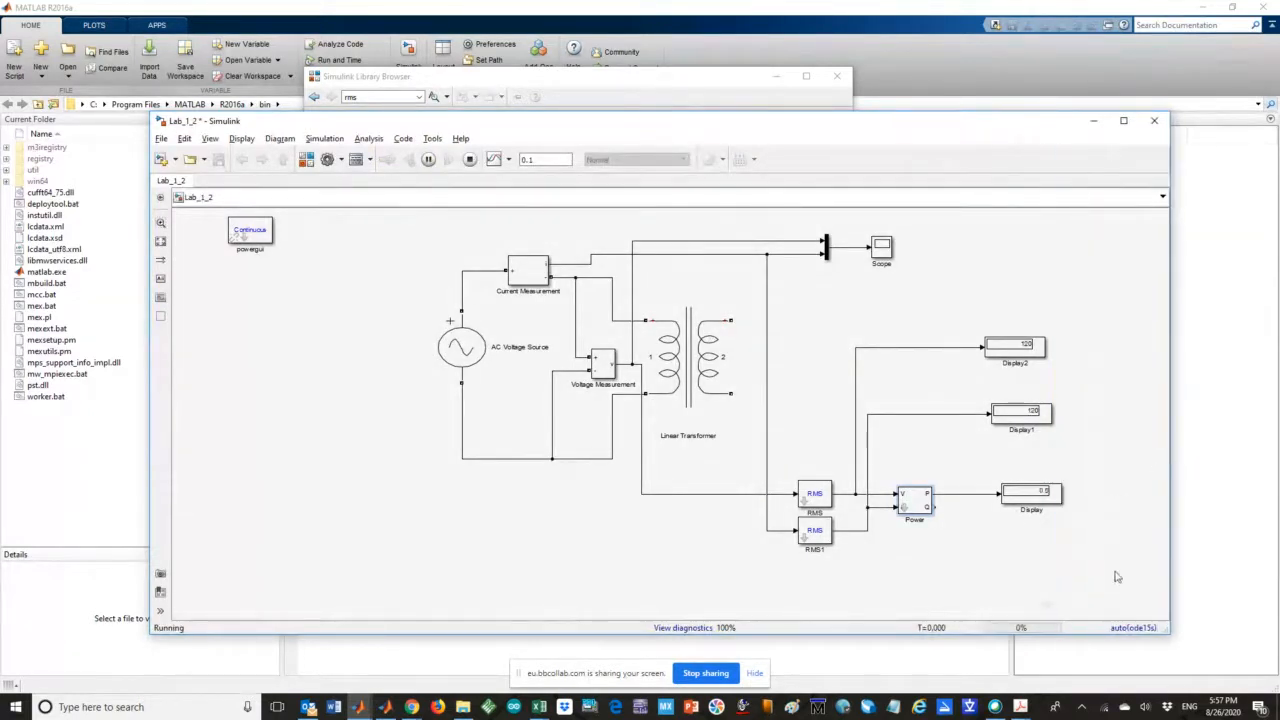
pyautogui.click(1060, 504)
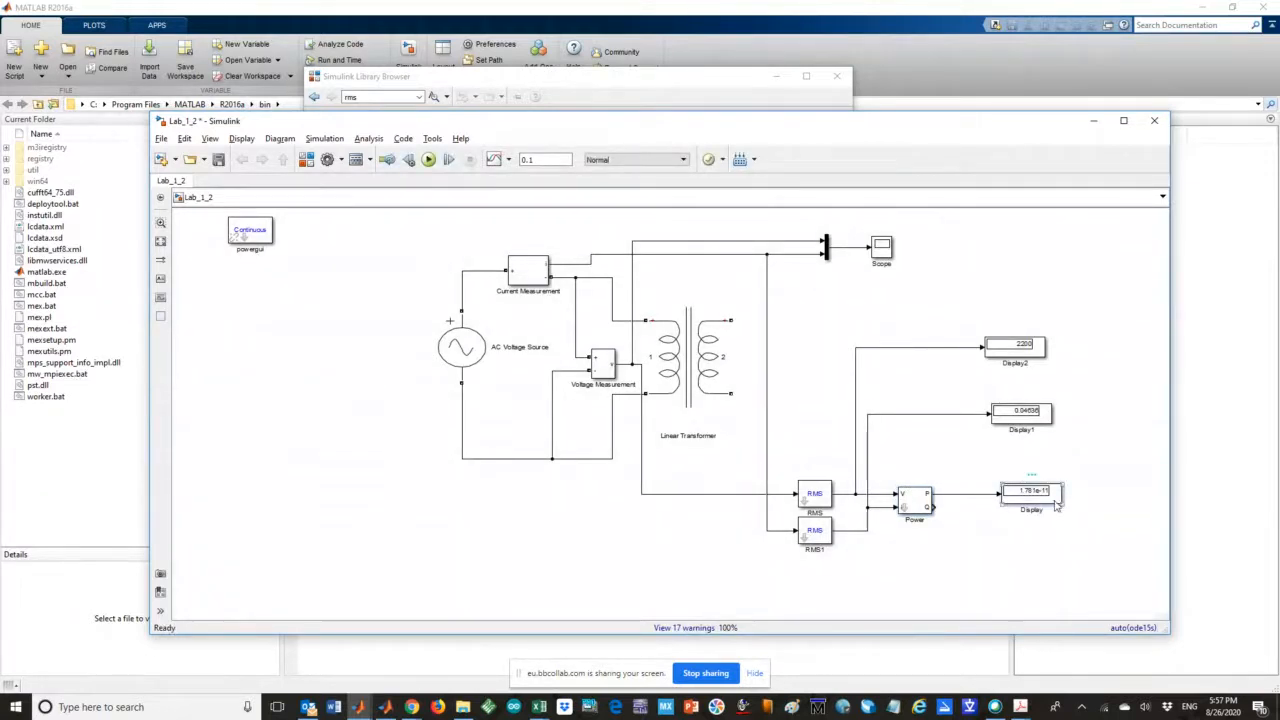
pyautogui.moveTo(1066, 507)
pyautogui.mouseDown()
pyautogui.moveTo(1092, 530)
pyautogui.moveTo(1110, 526)
pyautogui.moveTo(1084, 522)
pyautogui.mouseUp()
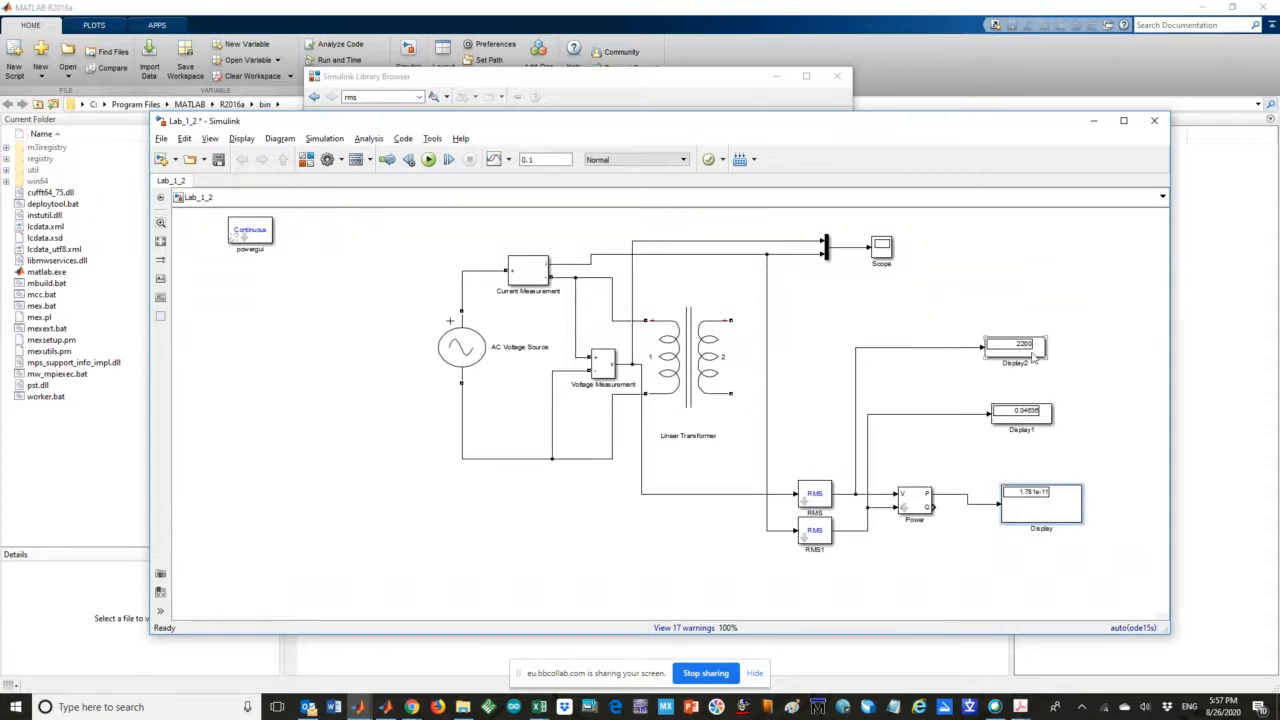
pyautogui.moveTo(1025, 503); pyautogui.dragTo(1013, 492)
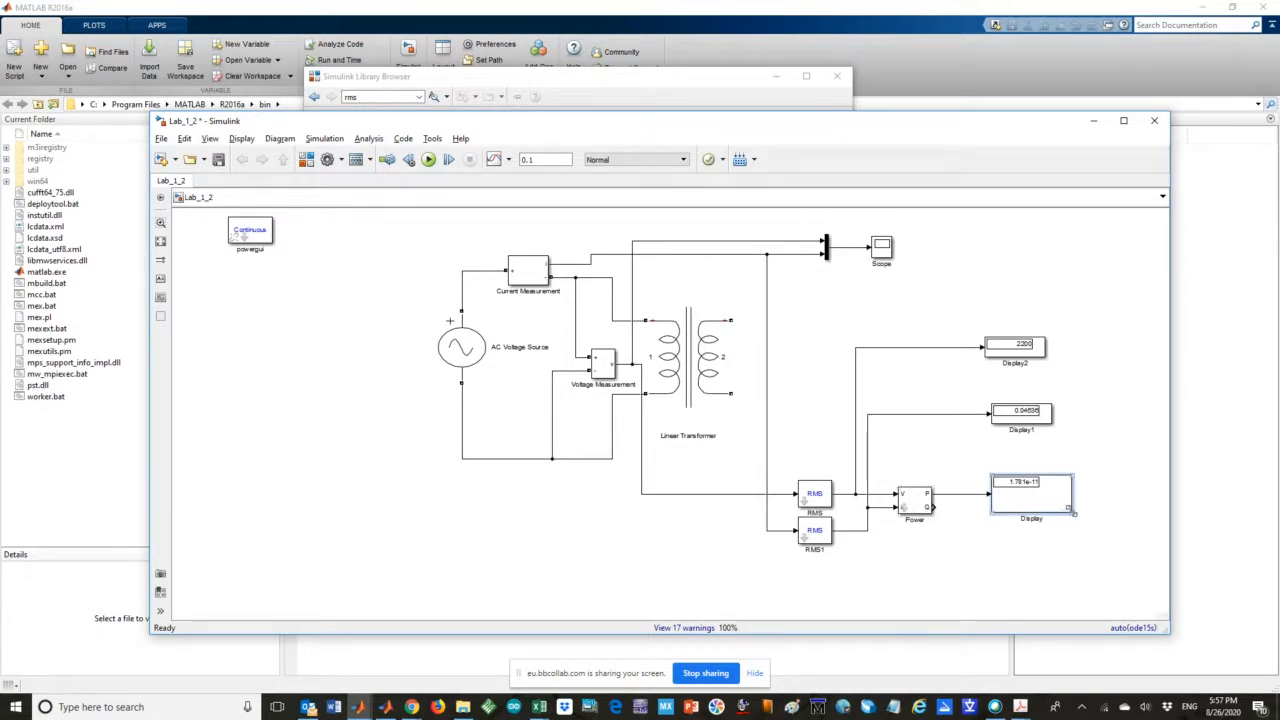
pyautogui.moveTo(1071, 513); pyautogui.dragTo(1032, 491)
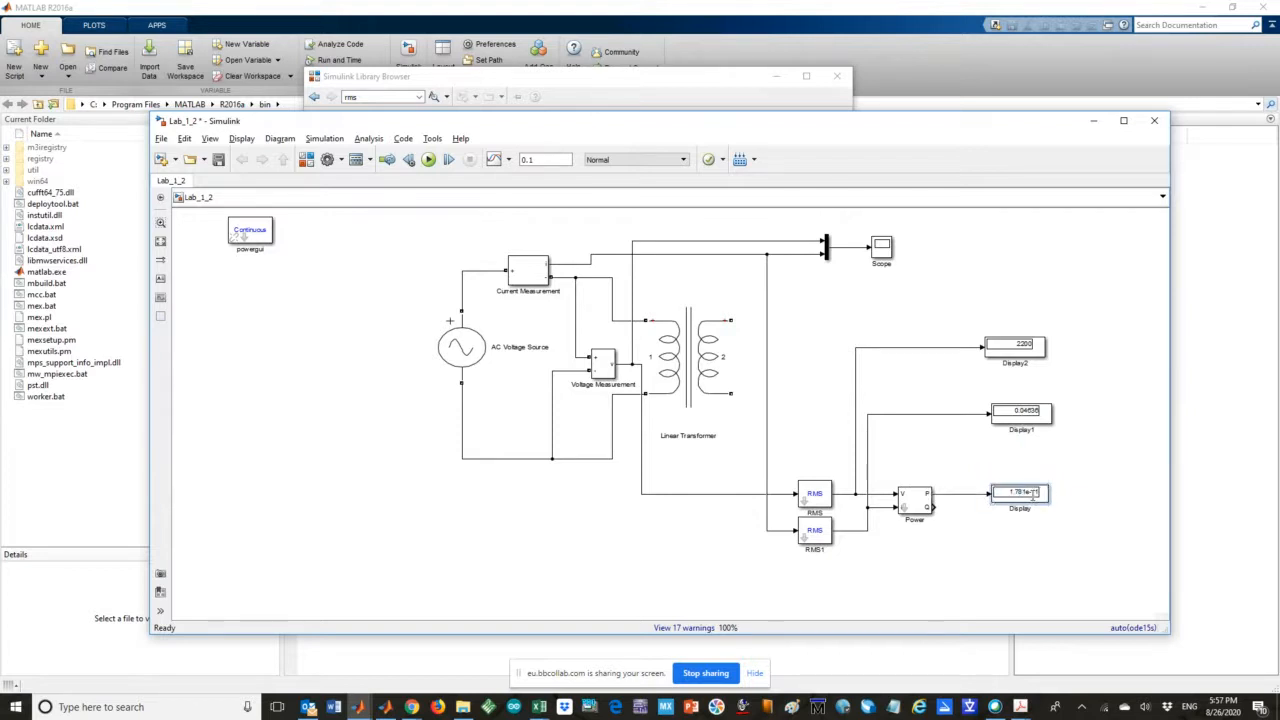
pyautogui.click(1093, 510)
# Copy an RMS block and insert it between the Power block's P output and its Display, moving the Display to make room
pyautogui.moveTo(828, 499); pyautogui.dragTo(984, 547)
pyautogui.moveTo(1024, 499); pyautogui.dragTo(1084, 499)
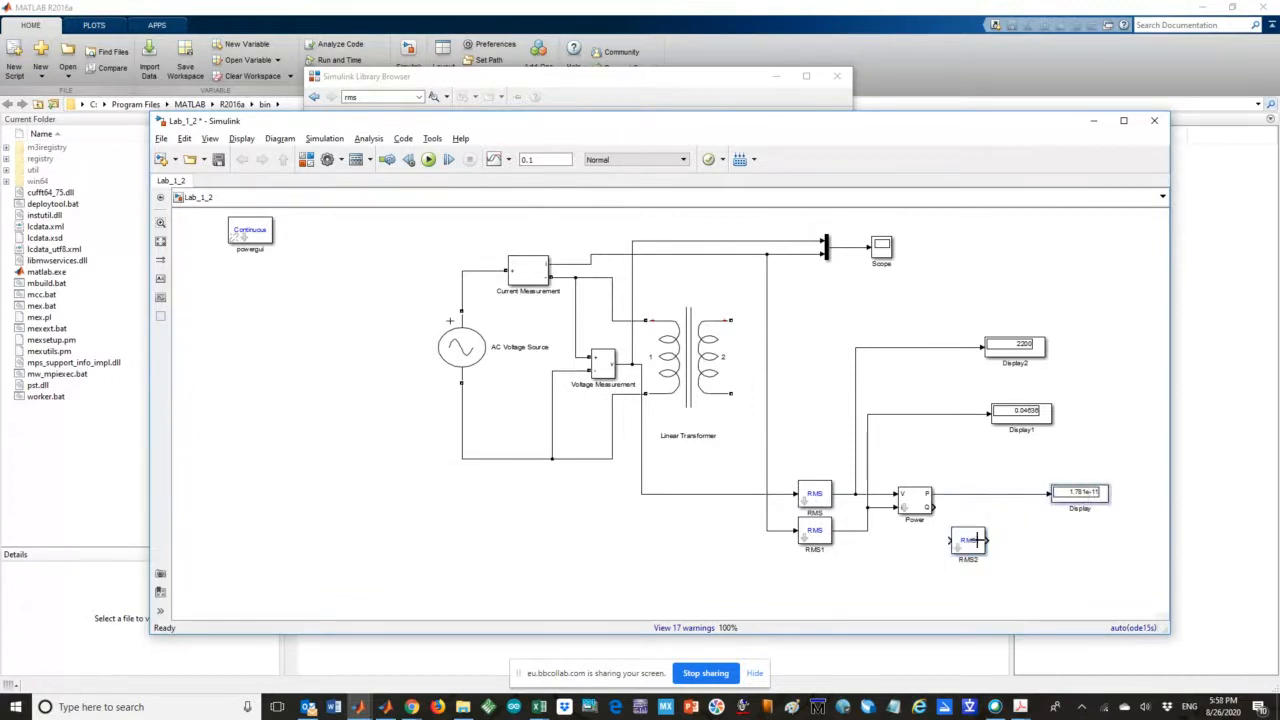
pyautogui.moveTo(976, 540); pyautogui.dragTo(990, 497)
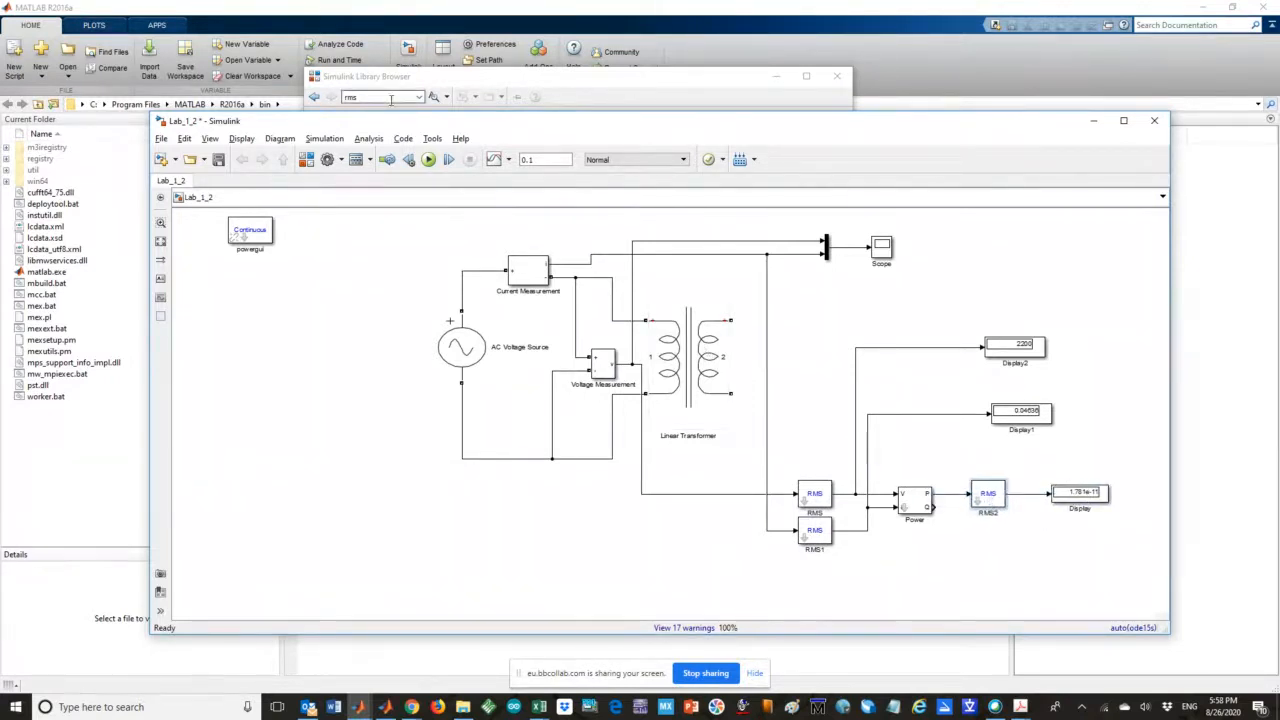
# Rerun the simulation, short-circuit the Linear Transformer's secondary terminals with a wire, and run it again
pyautogui.click(428, 160)
pyautogui.click(1069, 565)
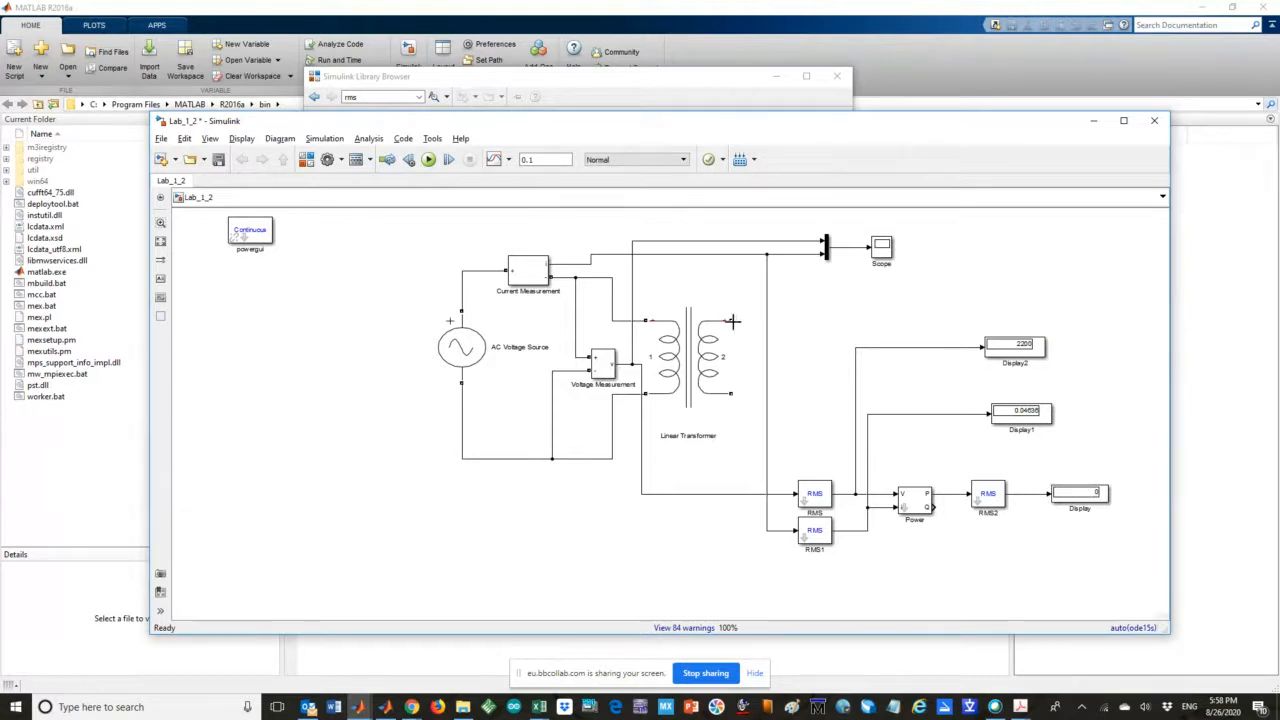
pyautogui.moveTo(732, 321)
pyautogui.mouseDown()
pyautogui.moveTo(748, 332)
pyautogui.moveTo(749, 383)
pyautogui.moveTo(735, 394)
pyautogui.mouseUp()
pyautogui.click(429, 161)
# Set the power output Display's decimation to 5 and its format to long, and rerun the simulation
pyautogui.doubleClick(1088, 503)
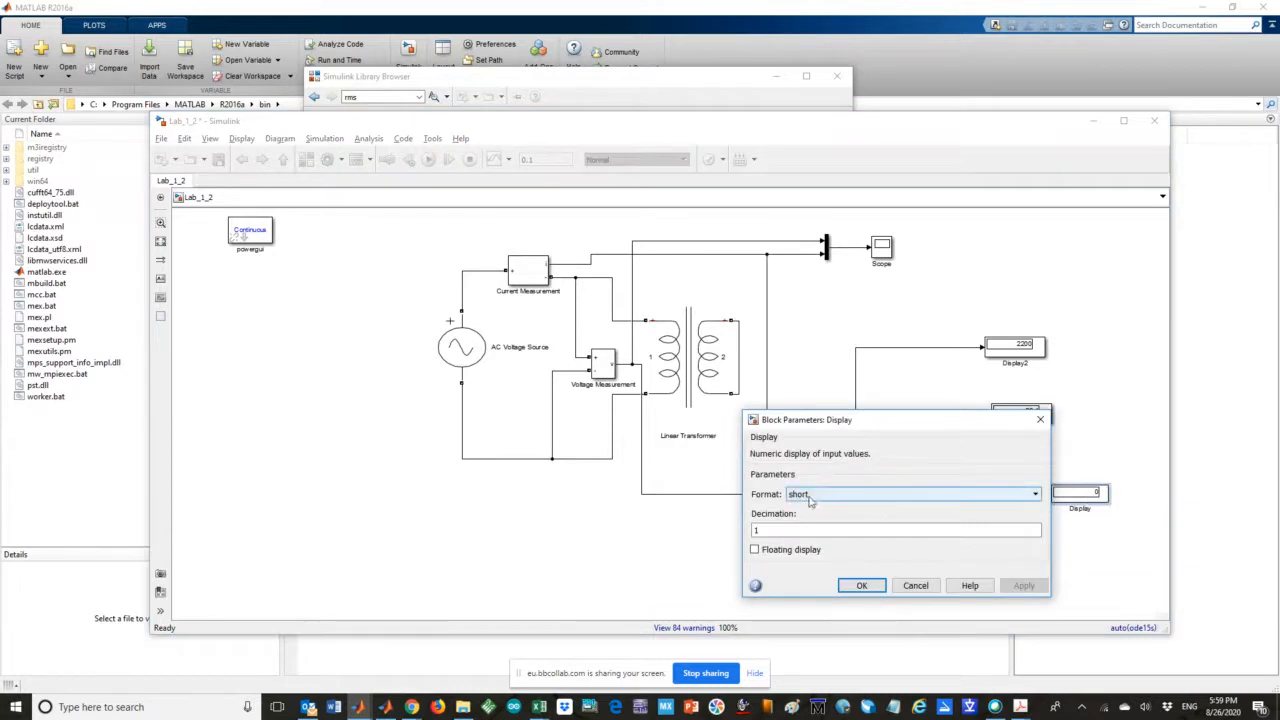
pyautogui.click(783, 530)
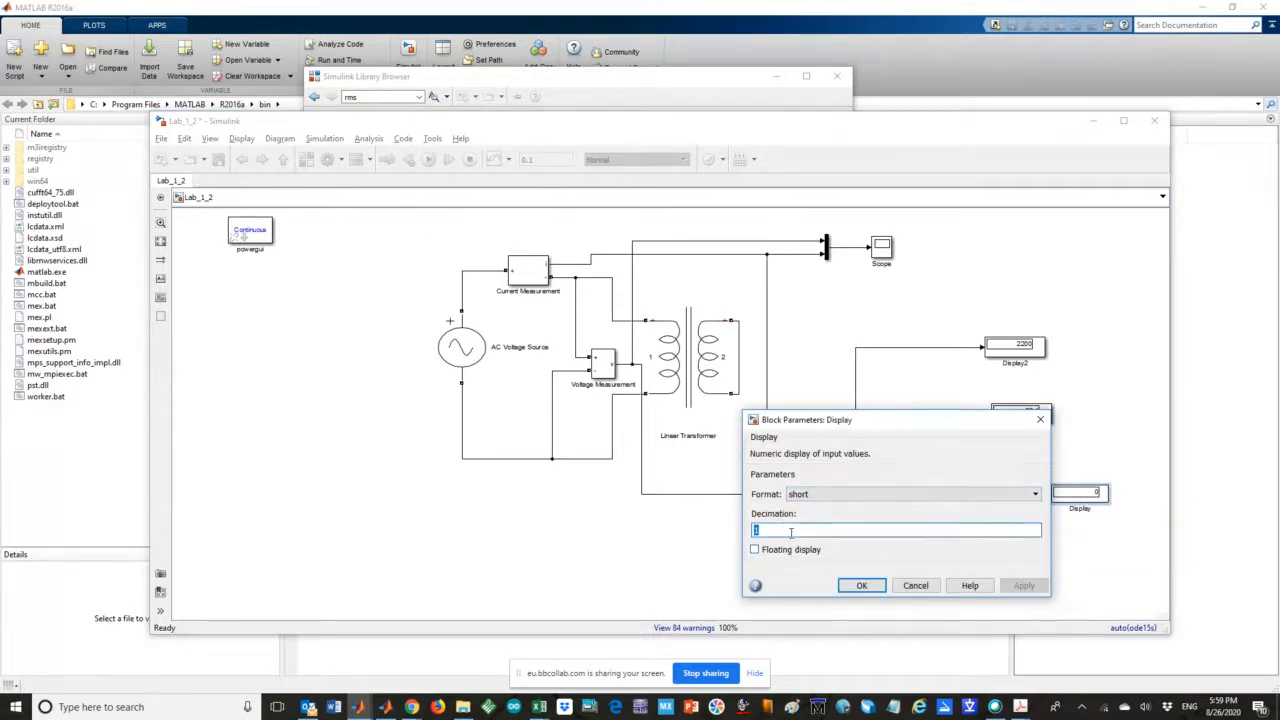
pyautogui.write('5')
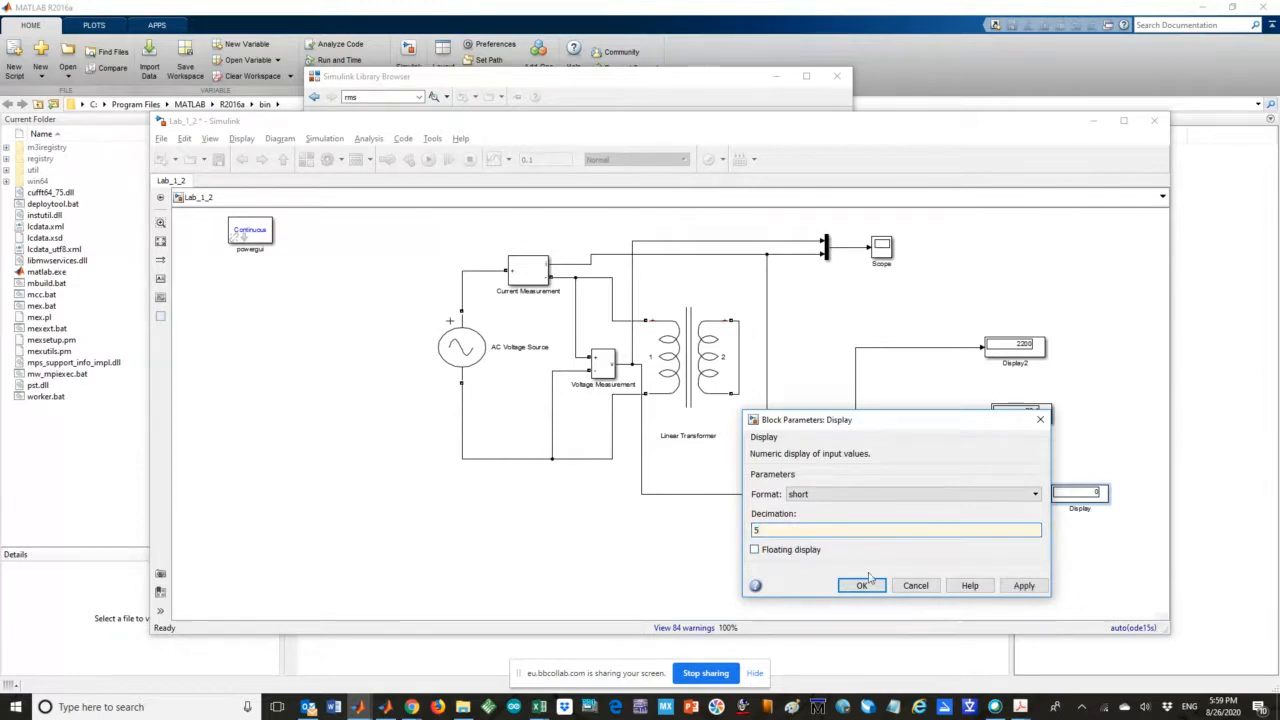
pyautogui.click(810, 497)
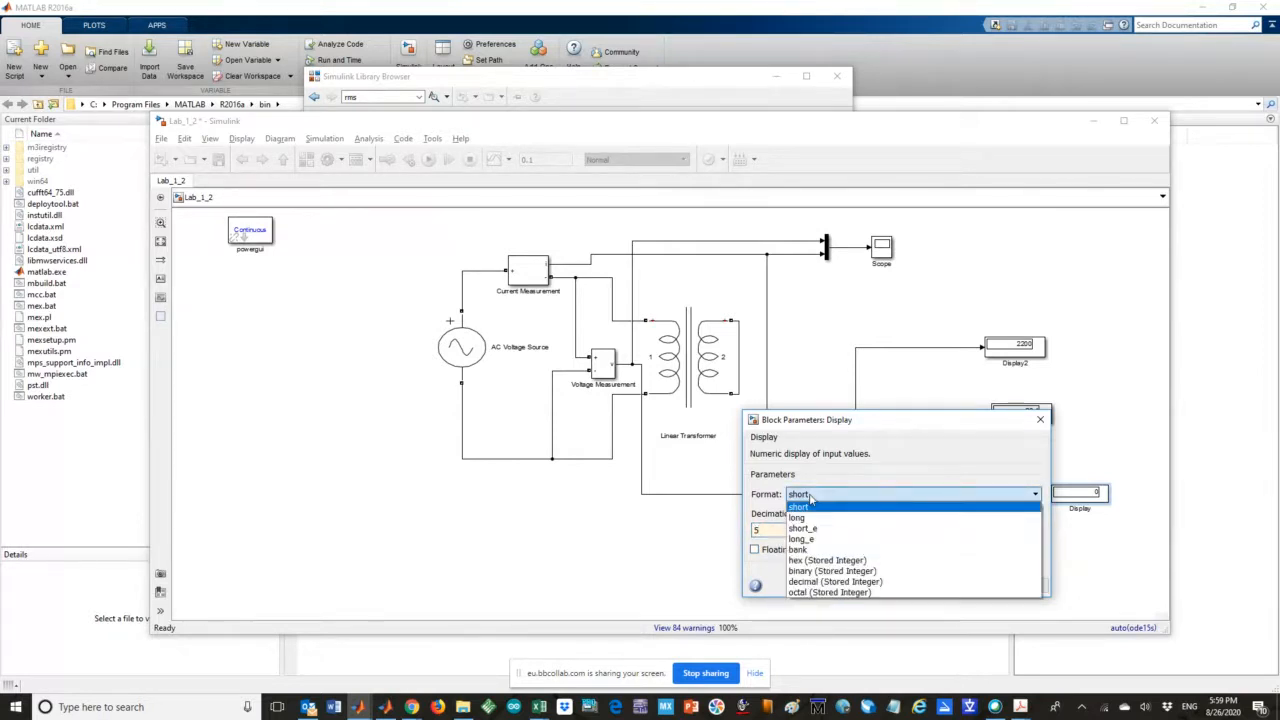
pyautogui.click(800, 518)
pyautogui.click(852, 584)
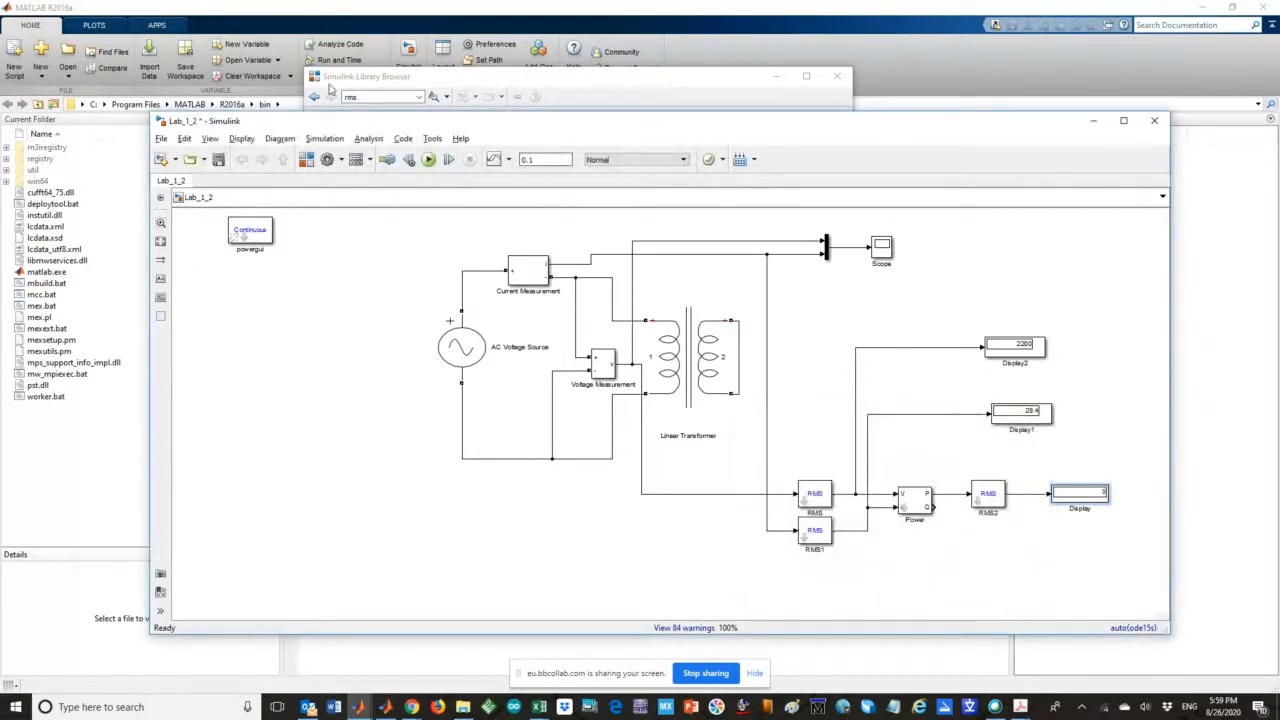
pyautogui.click(428, 159)
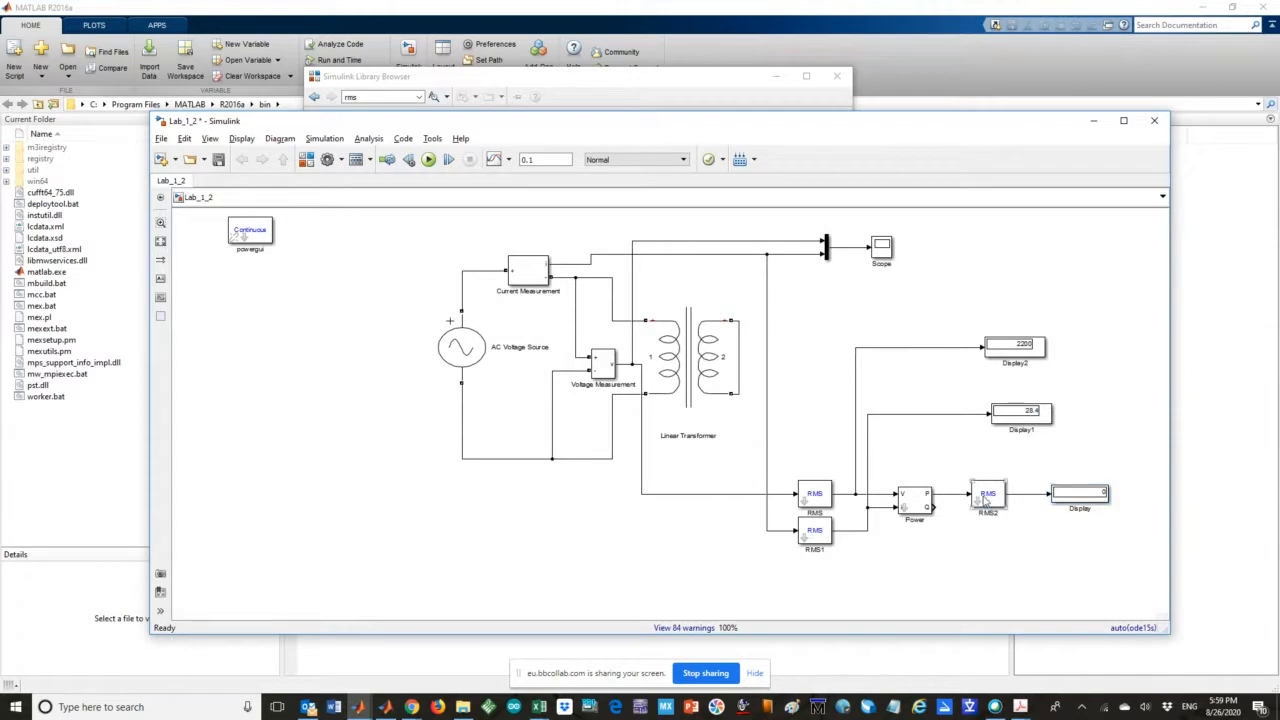
# Delete the RMS2 block and reconnect the Power block's P output directly to its Display
pyautogui.click(987, 503)
pyautogui.press('Delete')
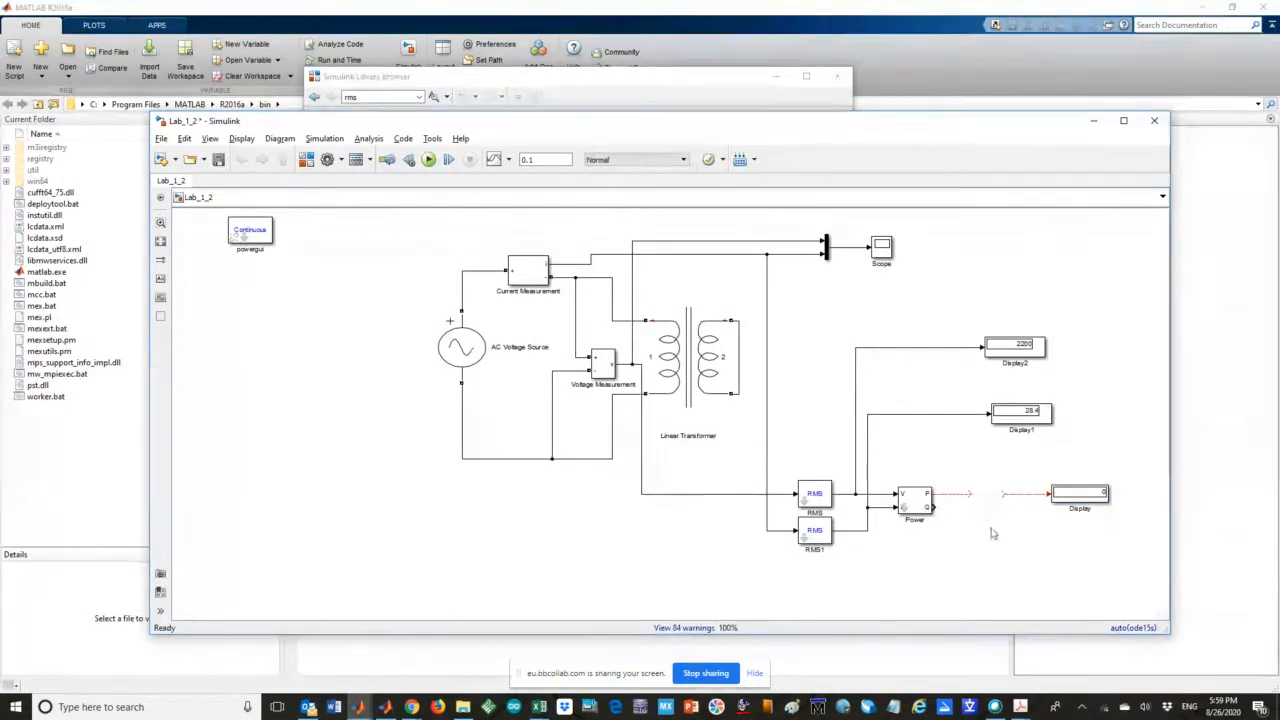
pyautogui.click(984, 495)
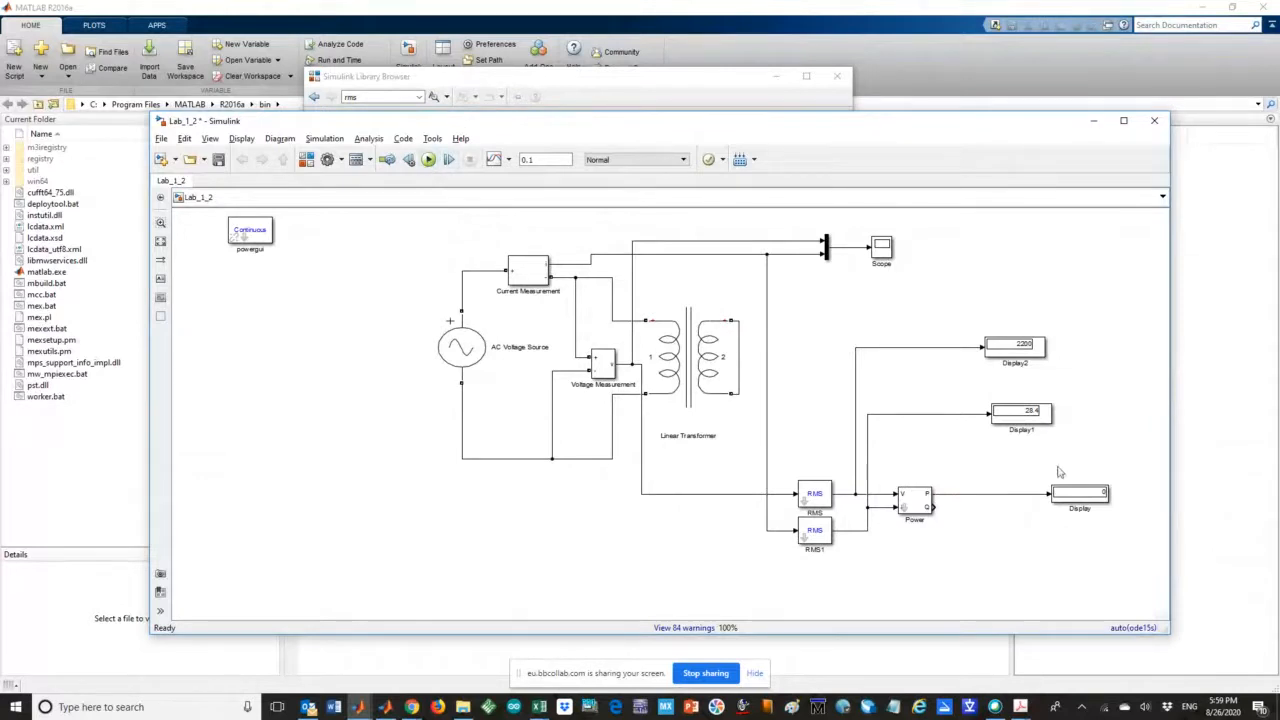
# Set the power output Display's decimation to 2 and its format to short, and rerun the simulation
pyautogui.click(1080, 499)
pyautogui.doubleClick(1063, 503)
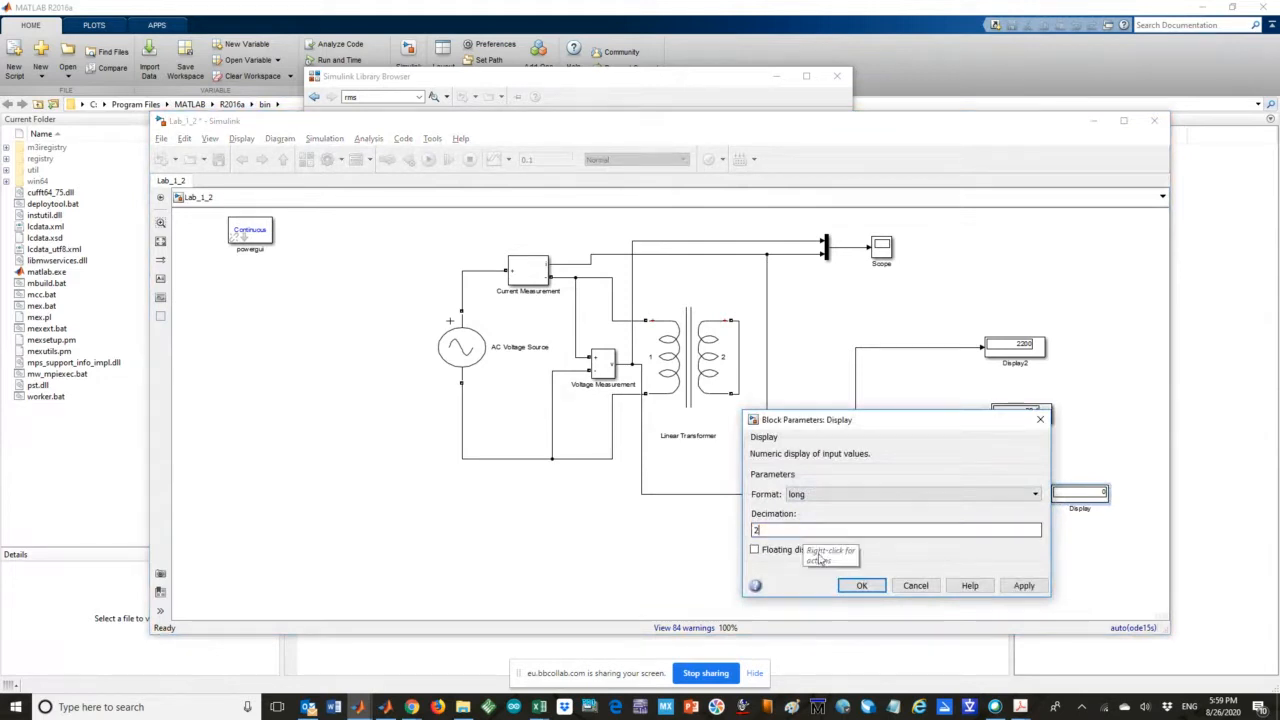
pyautogui.click(859, 585)
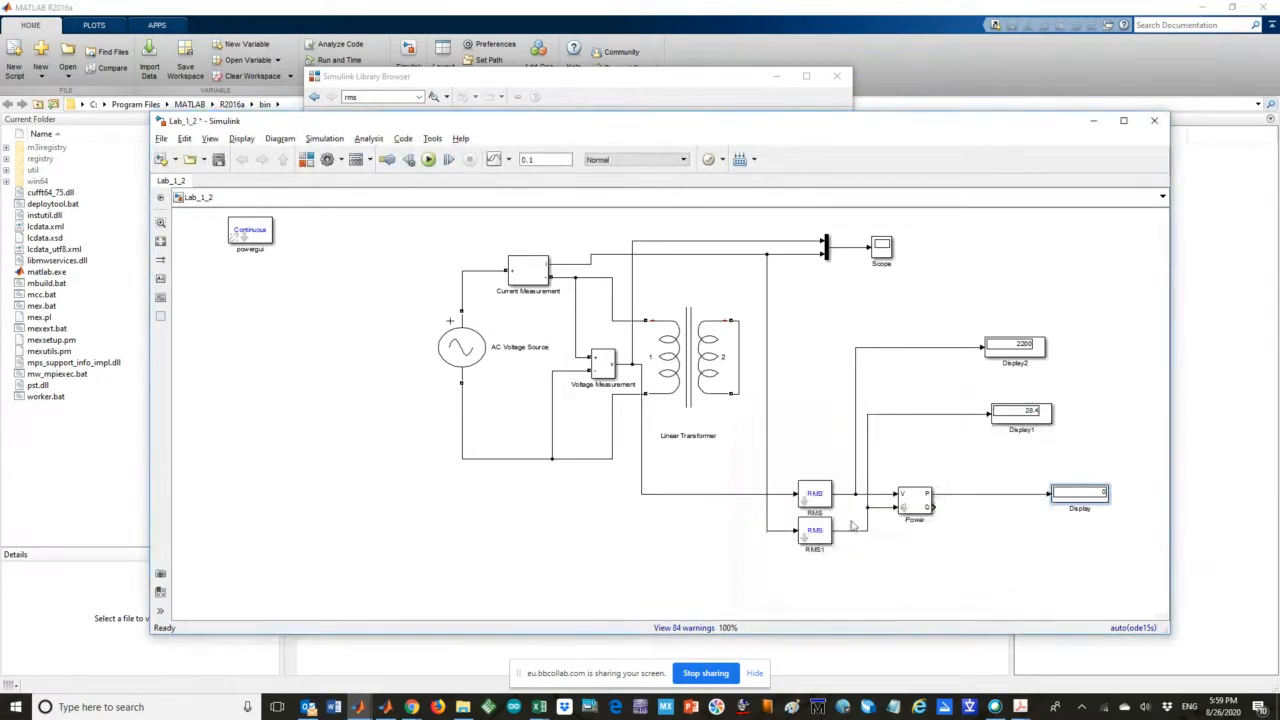
pyautogui.doubleClick(1079, 496)
pyautogui.click(840, 494)
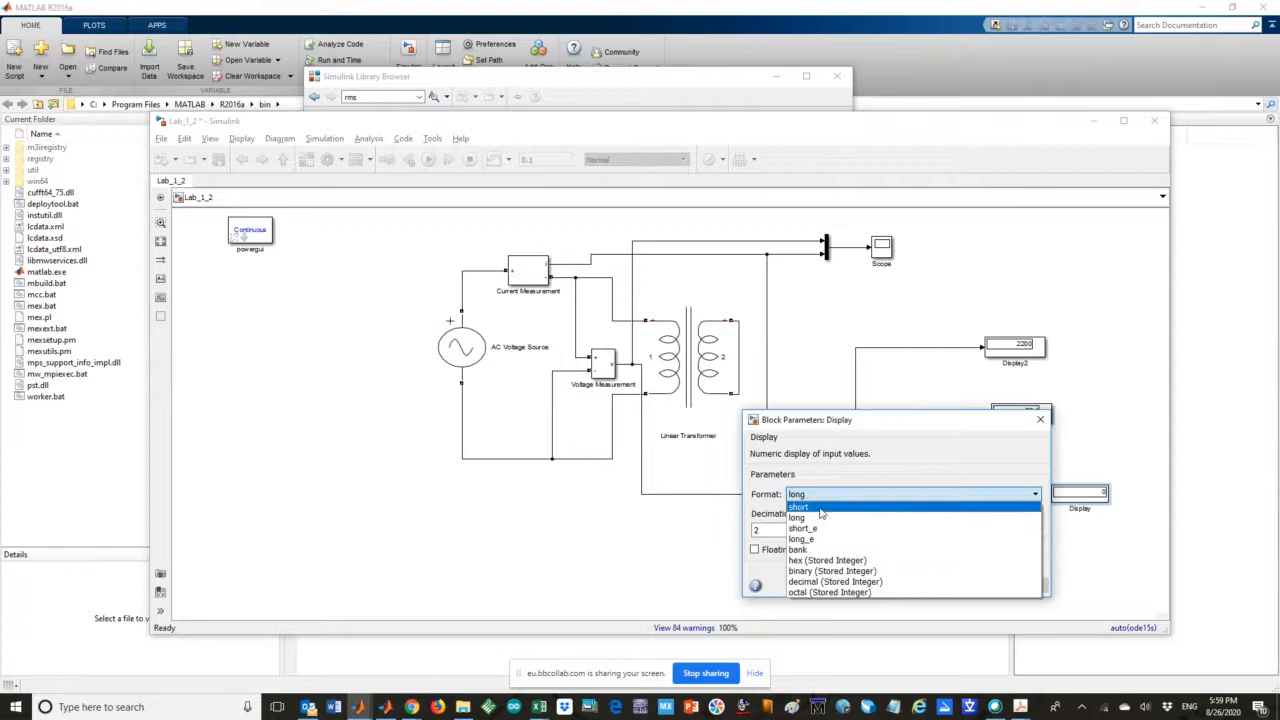
pyautogui.click(822, 510)
pyautogui.click(876, 587)
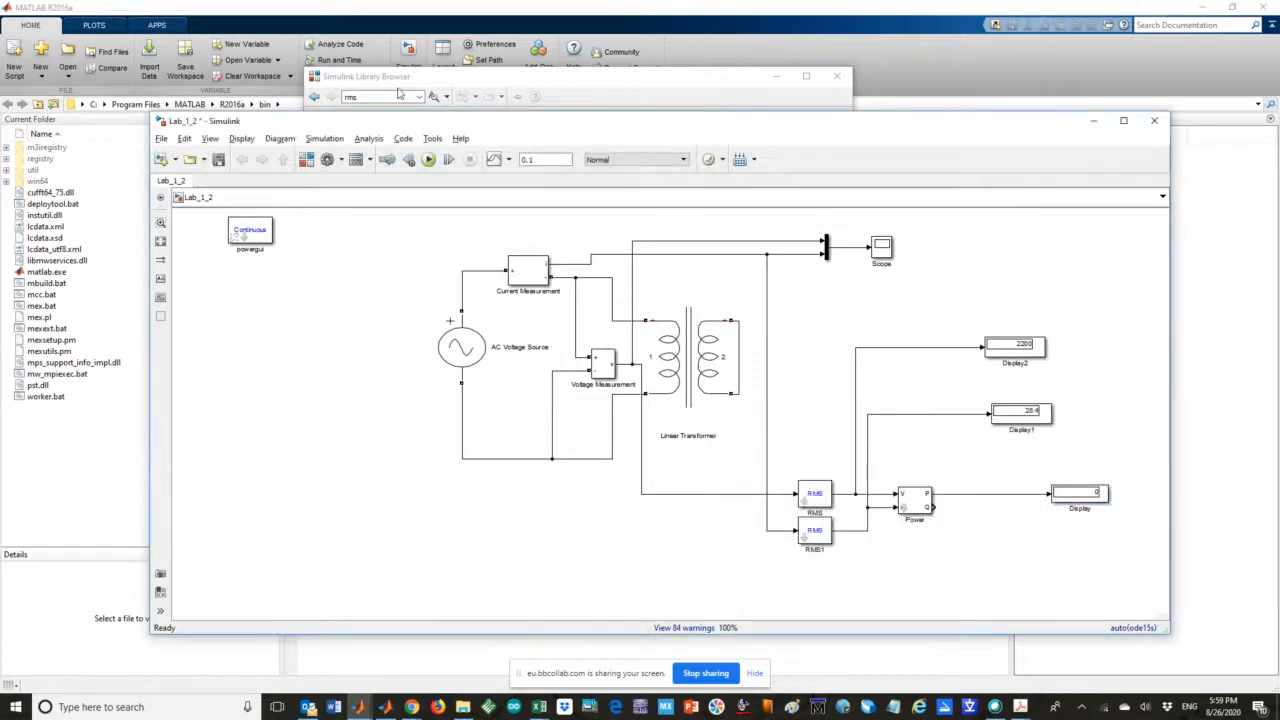
pyautogui.click(429, 160)
pyautogui.click(1061, 427)
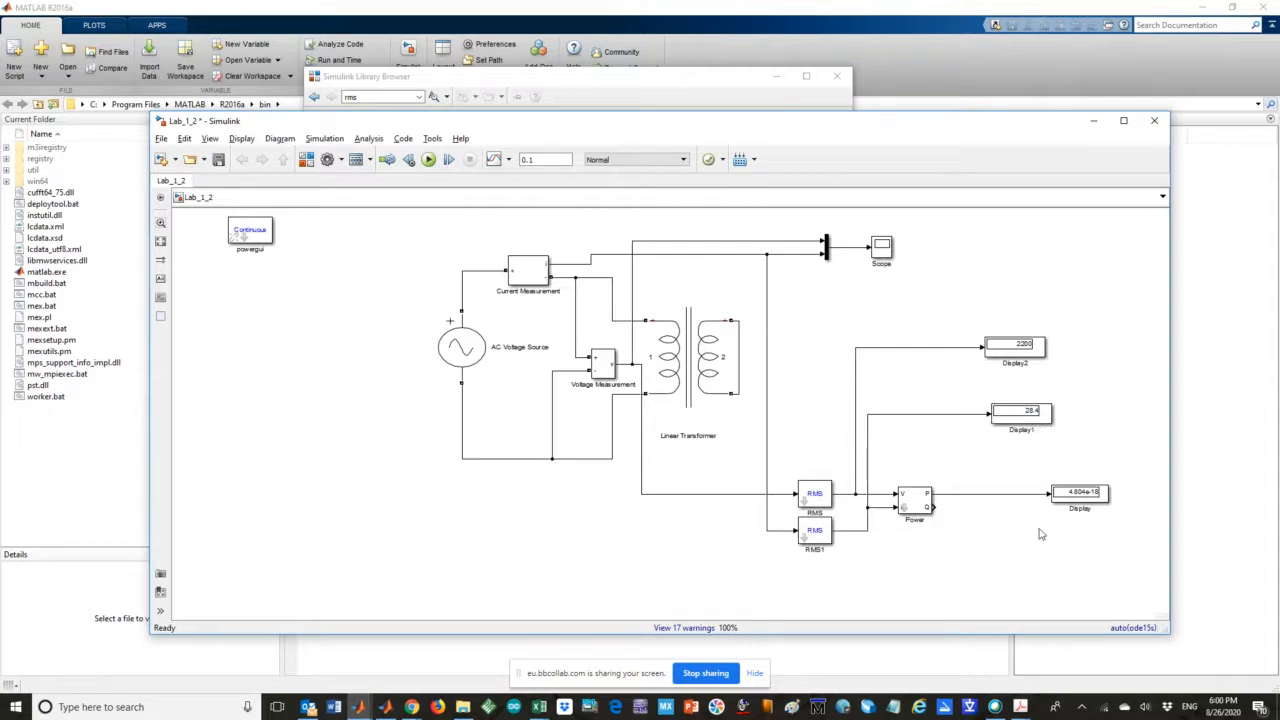
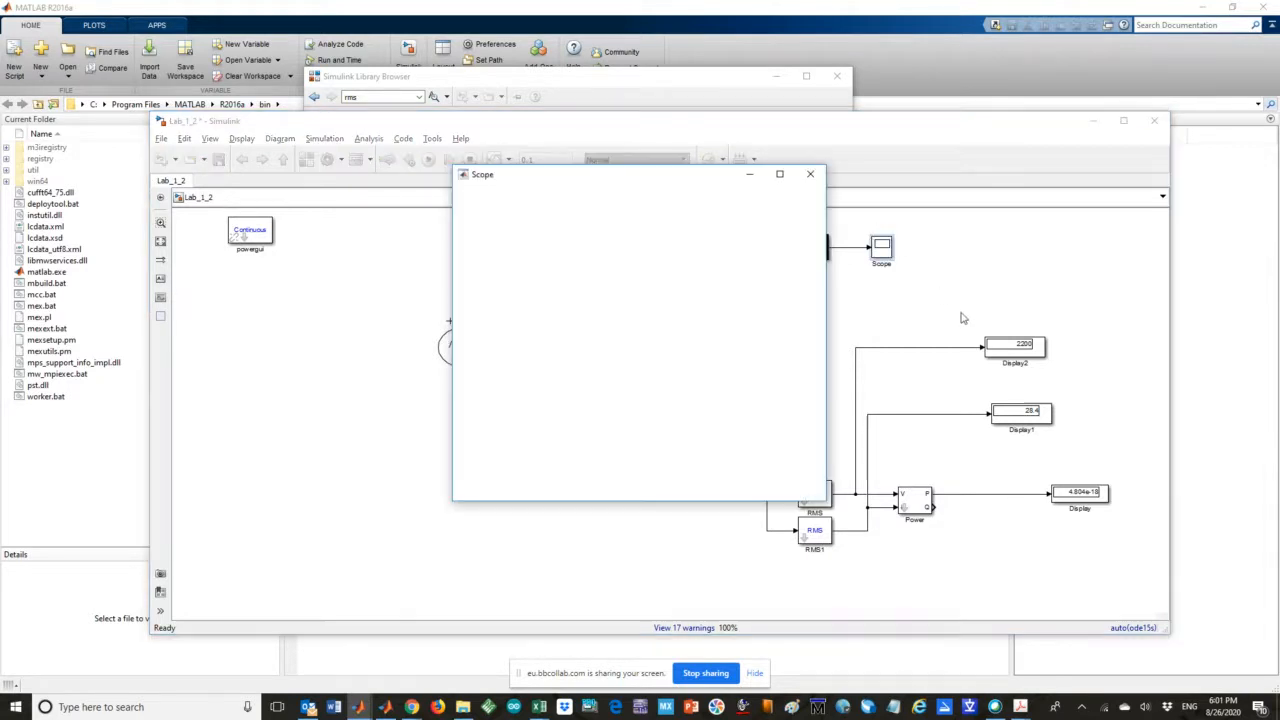
# Examine the voltage and current waveforms in the Scope, and trace the current measurement signal through the model
pyautogui.moveTo(697, 172); pyautogui.dragTo(381, 221)
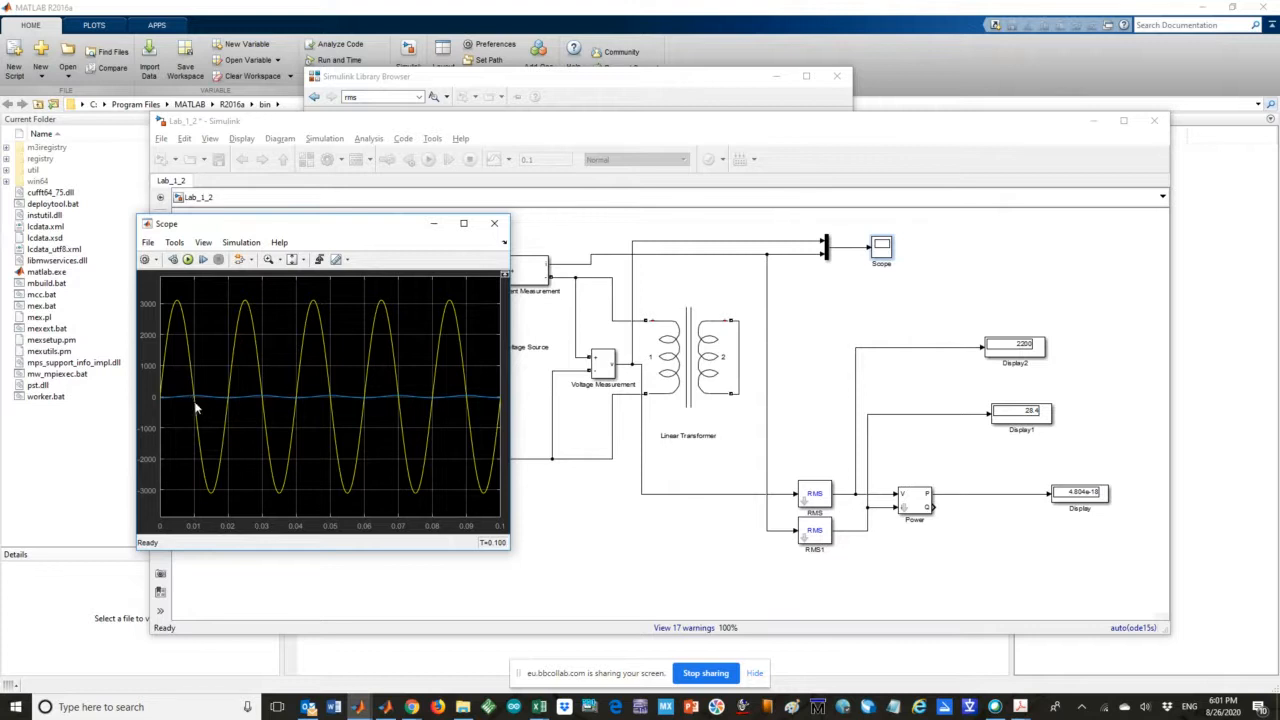
pyautogui.click(609, 236)
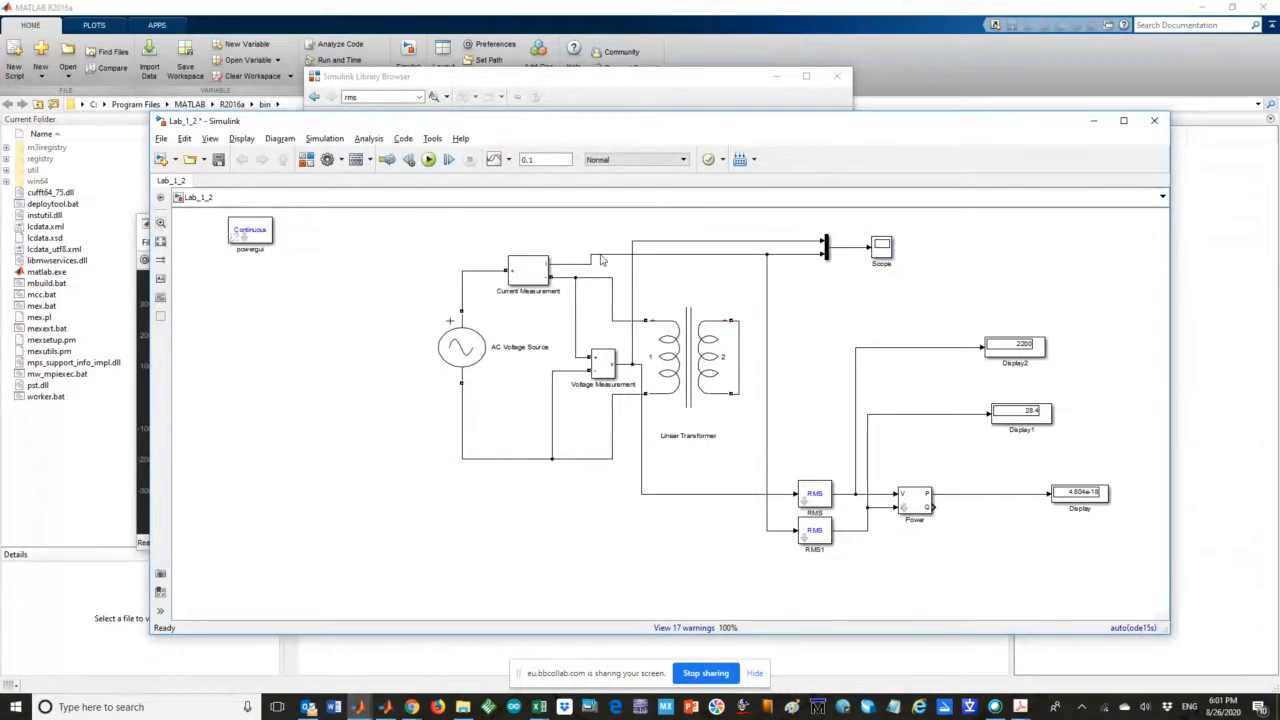
pyautogui.click(601, 257)
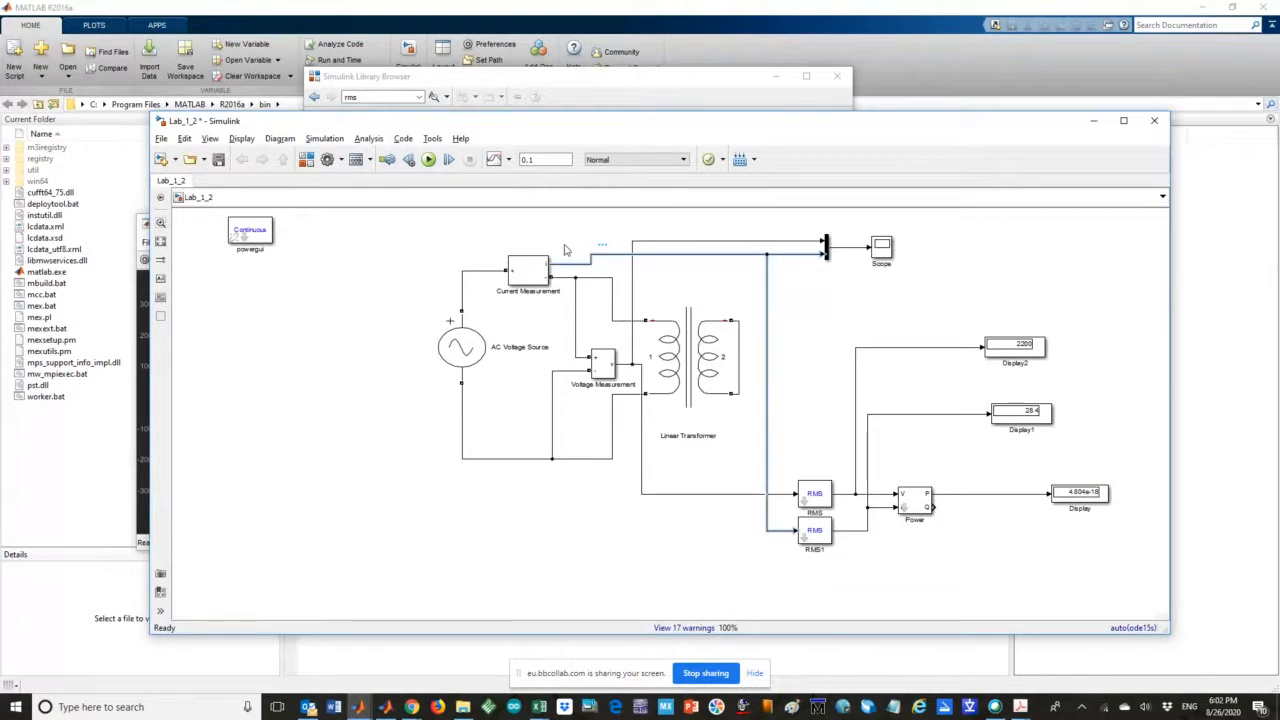
pyautogui.click(567, 250)
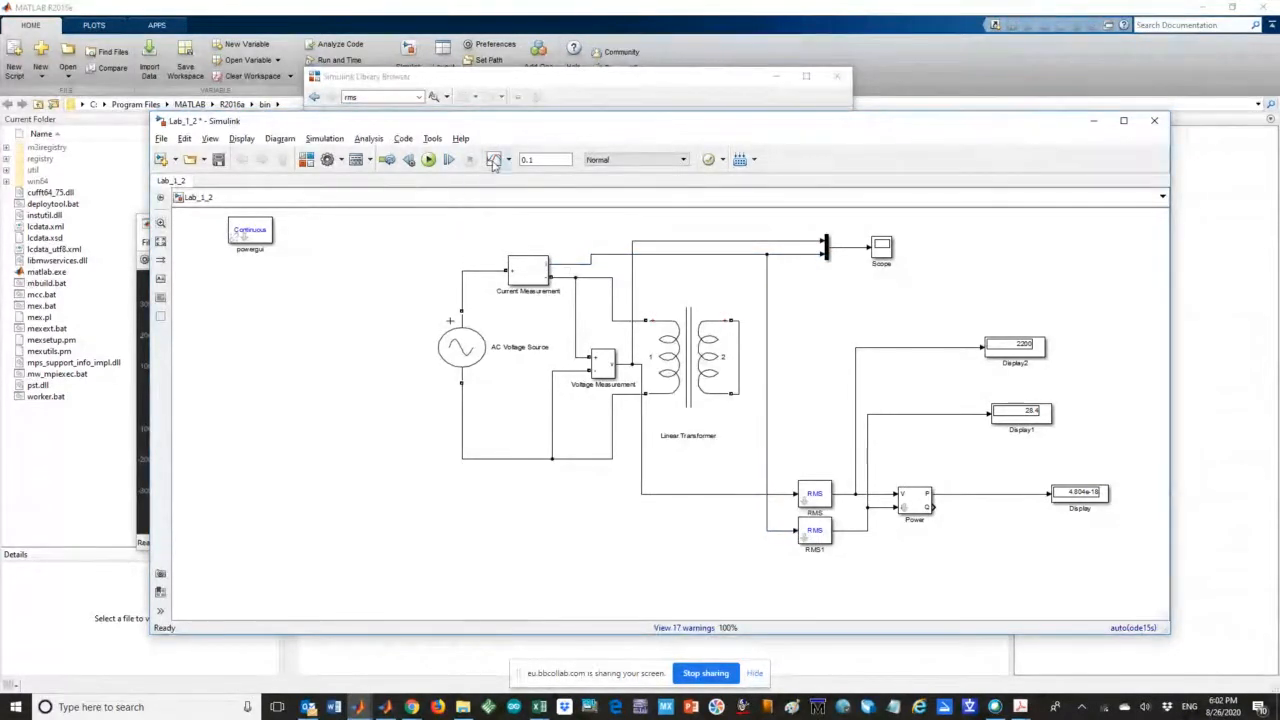
# Search the library for gain and insert a Gain block on the current signal between the RMS1 branch point and the Mux input
pyautogui.click(306, 159)
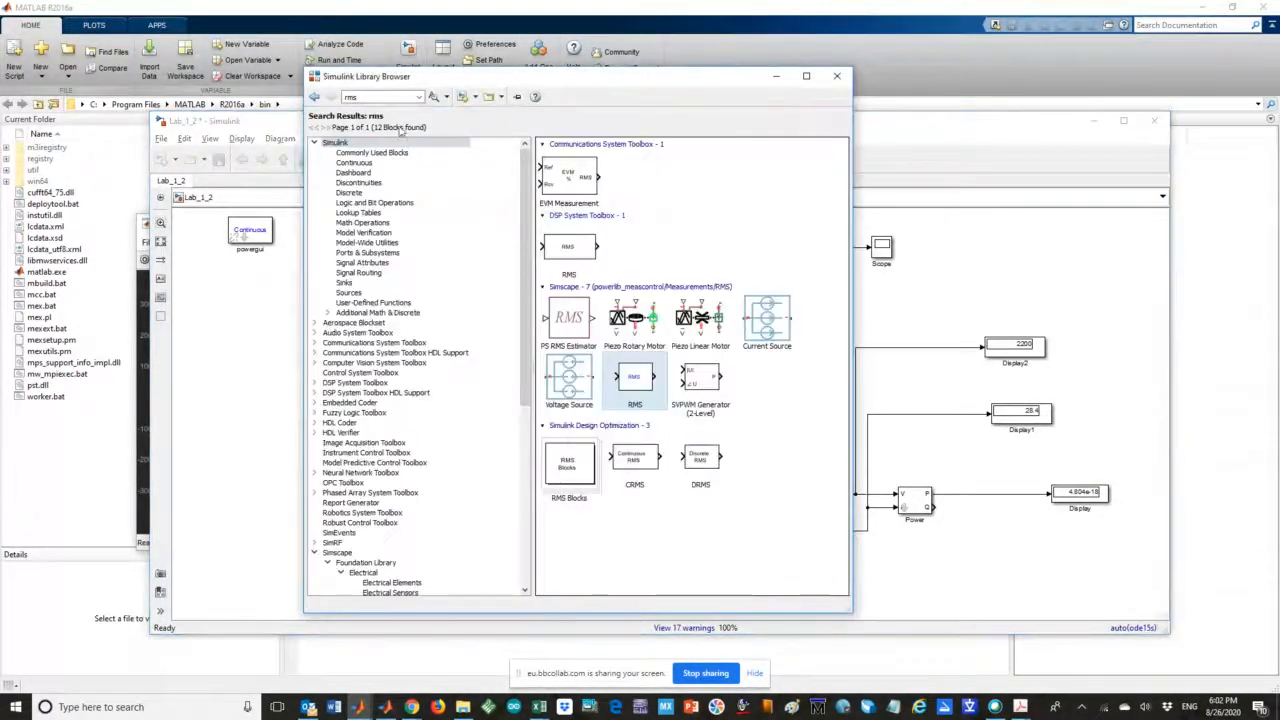
pyautogui.doubleClick(380, 97)
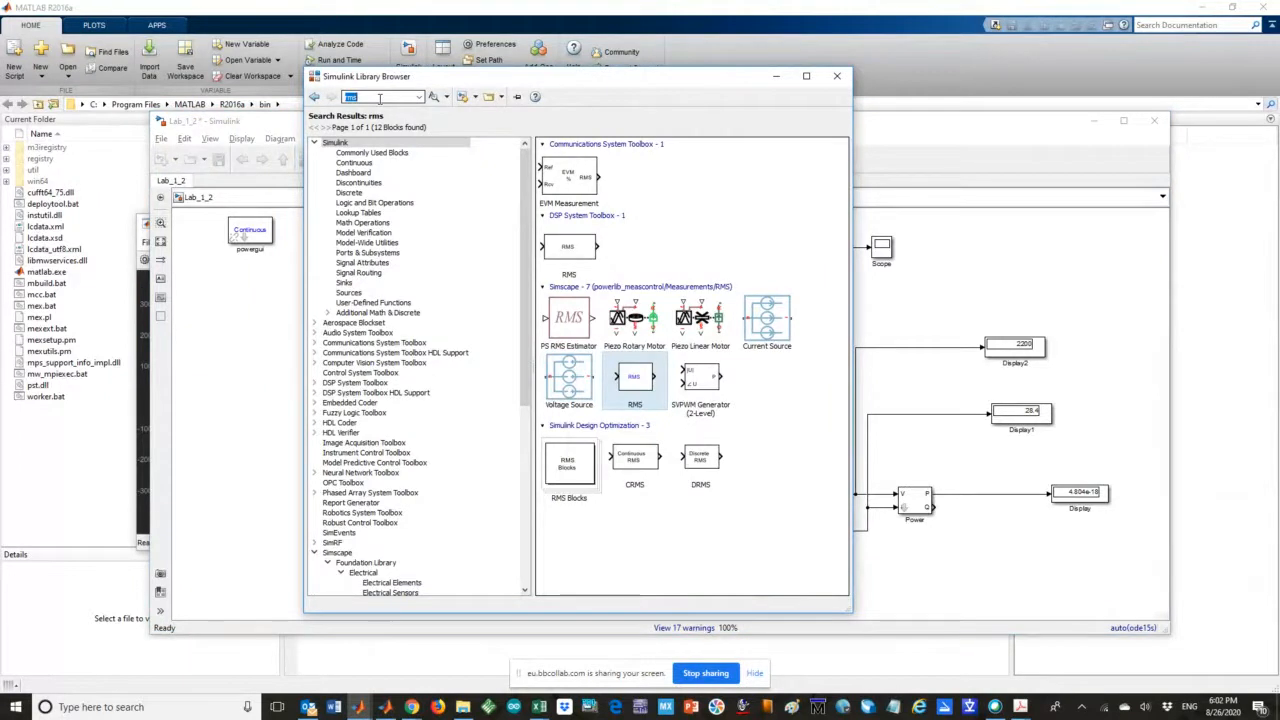
pyautogui.write('gain')
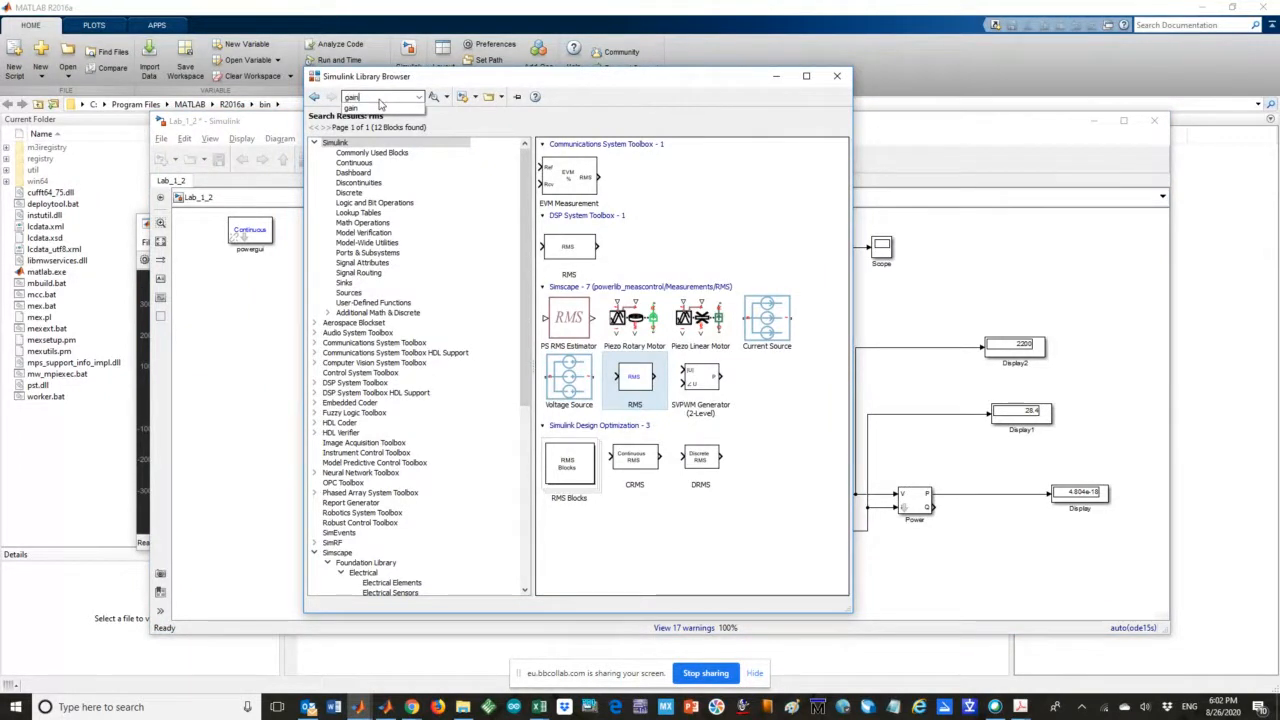
pyautogui.press('Return')
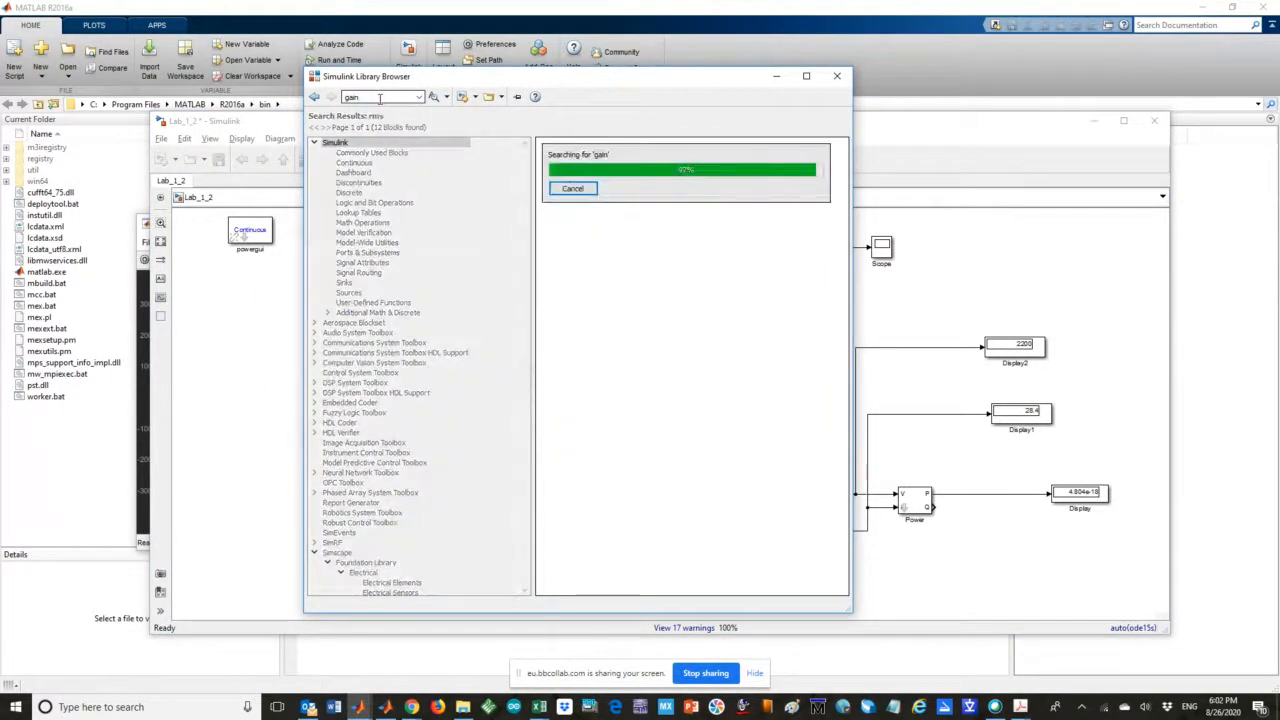
pyautogui.moveTo(593, 171); pyautogui.dragTo(699, 258)
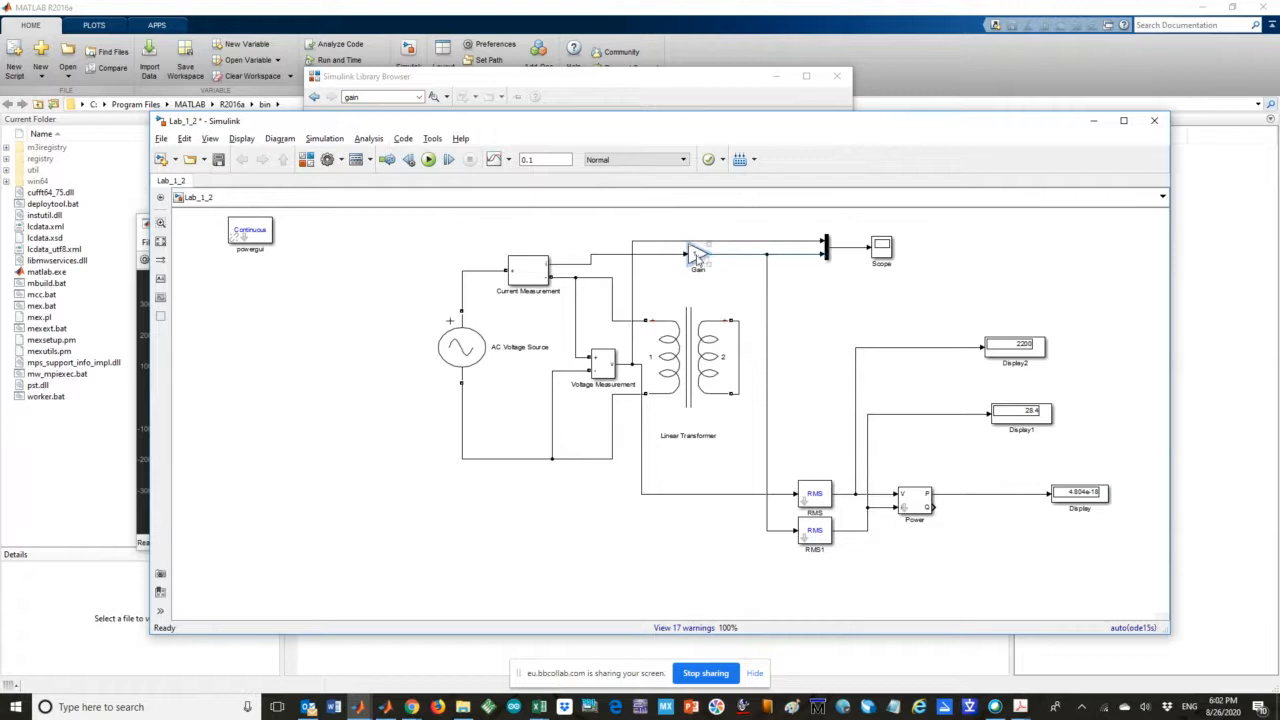
pyautogui.hotkey('ctrl', 'z')
pyautogui.hotkey('ctrl', 'z')
pyautogui.moveTo(205, 313); pyautogui.dragTo(800, 254)
# Set the Gain block's gain to 10000 and rerun the simulation
pyautogui.doubleClick(801, 254)
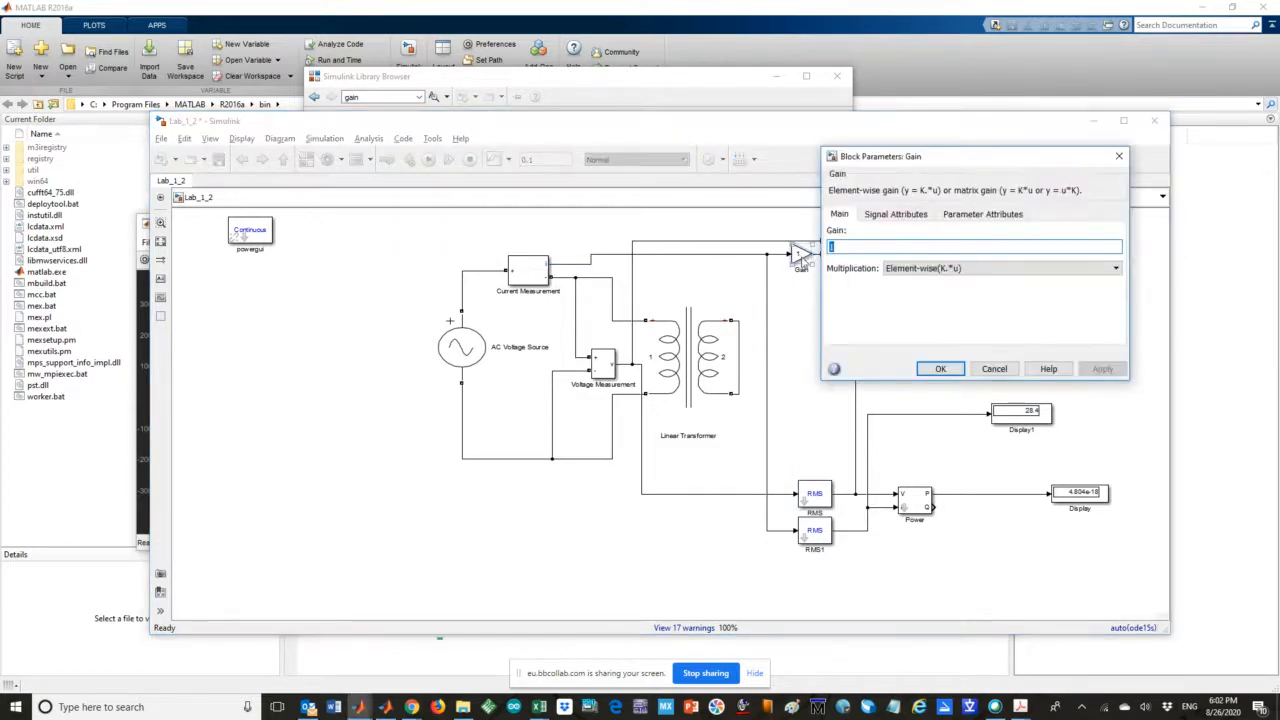
pyautogui.write('10000')
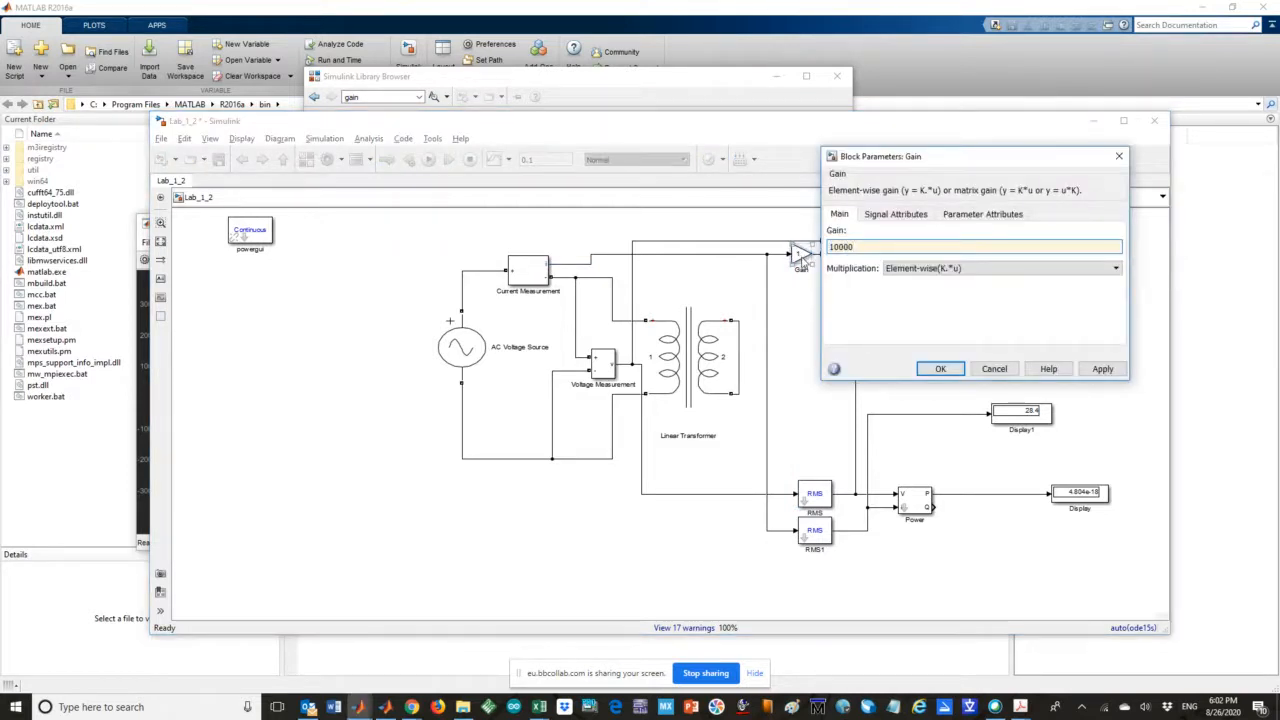
pyautogui.click(940, 369)
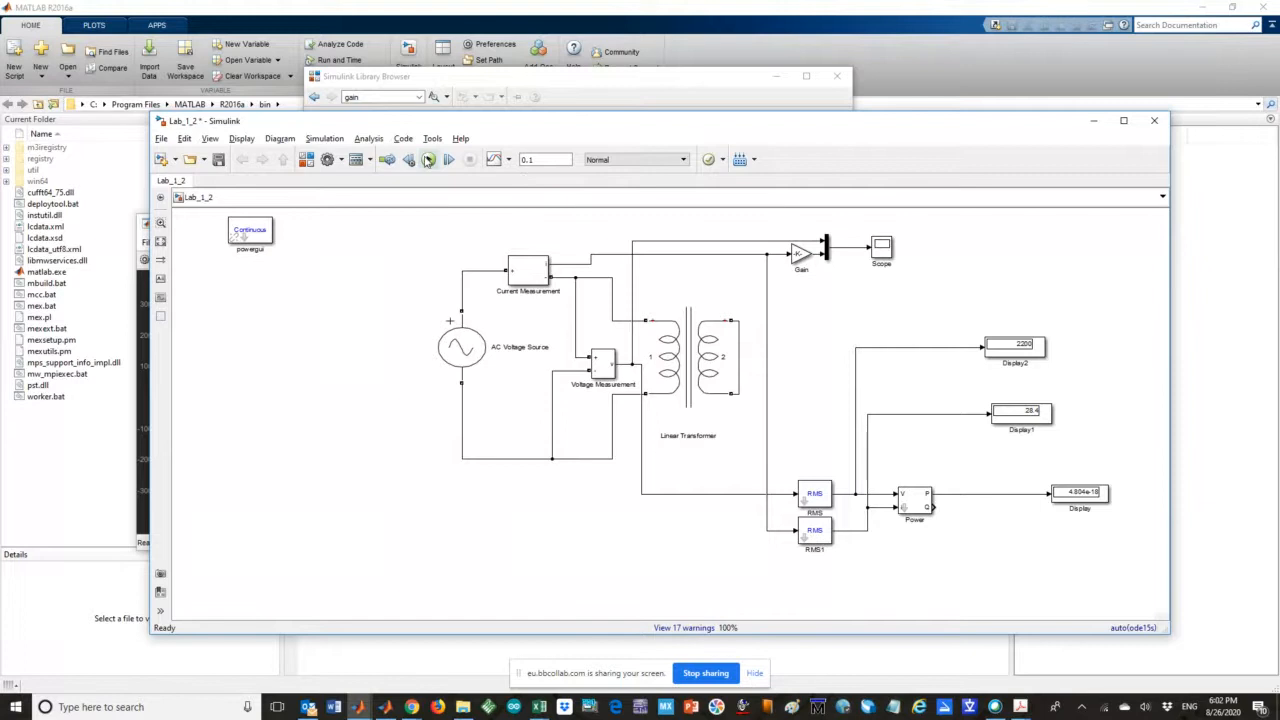
pyautogui.click(428, 159)
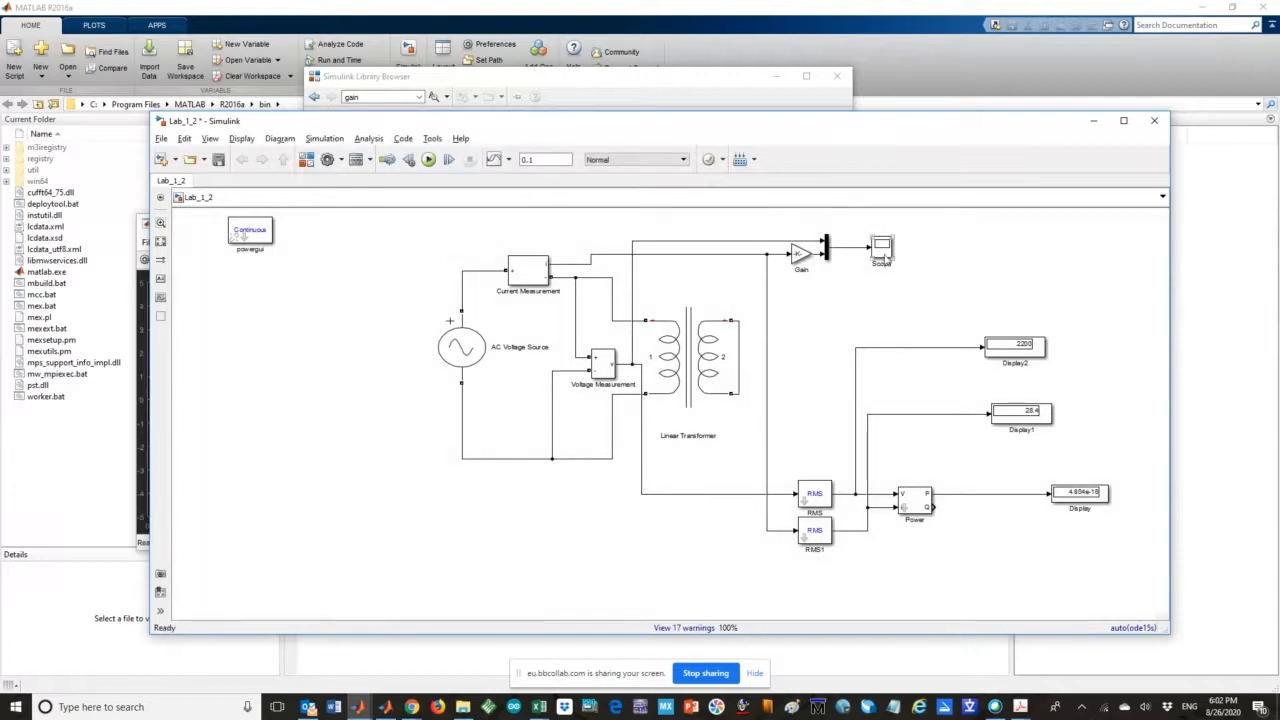
# View the Scope full screen with its axes fitted to compare the amplified current and voltage waveforms, and close it
pyautogui.doubleClick(881, 247)
pyautogui.click(463, 223)
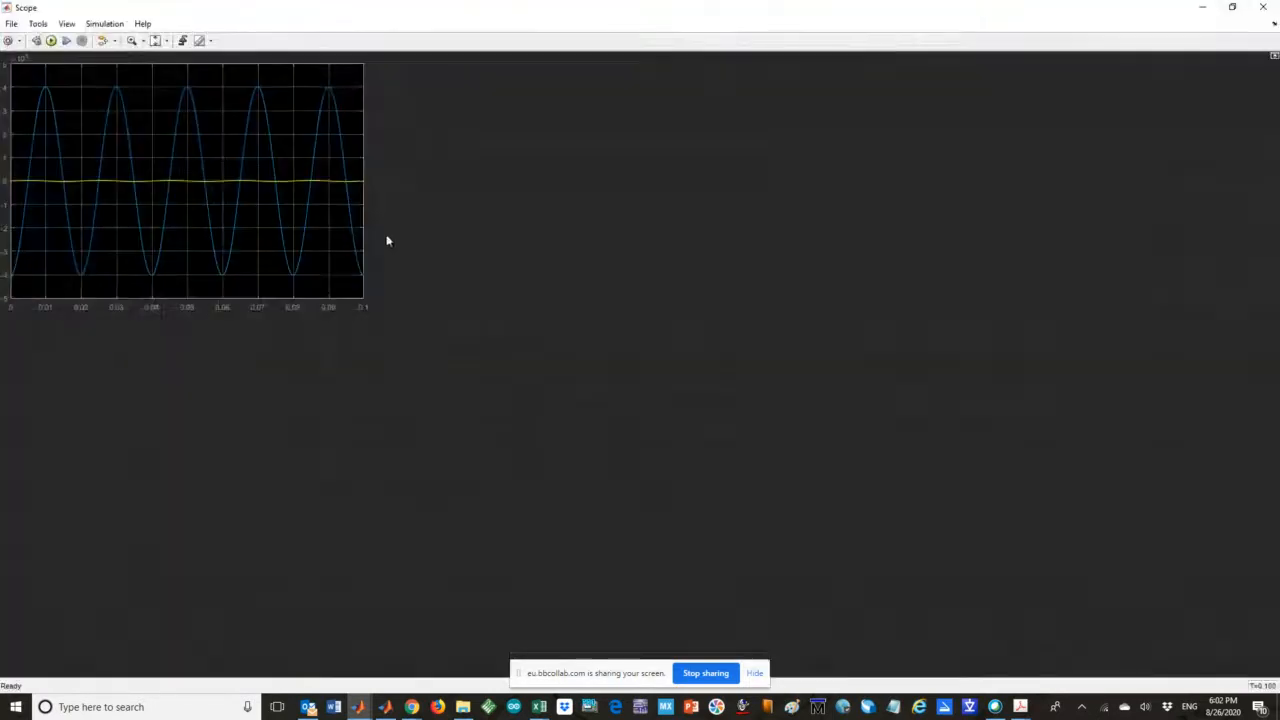
pyautogui.click(165, 41)
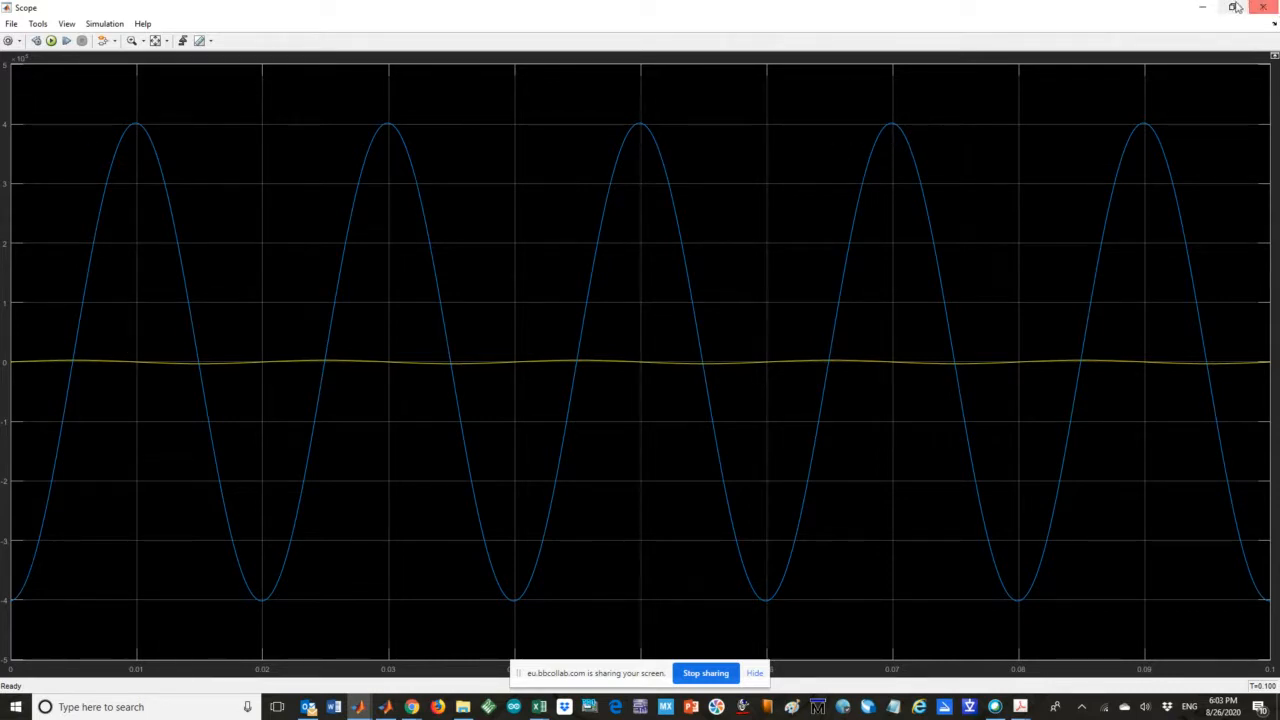
pyautogui.click(1265, 7)
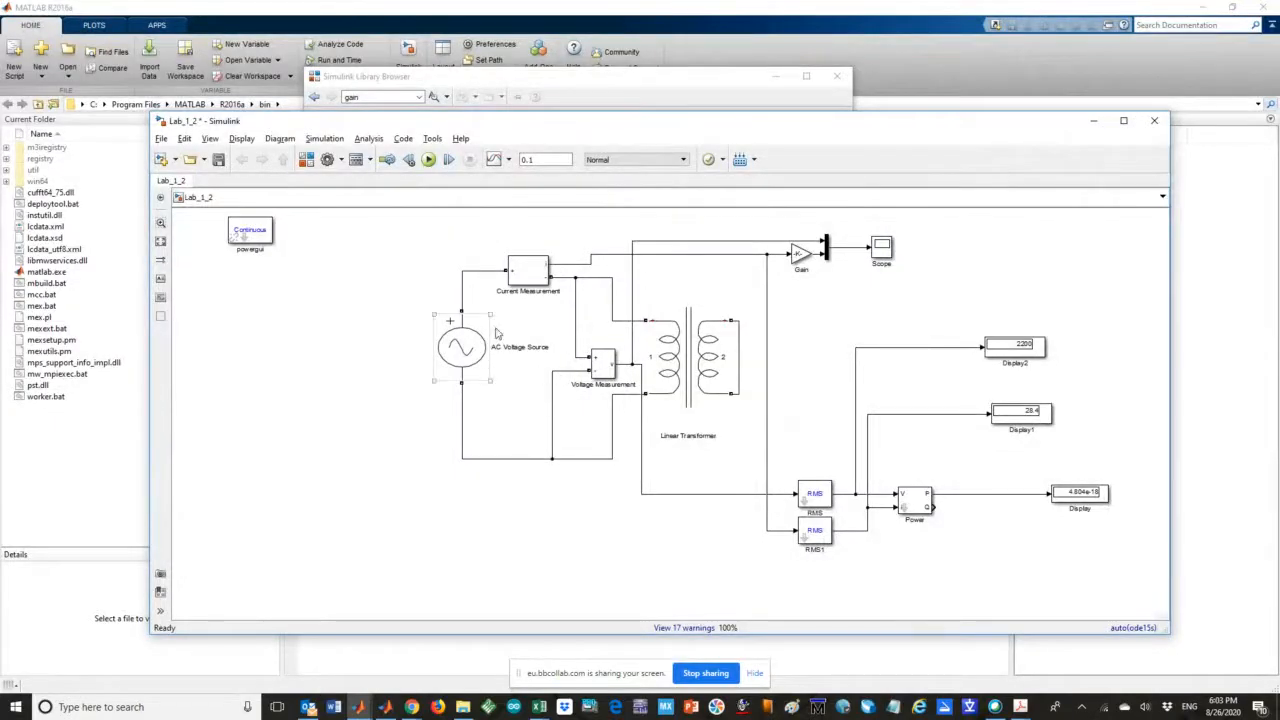
# Set the Gain block's gain to 100000, rerun the simulation and open the Scope
pyautogui.doubleClick(801, 254)
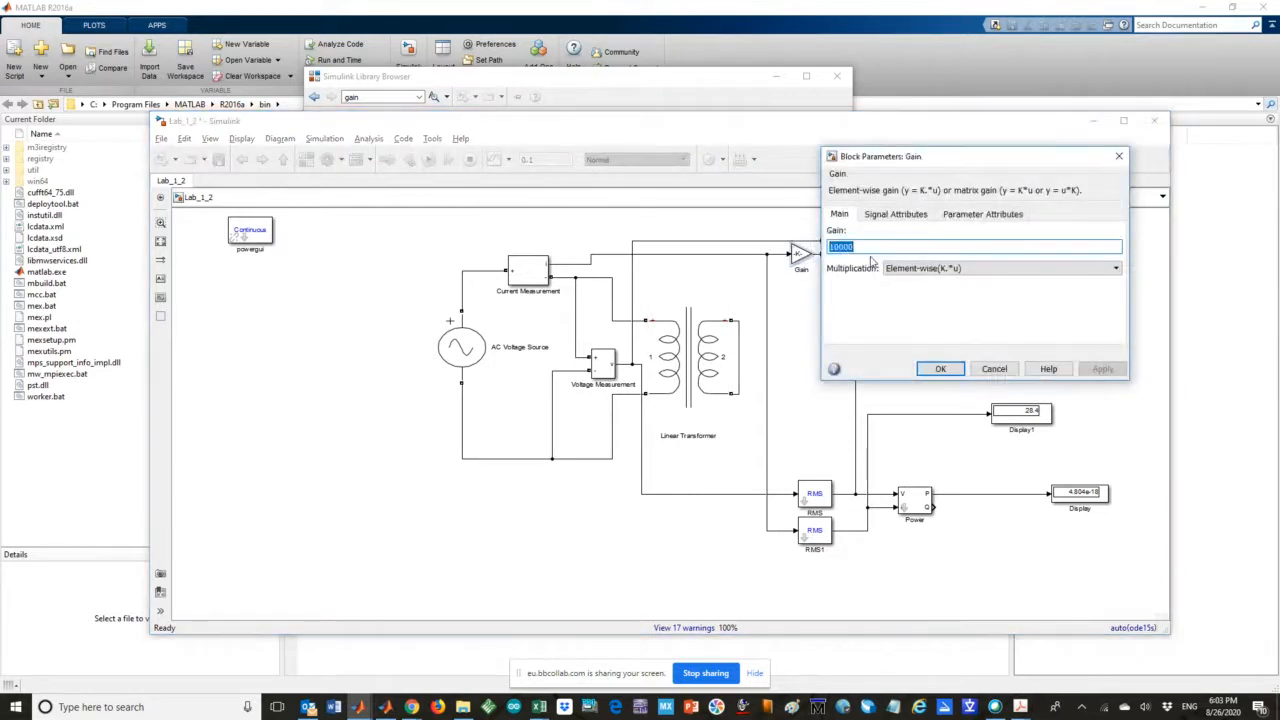
pyautogui.write('100000')
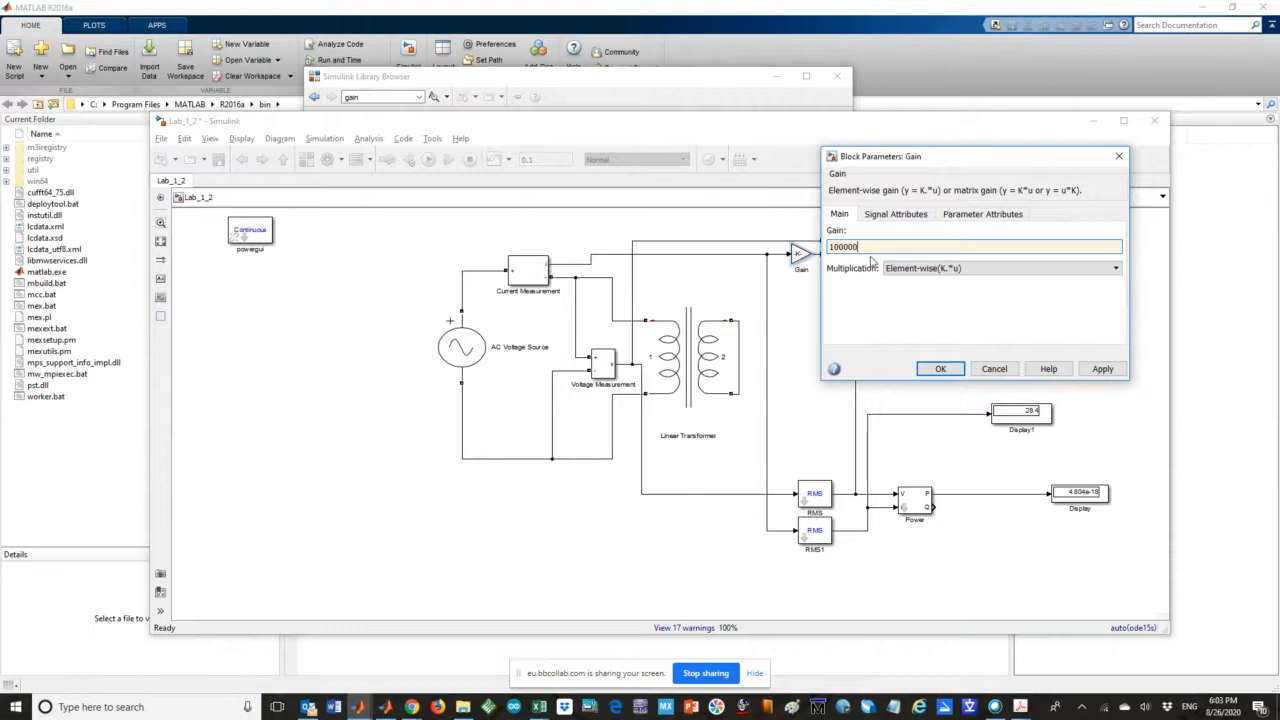
pyautogui.click(940, 369)
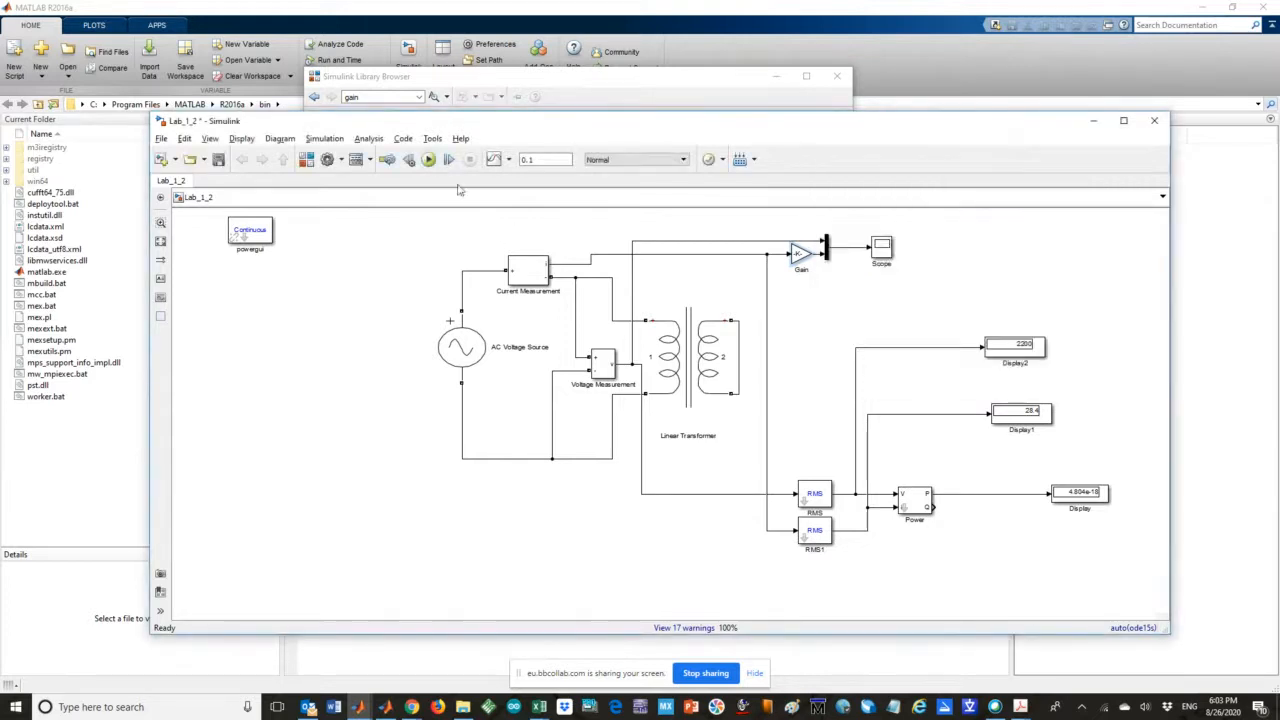
pyautogui.click(427, 163)
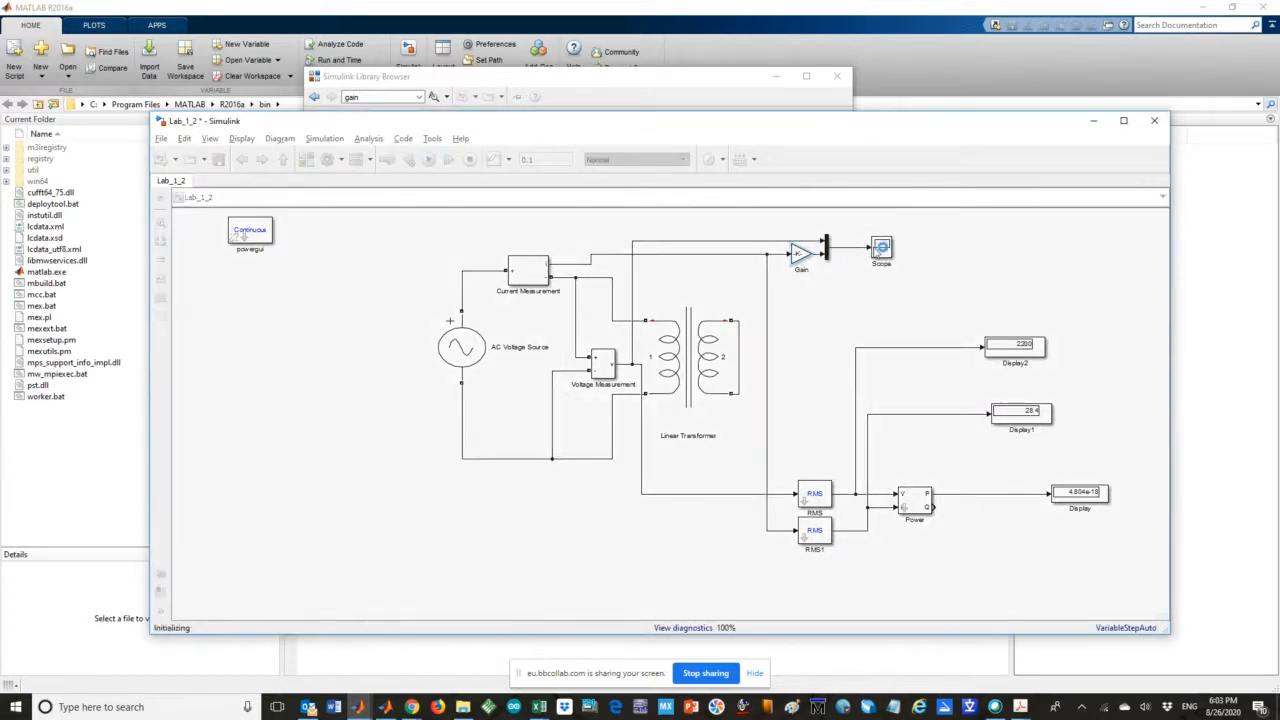
pyautogui.doubleClick(880, 248)
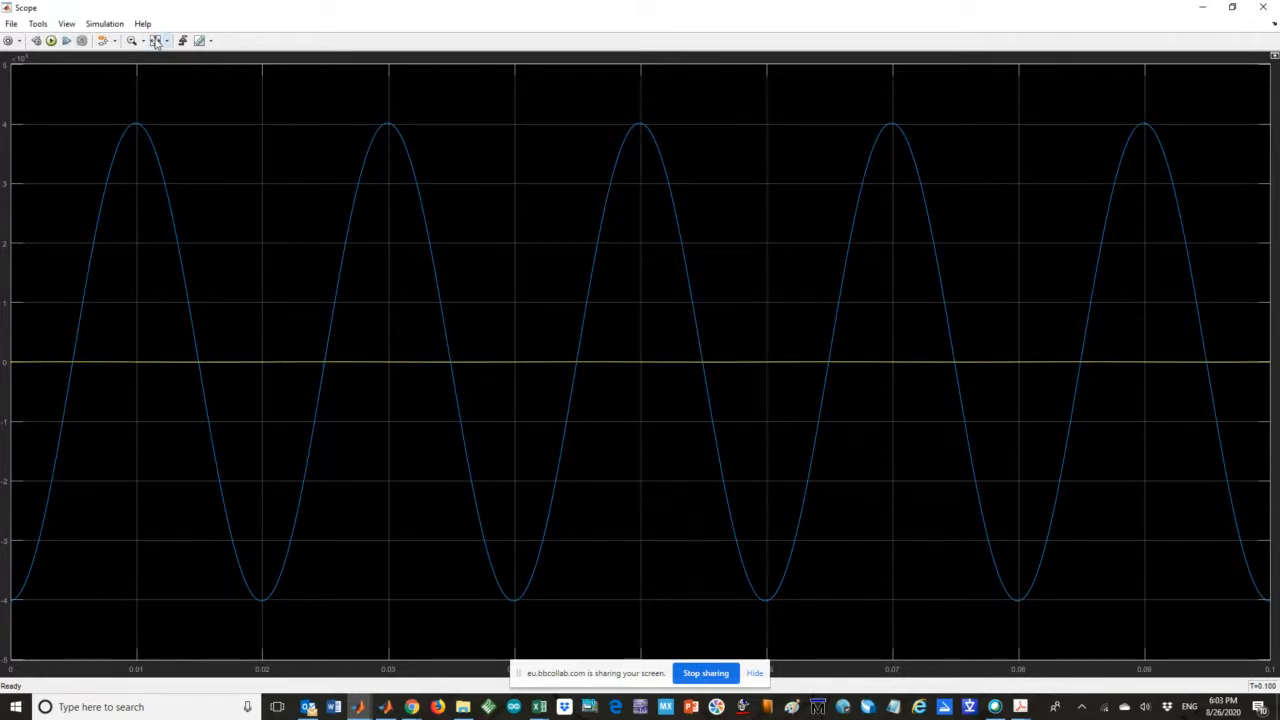
# Close the Scope, set the Gain block's gain to 10000, rerun the simulation and reopen the Scope
pyautogui.click(1264, 13)
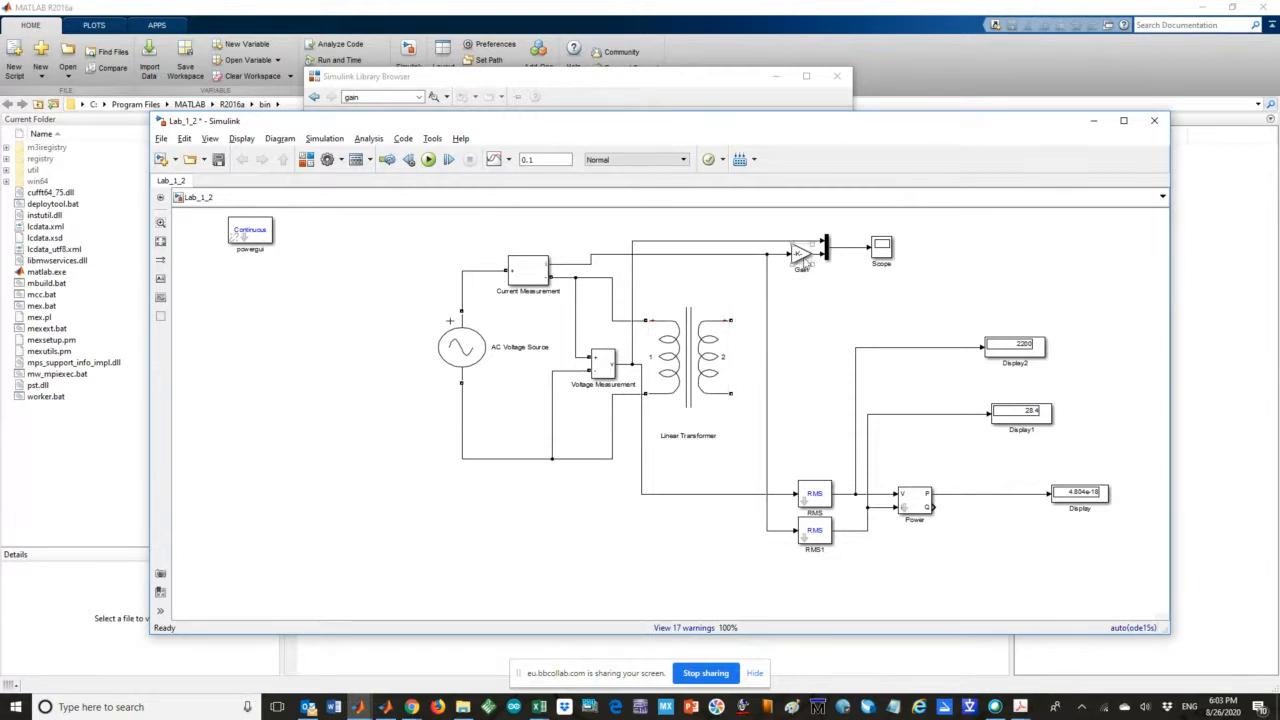
pyautogui.doubleClick(799, 255)
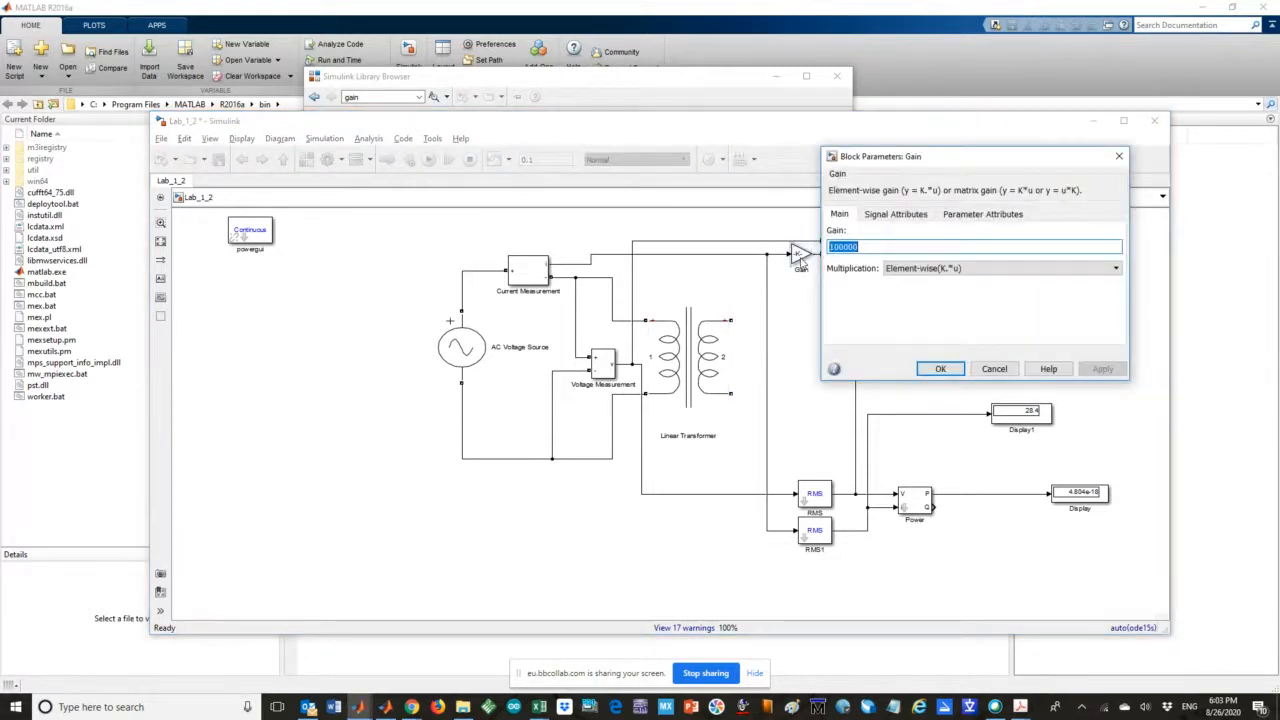
pyautogui.write('10000')
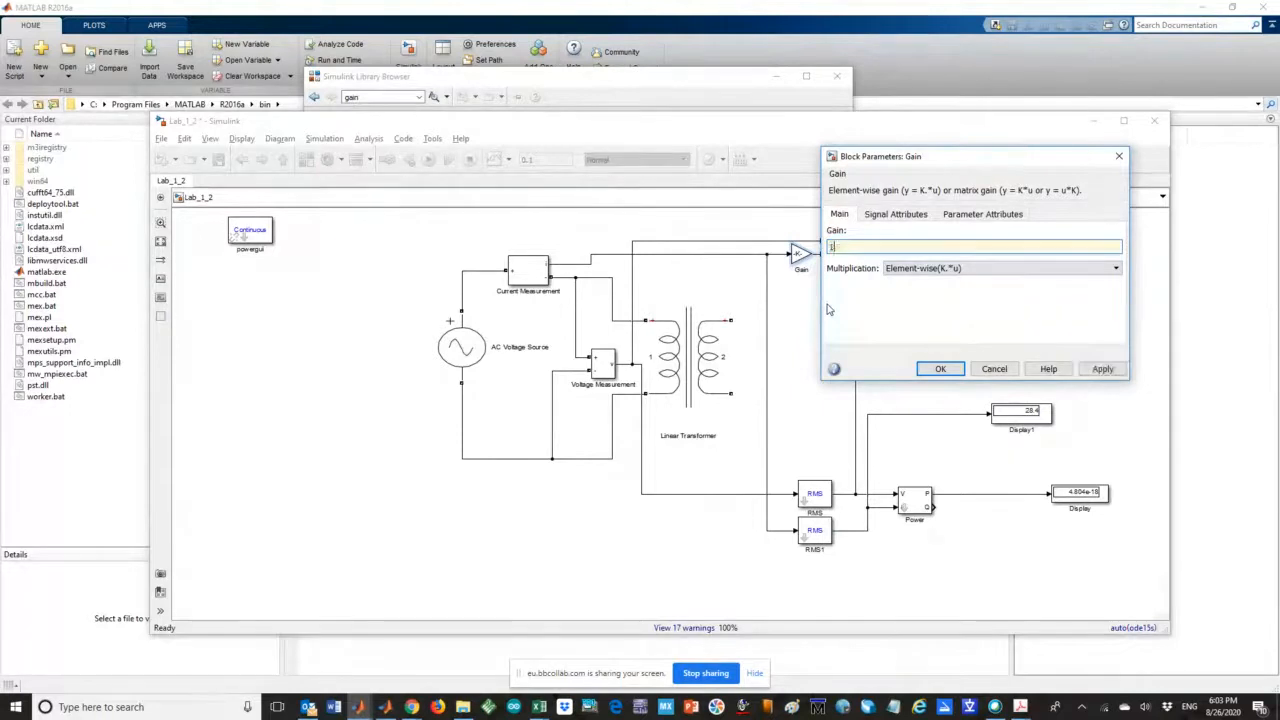
pyautogui.click(940, 369)
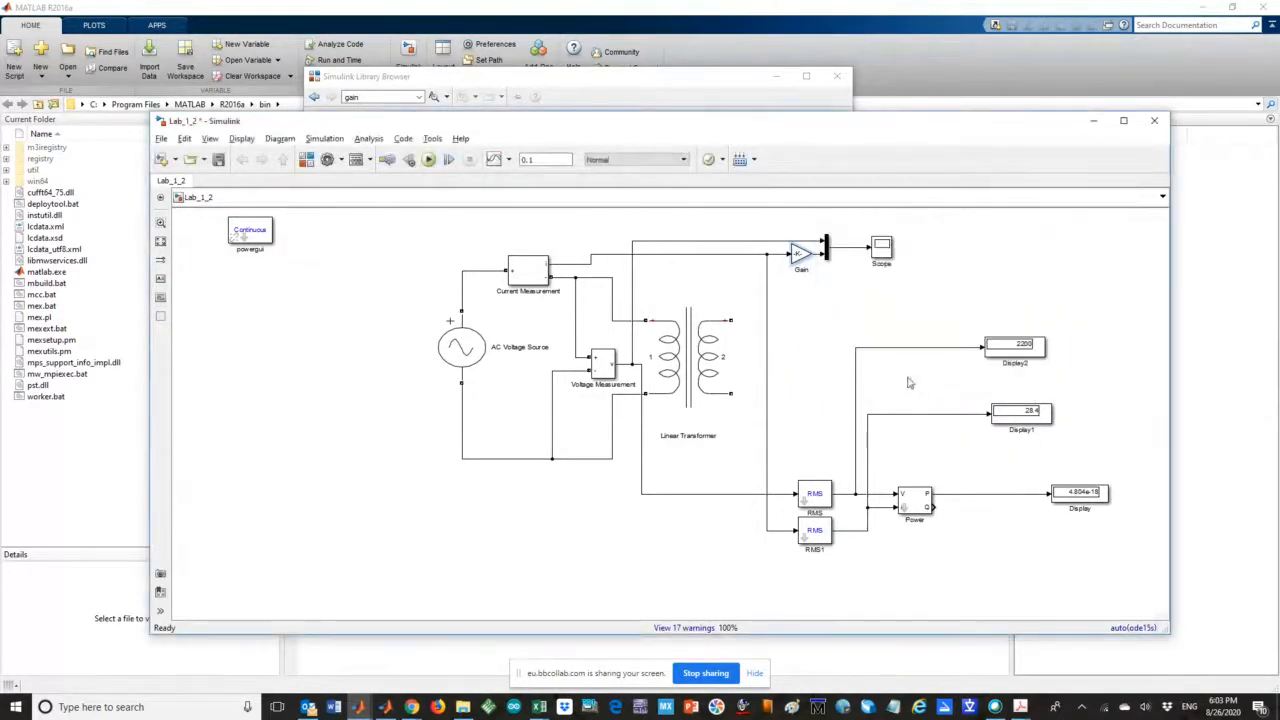
pyautogui.click(428, 159)
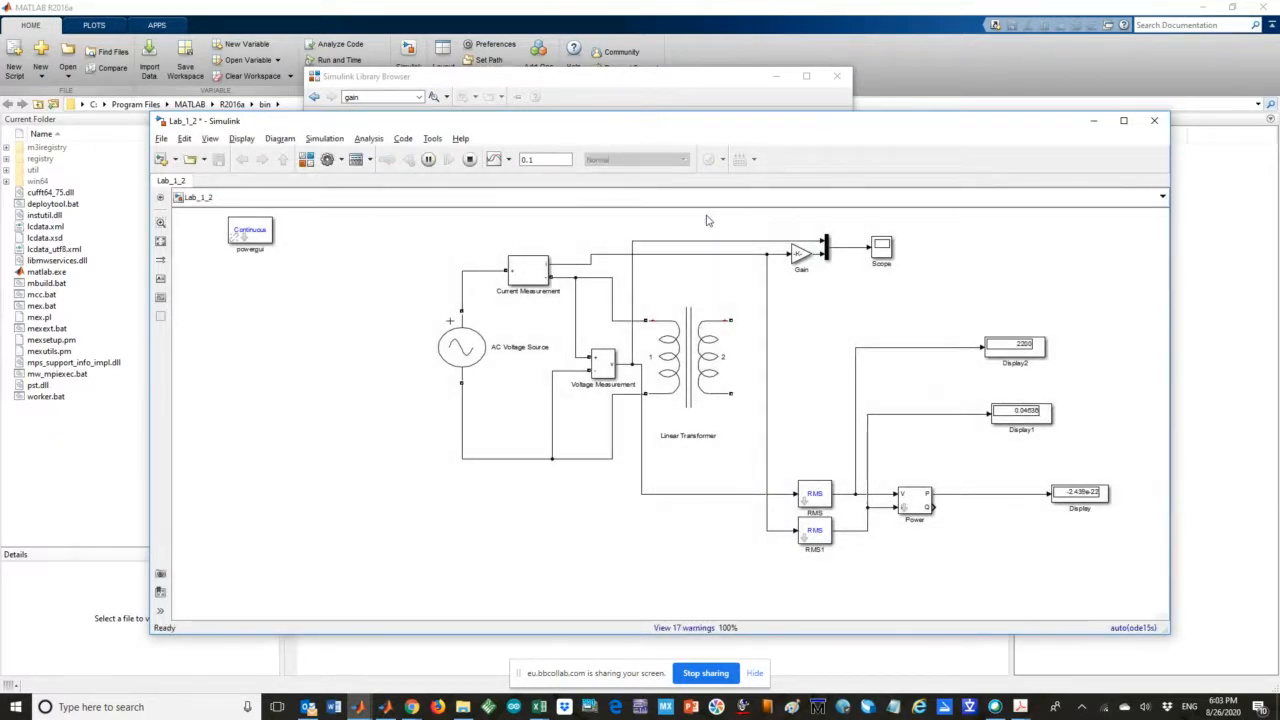
pyautogui.doubleClick(884, 251)
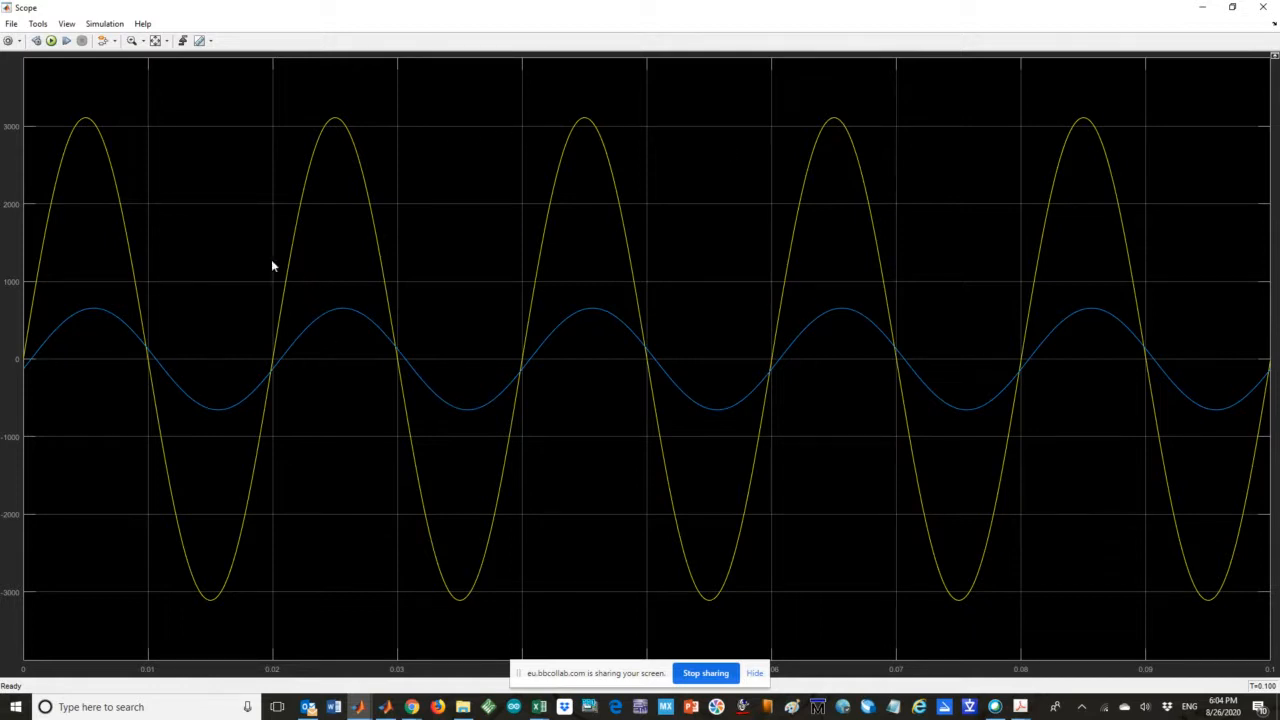
# Turn on Cursor Measurements in the Scope and move cursor 1 to the voltage waveform's peak at 0.045 s
pyautogui.click(211, 42)
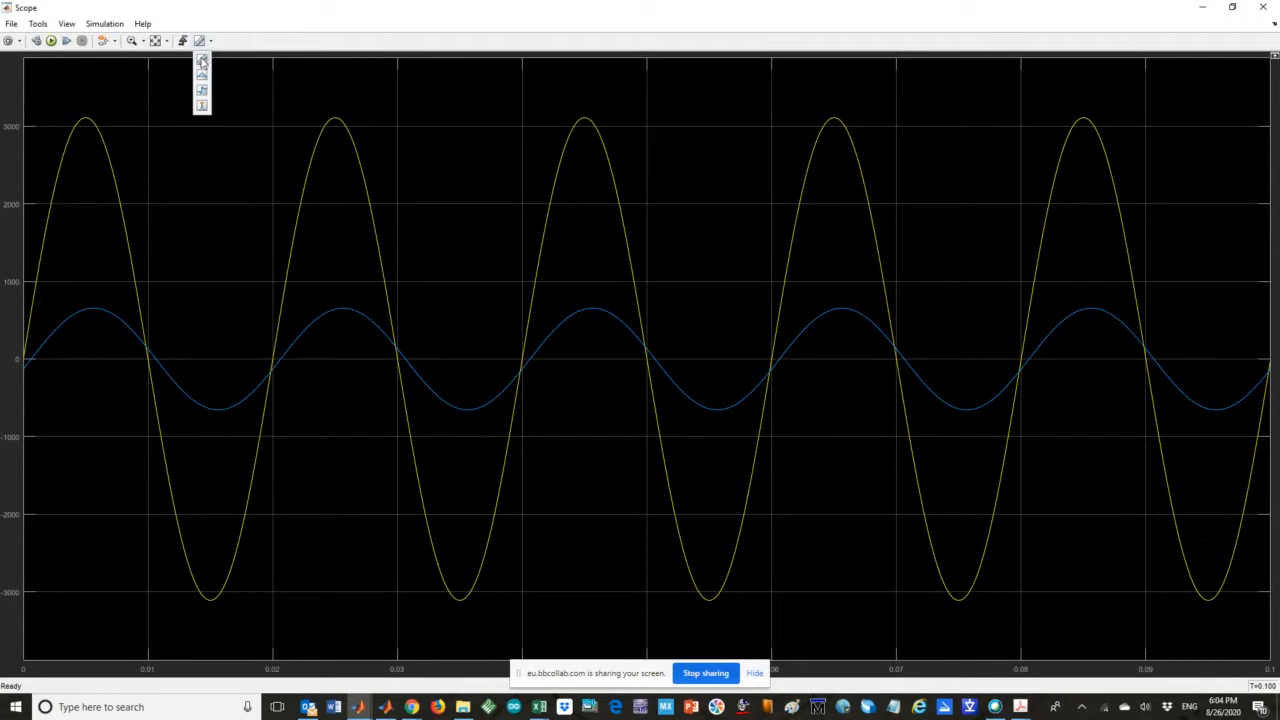
pyautogui.click(200, 63)
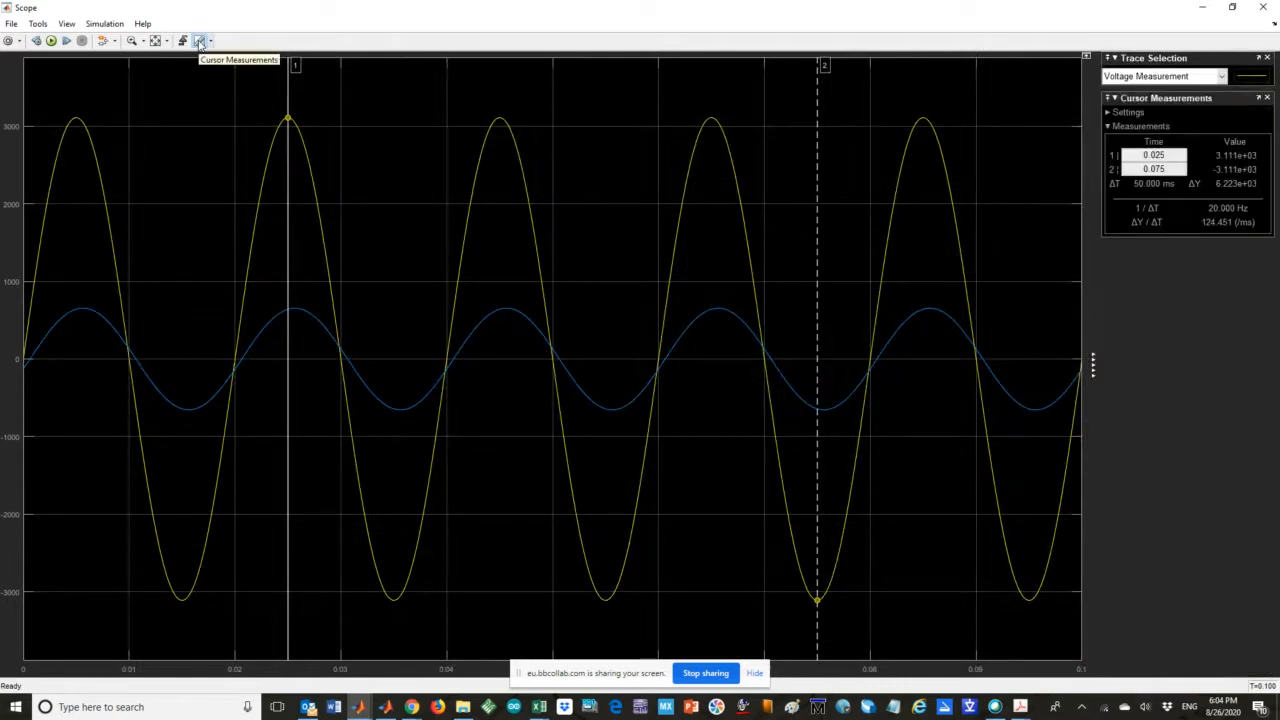
pyautogui.click(200, 41)
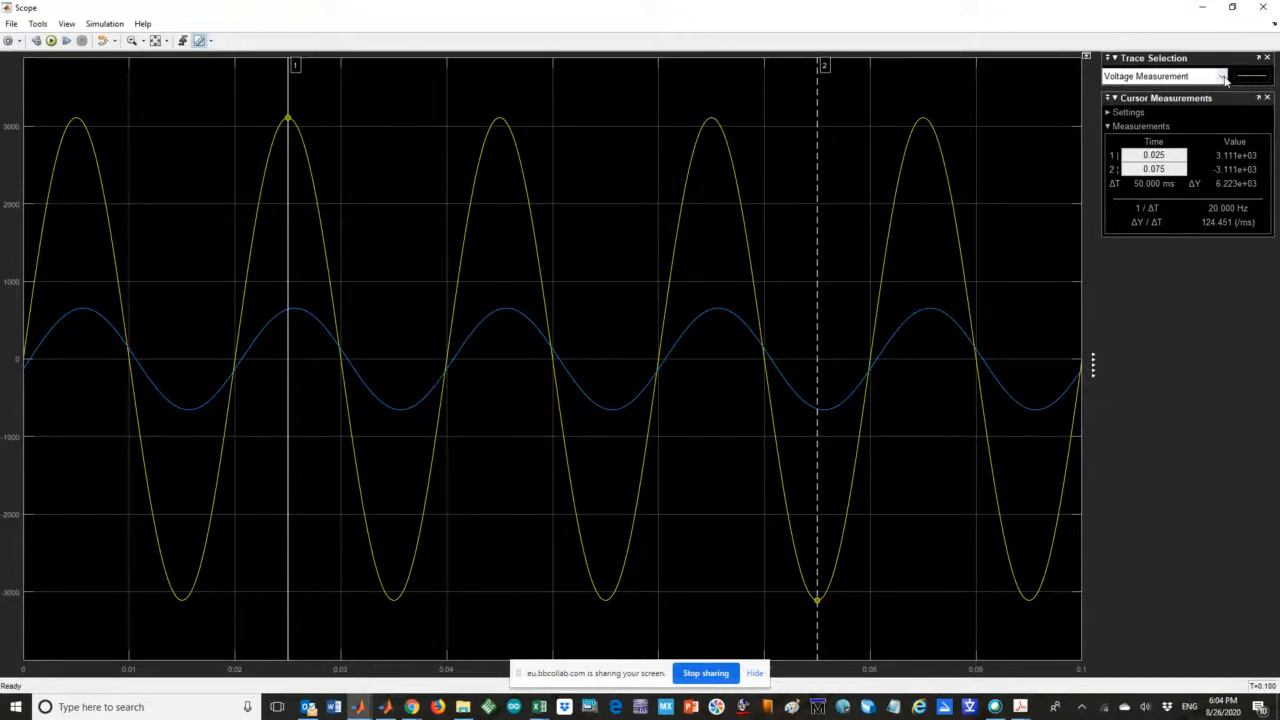
pyautogui.moveTo(296, 63); pyautogui.dragTo(493, 80)
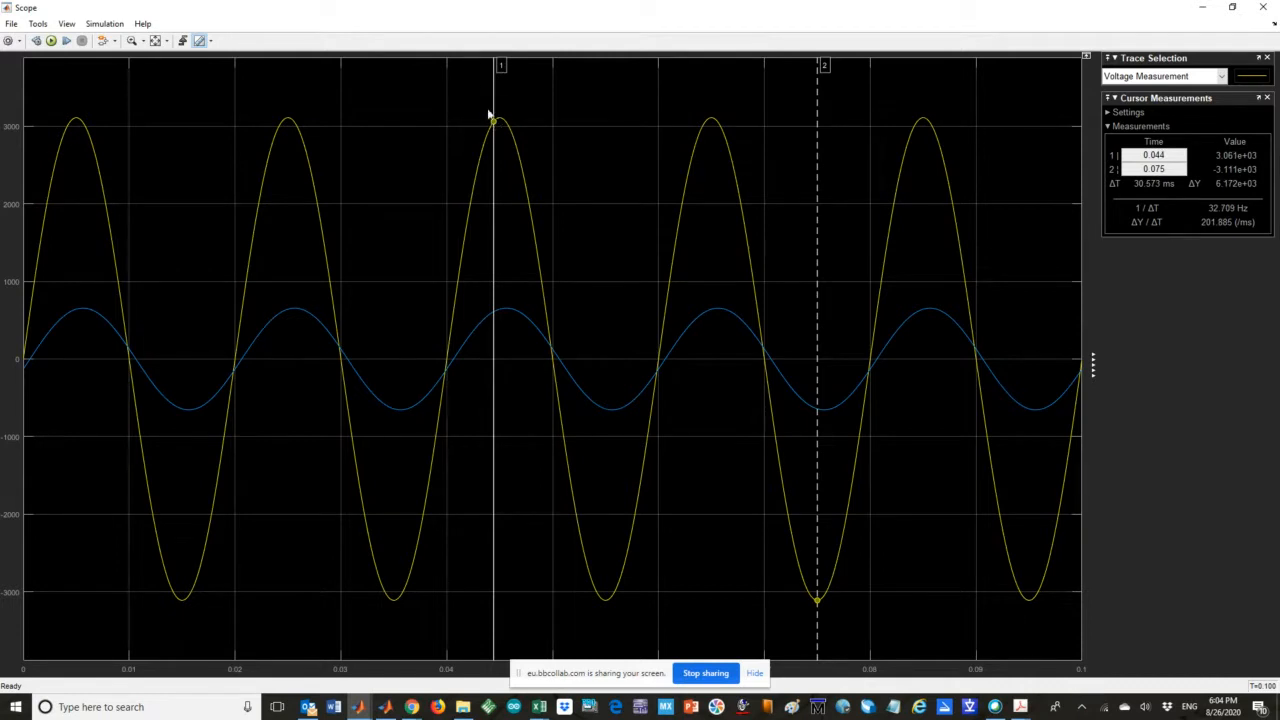
pyautogui.moveTo(501, 65); pyautogui.dragTo(501, 63)
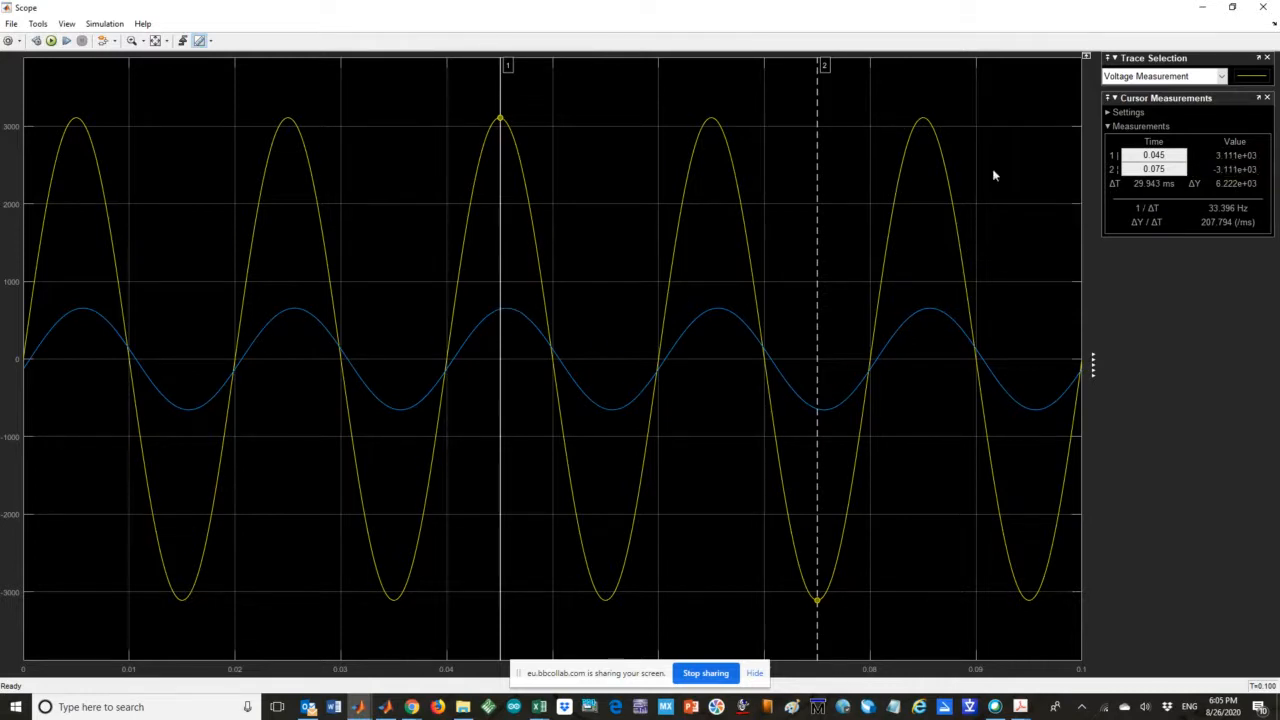
# Switch the measured trace to Gain and move cursor 1 to the current waveform's peak at 0.046 s
pyautogui.click(1214, 78)
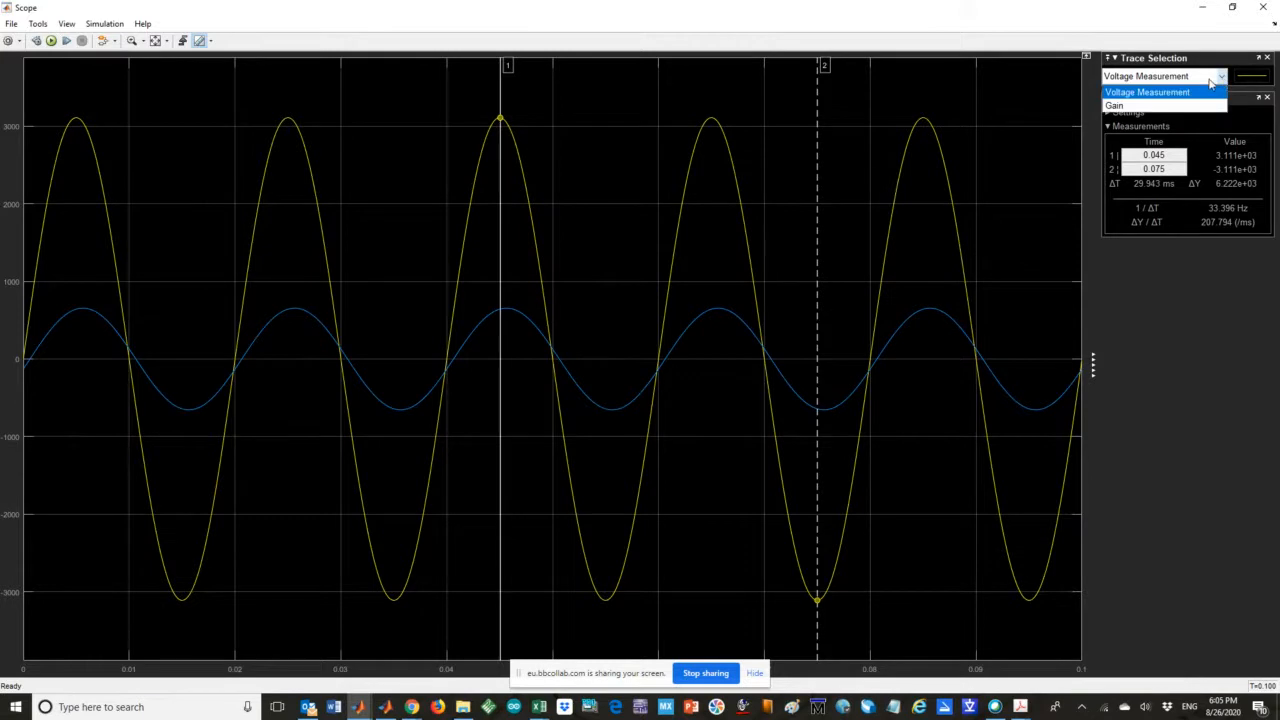
pyautogui.click(1124, 107)
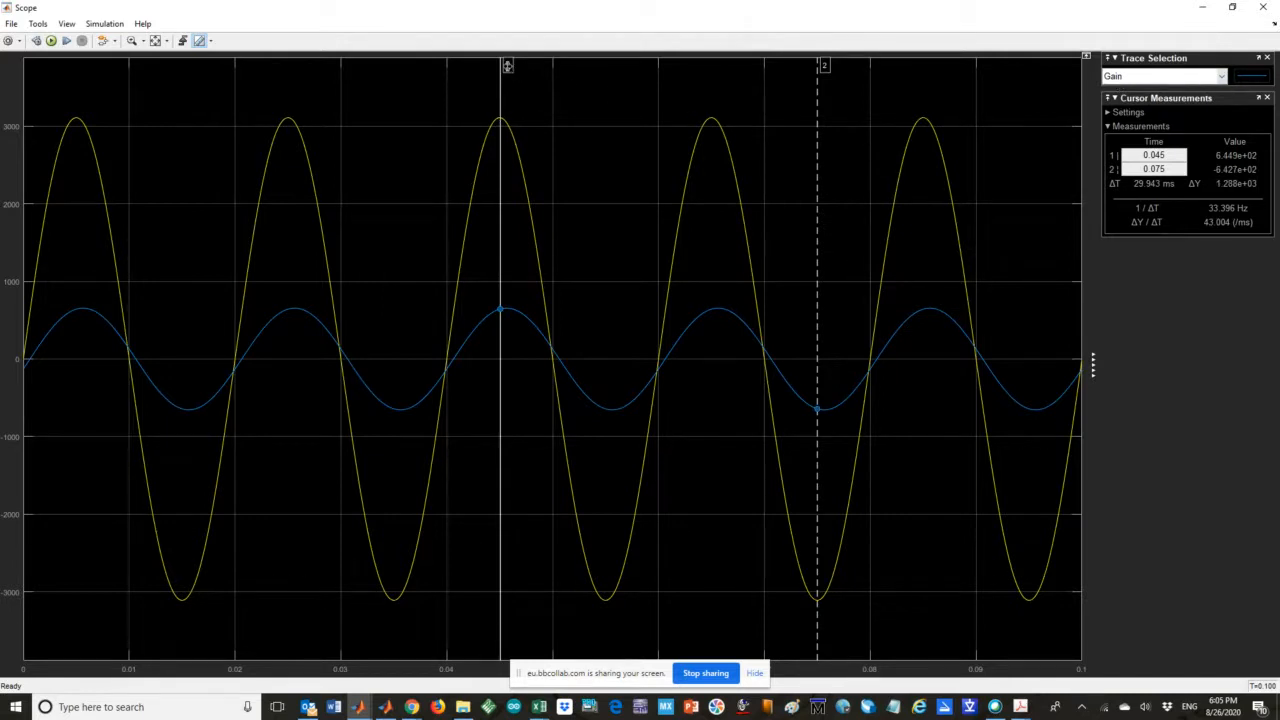
pyautogui.moveTo(507, 65); pyautogui.dragTo(507, 66)
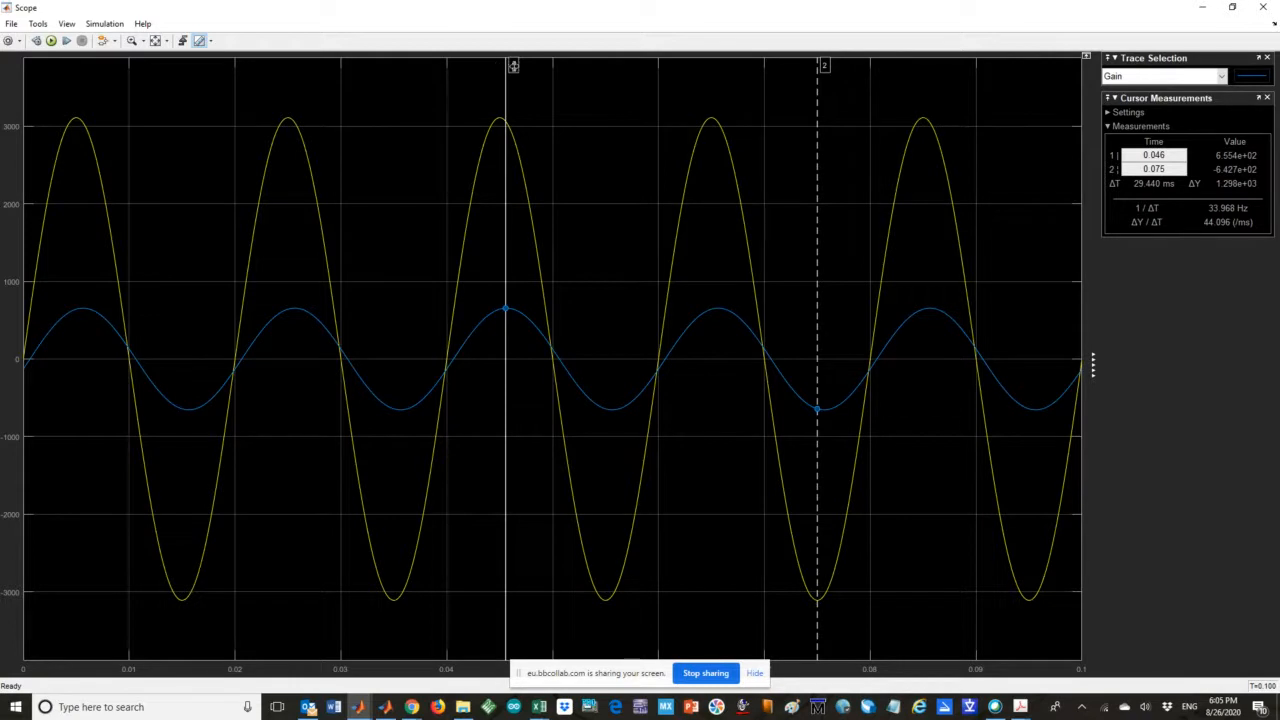
# Place cursor 1 at the voltage zero crossing at 0.040 s, bring cursor 2 close beside it, and minimize the main MATLAB window
pyautogui.moveTo(512, 66); pyautogui.dragTo(446, 68)
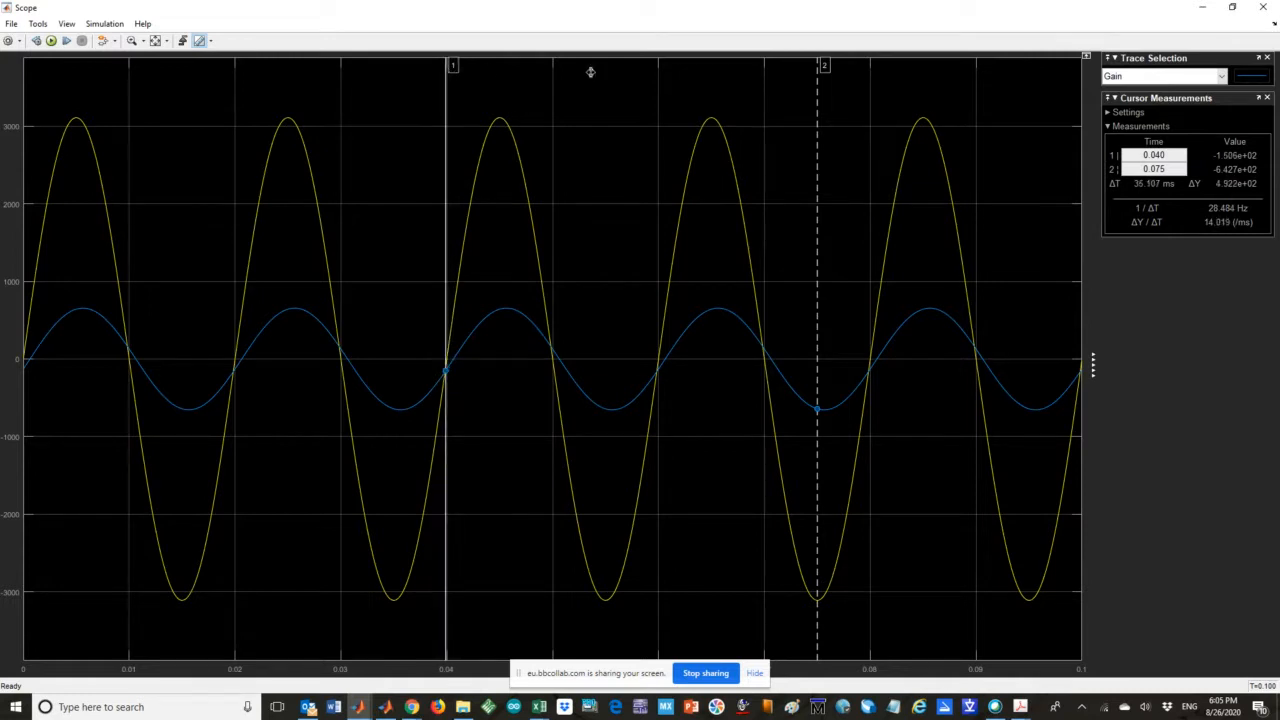
pyautogui.moveTo(823, 64); pyautogui.dragTo(455, 93)
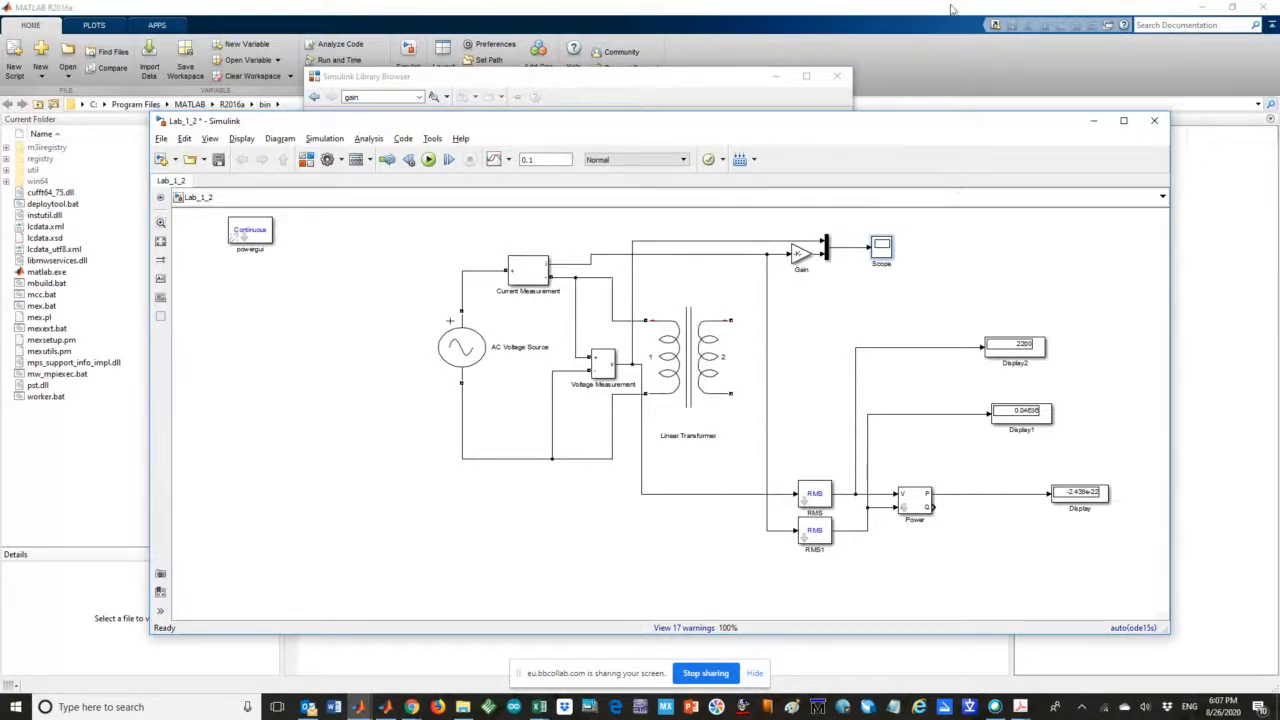
pyautogui.click(1205, 8)
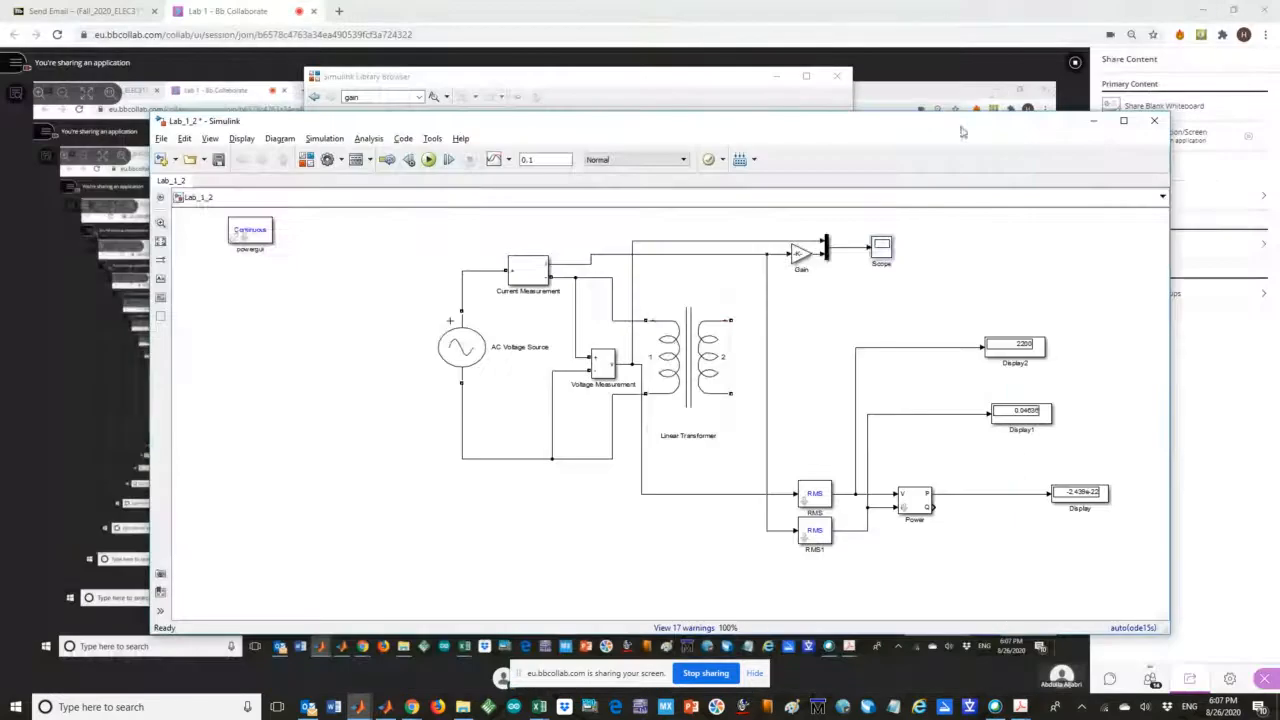